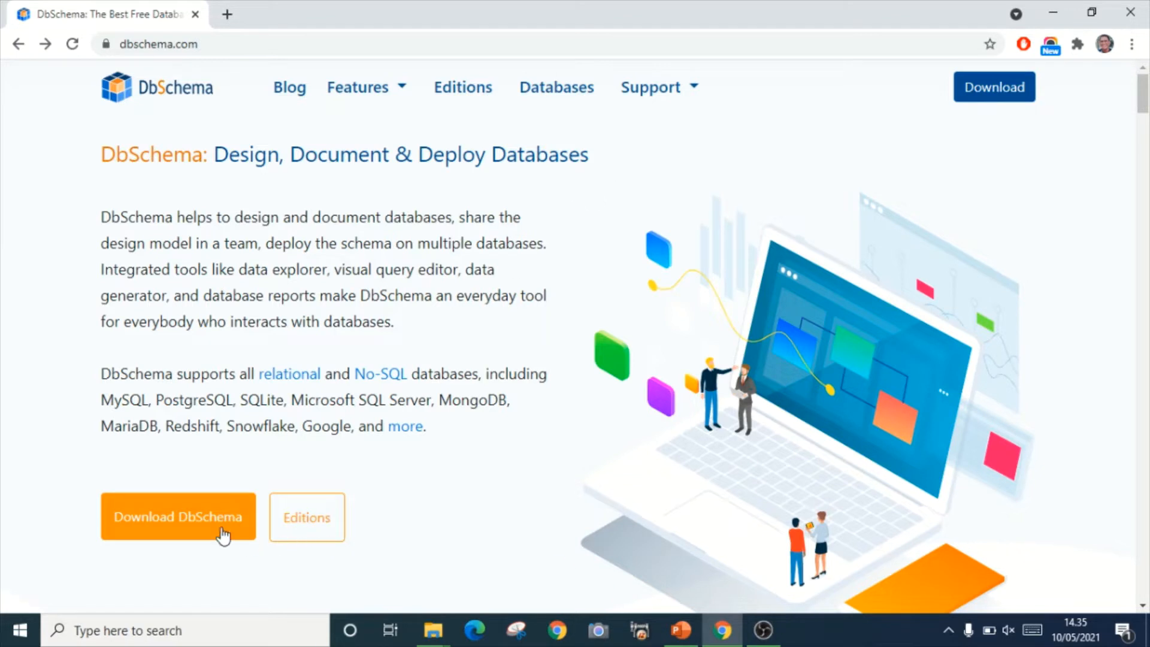
- Open the DbSchema download page and launch the installed DbSchema application, dismissing its startup tips
click(179, 521)
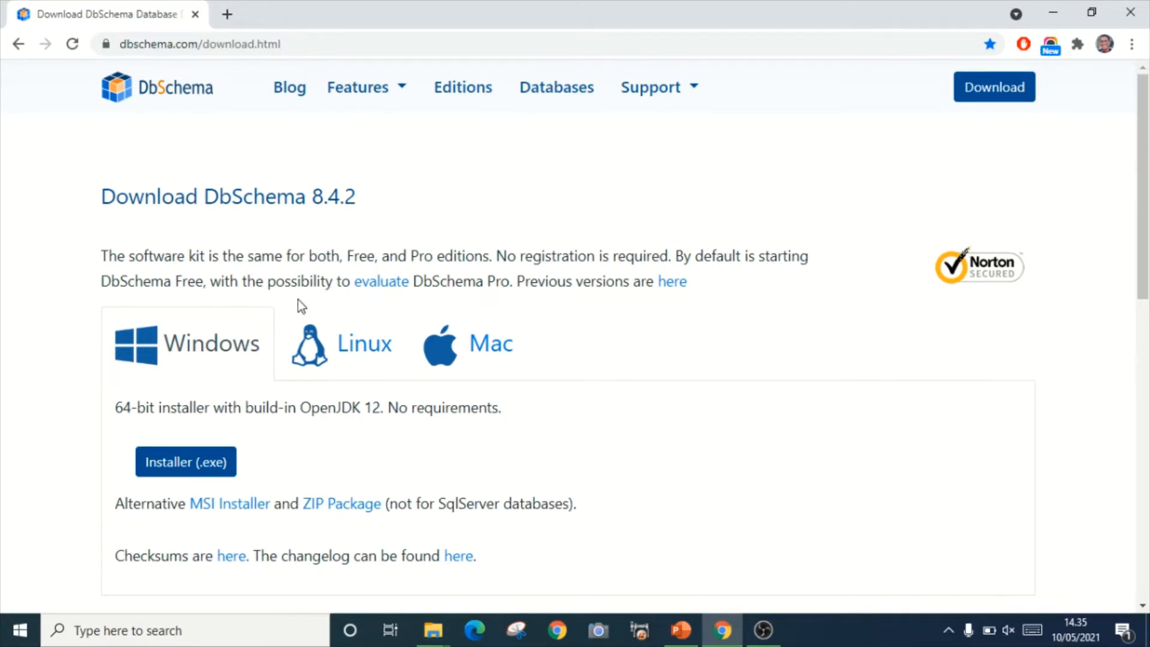
click(192, 631)
text(dbsc)
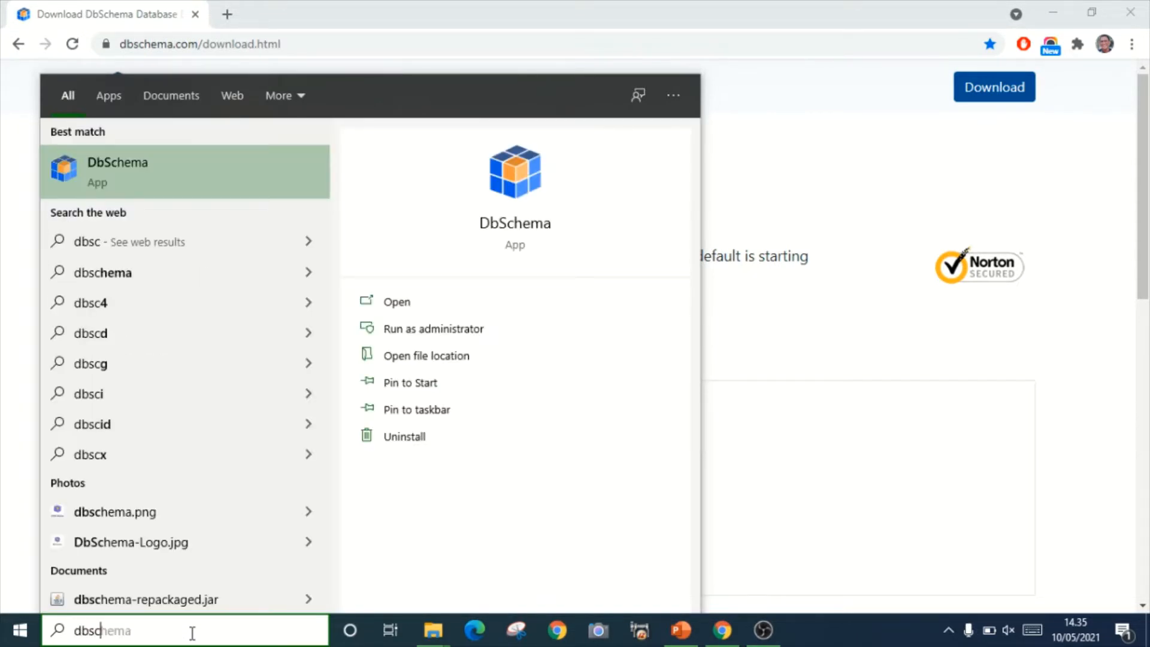
click(526, 226)
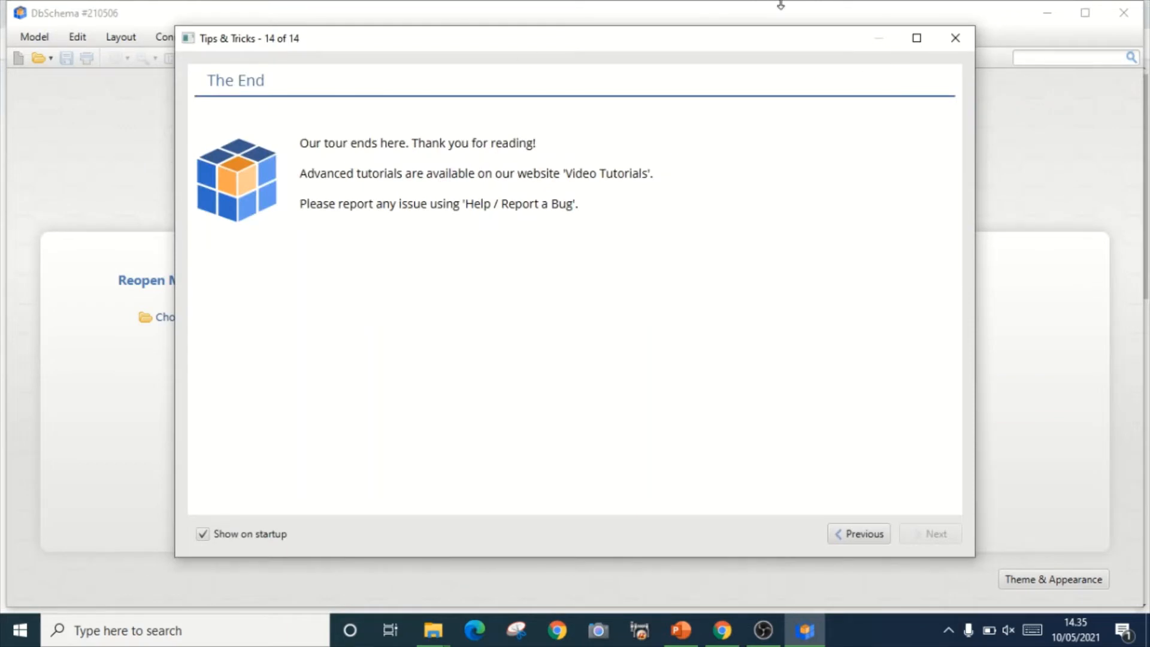
click(956, 37)
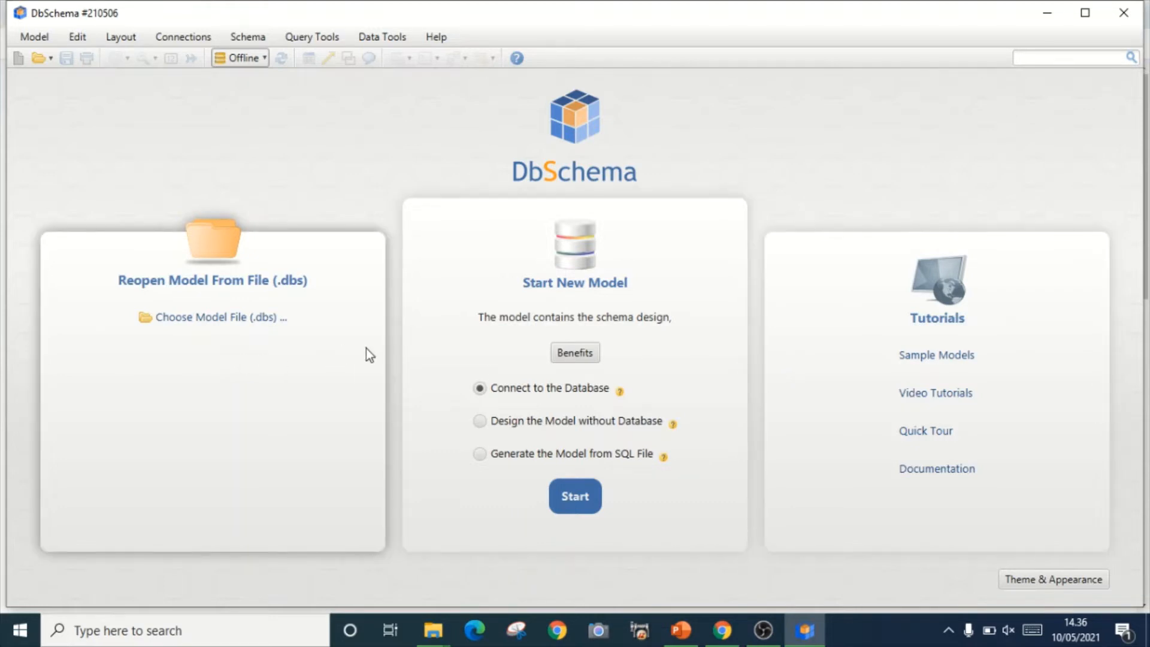
- Start a new model connected to the local PostgreSQL database dbtoko and reverse engineer its public schema
mouse_move(485, 393)
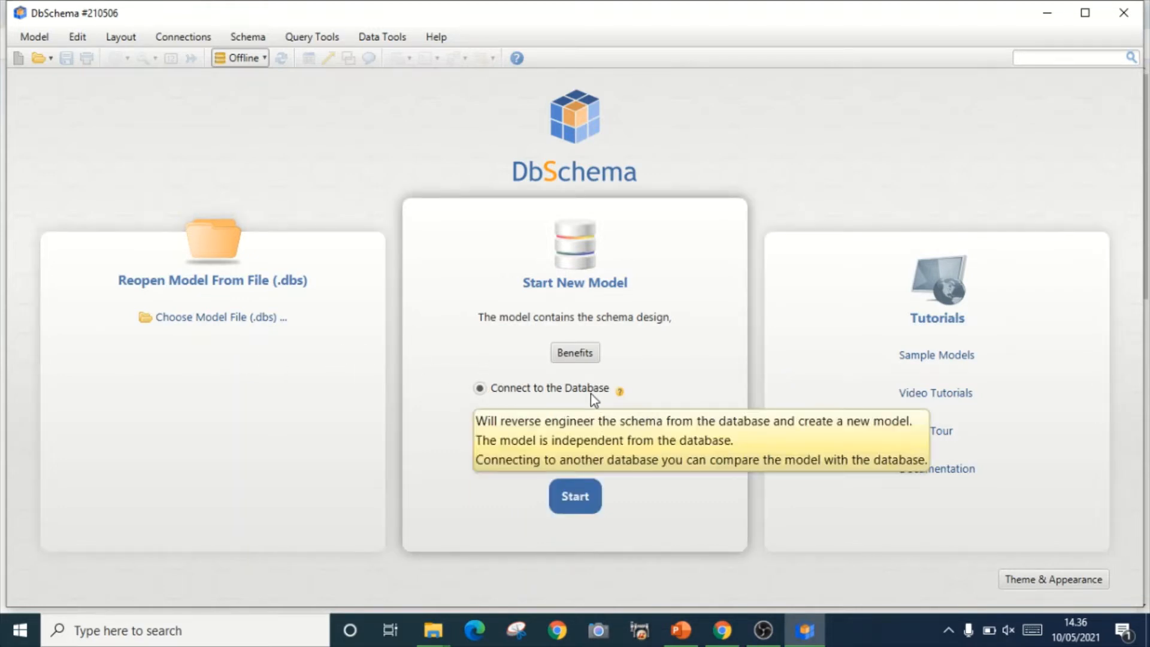
click(584, 502)
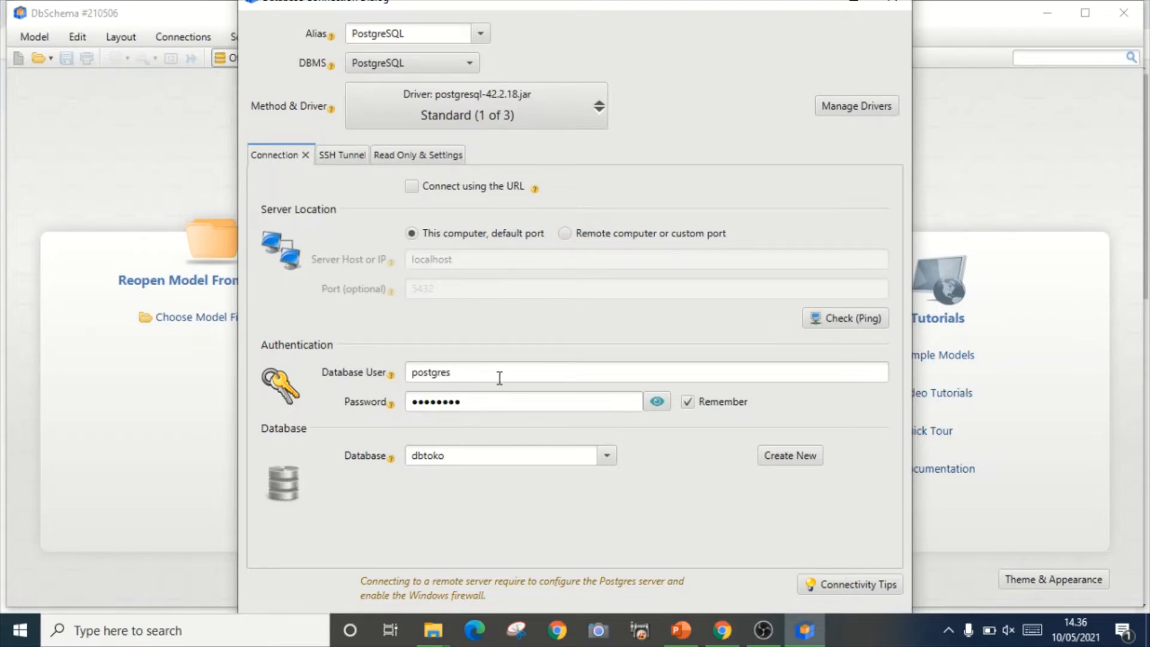
drag(661, 9, 589, 105)
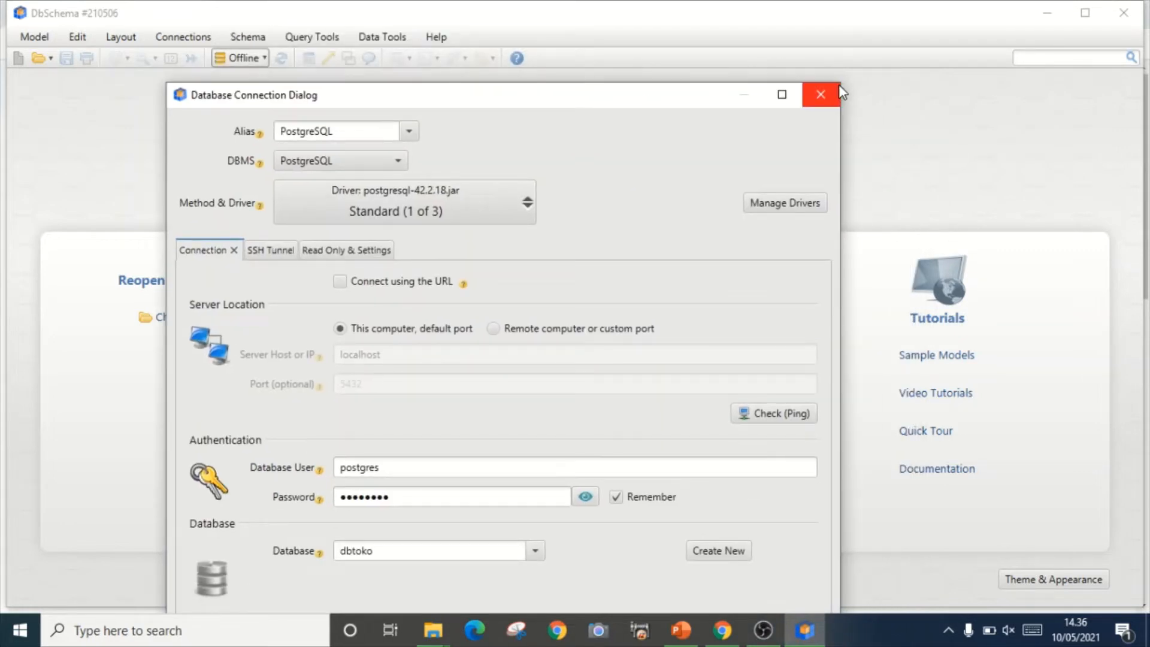
drag(841, 91, 712, 145)
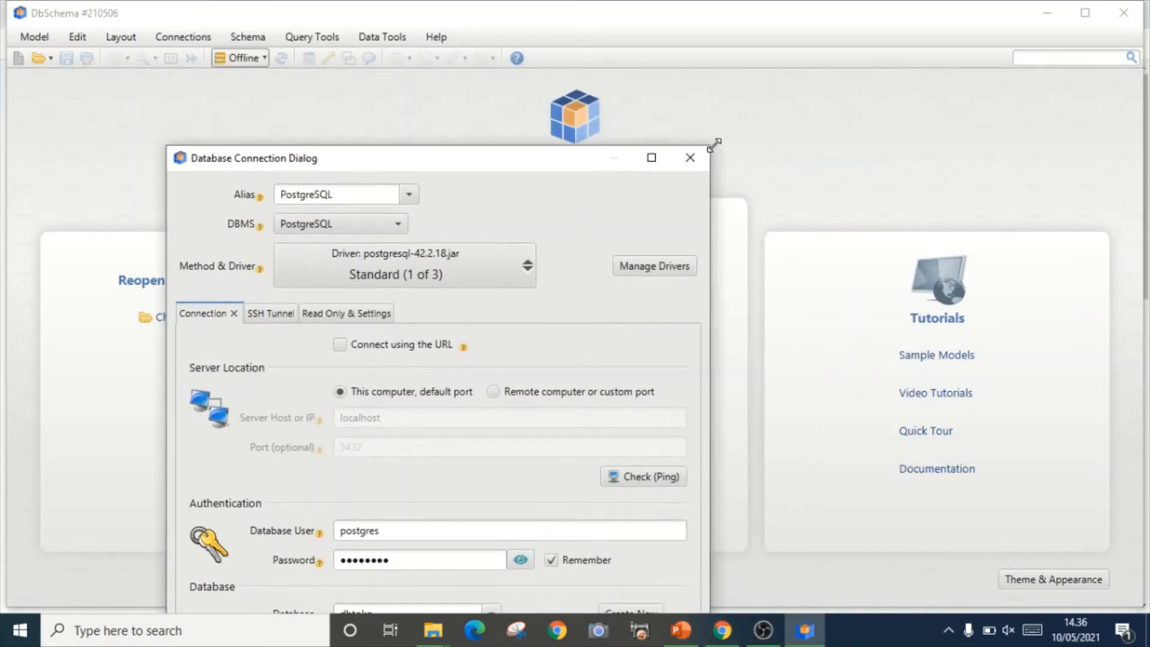
drag(584, 165, 709, 19)
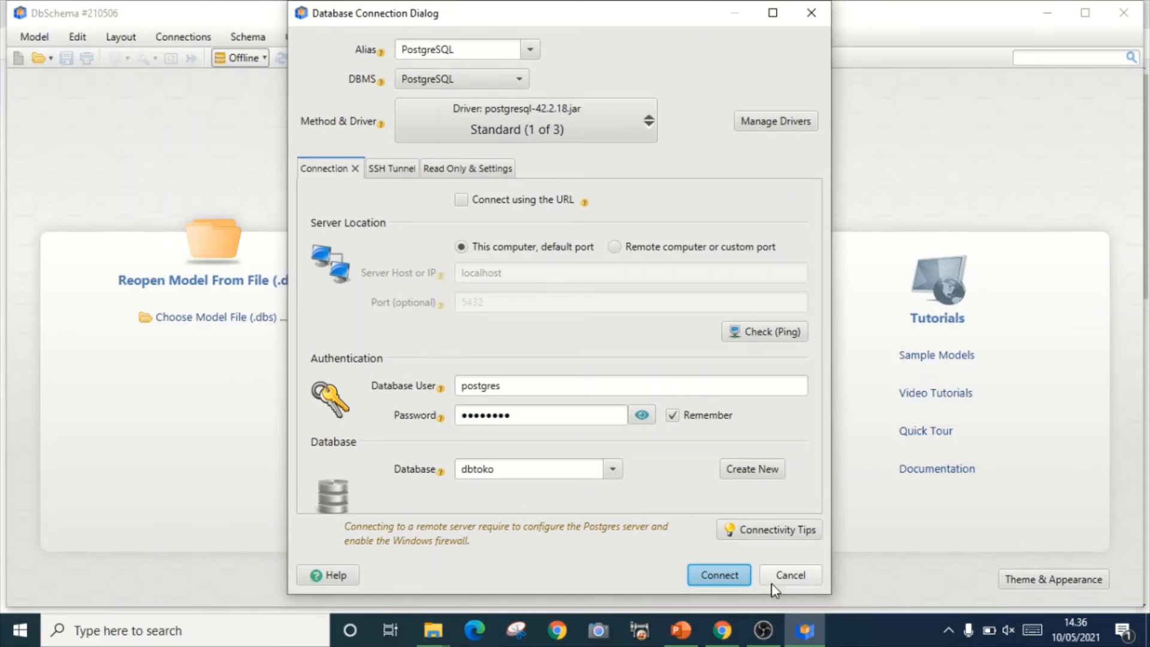
click(732, 576)
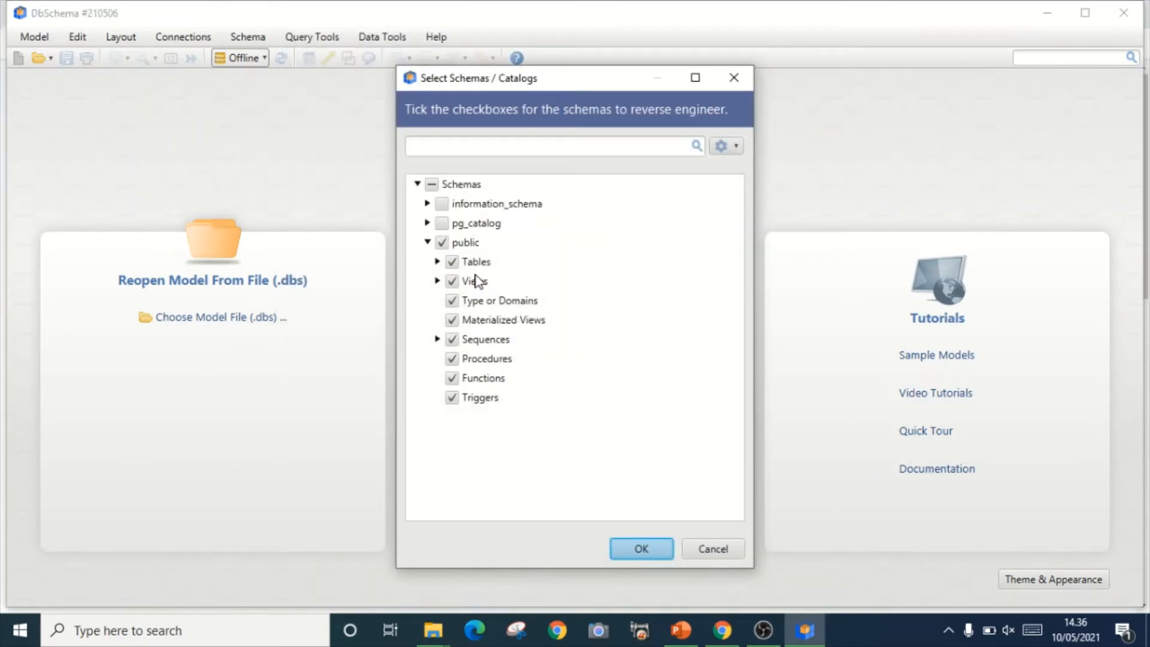
click(643, 549)
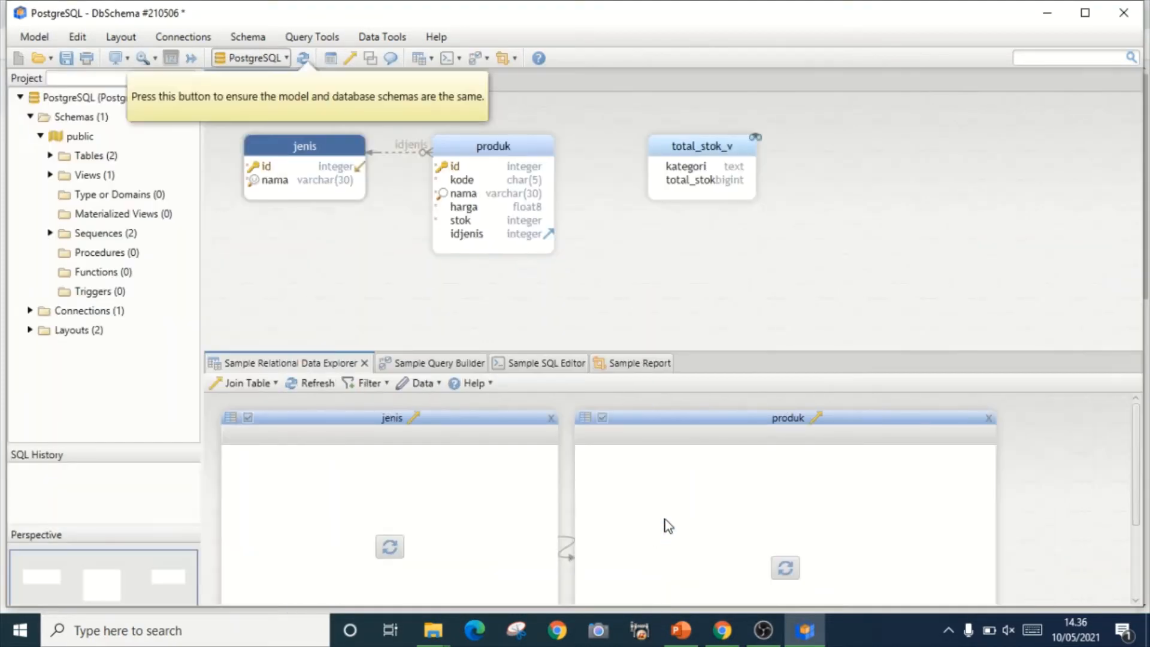
- Compare the model with the database schema and check the Tables folder in the project tree
click(300, 56)
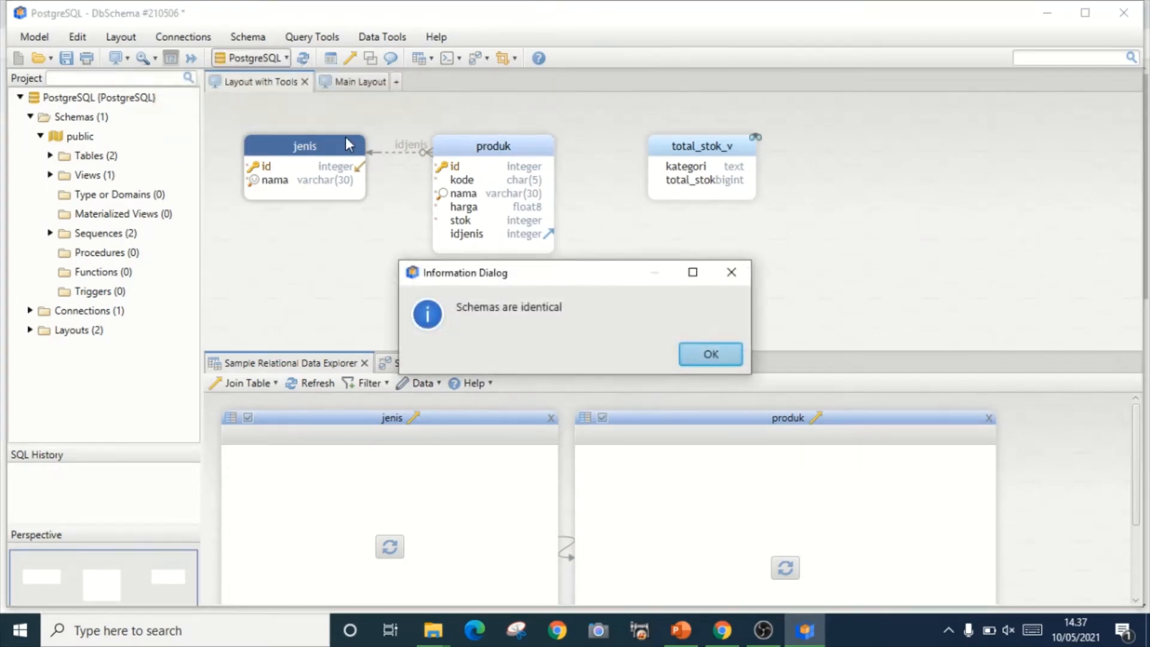
click(712, 355)
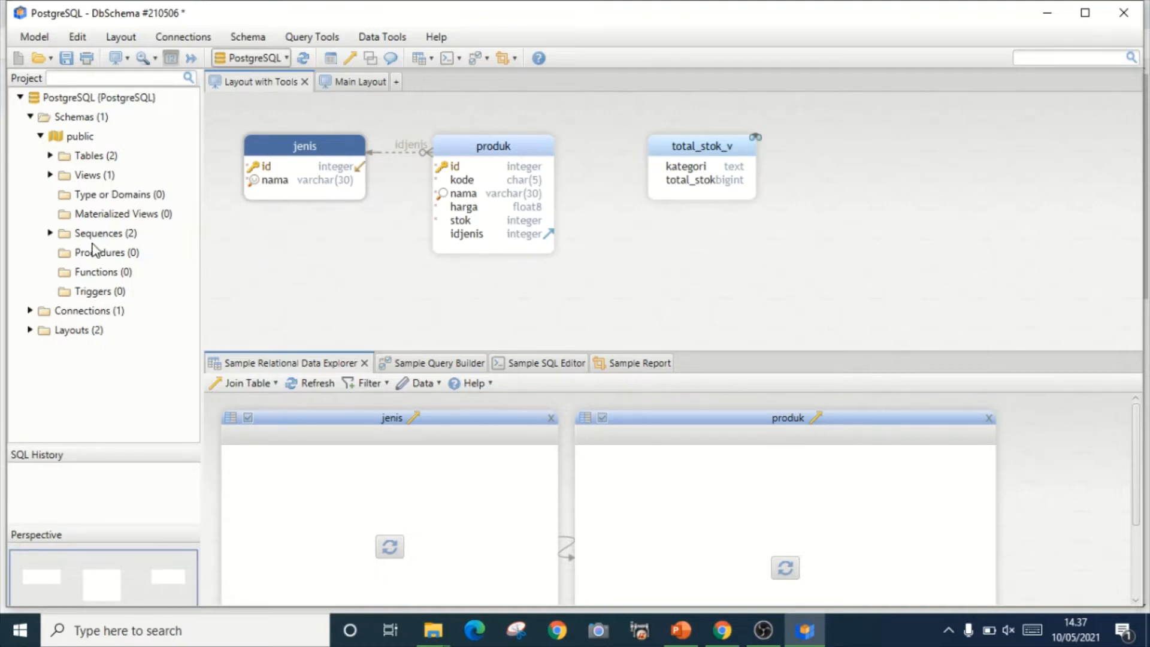
click(51, 156)
click(51, 156)
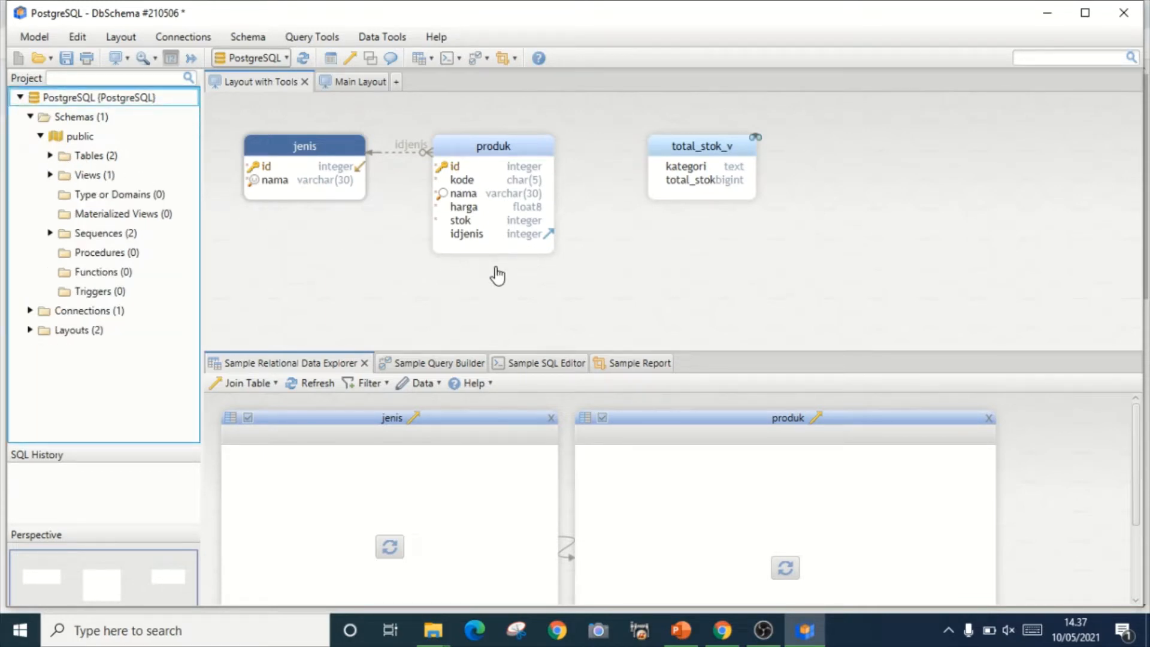
- Close DbSchema and launch SQL Shell (psql)
click(1132, 16)
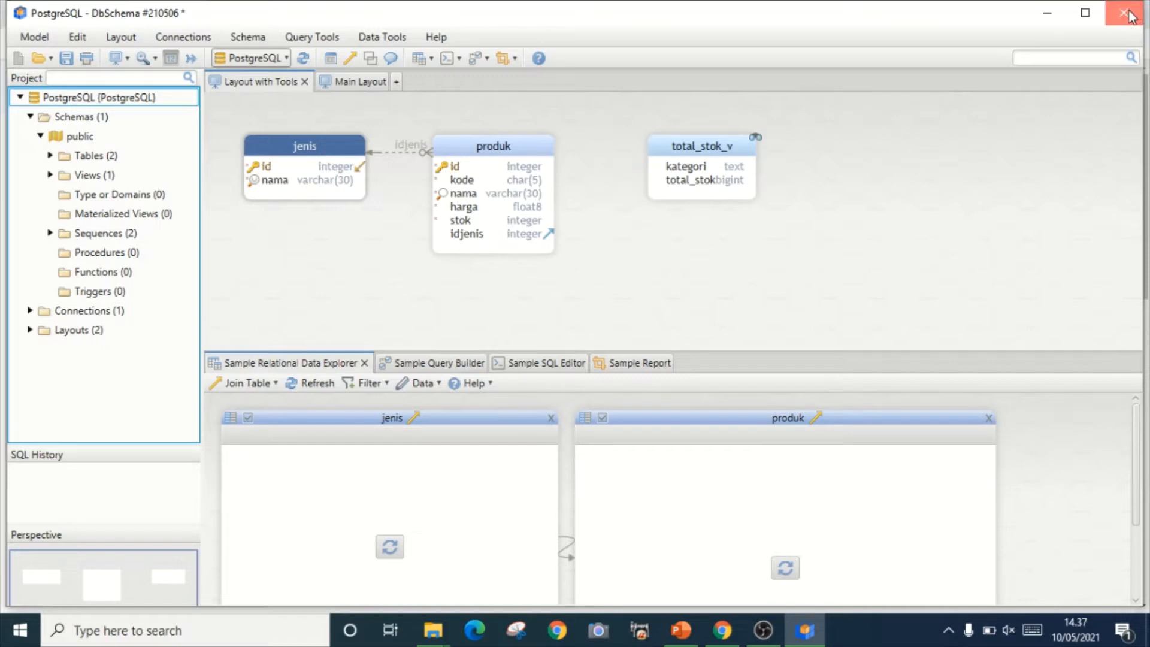
click(629, 384)
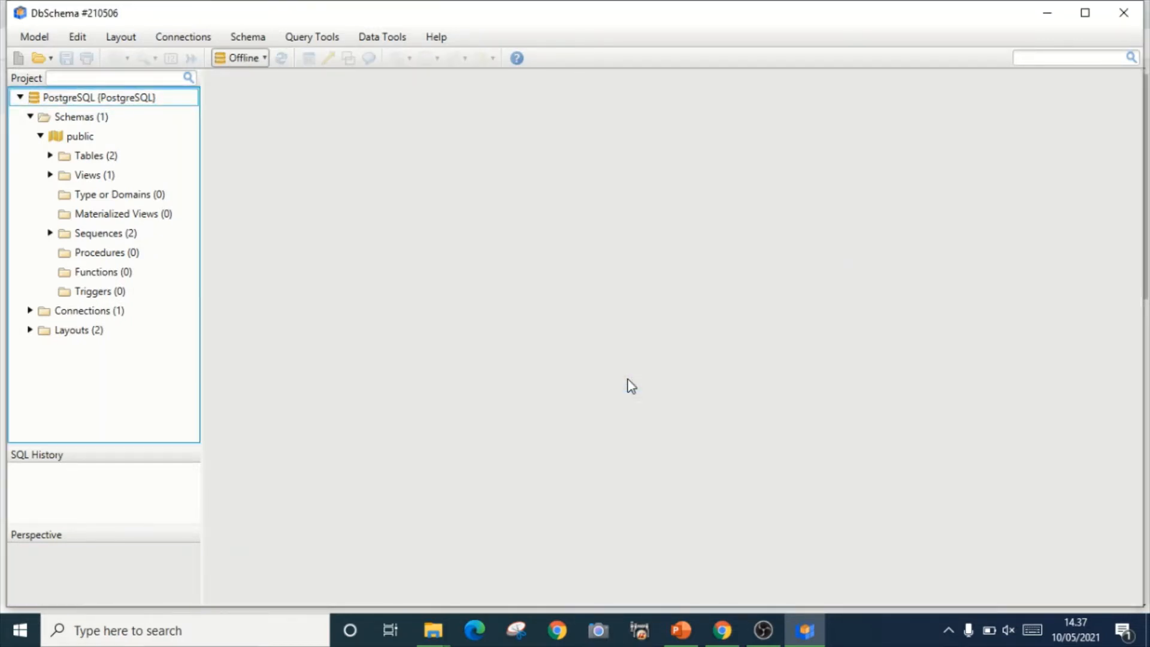
click(283, 637)
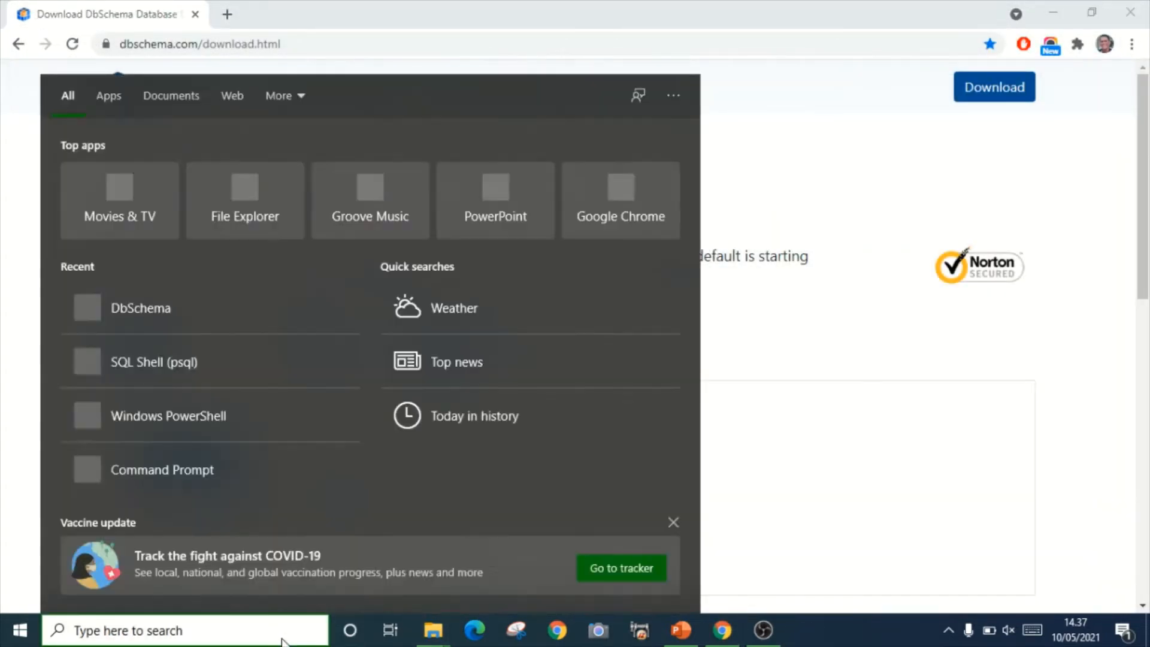
text(psql)
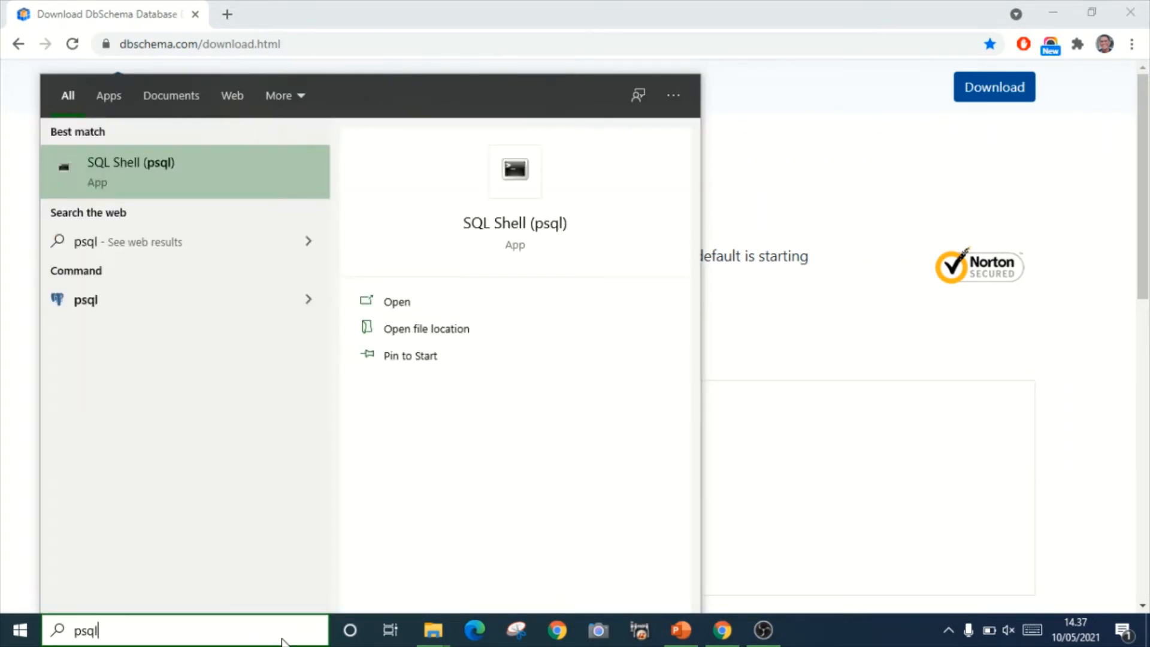
click(501, 229)
click(501, 229)
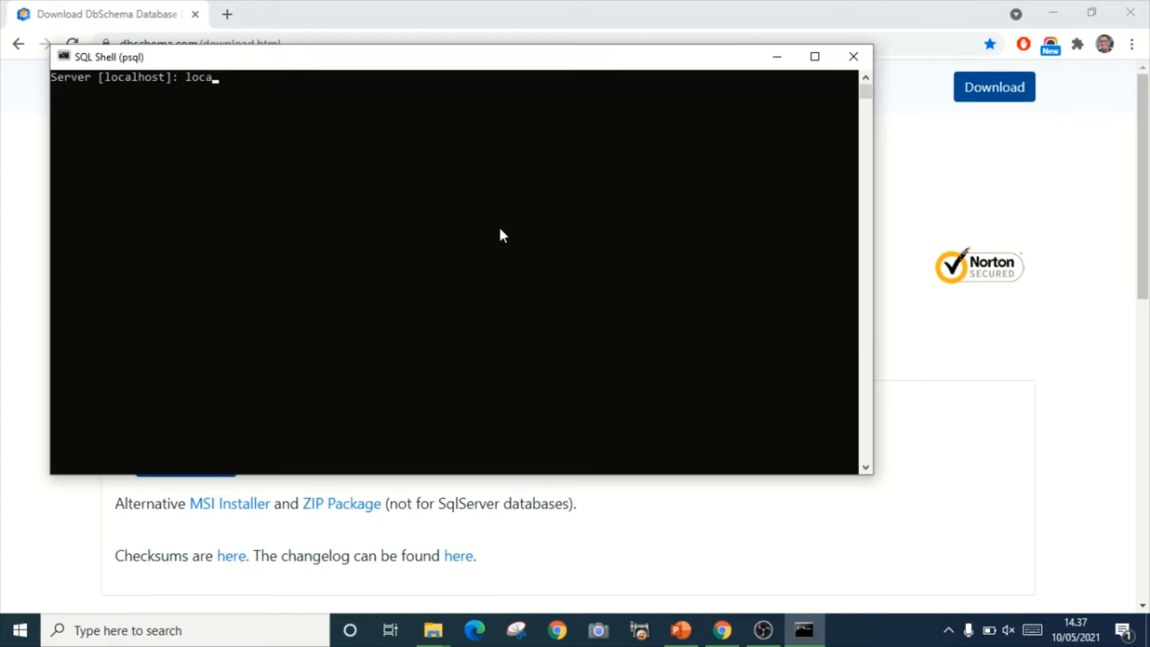
- Log in to server localhost, database postgres, port 5432 as user postgres, entering the account password
text(localhost)
key(Return)
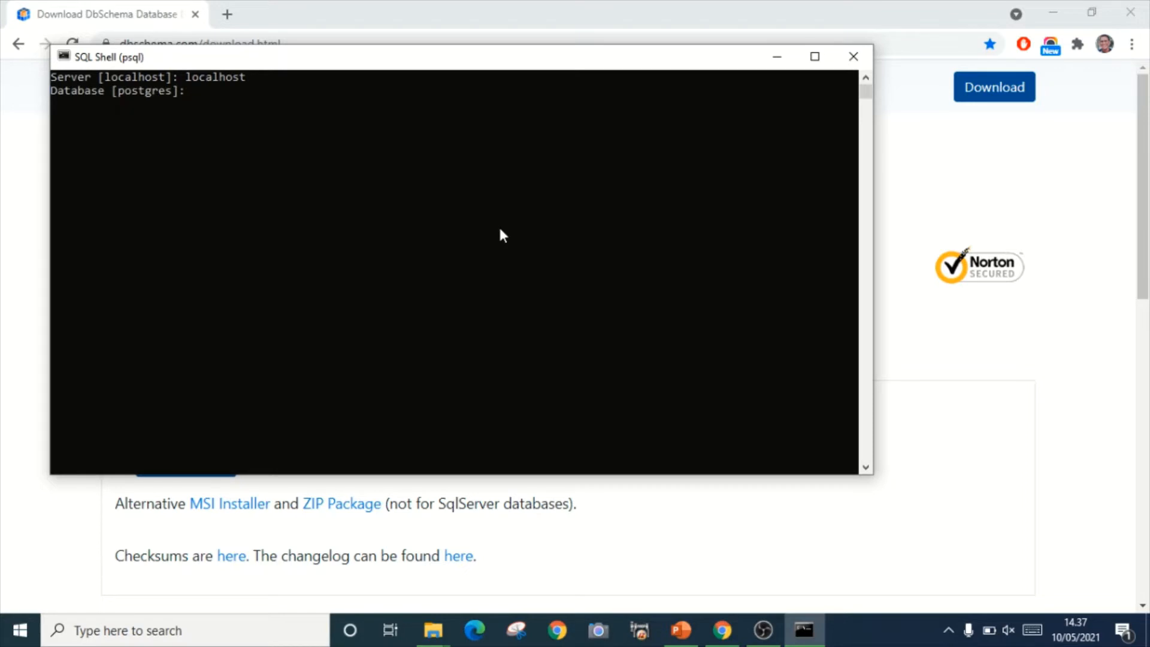
text(ostgres)
key(Return)
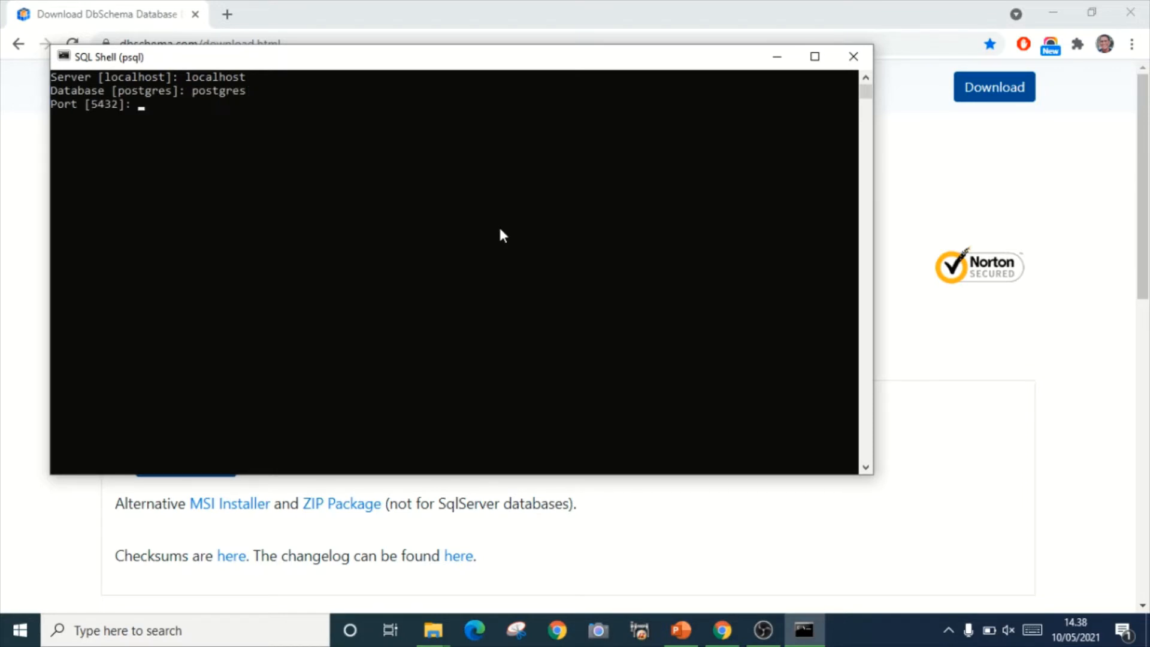
text(5432)
key(Return)
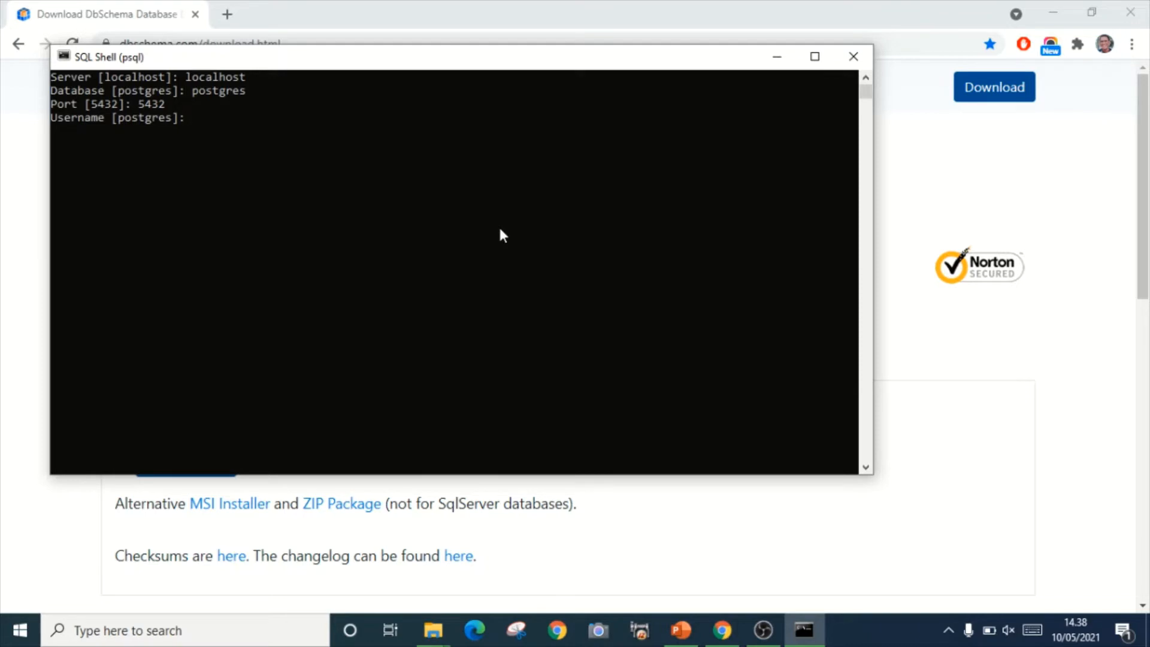
text(postgres)
key(Return)
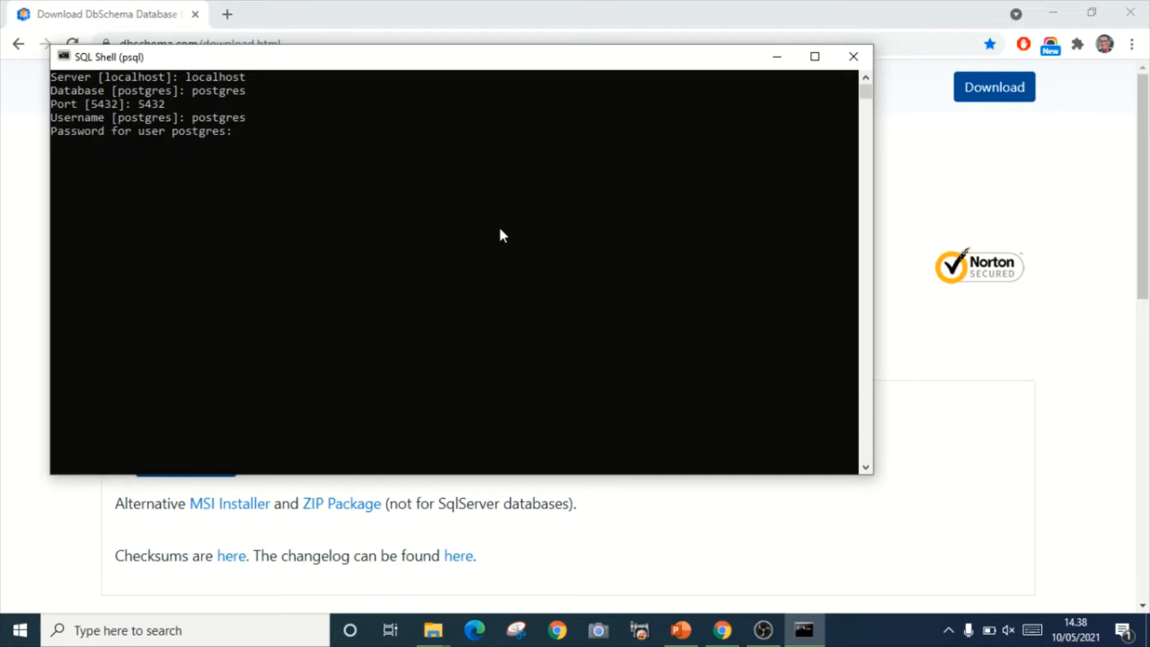
key(Return)
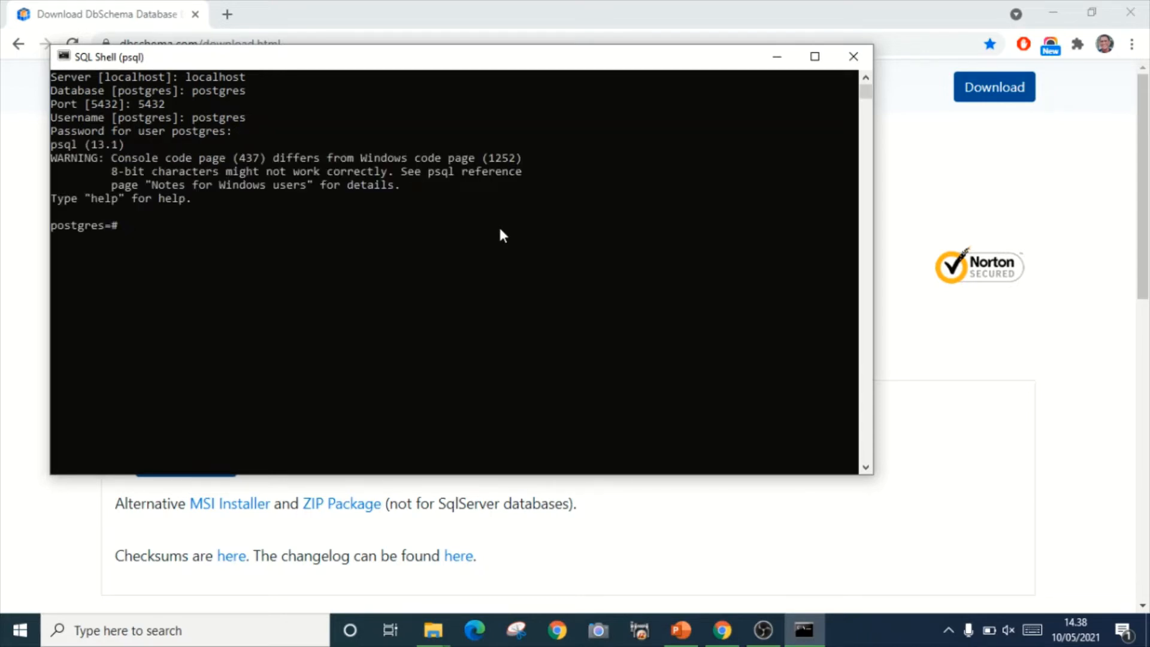
- Set the SQL Shell console font size to 24 and dismiss the shortcut error message
right_click(586, 59)
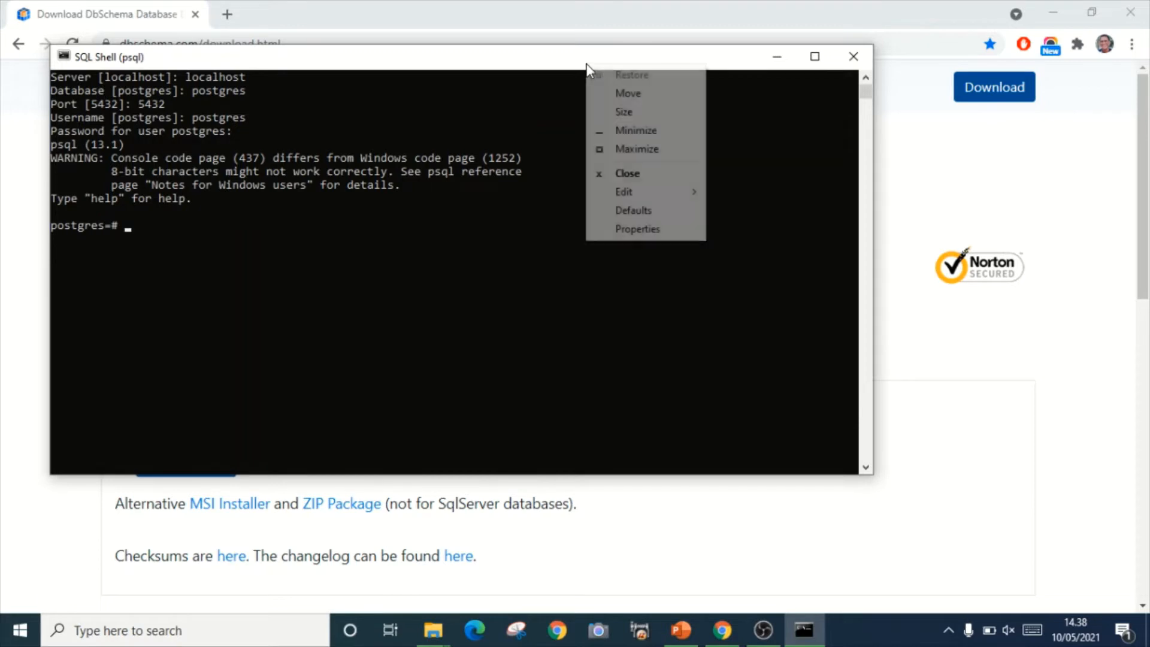
click(684, 229)
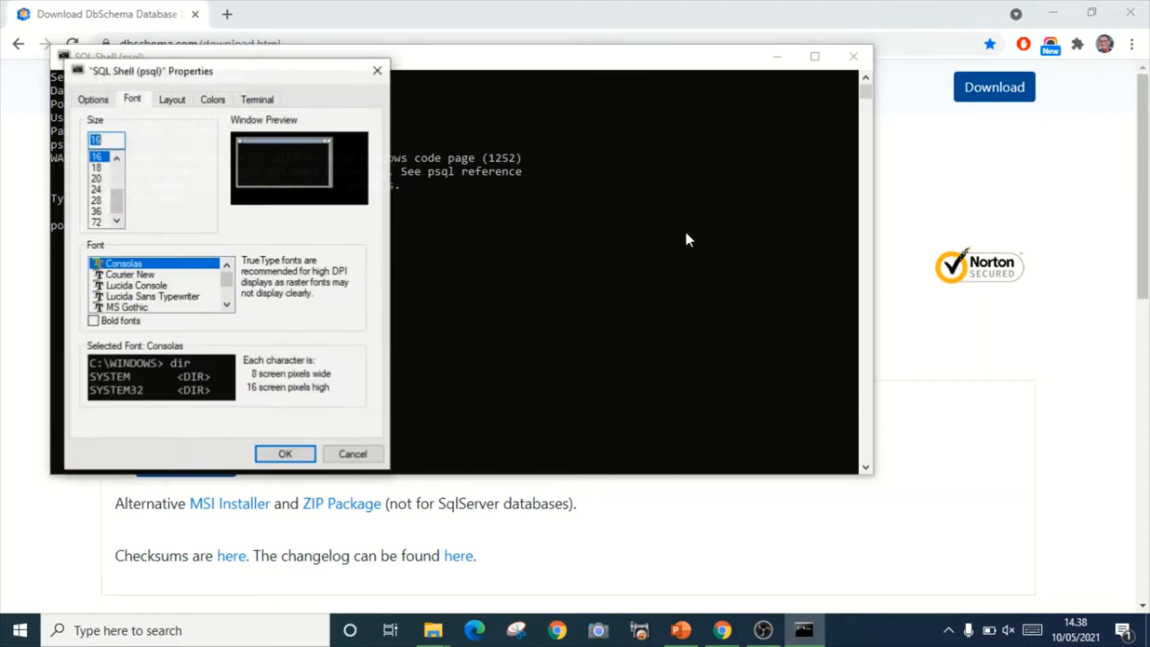
click(99, 201)
click(290, 455)
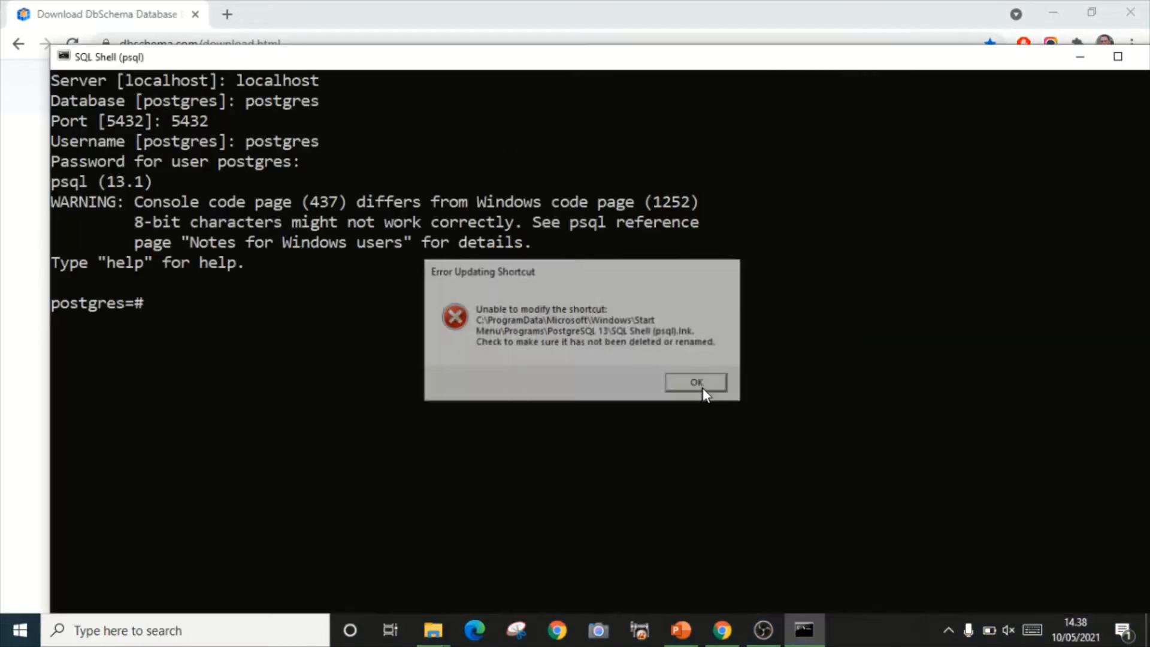
click(700, 386)
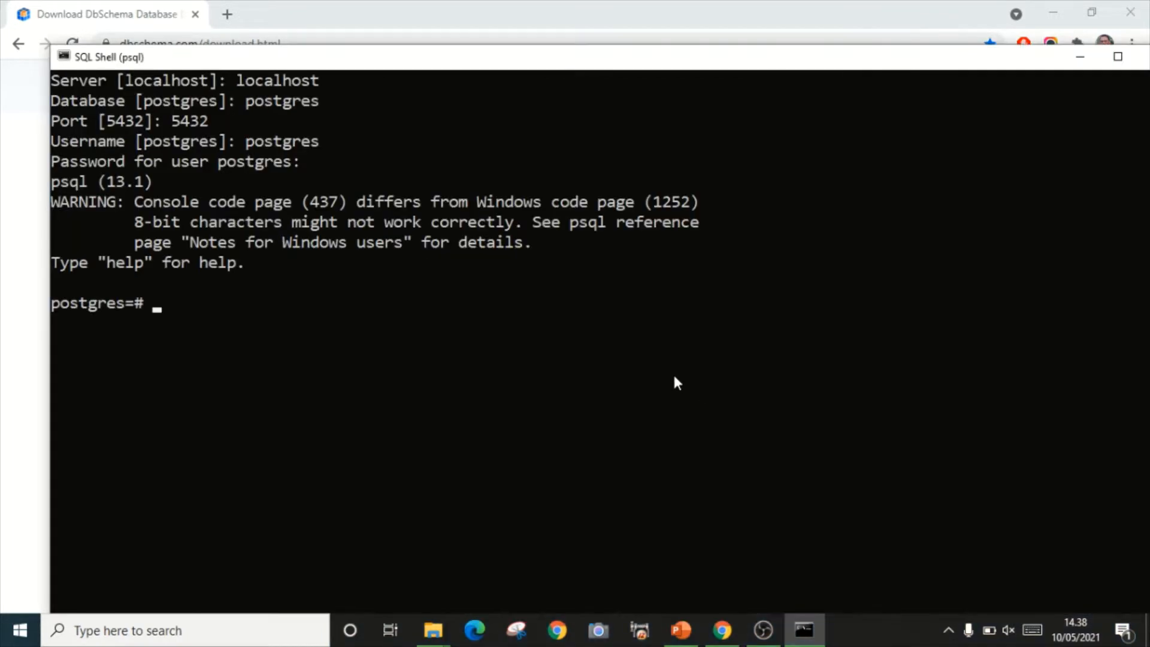
- Reposition the shell window and list the server's databases with \l
drag(591, 65, 600, 27)
text(\l)
key(Return)
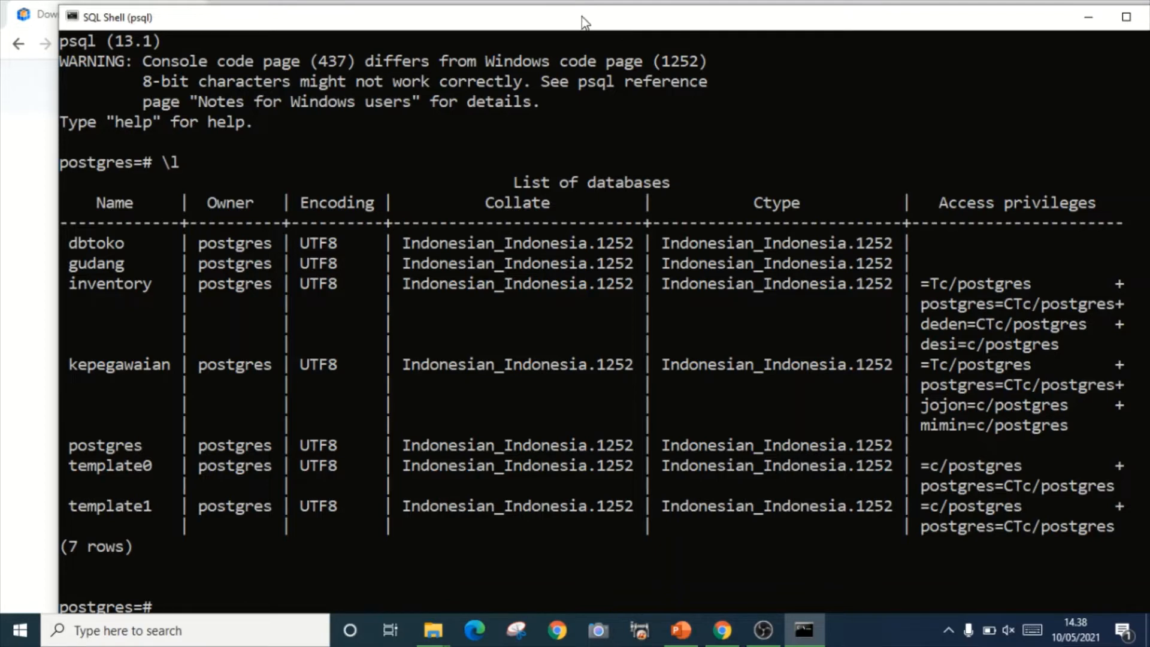
- Create a database named dbpenjualan with the command CREATE DATABASE dbpenjualan;
scroll(609, 171, down, 4)
text(crea)
key(BackSpace)
key(BackSpace)
key(BackSpace)
key(BackSpace)
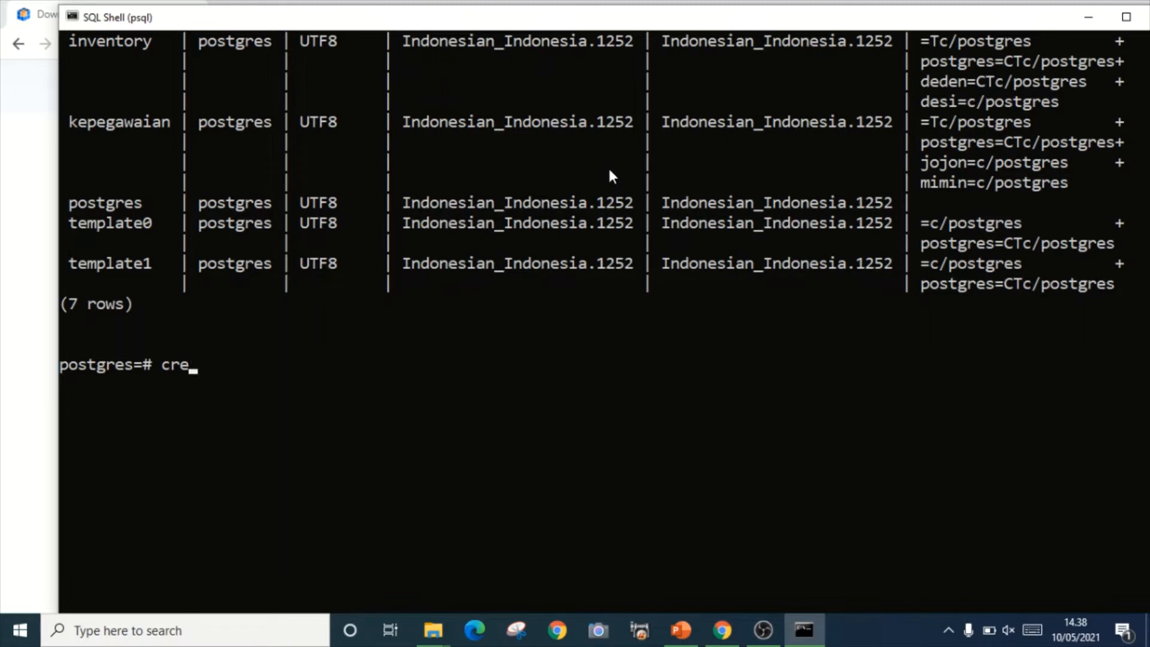
text(CREATE DATA)
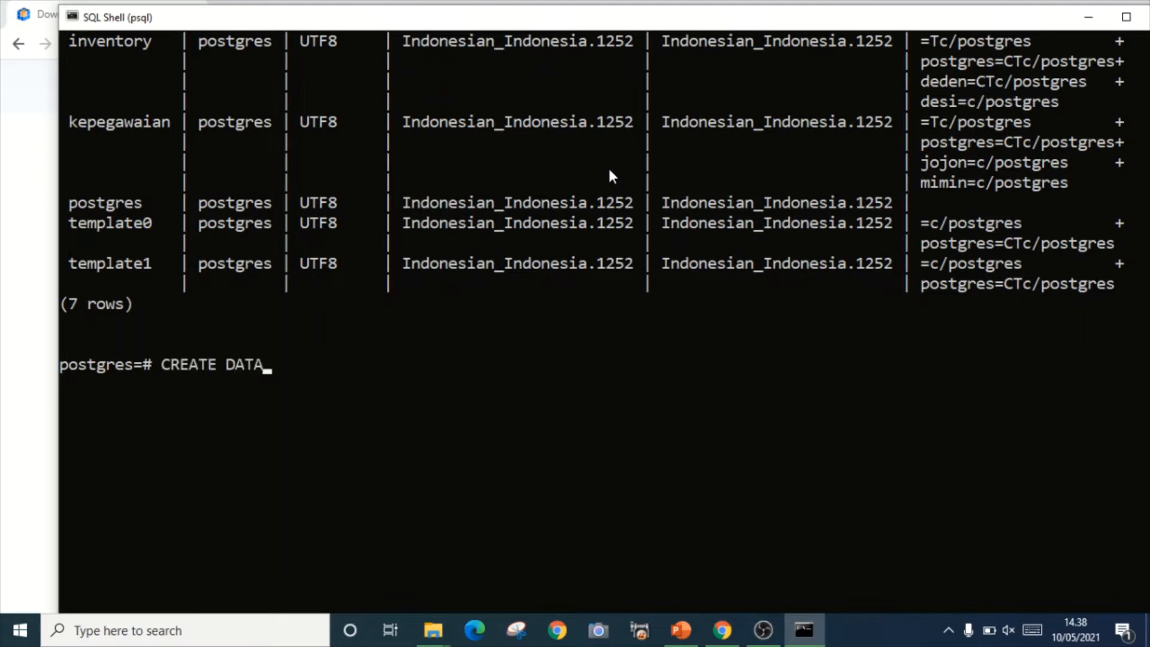
text(BASE dbpenjual)
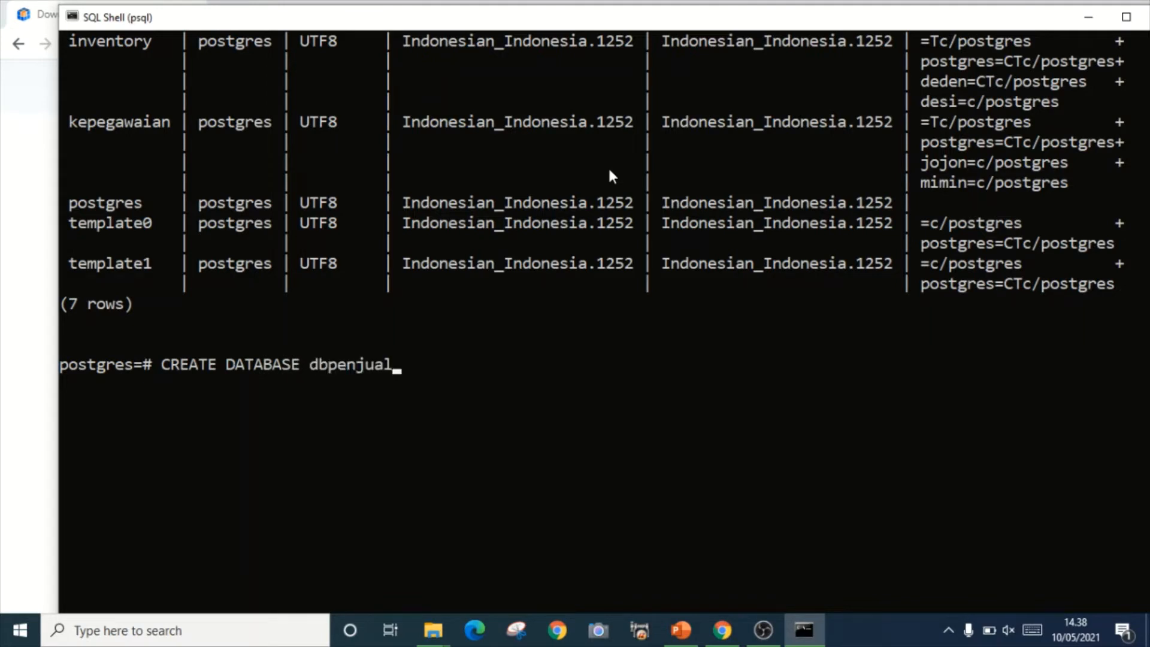
text(an;)
key(Return)
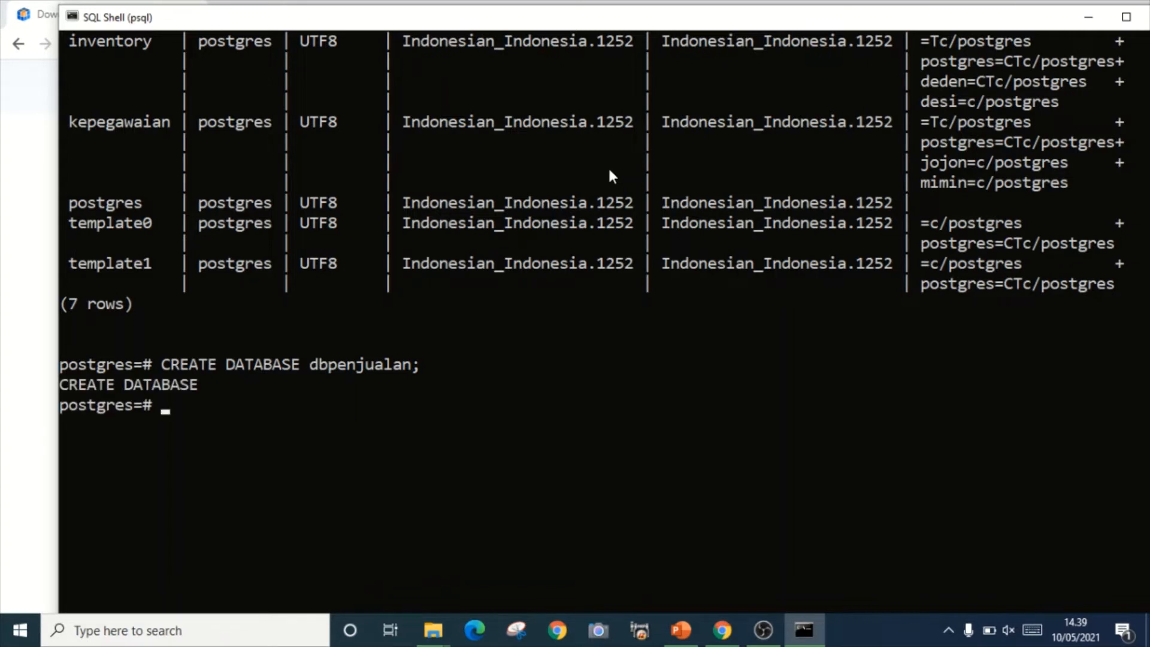
- List the databases again with \l to check for dbpenjualan, and minimize the SQL Shell window
text(\L)
key(BackSpace)
text(l)
key(Return)
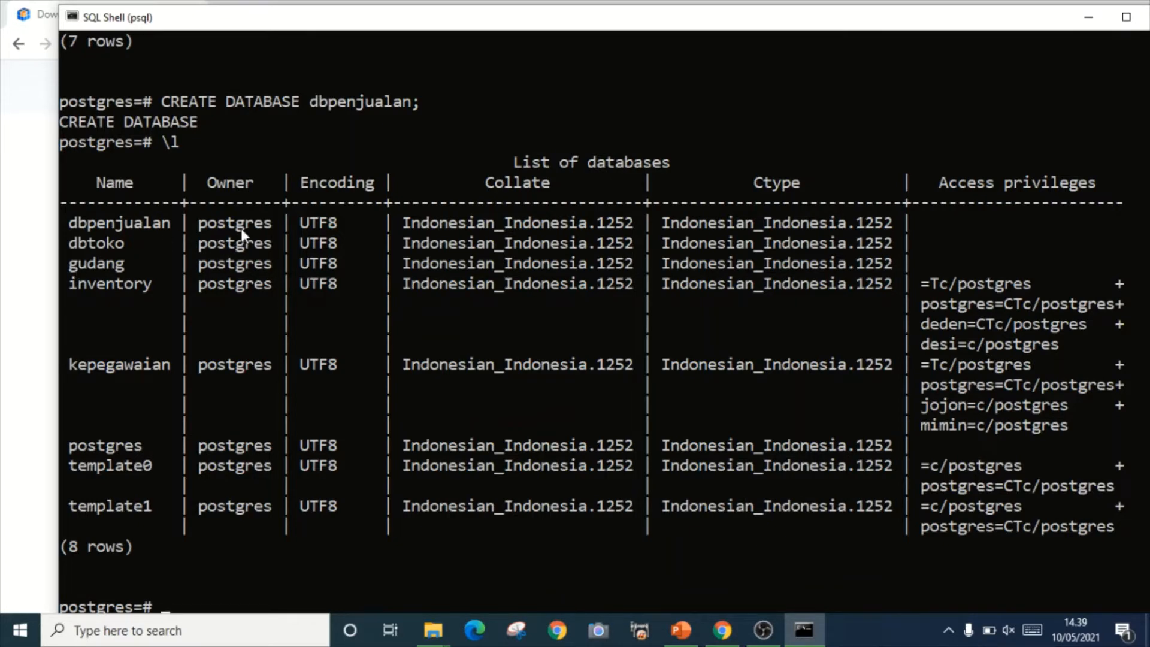
click(1089, 17)
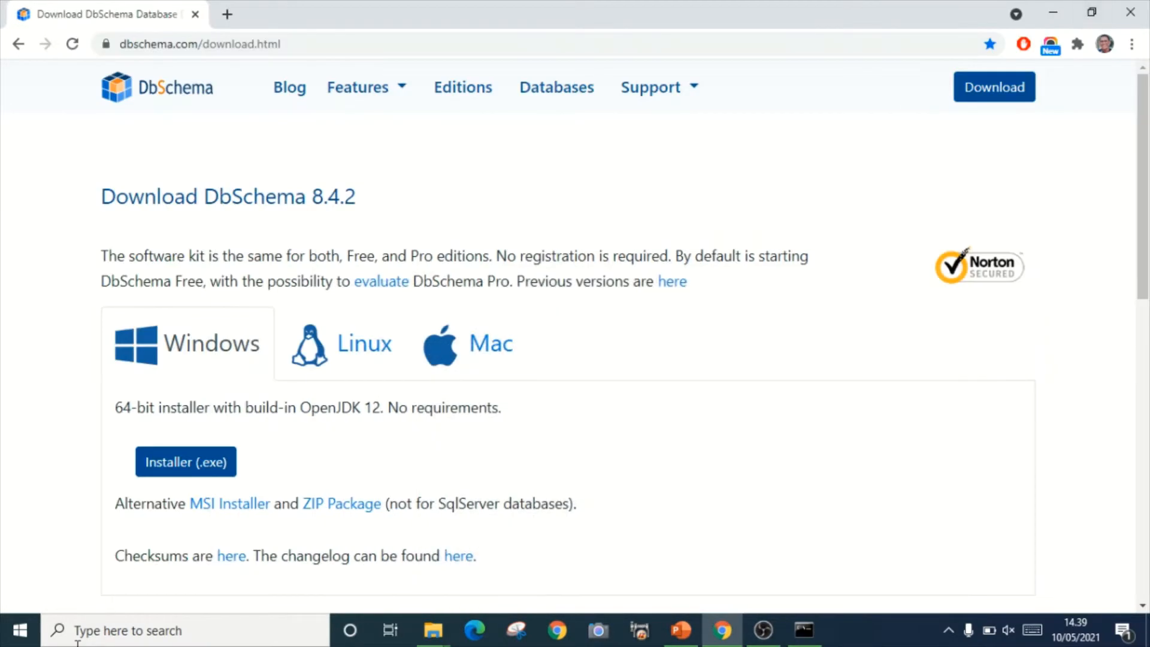
- Launch DbSchema from the Windows search and dismiss its Tips & Tricks dialog
click(154, 630)
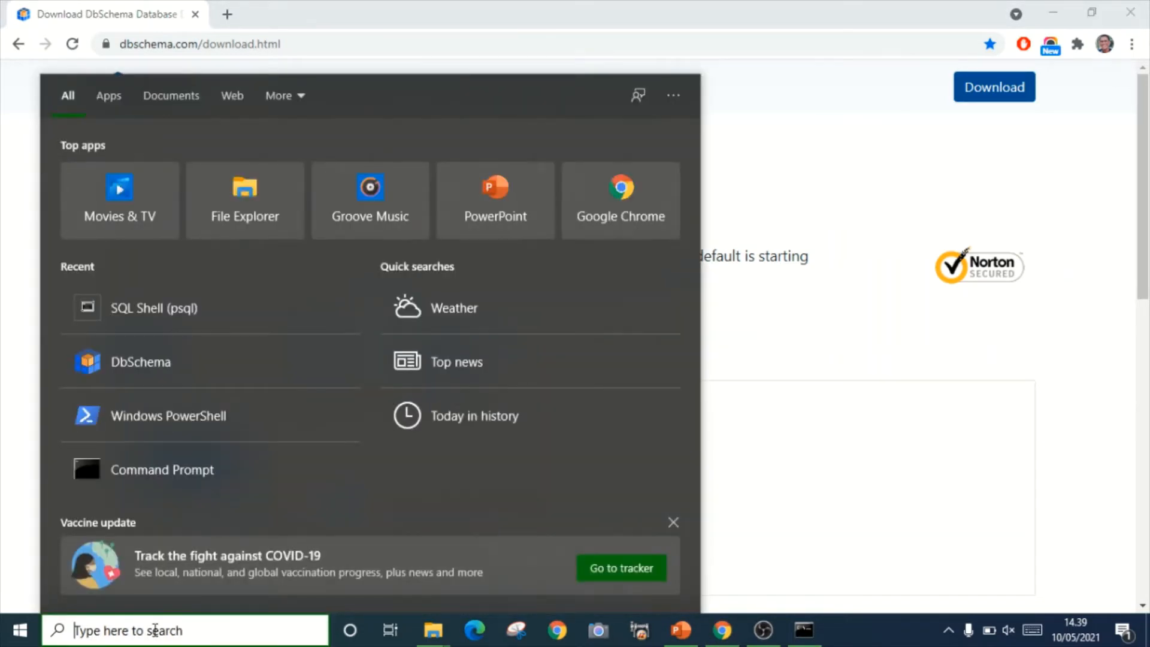
text(dbs)
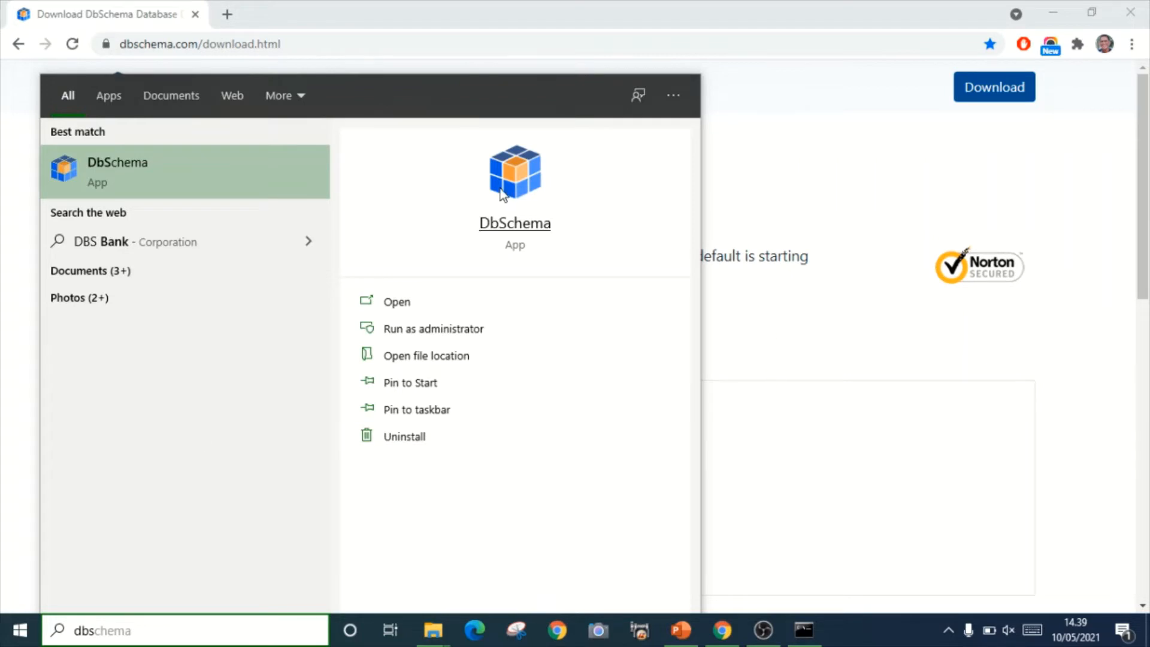
click(513, 220)
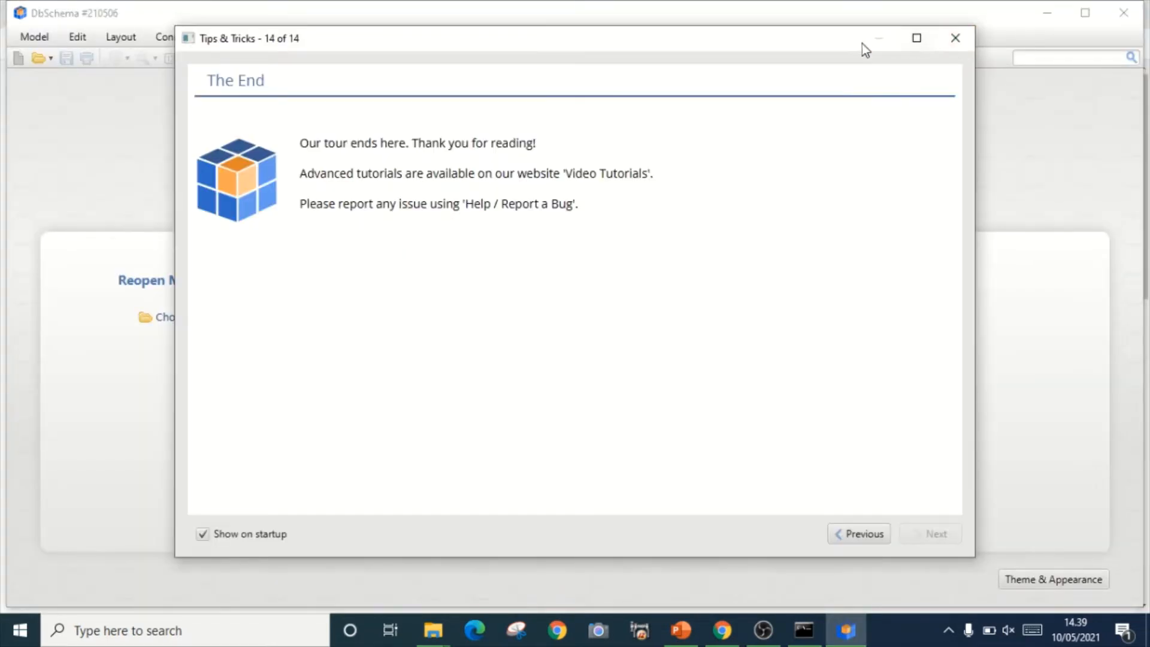
click(966, 50)
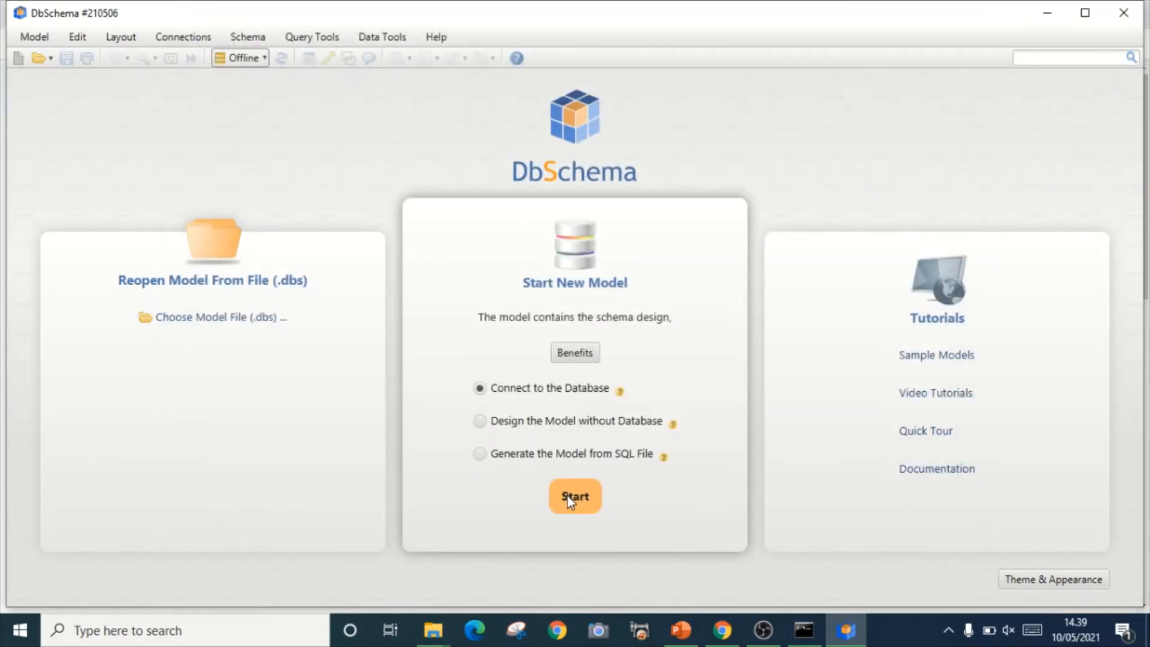
- Start a new model that connects to the database and choose dbpenjualan as the PostgreSQL database
click(584, 493)
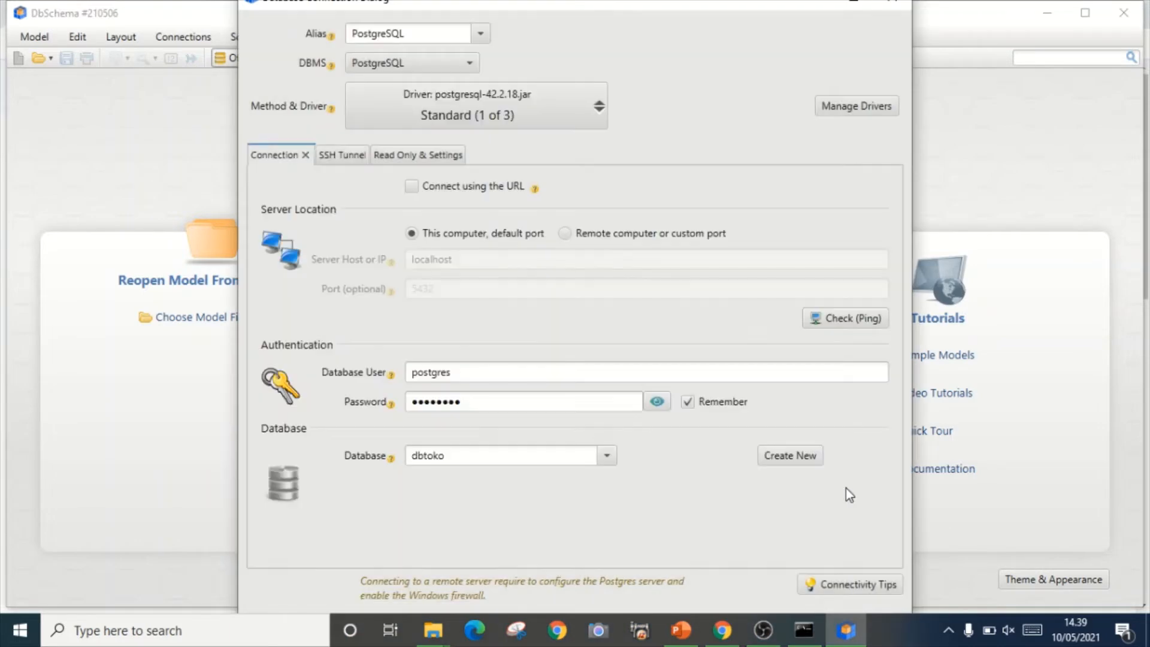
click(609, 456)
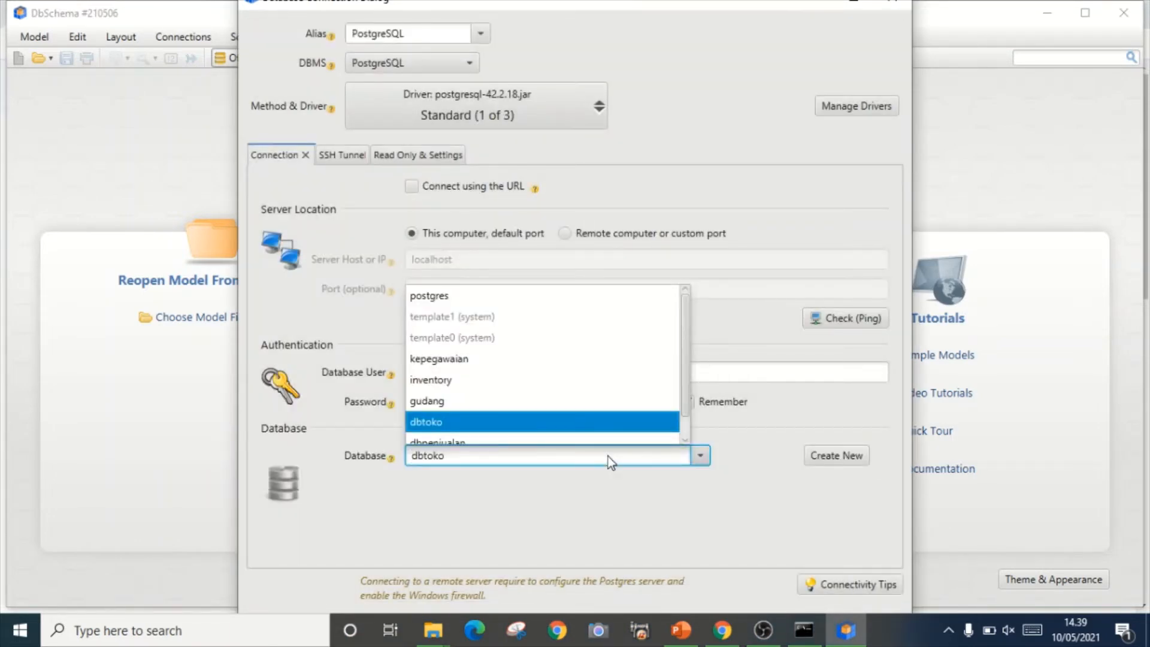
scroll(473, 424, down, 1)
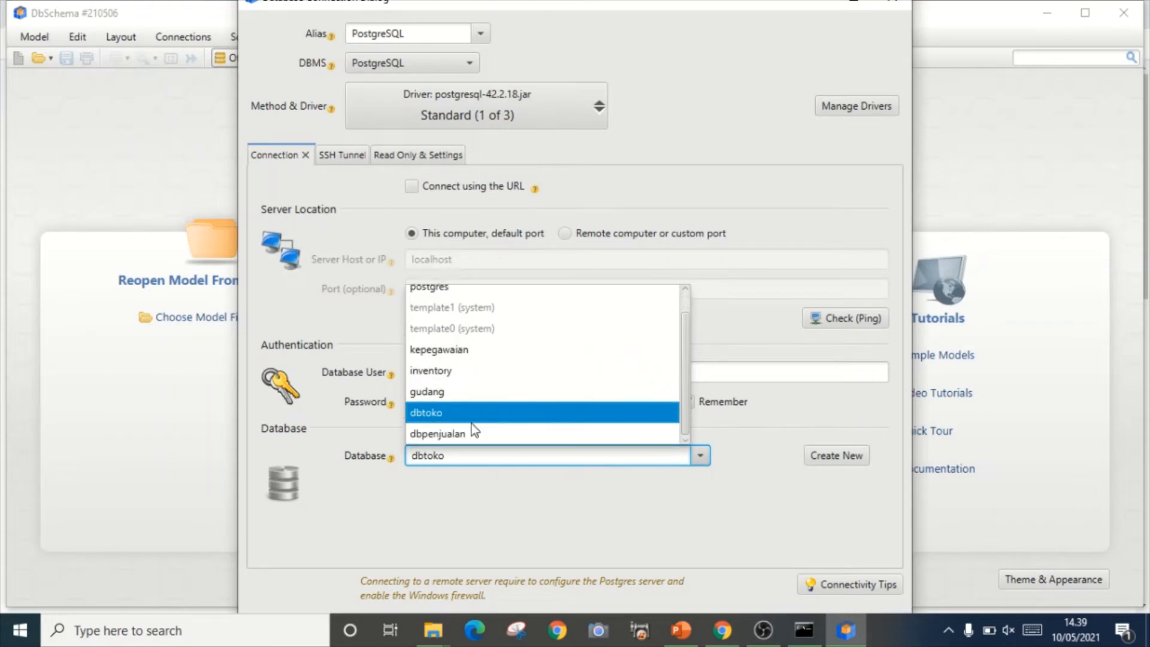
click(451, 433)
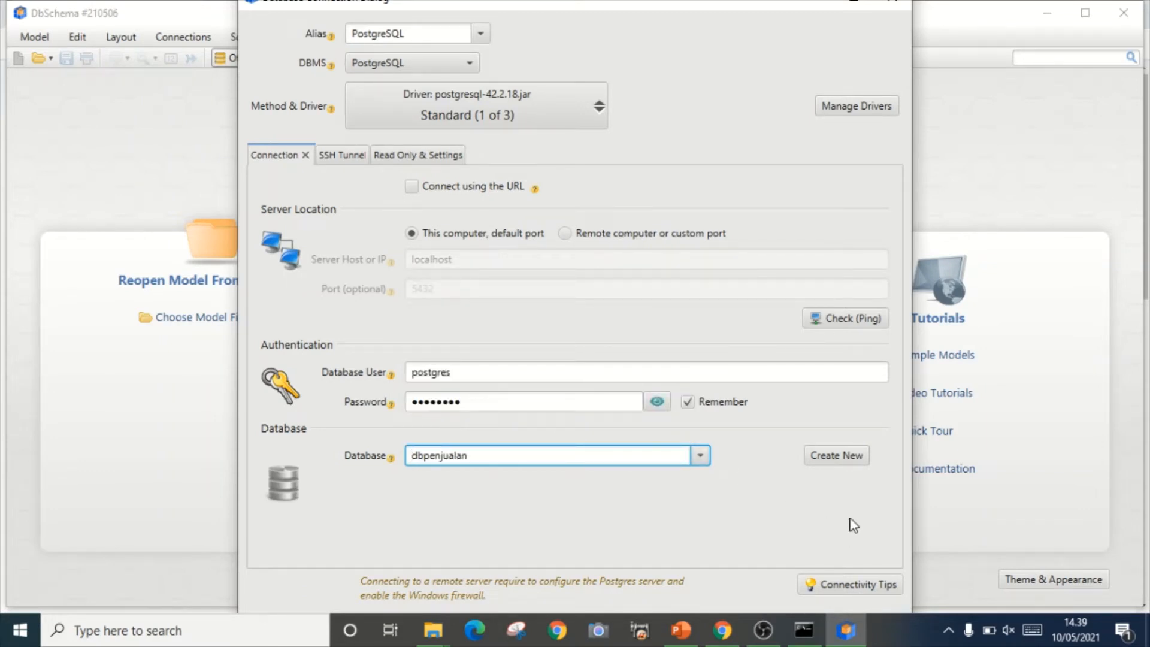
- Shrink the connection dialog to fit the screen, connect to the database, and reverse engineer the preselected public schema
drag(732, 6, 704, 89)
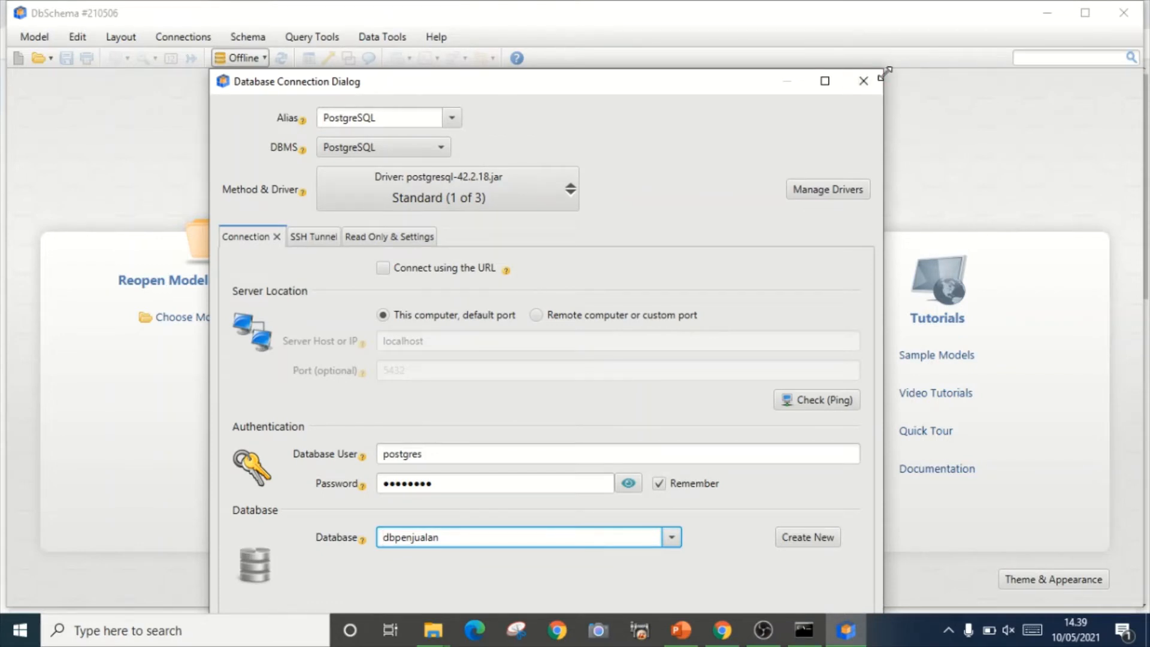
drag(882, 70, 737, 158)
drag(587, 165, 643, 20)
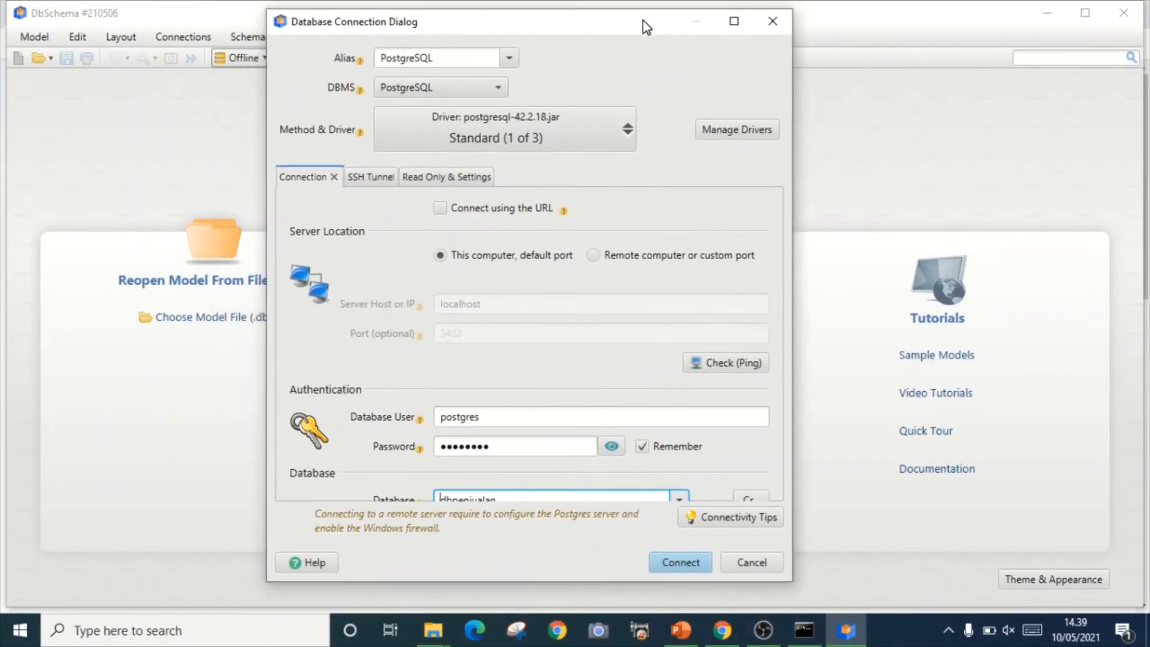
click(681, 564)
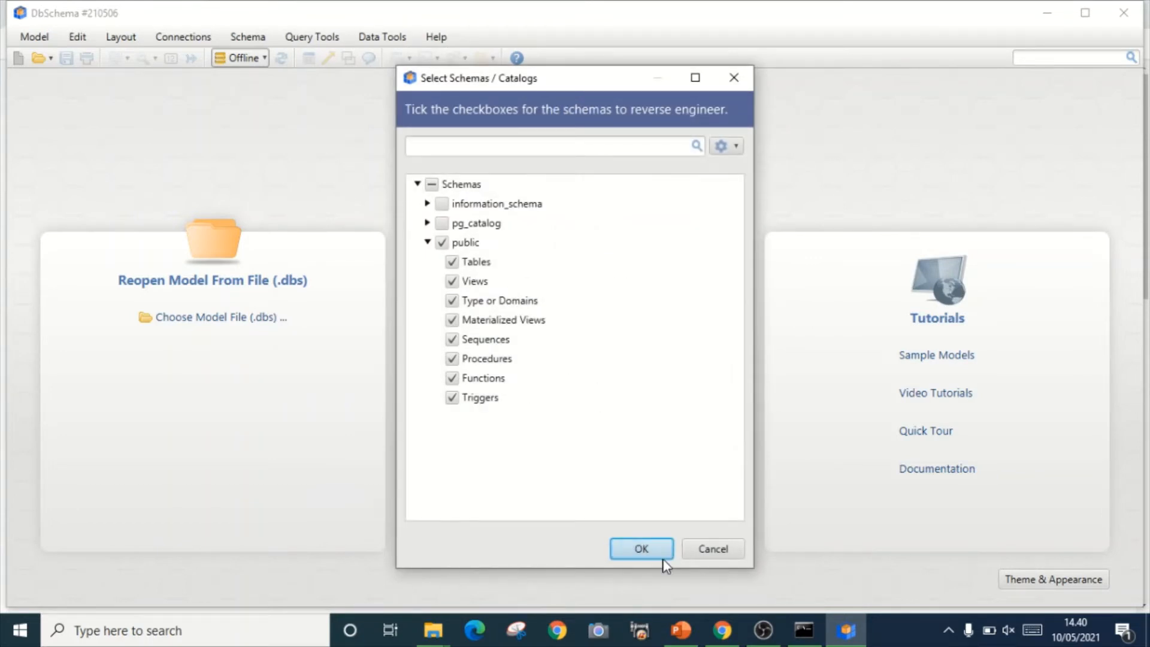
click(668, 556)
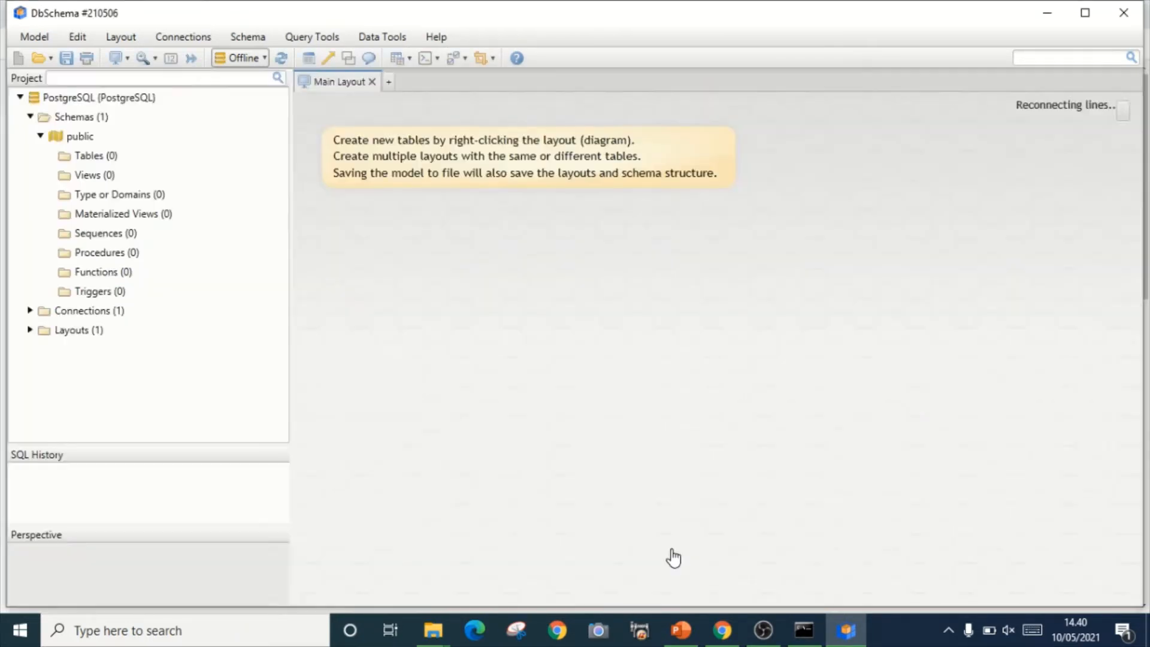
- Refresh the model's schema from the database and dismiss the comparison message
click(306, 62)
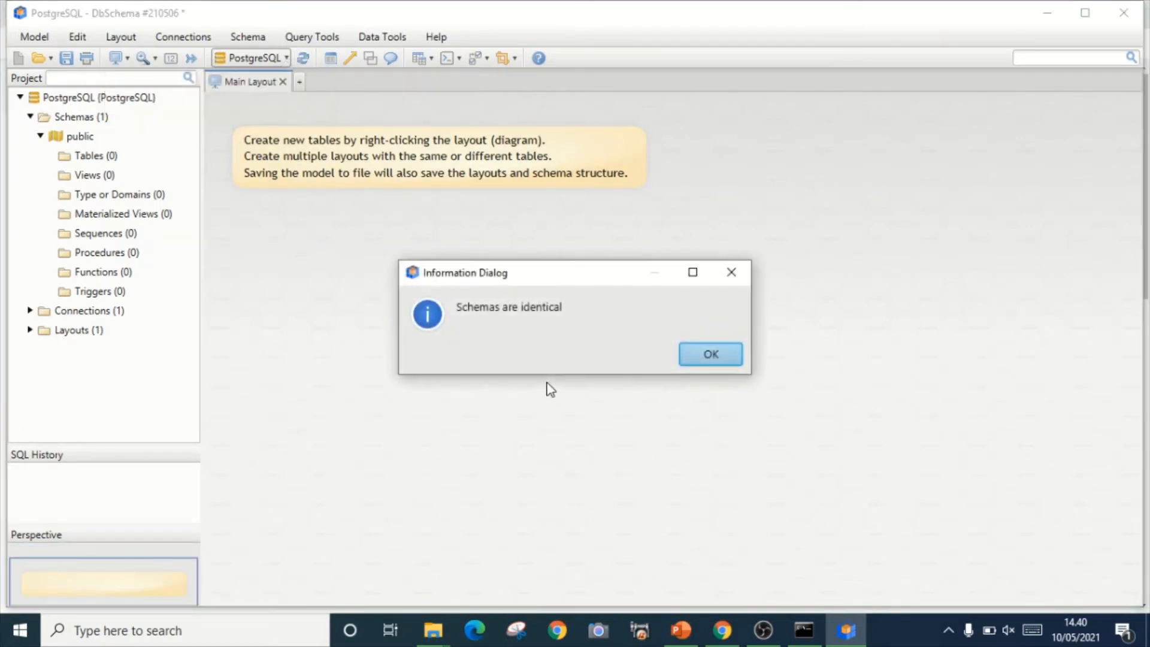
click(705, 360)
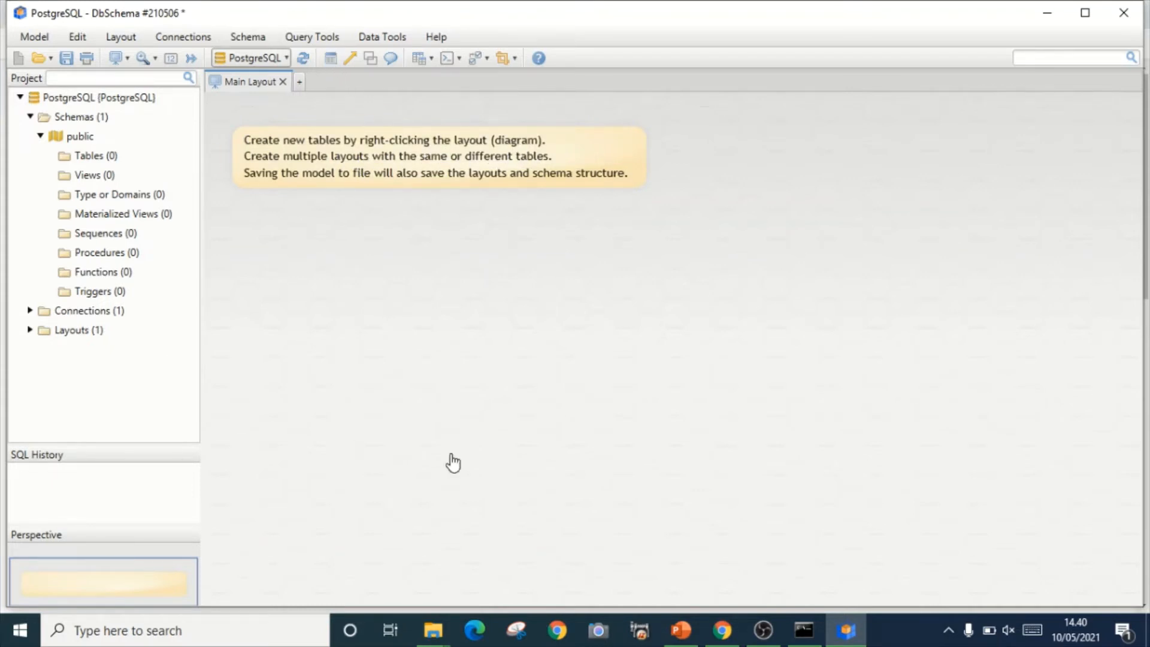
right_click(517, 354)
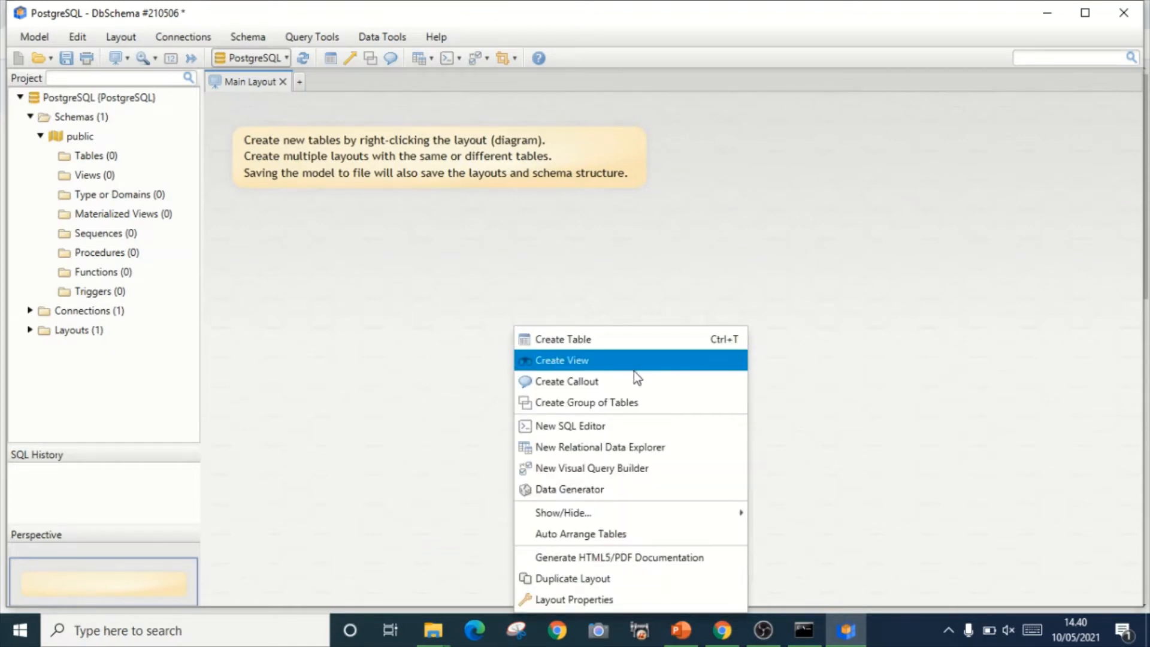
click(263, 300)
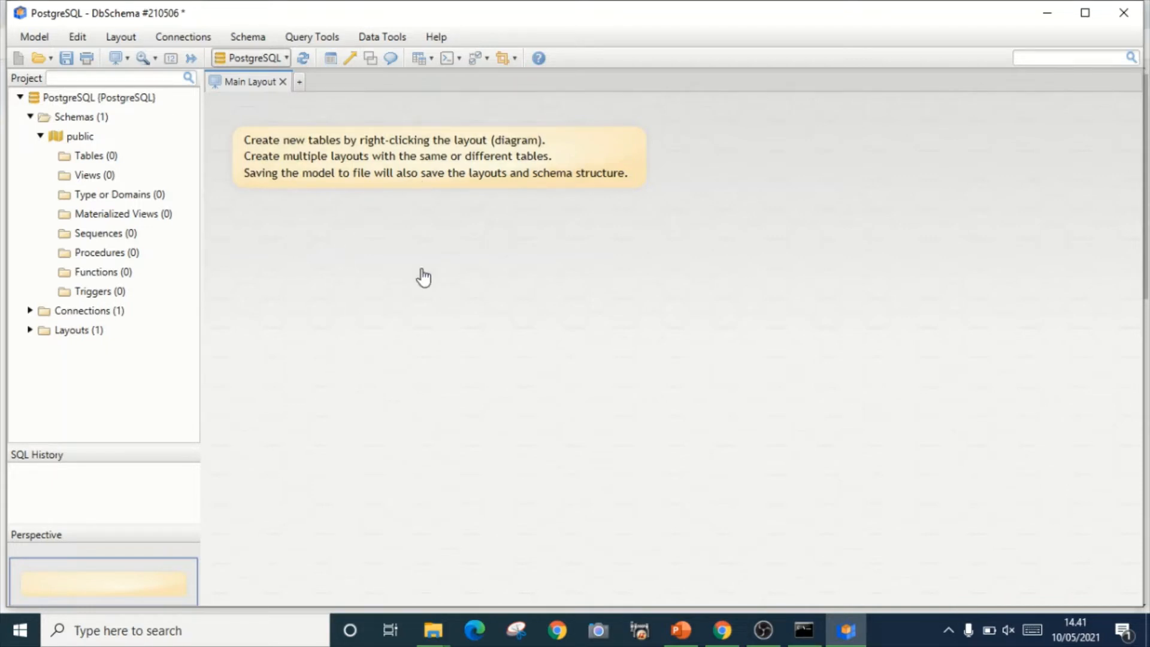
right_click(416, 291)
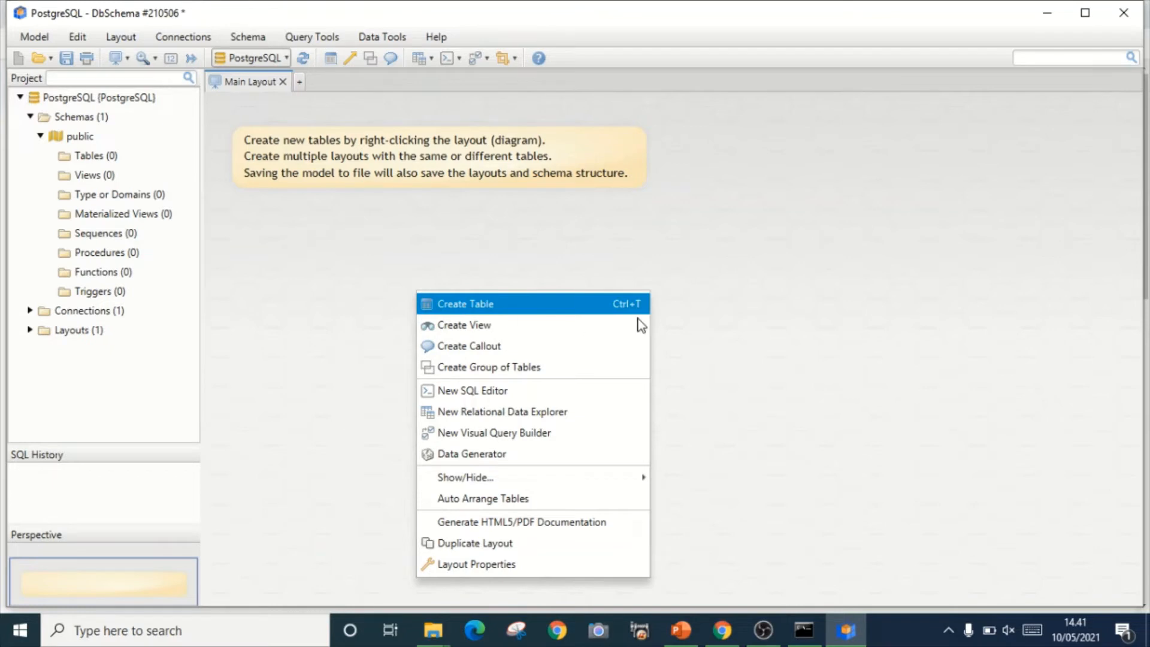
- Start a new table named jenis and add a column named id to it
click(331, 60)
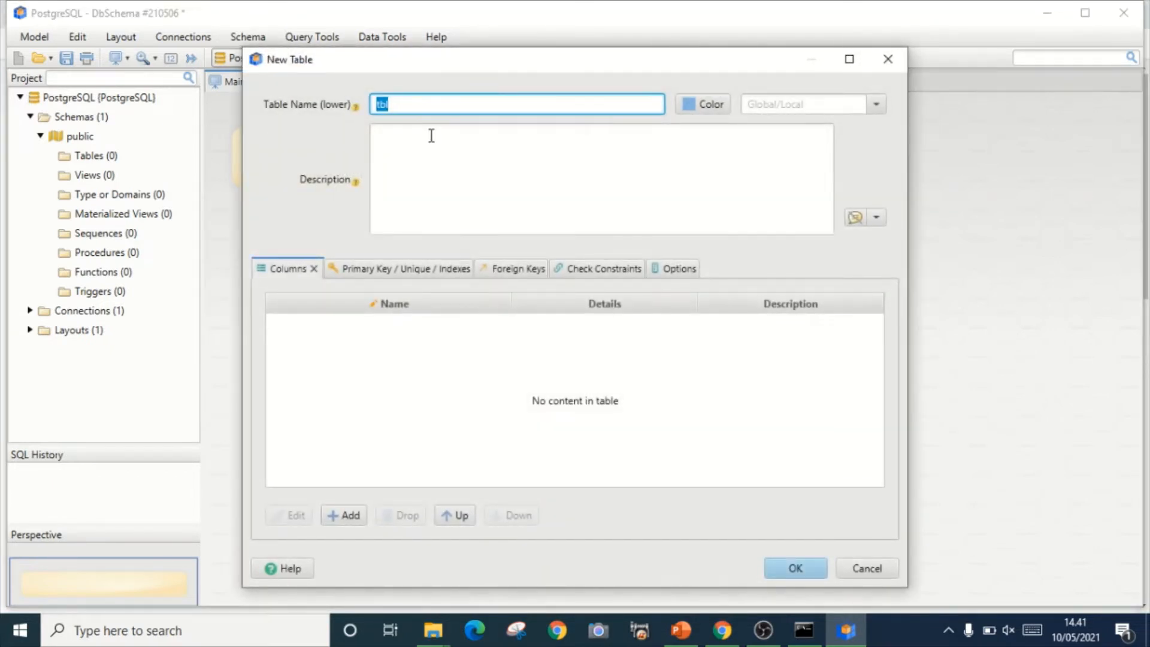
text(jenis)
click(344, 517)
text(id)
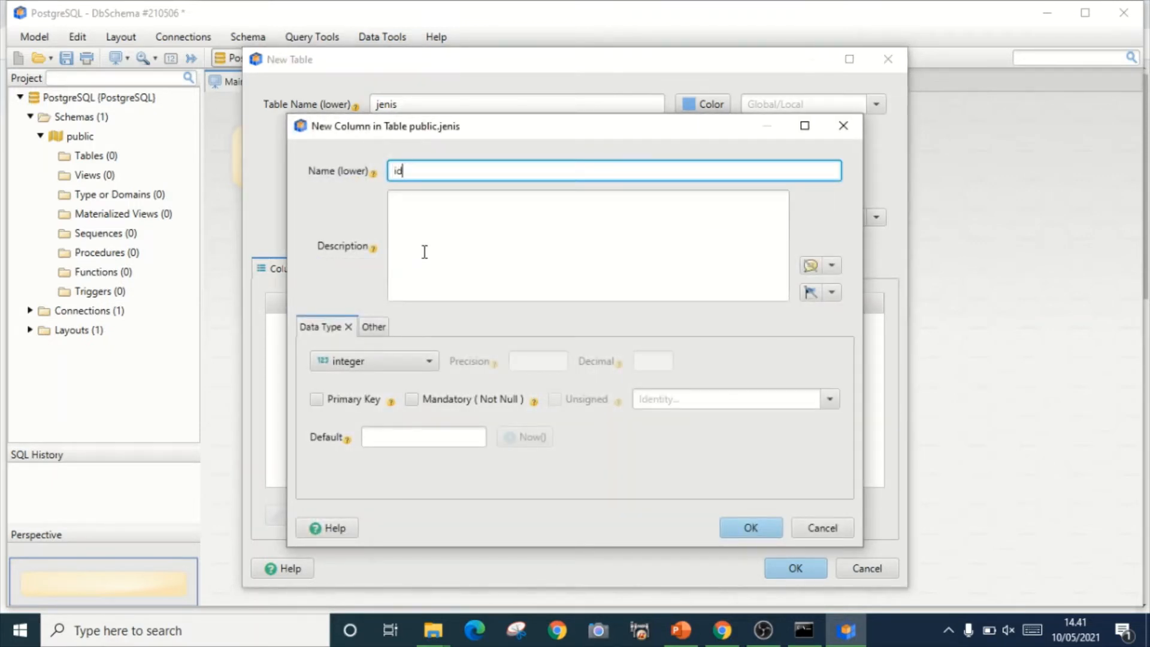
- Set the id column's data type to serial, make it the primary key, and save the column
click(389, 361)
scroll(389, 428, down, 1)
scroll(390, 429, up, 1)
scroll(391, 431, down, 5)
scroll(381, 466, down, 3)
scroll(382, 473, down, 2)
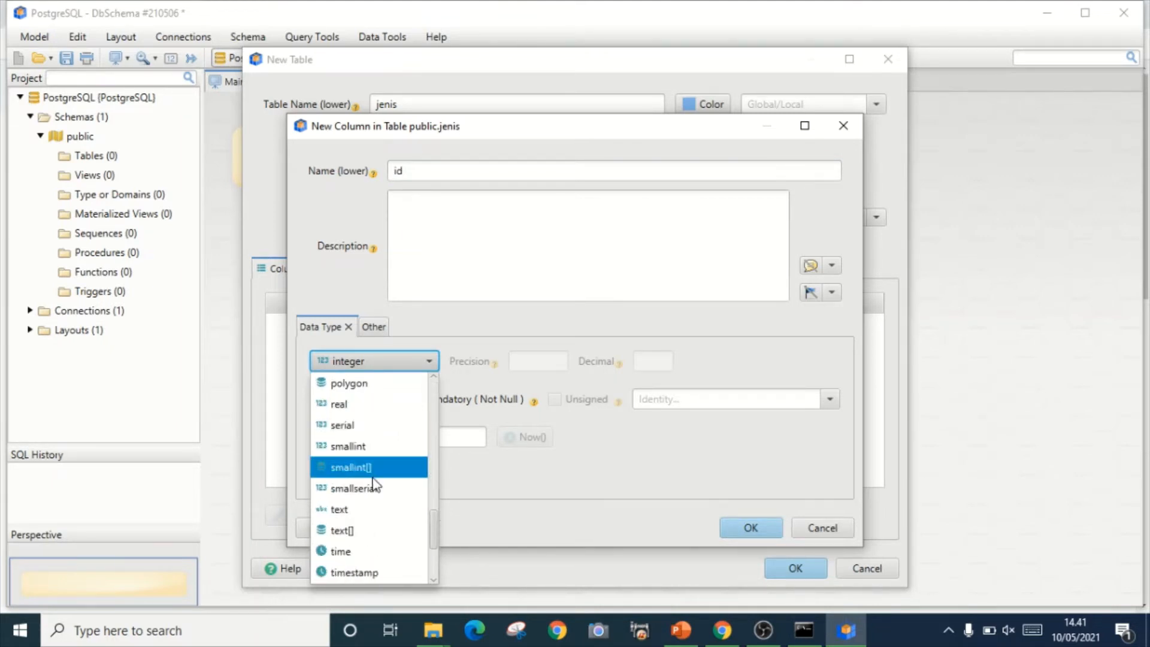
click(368, 427)
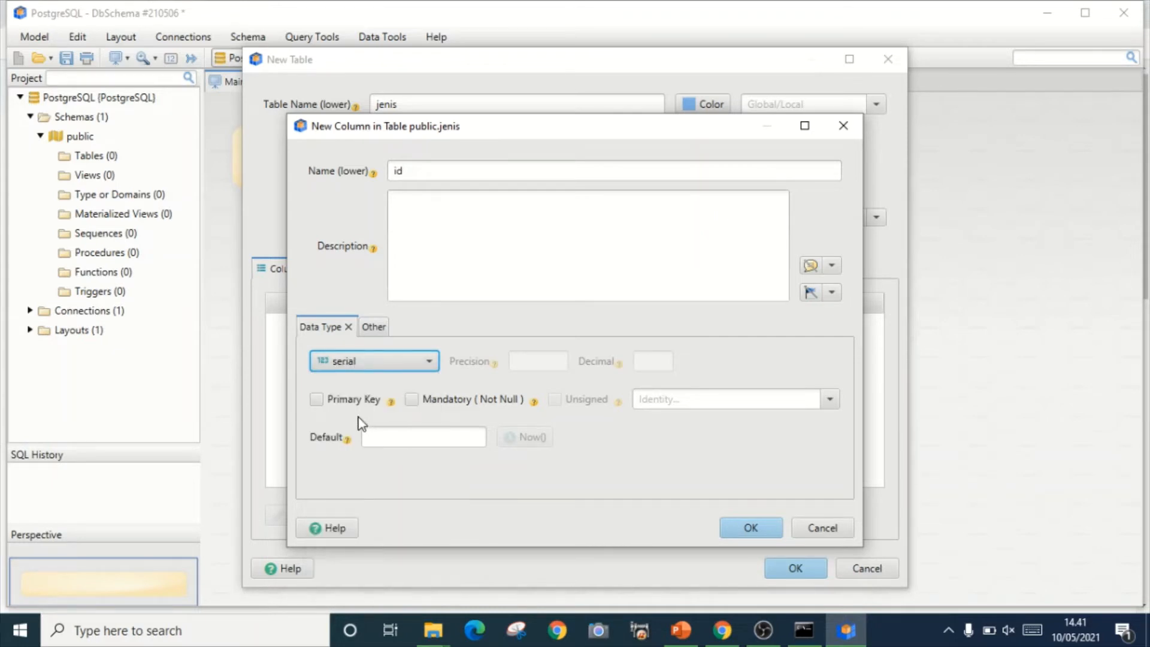
click(317, 399)
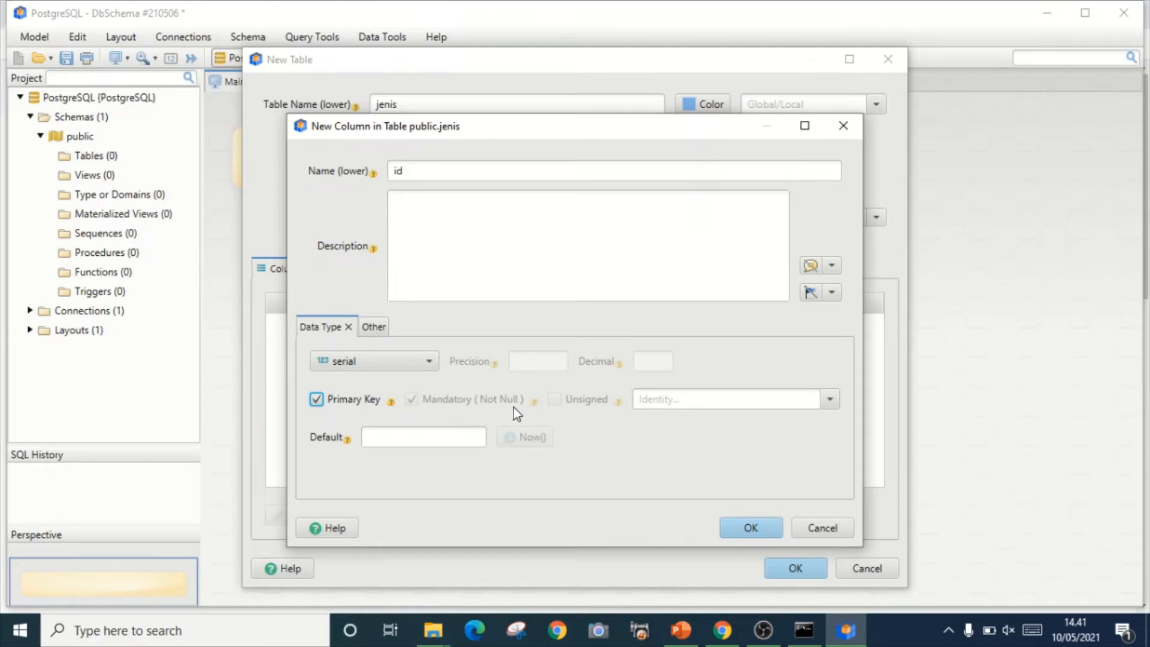
click(748, 537)
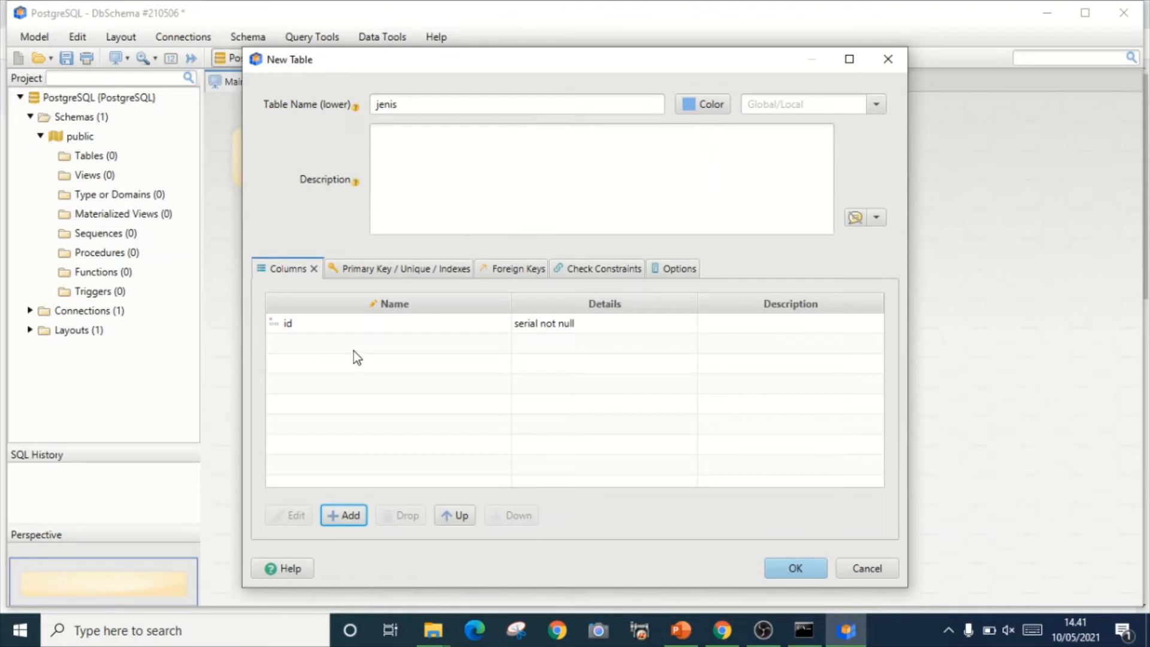
- Add a column named nama to the jenis table with the varchar data type
click(355, 515)
text(nama)
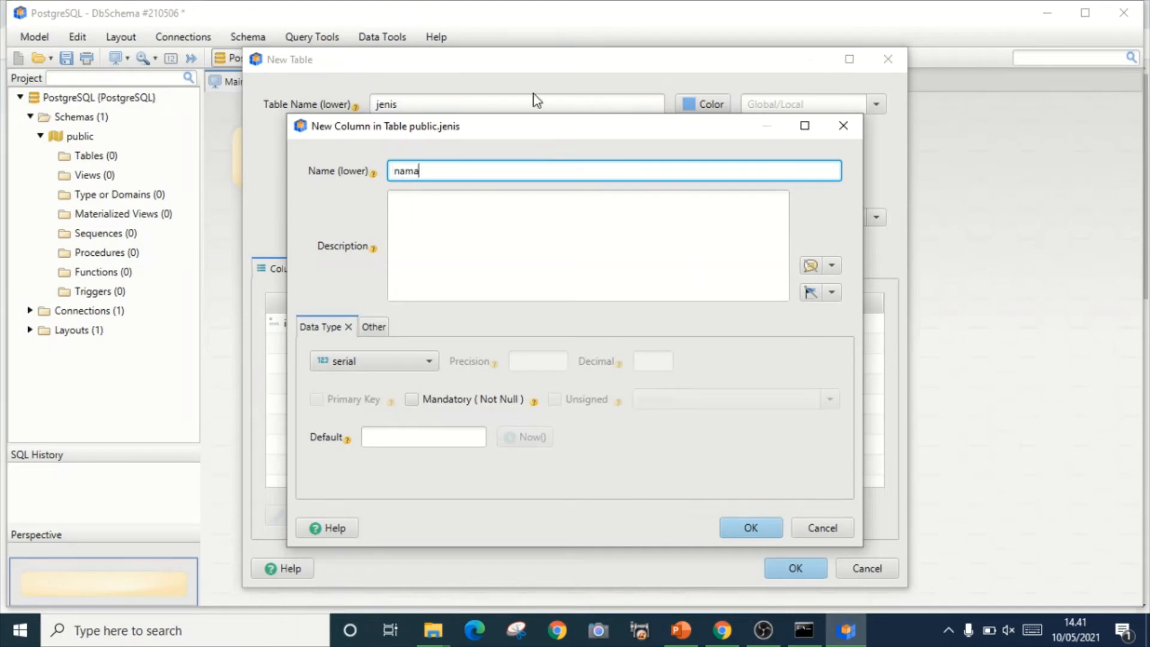
click(379, 363)
scroll(379, 491, down, 2)
scroll(379, 495, down, 3)
scroll(379, 495, down, 7)
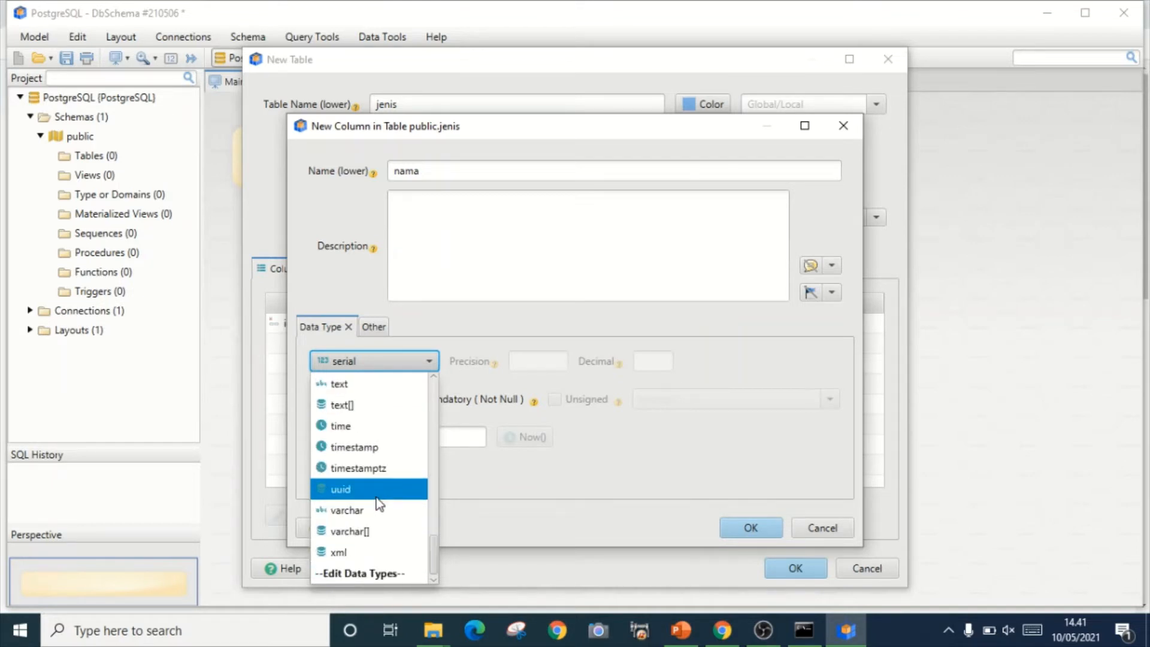
click(379, 511)
- Set the nama column's length to 30, make it mandatory (Not Null), and save the column and the jenis table
click(530, 359)
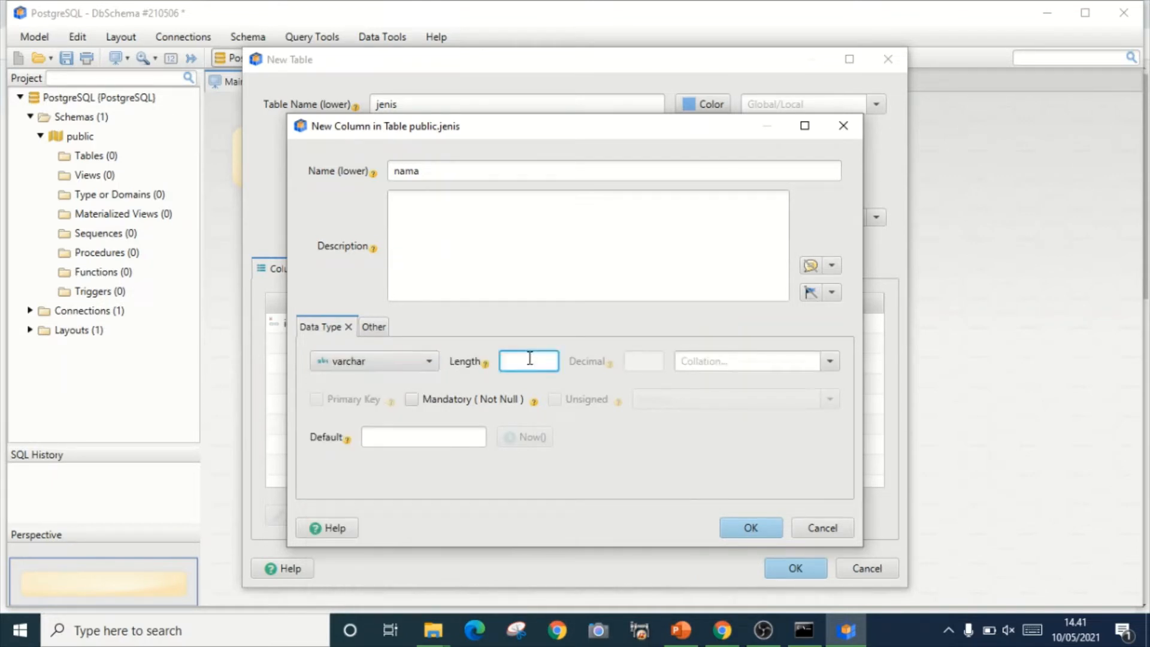
text(30)
click(413, 399)
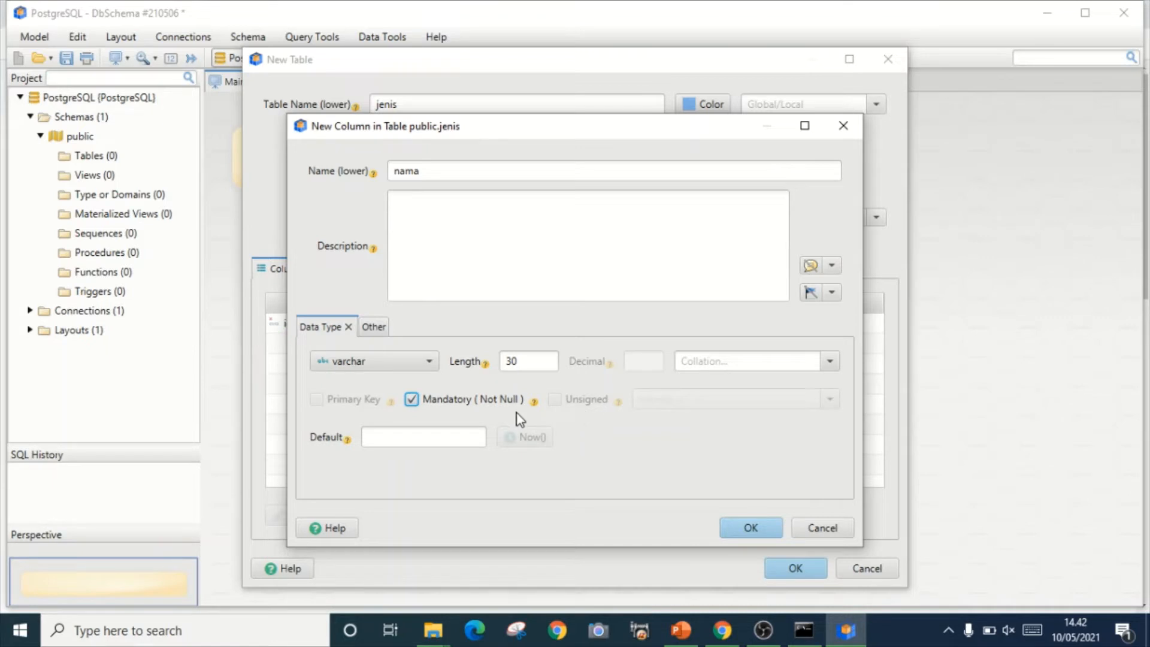
mouse_move(437, 408)
mouse_move(328, 443)
click(756, 533)
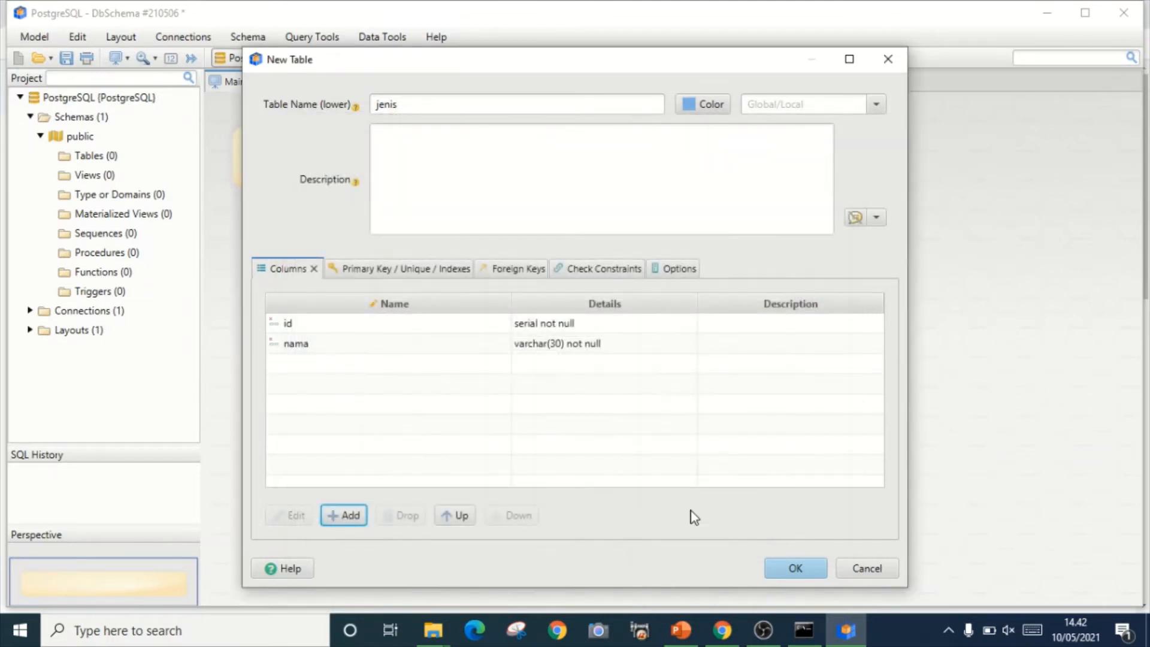
click(797, 569)
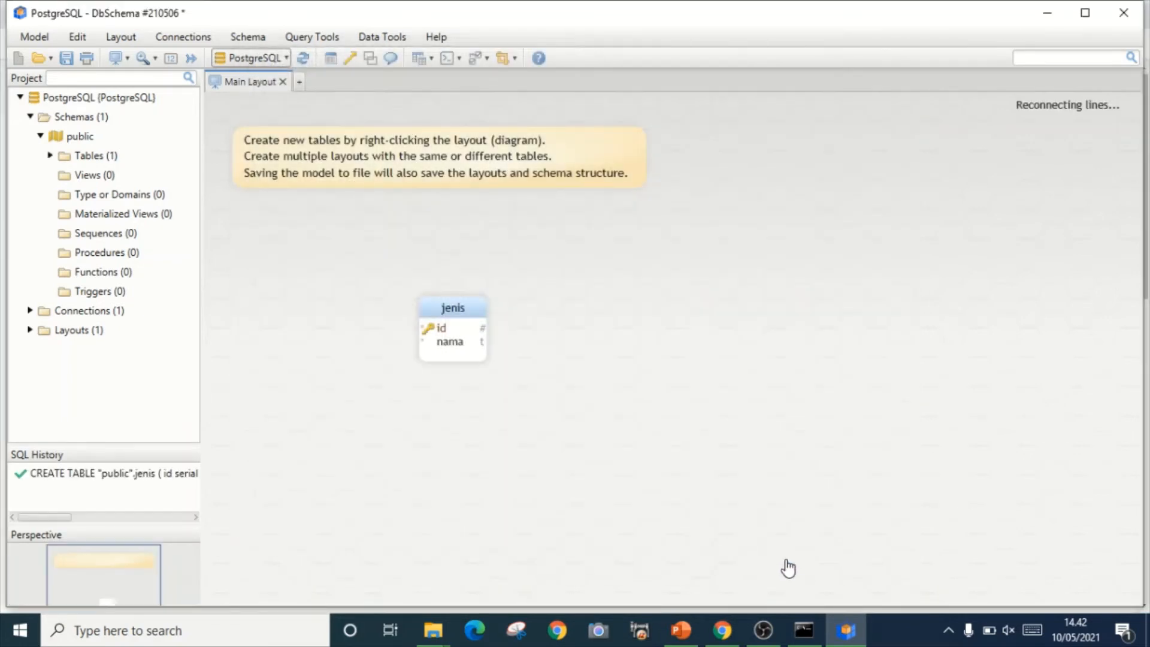
- Move the jenis table in the Main Layout diagram up and left, just below the hint note, and deselect it
drag(439, 325, 303, 256)
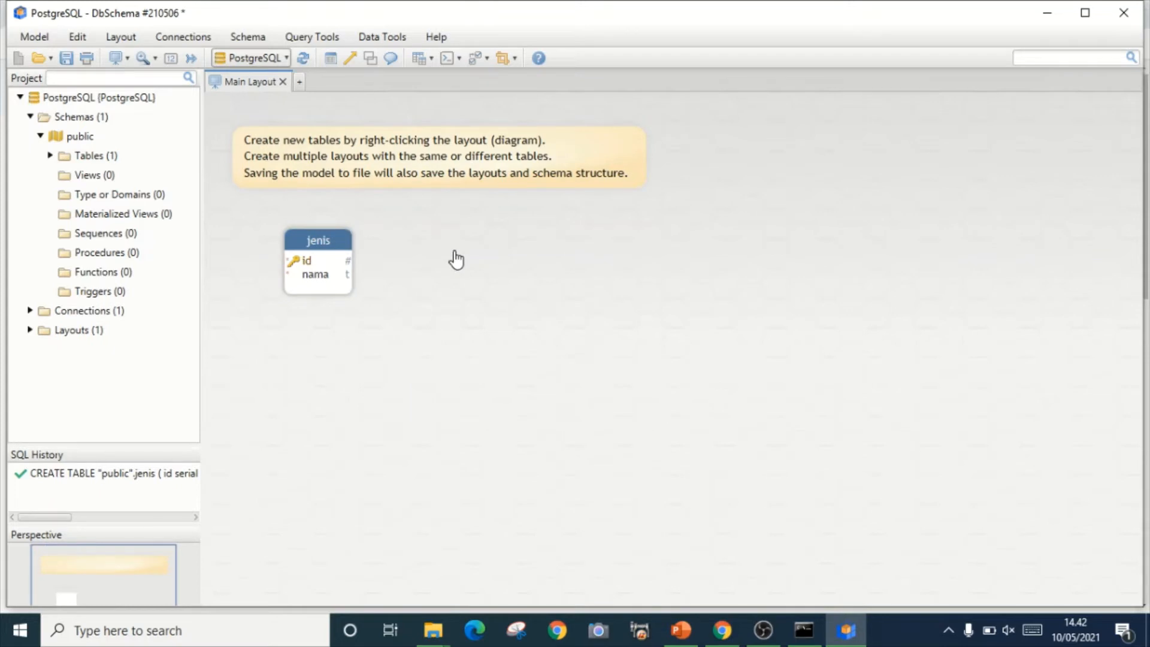
mouse_move(360, 313)
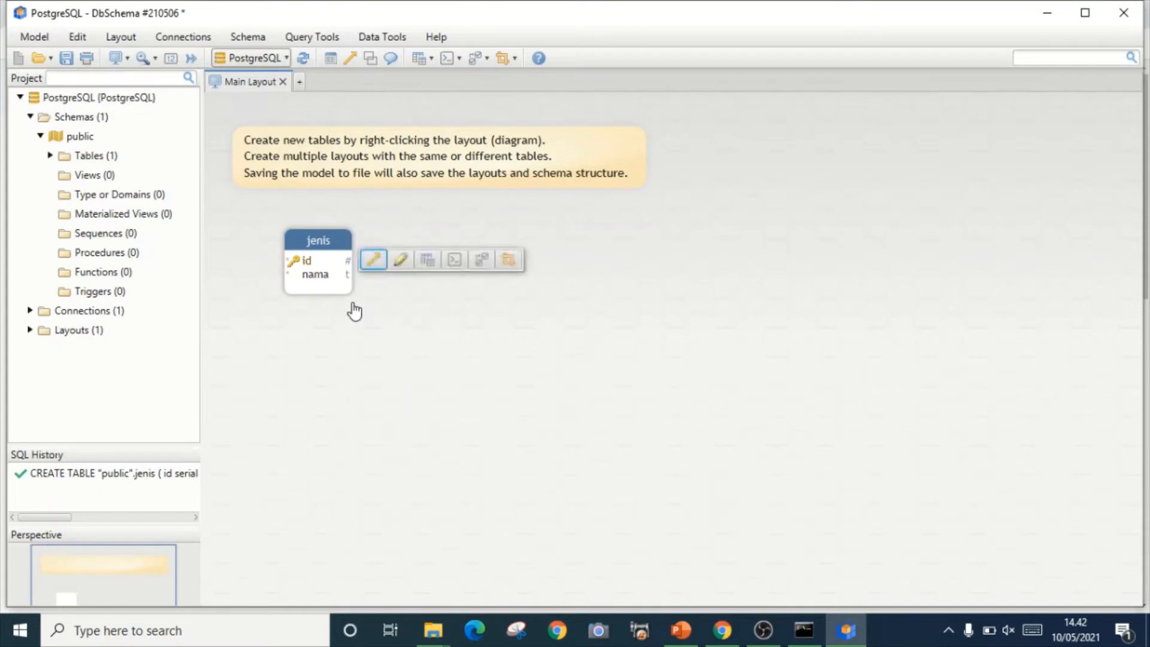
click(385, 338)
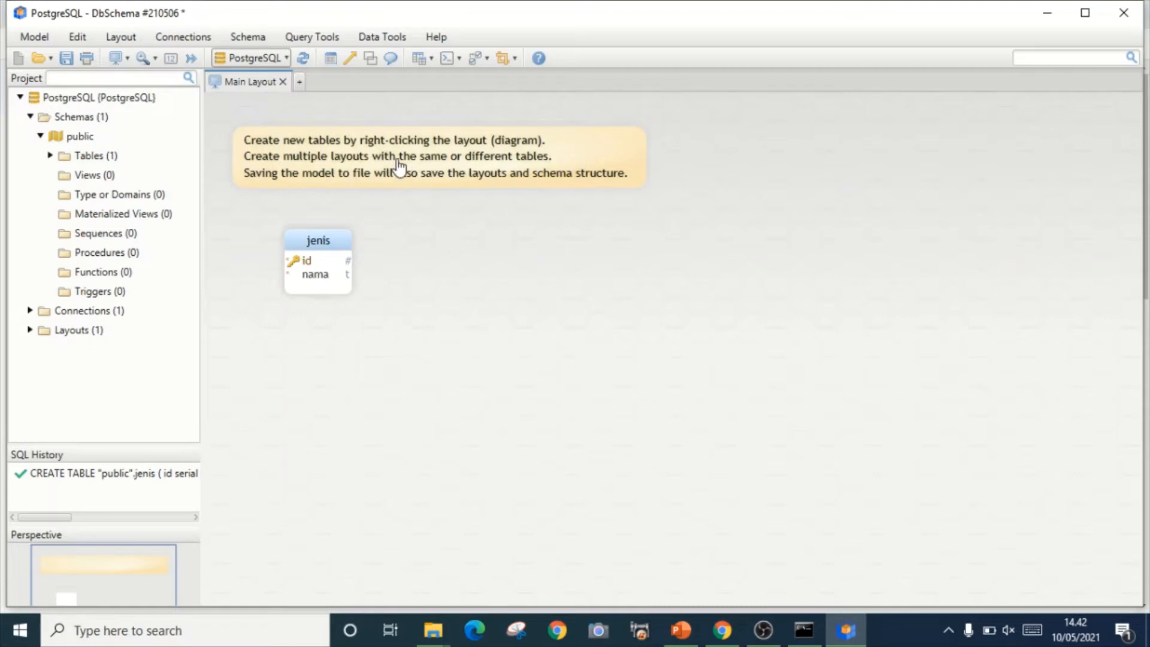
right_click(529, 312)
click(488, 310)
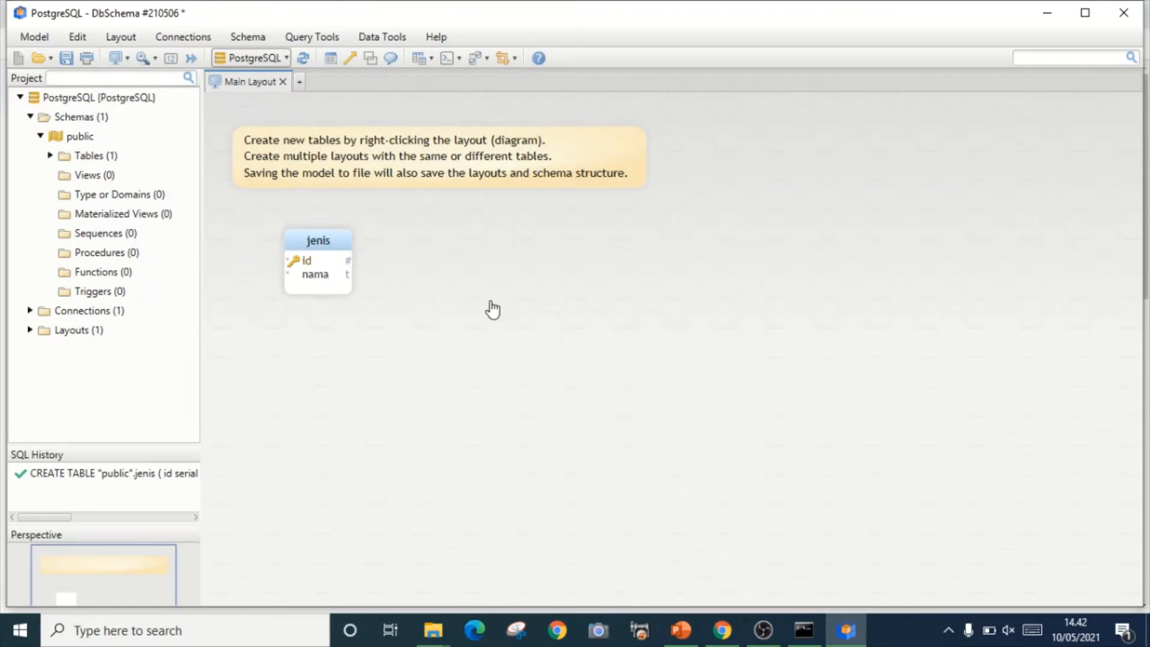
- Start a new table named produk and add a column named id to it as the primary key
click(330, 59)
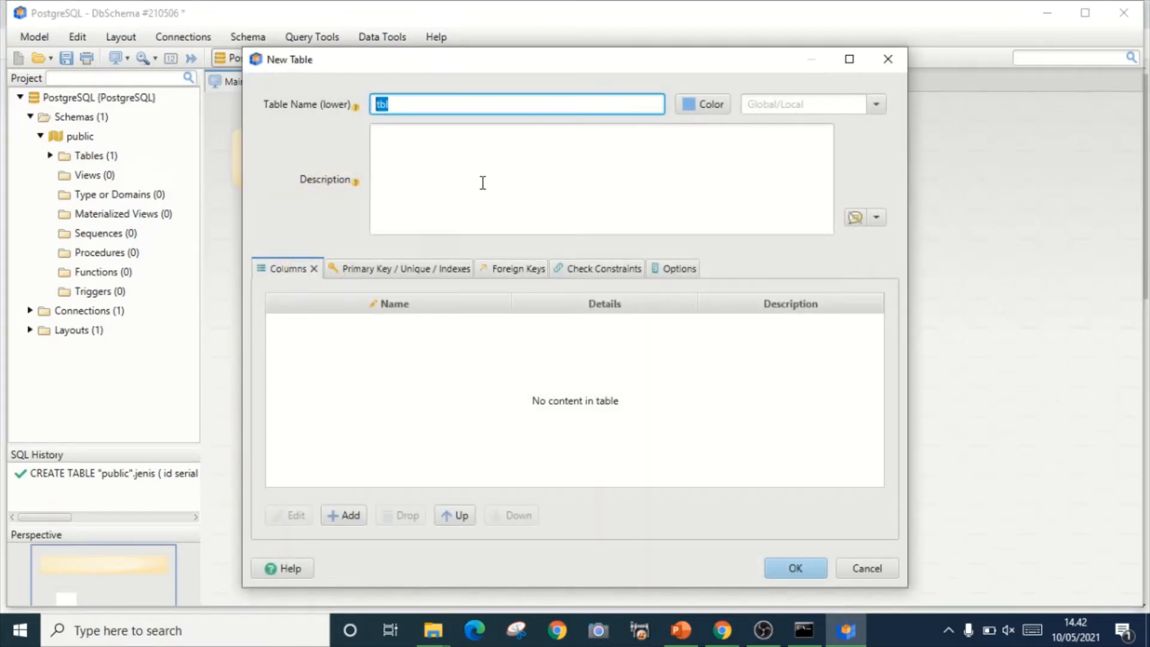
text(produk)
click(342, 515)
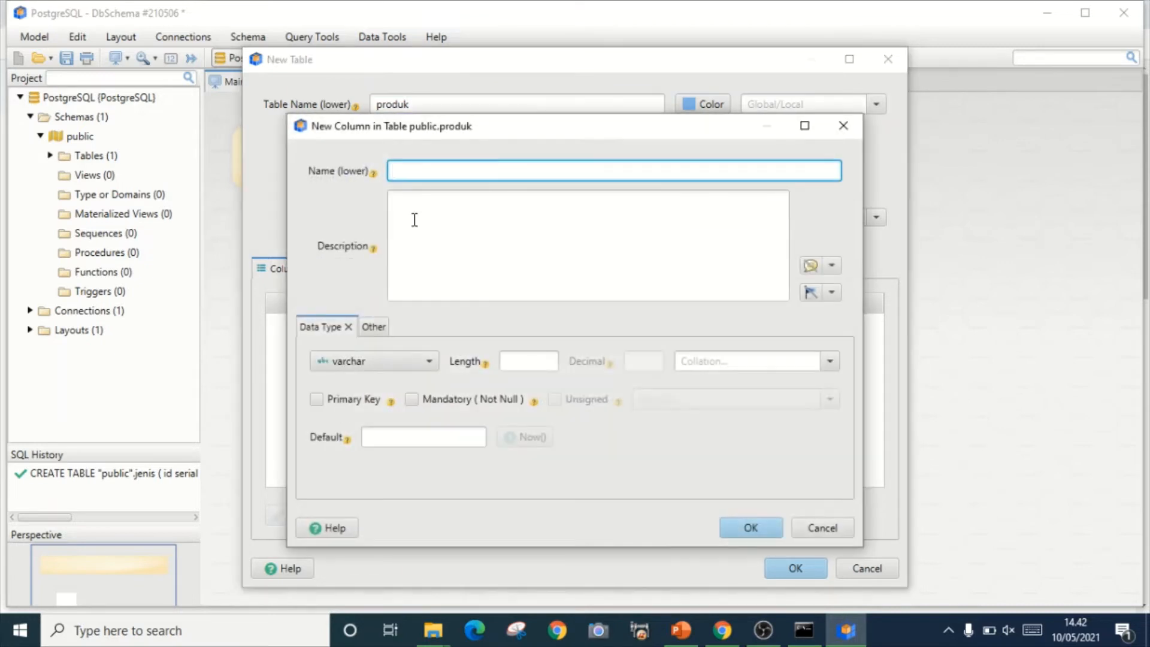
text(id)
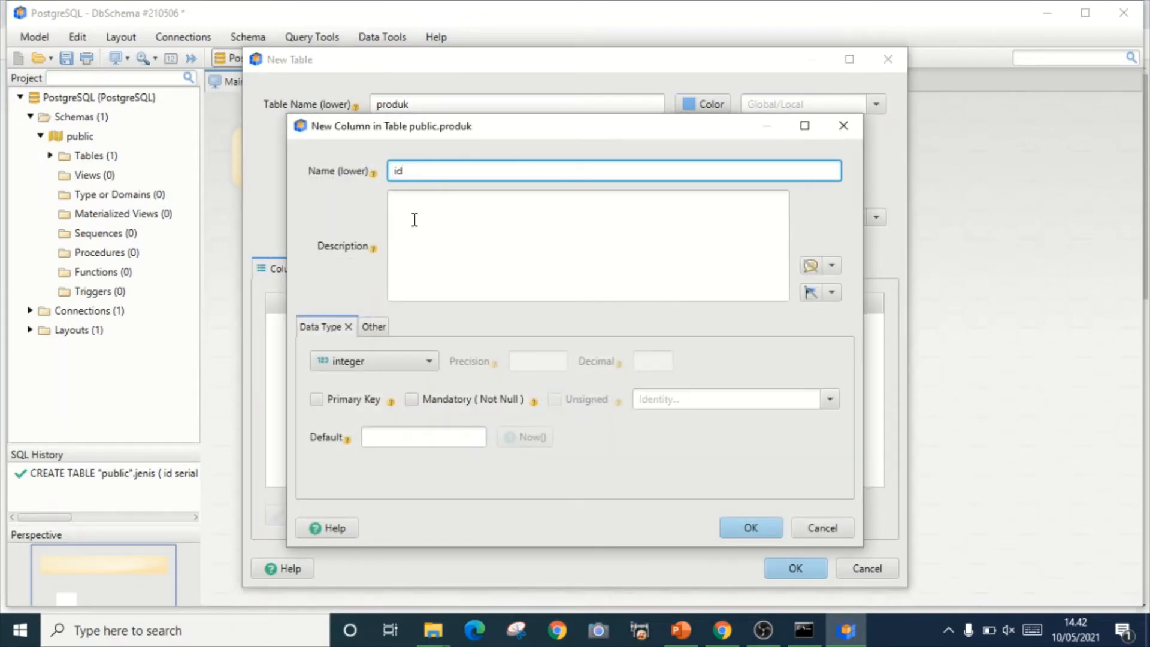
click(369, 402)
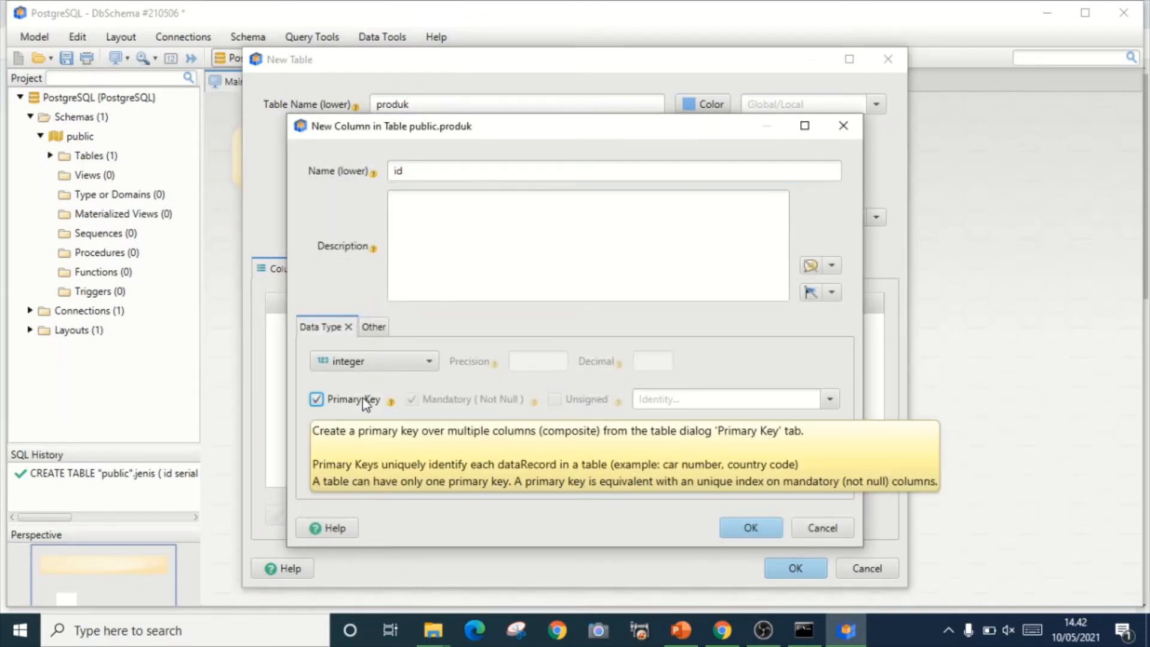
- Set the produk table's id column to the serial data type and save the column
click(386, 366)
scroll(367, 459, down, 2)
scroll(367, 458, down, 4)
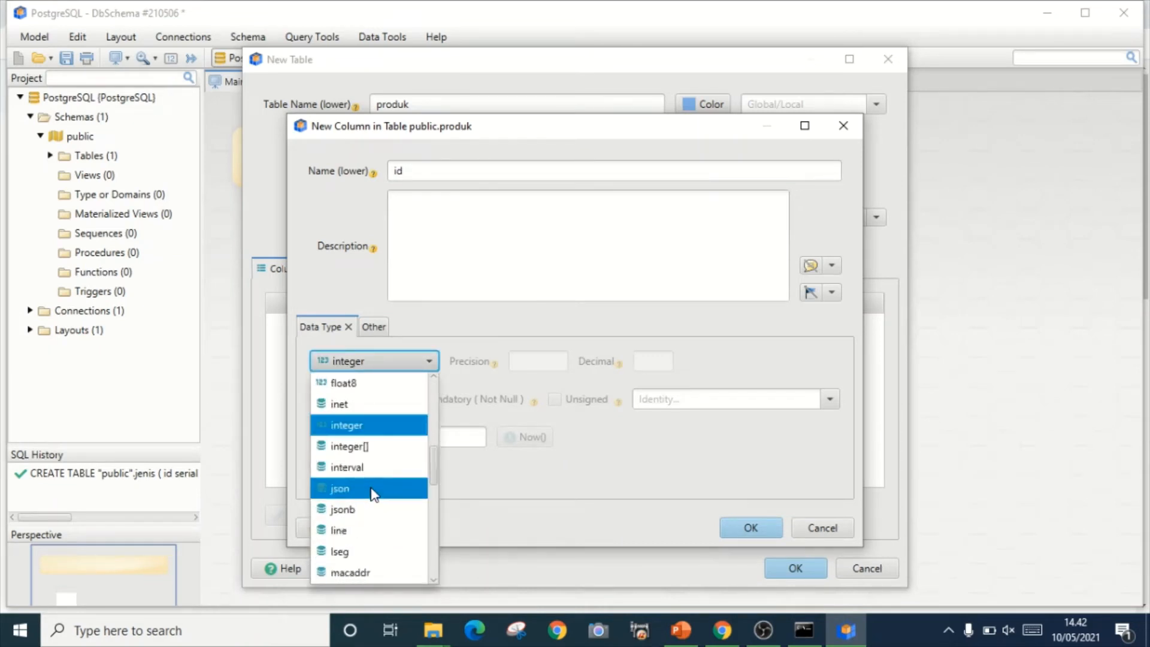
scroll(365, 513, up, 2)
scroll(365, 512, down, 5)
click(365, 495)
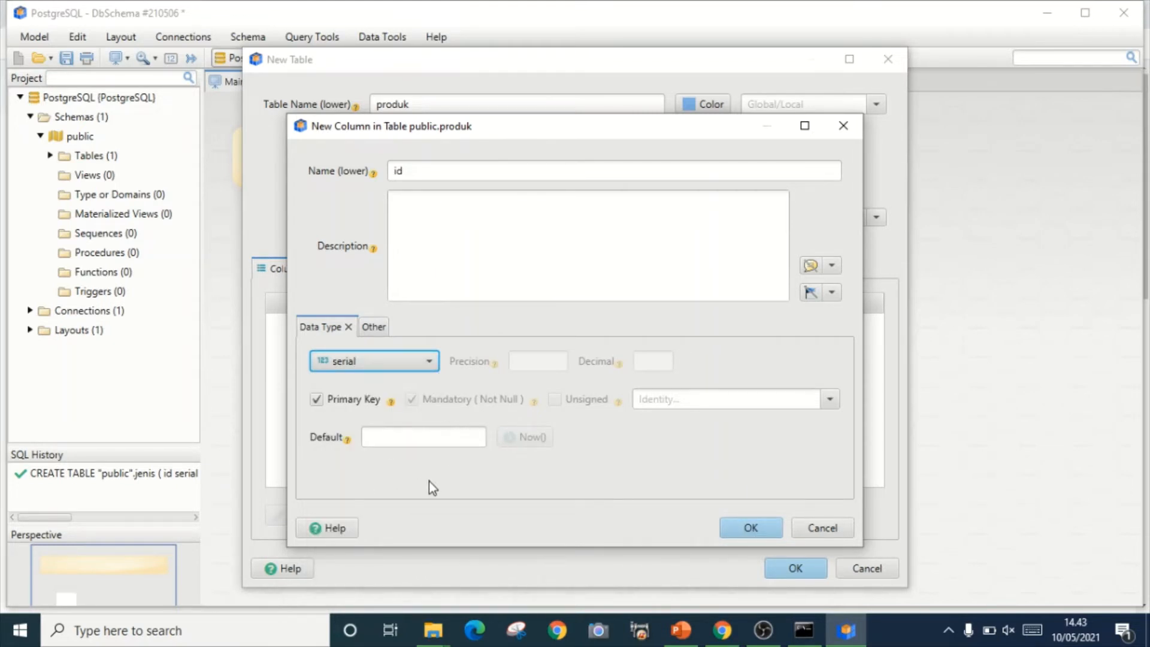
click(752, 528)
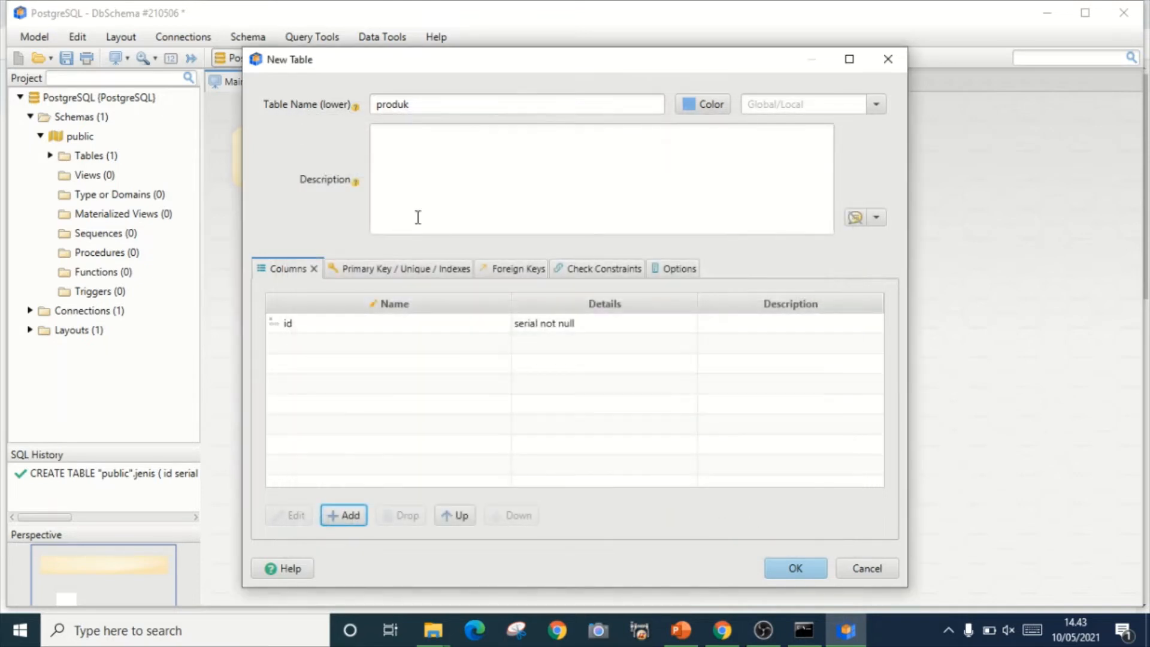
- Add a mandatory (Not Null) column named kode to the produk table with data type char and length 5
click(338, 509)
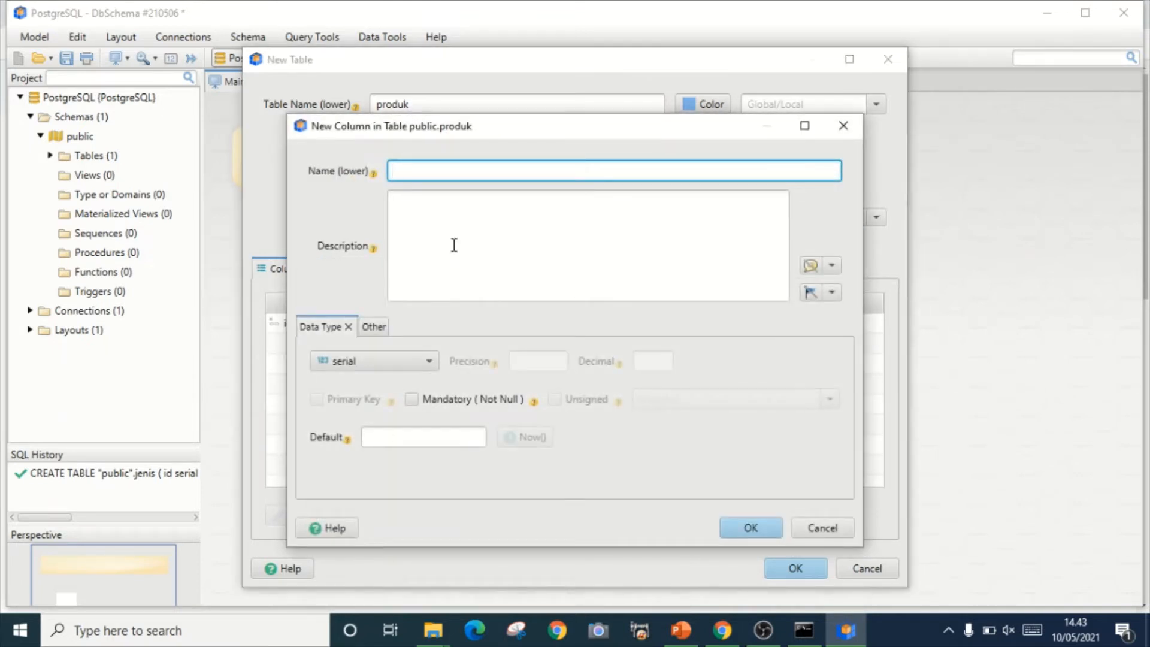
text(kode)
click(390, 360)
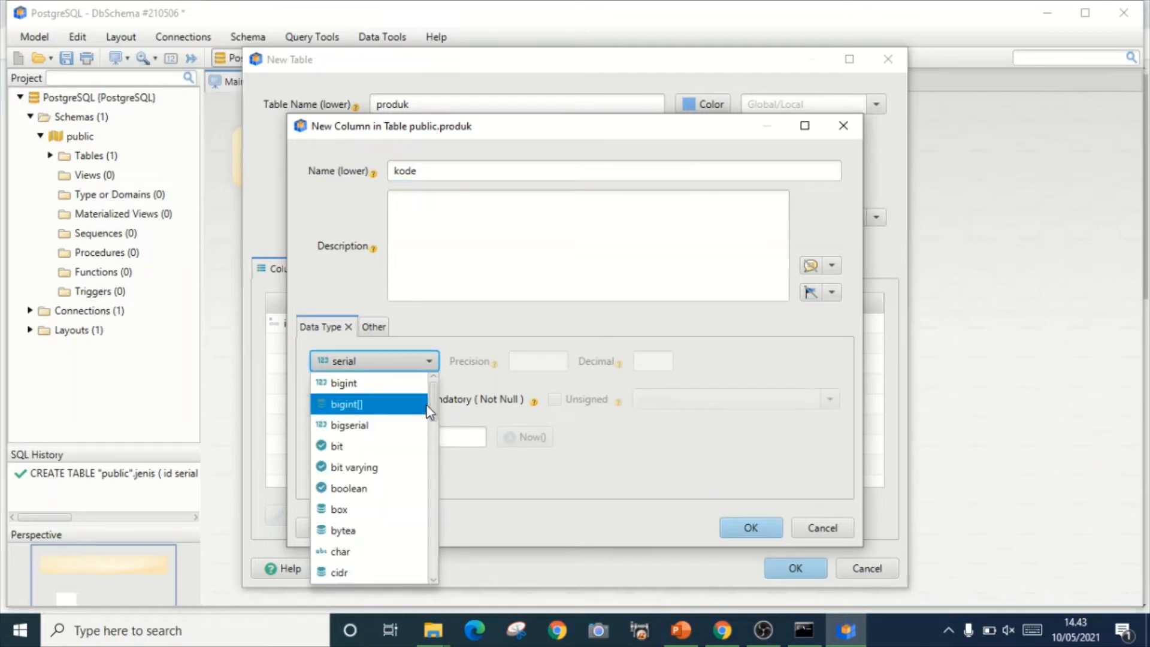
drag(431, 404, 430, 426)
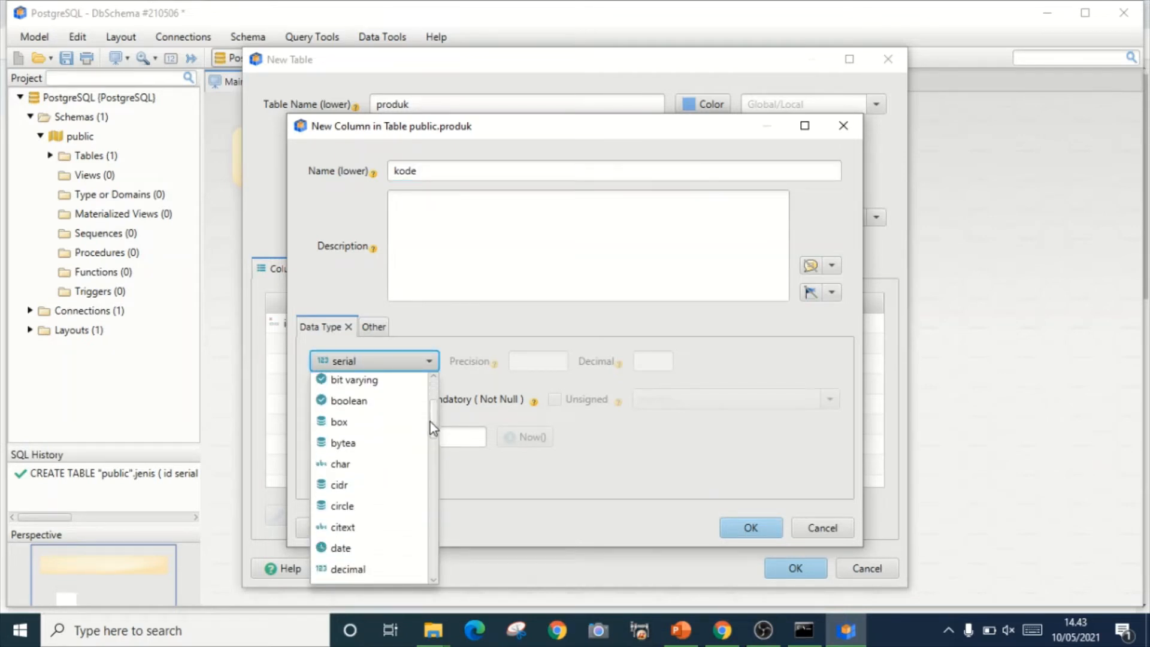
click(384, 462)
click(537, 362)
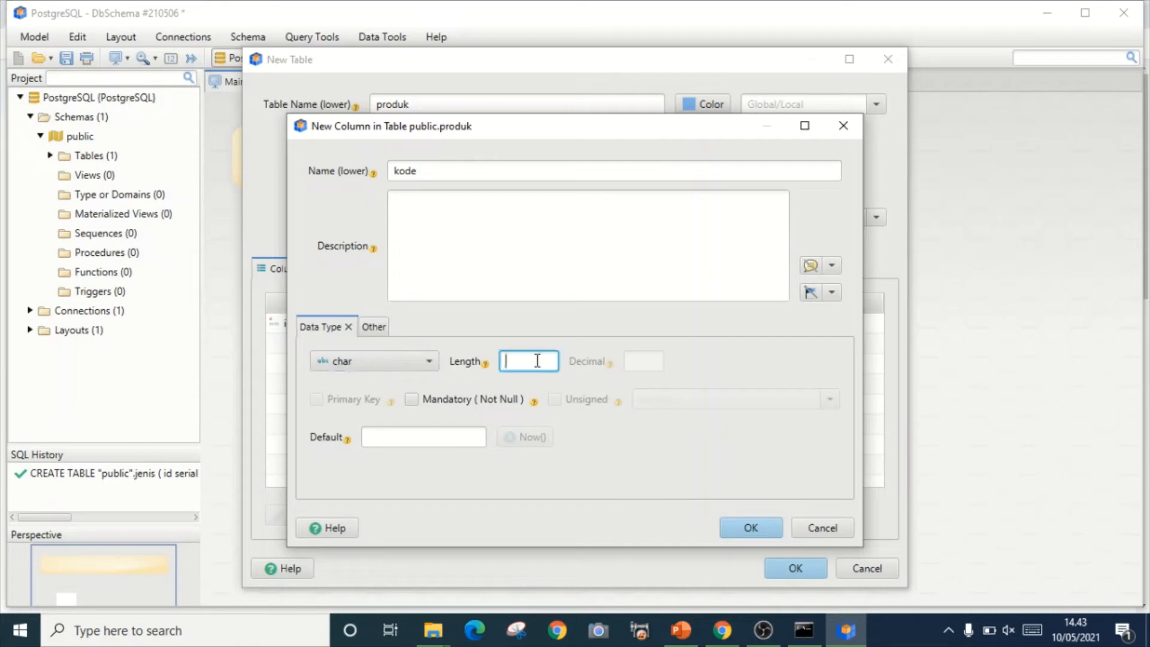
text(5)
click(413, 399)
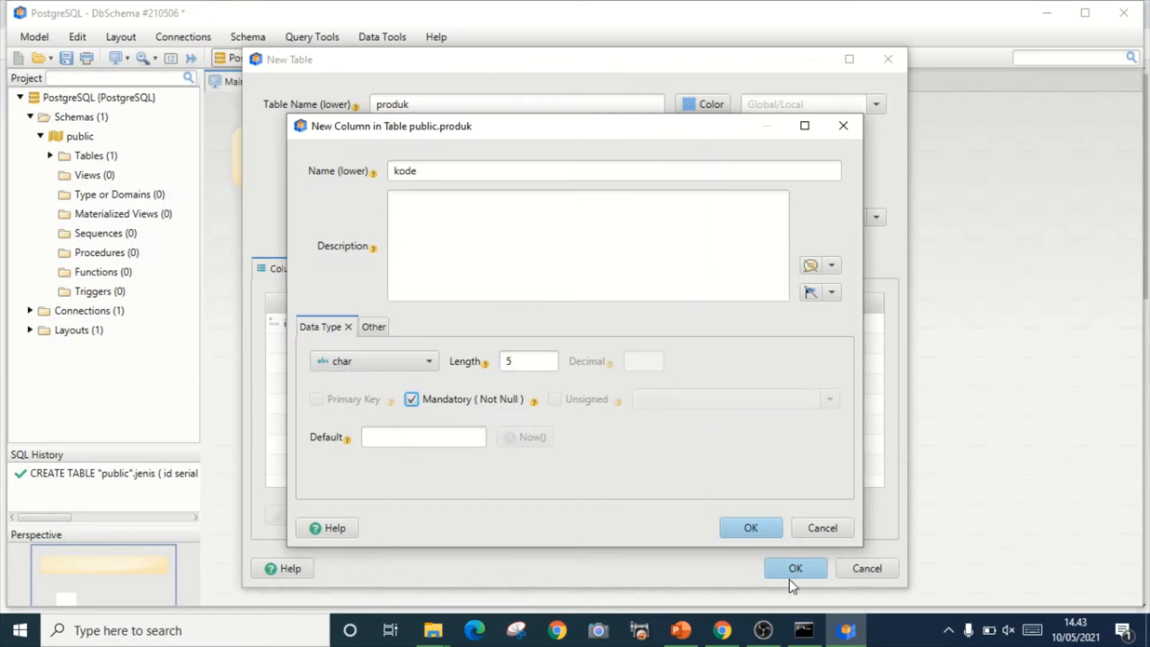
click(767, 528)
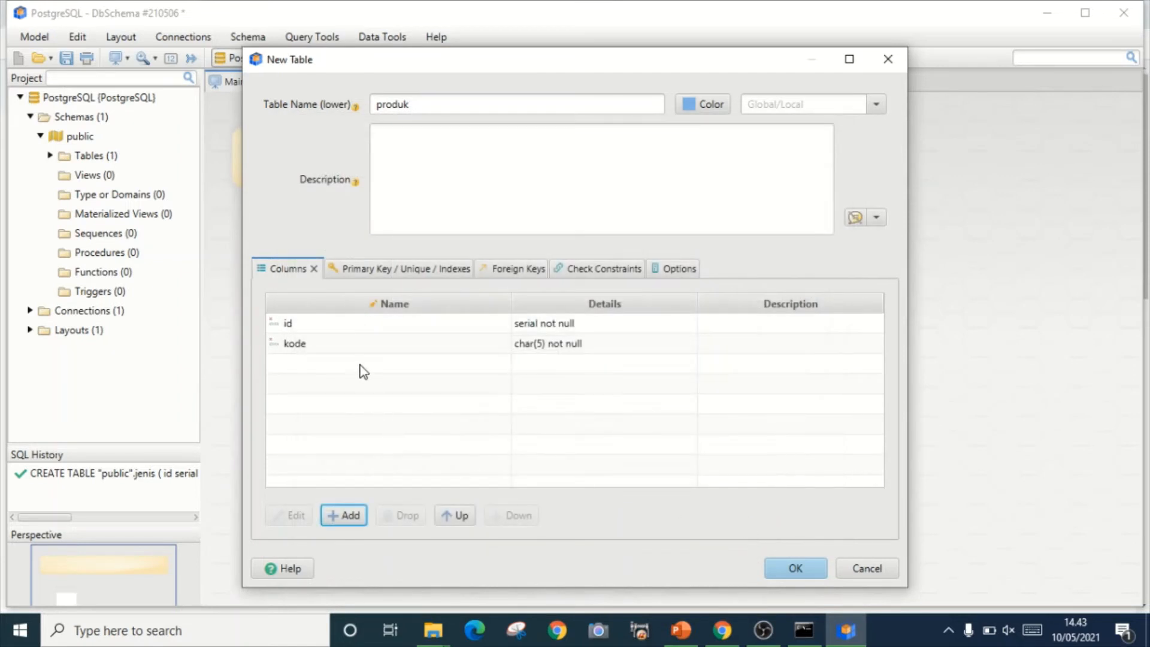
- Add a column named nama to the produk table with the varchar data type
click(353, 517)
text(nama)
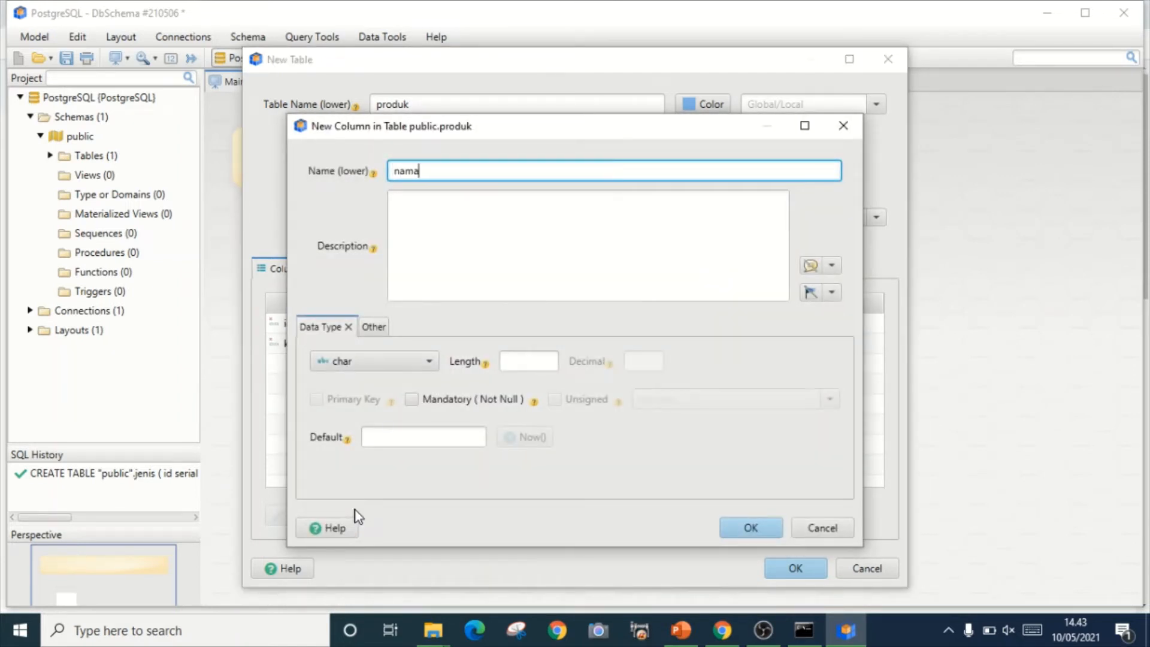
click(373, 368)
scroll(368, 548, down, 2)
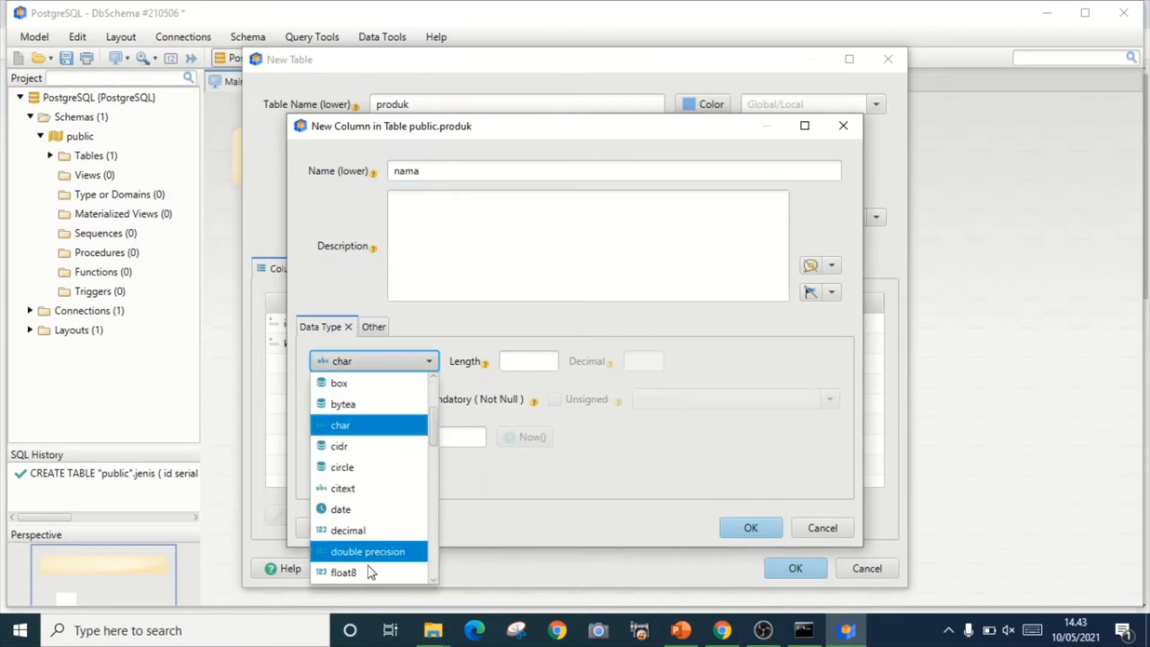
scroll(370, 569, down, 4)
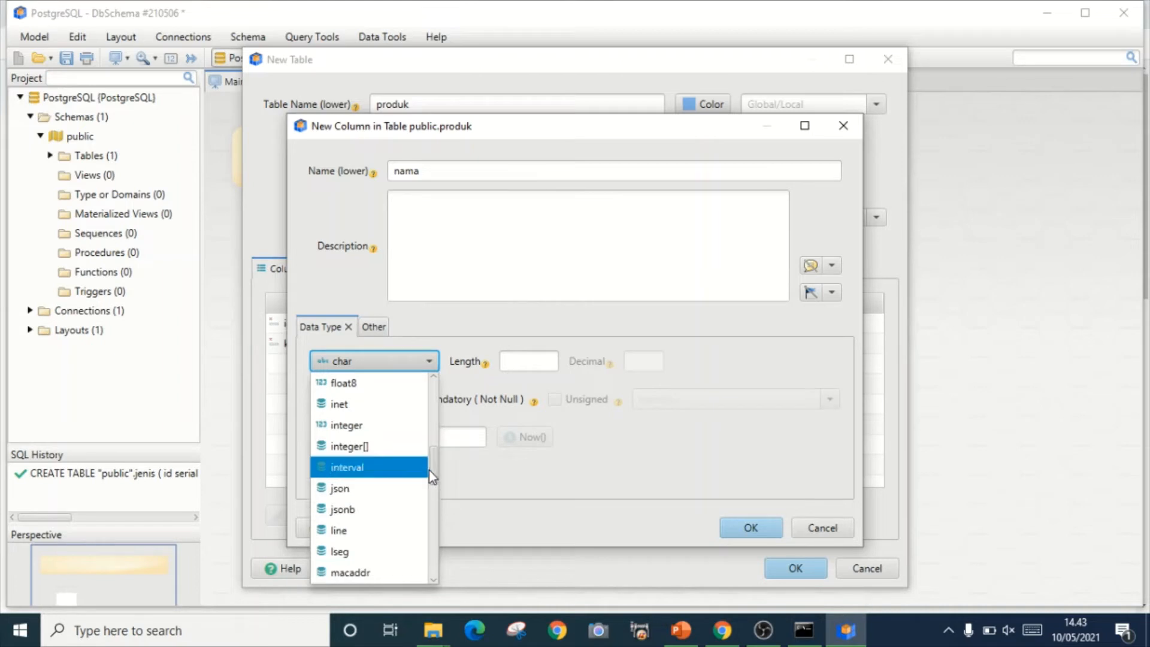
drag(434, 469, 434, 556)
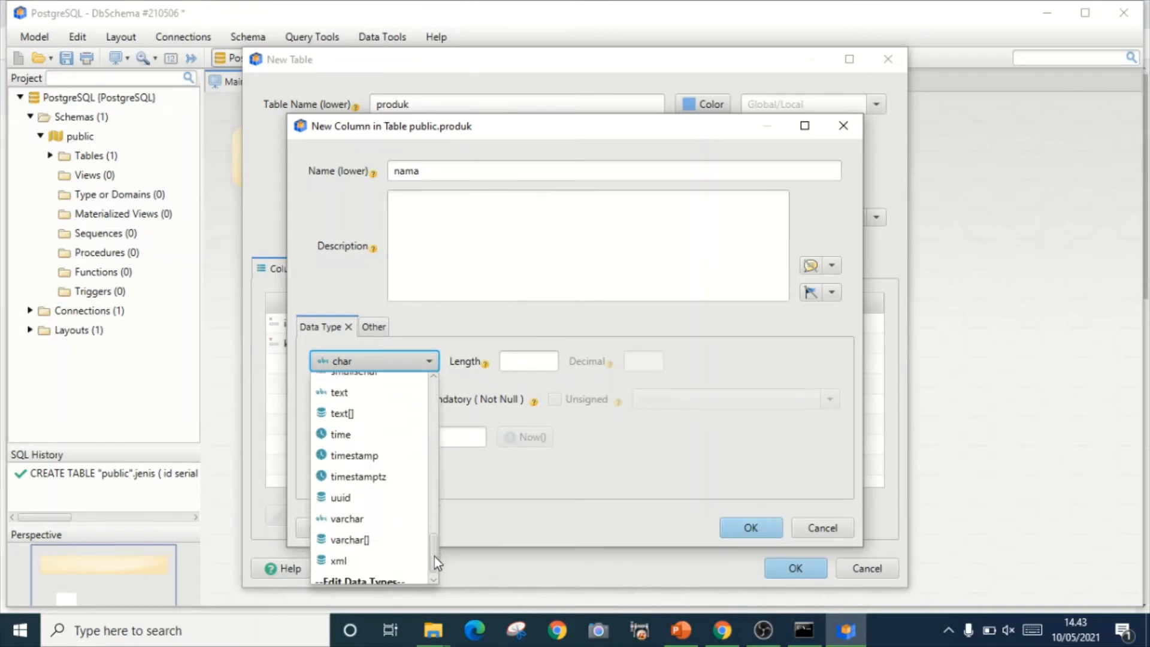
click(408, 510)
- Set the produk table's nama column to length 30, make it mandatory (Not Null), and save the column
click(544, 360)
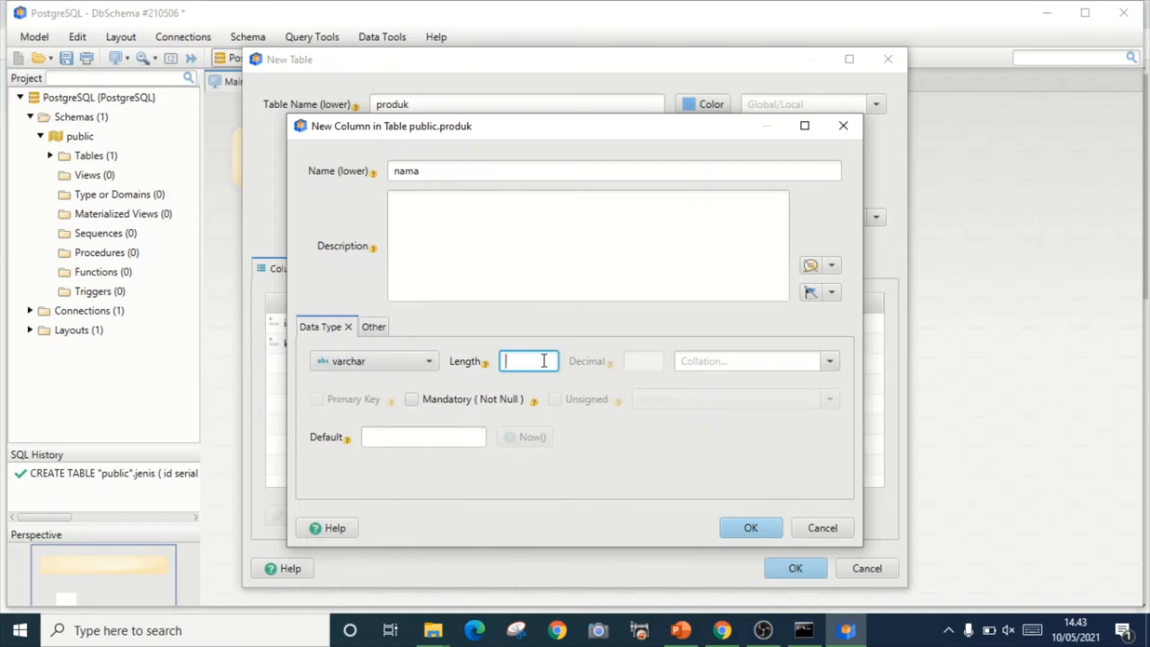
text(30)
click(412, 400)
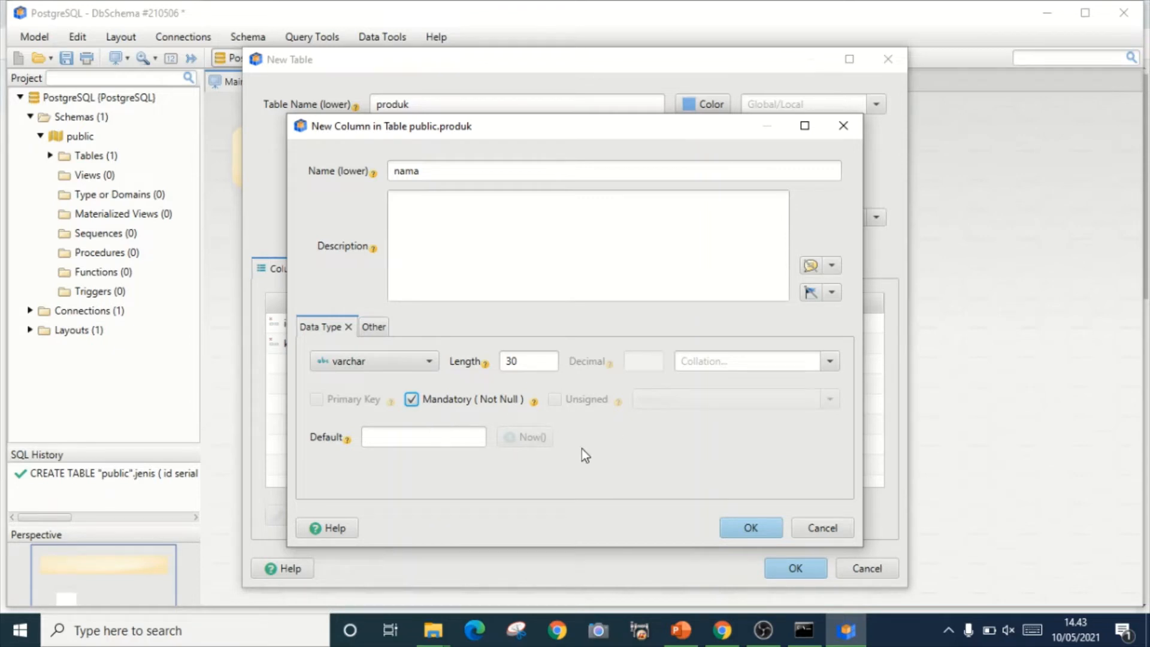
click(790, 565)
click(743, 526)
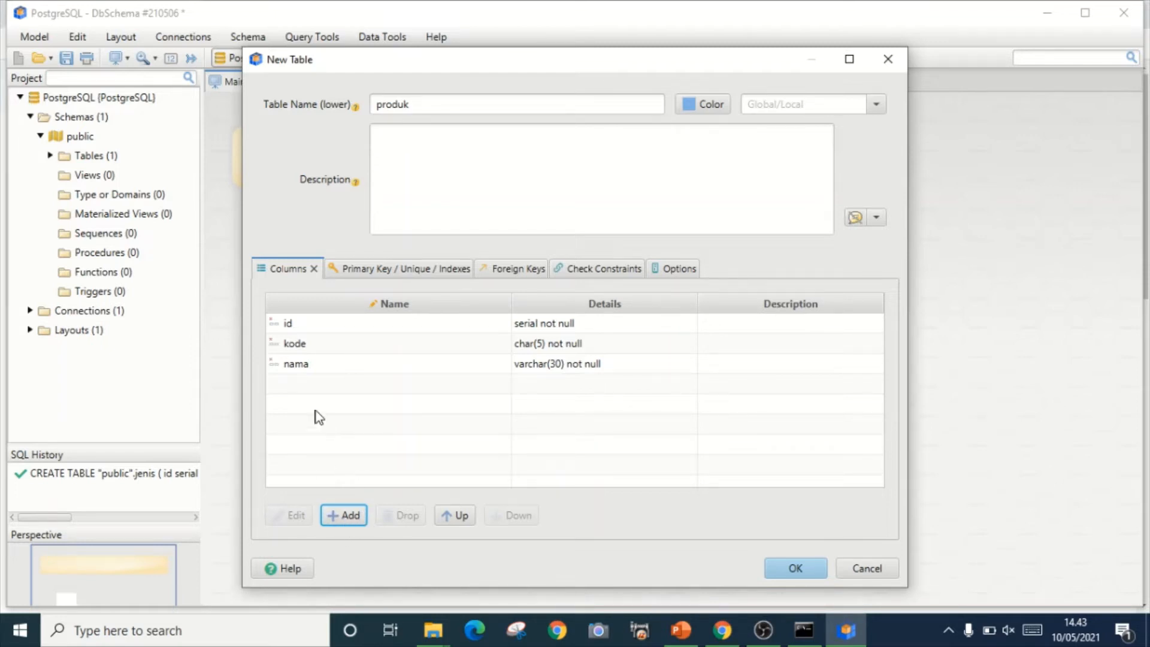
- Add a mandatory (Not Null) column named harga to the produk table with data type double precision and default 1000
click(354, 515)
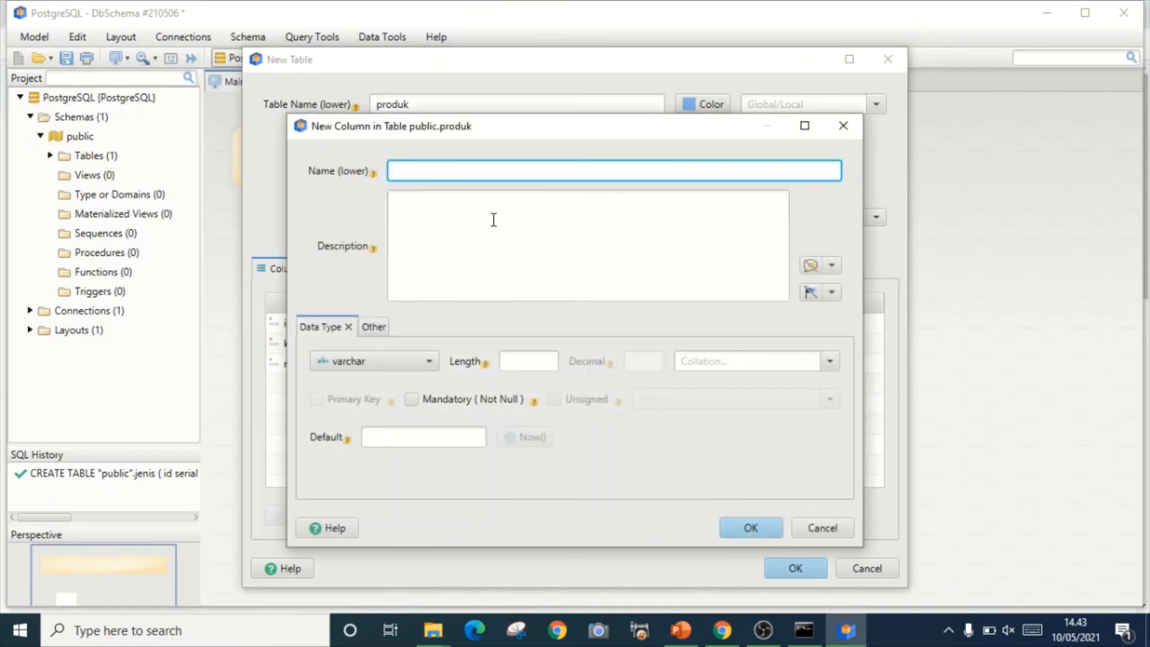
text(harga)
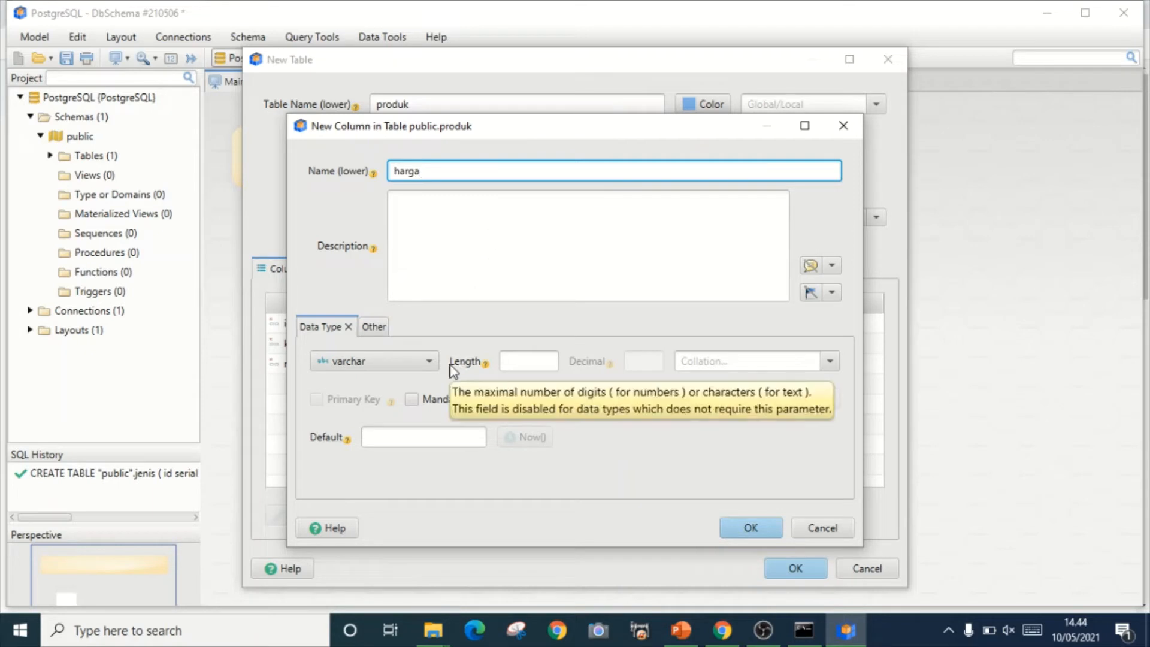
click(434, 360)
scroll(366, 483, down, 4)
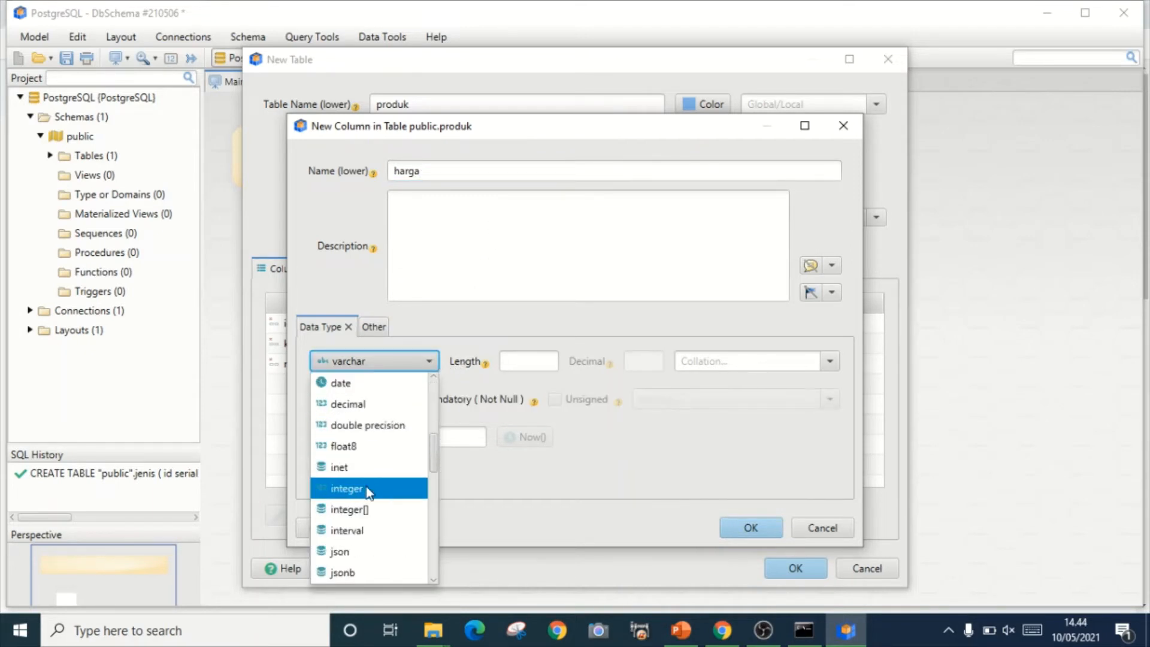
click(376, 426)
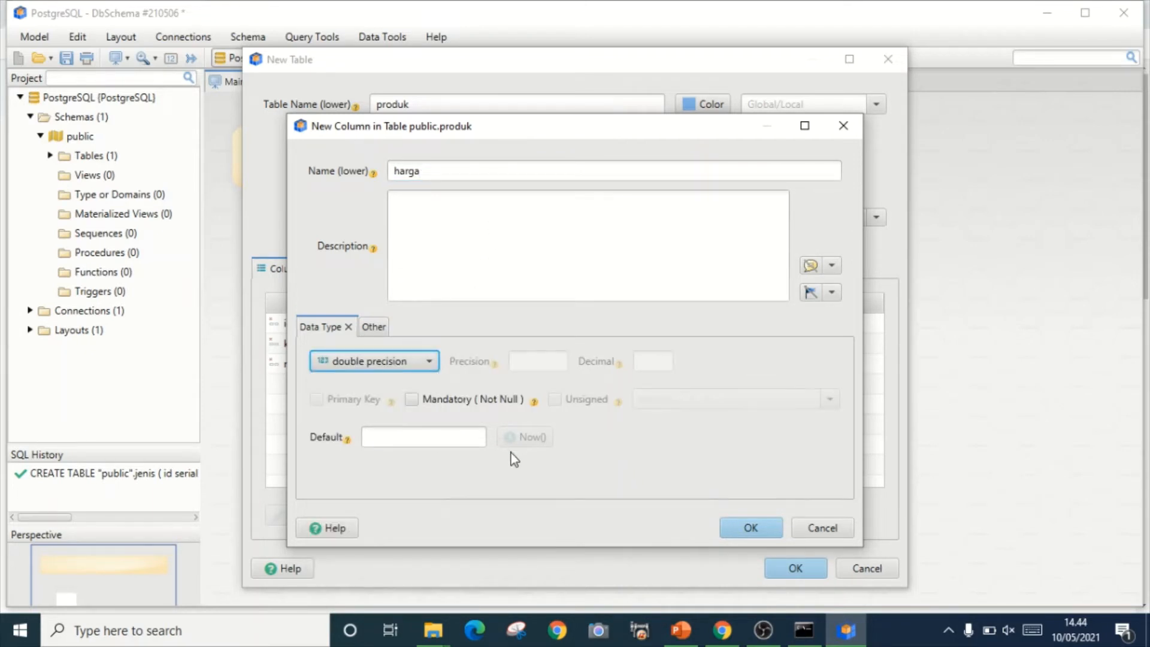
click(413, 400)
click(393, 434)
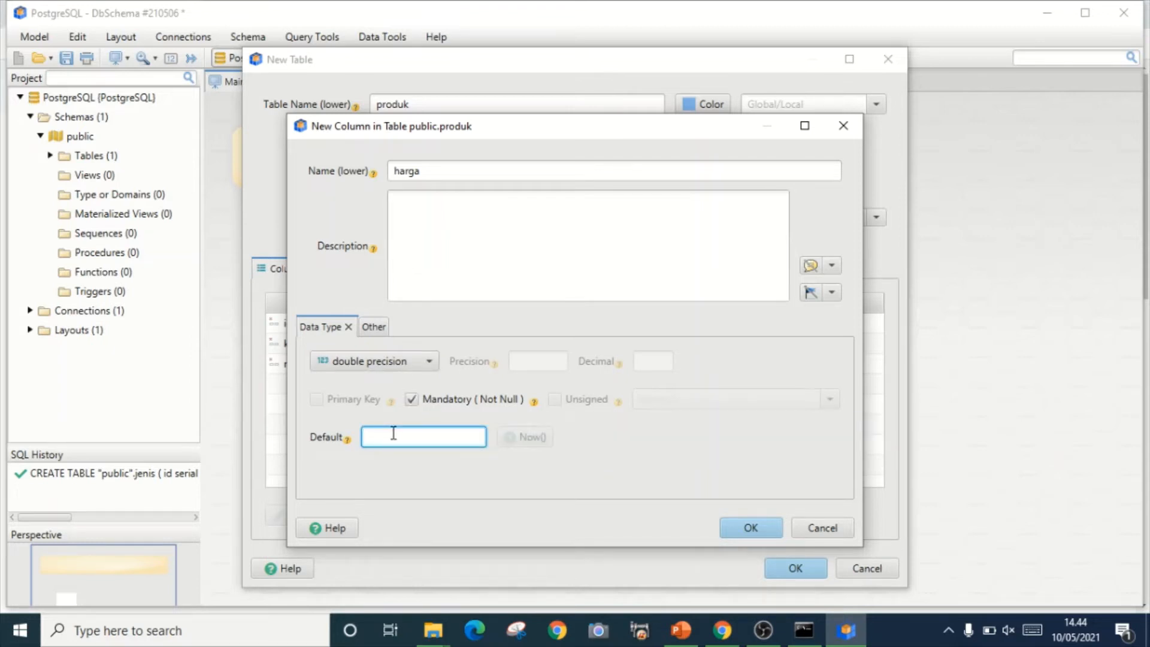
text(1000)
click(752, 528)
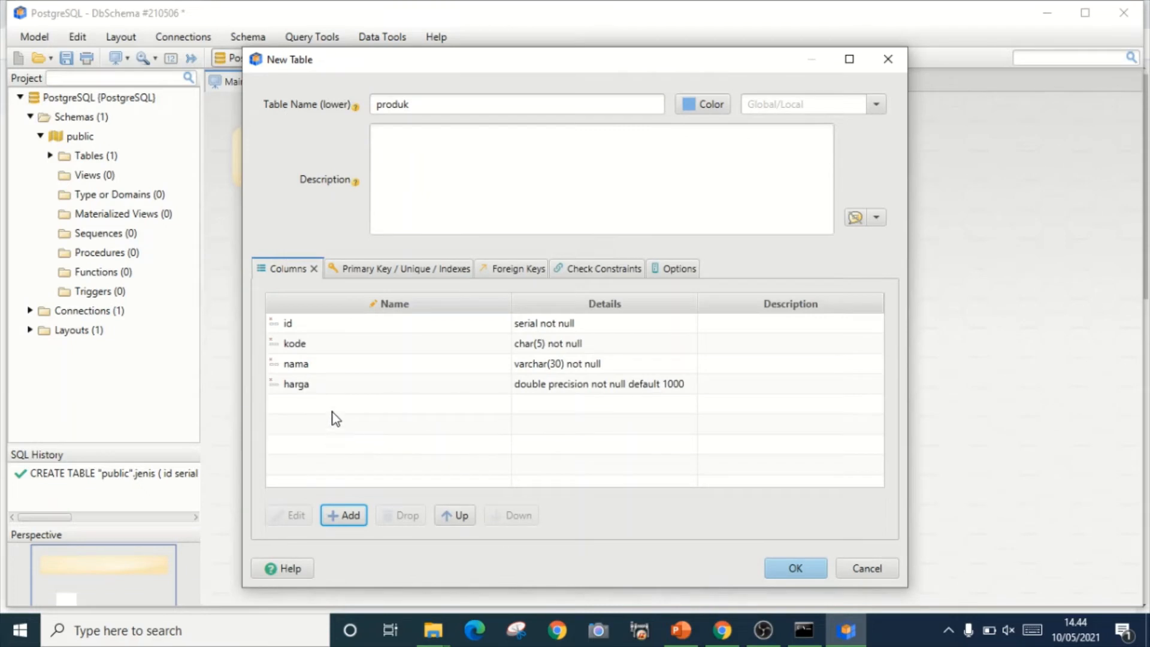
- Add a mandatory (Not Null) column named stok to the produk table with data type integer and default 1
click(356, 516)
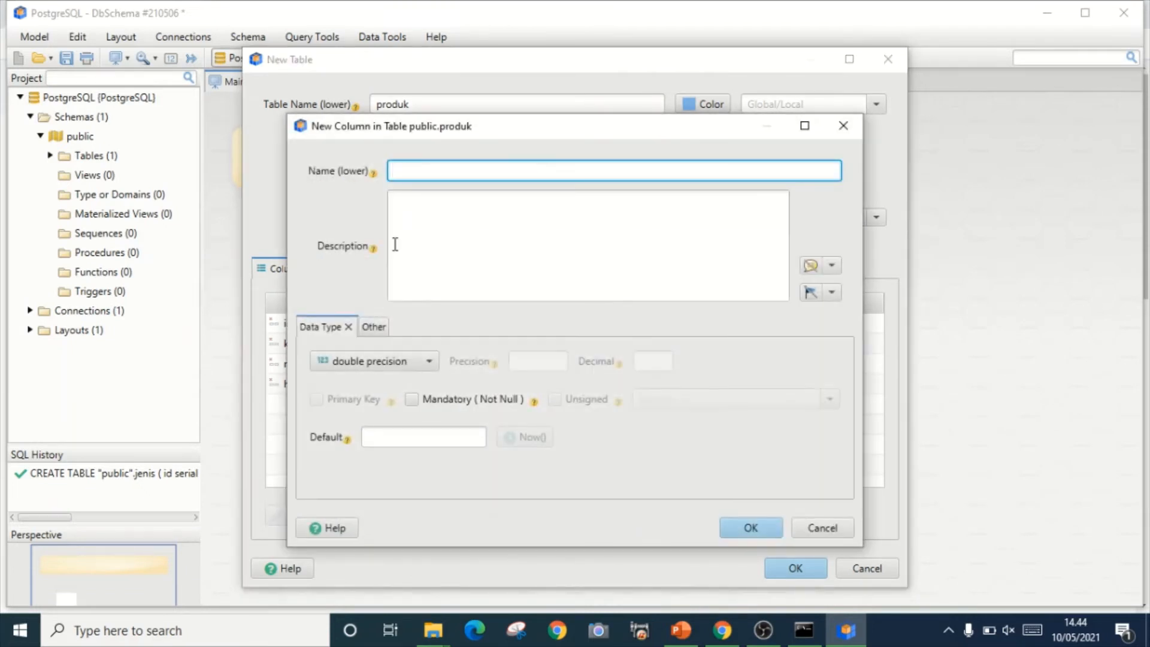
text(stok)
click(405, 365)
scroll(365, 543, down, 2)
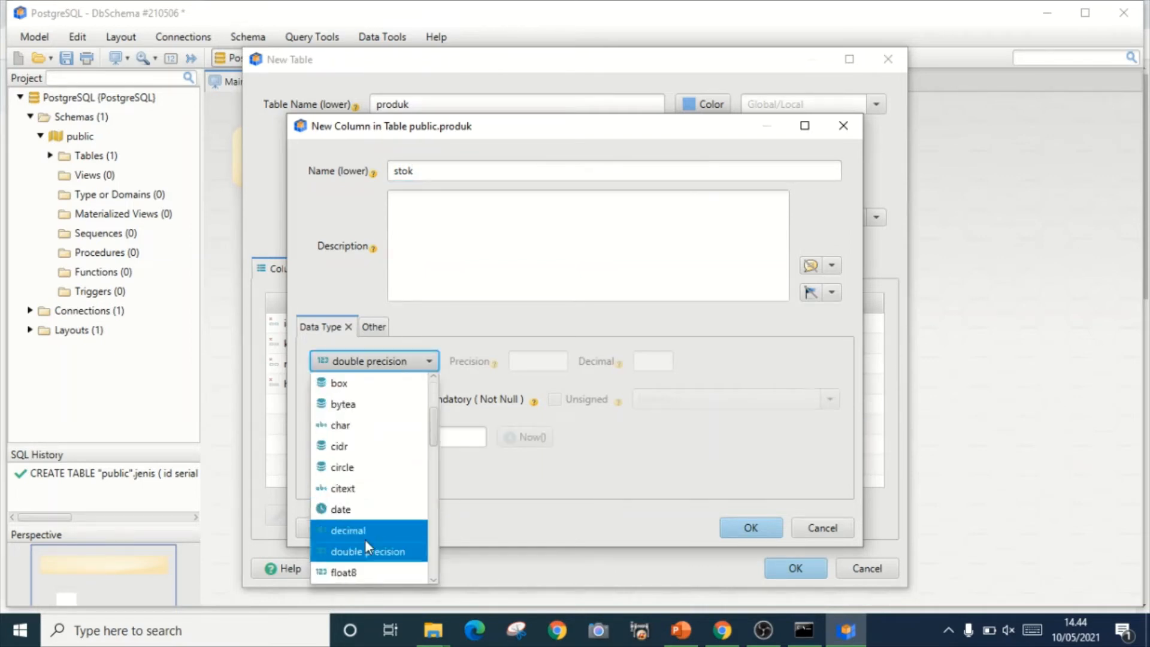
scroll(365, 540, down, 2)
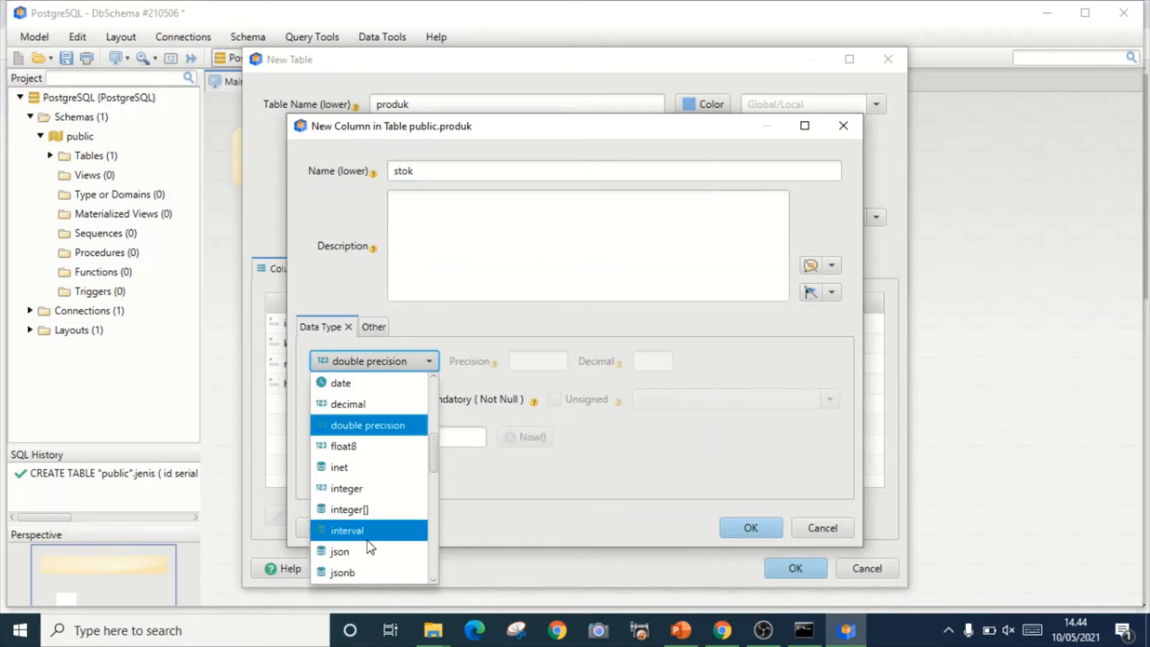
click(374, 489)
click(411, 399)
click(432, 436)
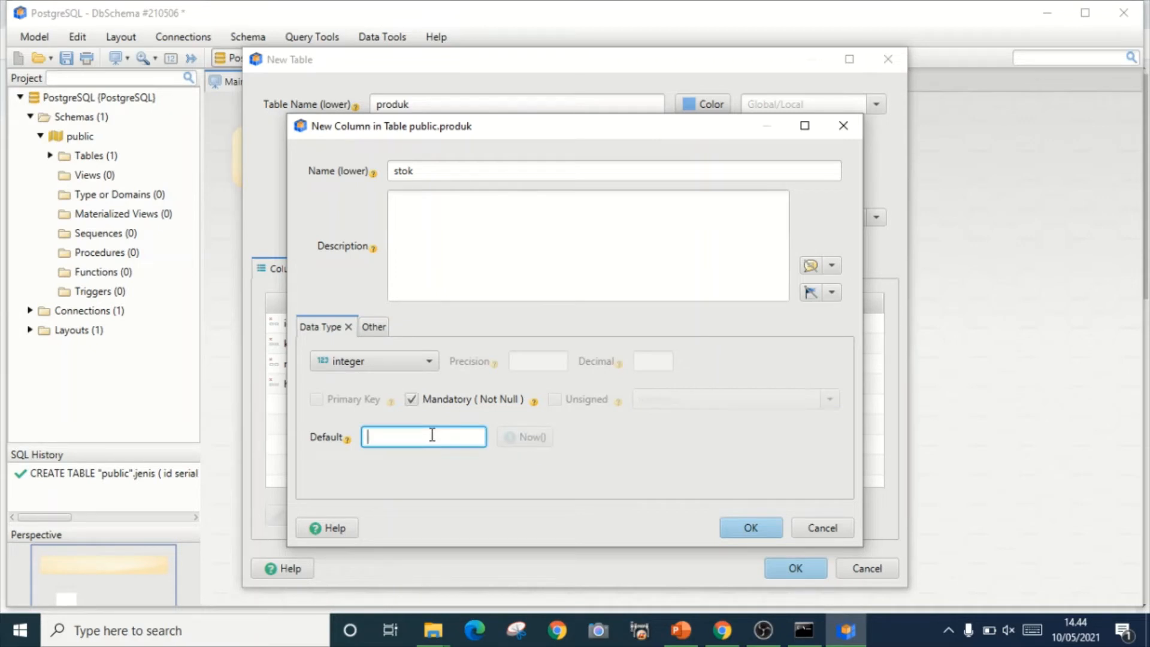
text(1)
click(728, 530)
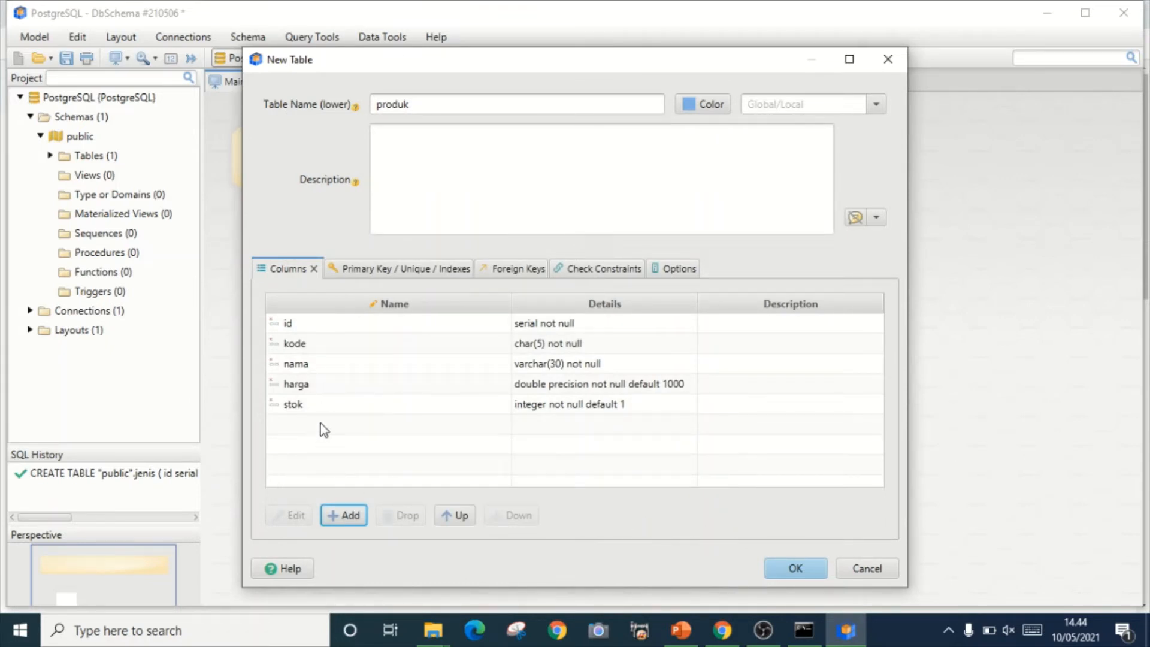
- Add a mandatory (Not Null) column named idjenis to the produk table with data type integer
click(346, 515)
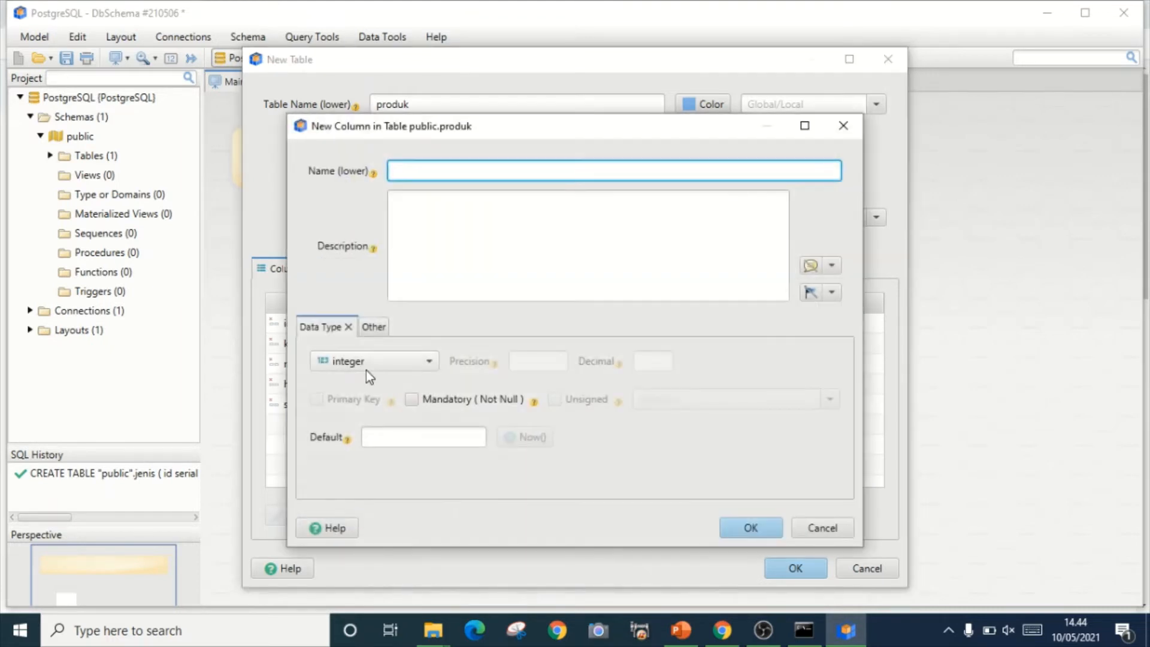
text(idjenis)
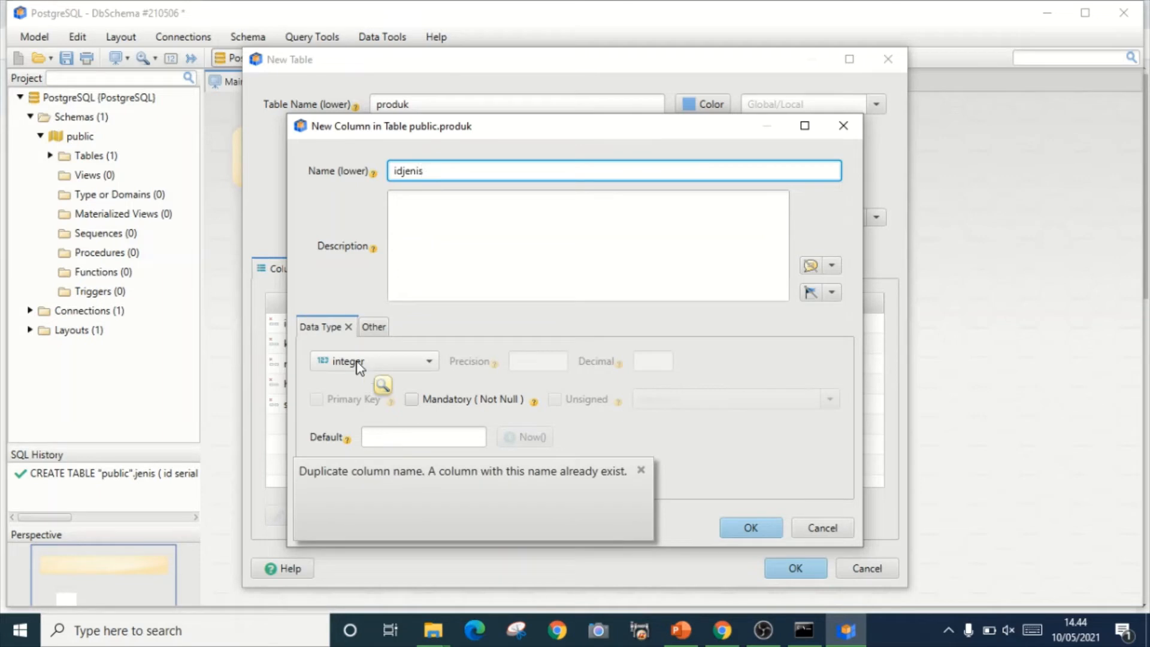
click(641, 470)
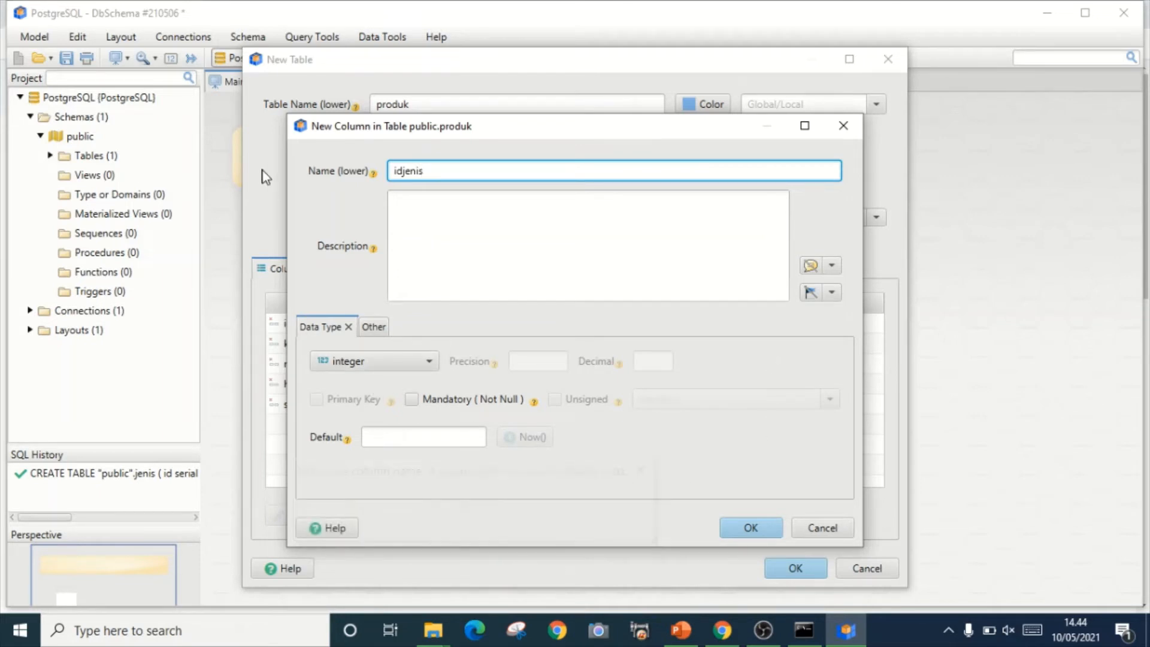
click(421, 401)
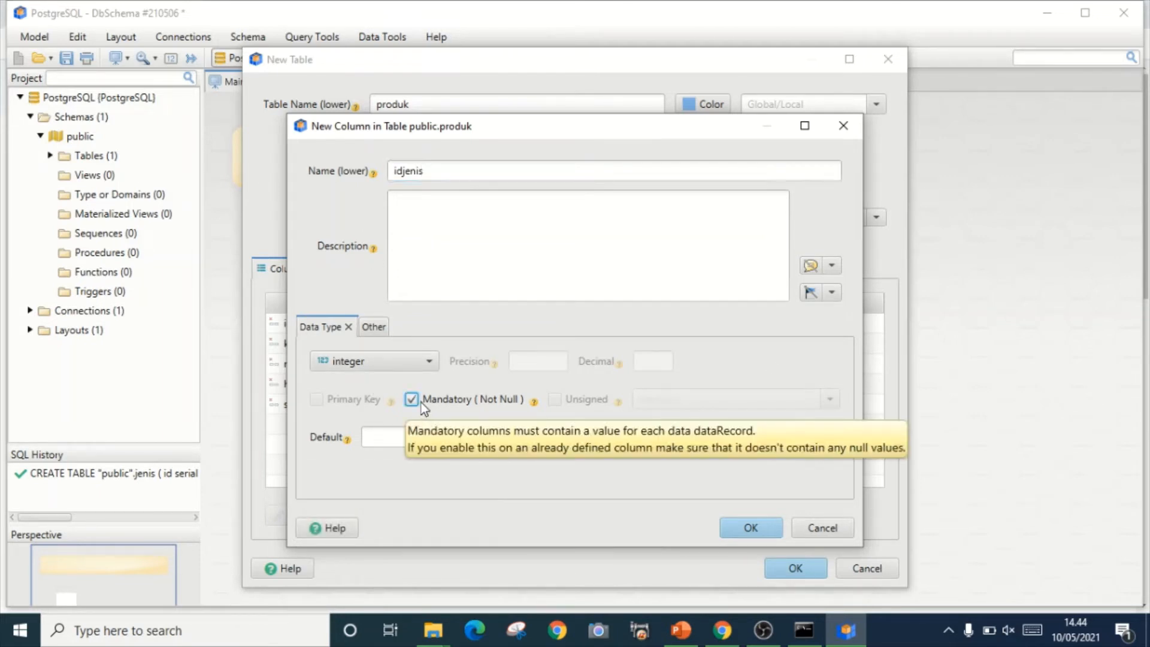
click(756, 529)
click(402, 453)
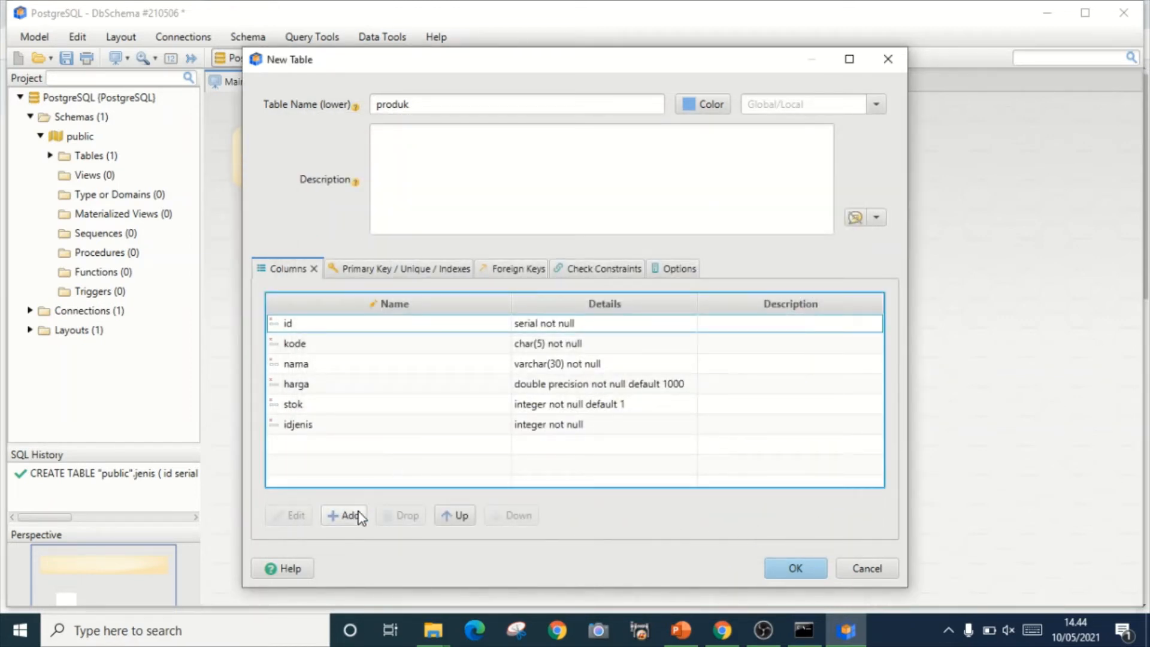
- Add a column named foto to the produk table with data type varchar and length 30
click(344, 521)
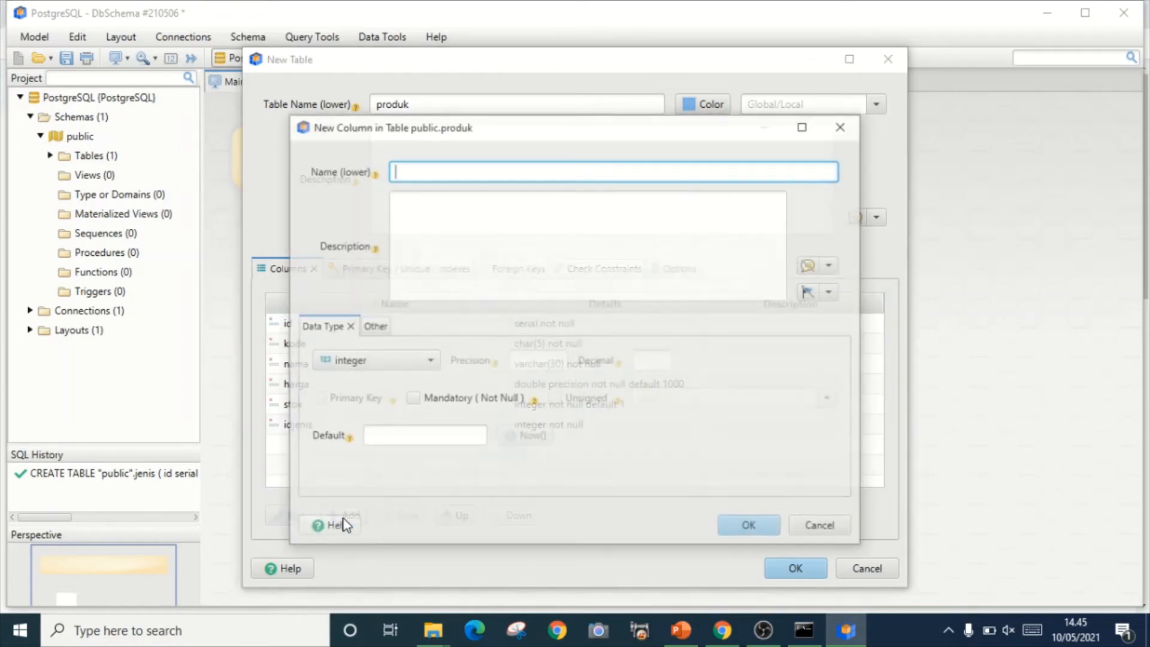
text(foto)
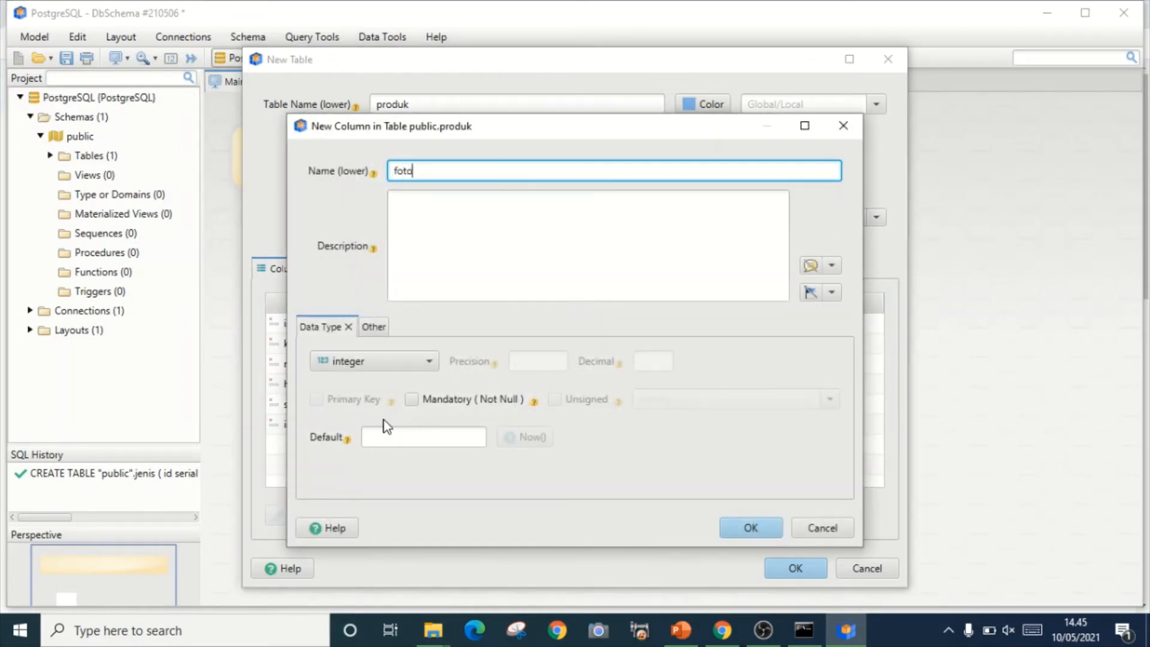
click(424, 362)
scroll(390, 529, down, 5)
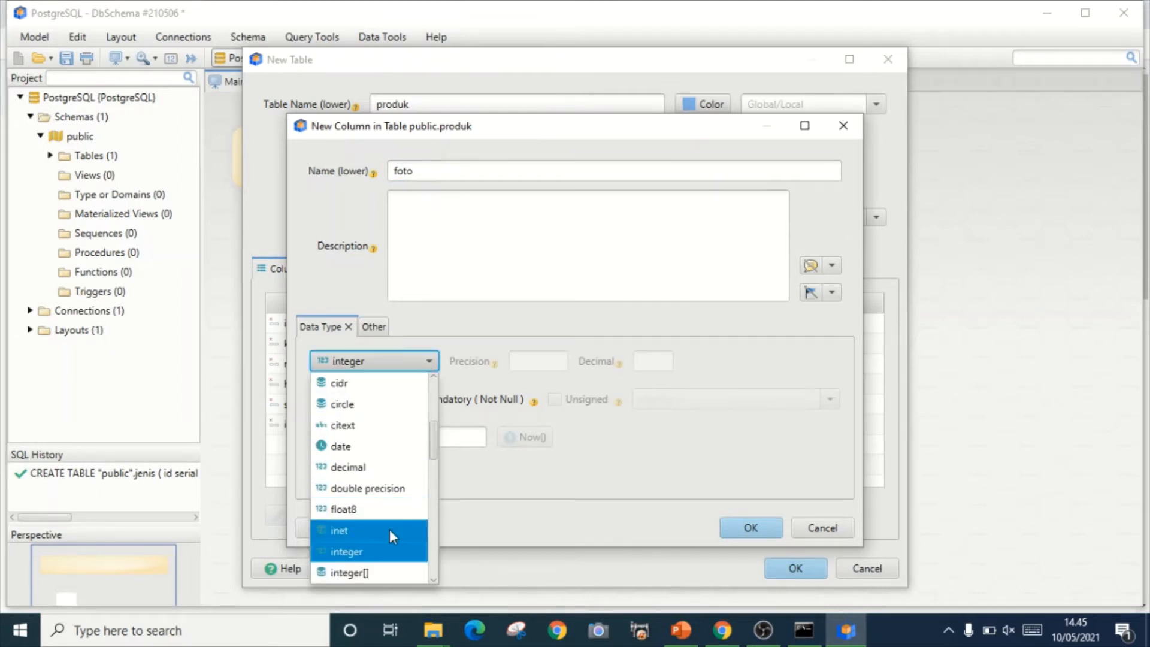
scroll(390, 533, down, 2)
scroll(393, 535, down, 3)
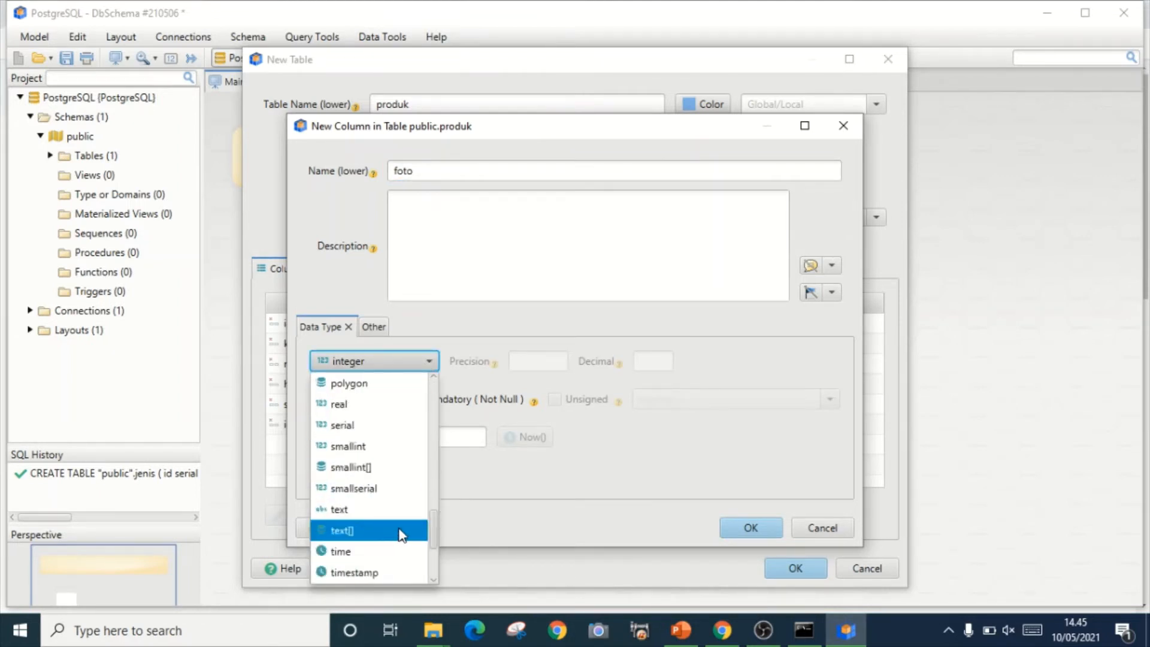
scroll(399, 534, down, 2)
click(365, 511)
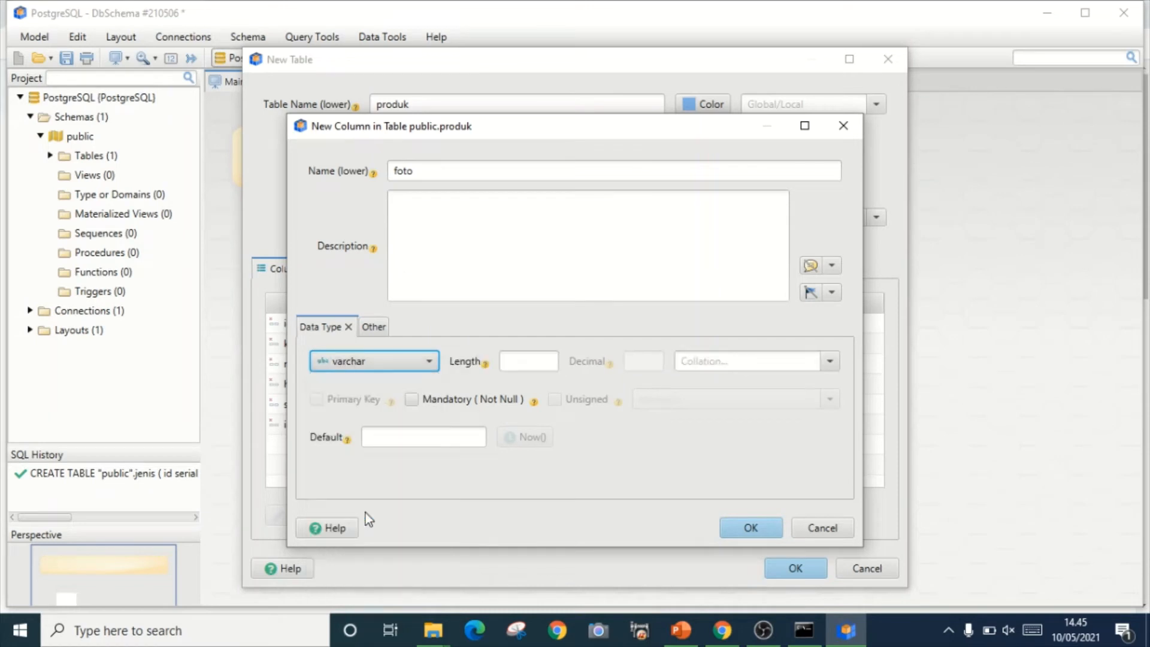
click(514, 363)
text(30)
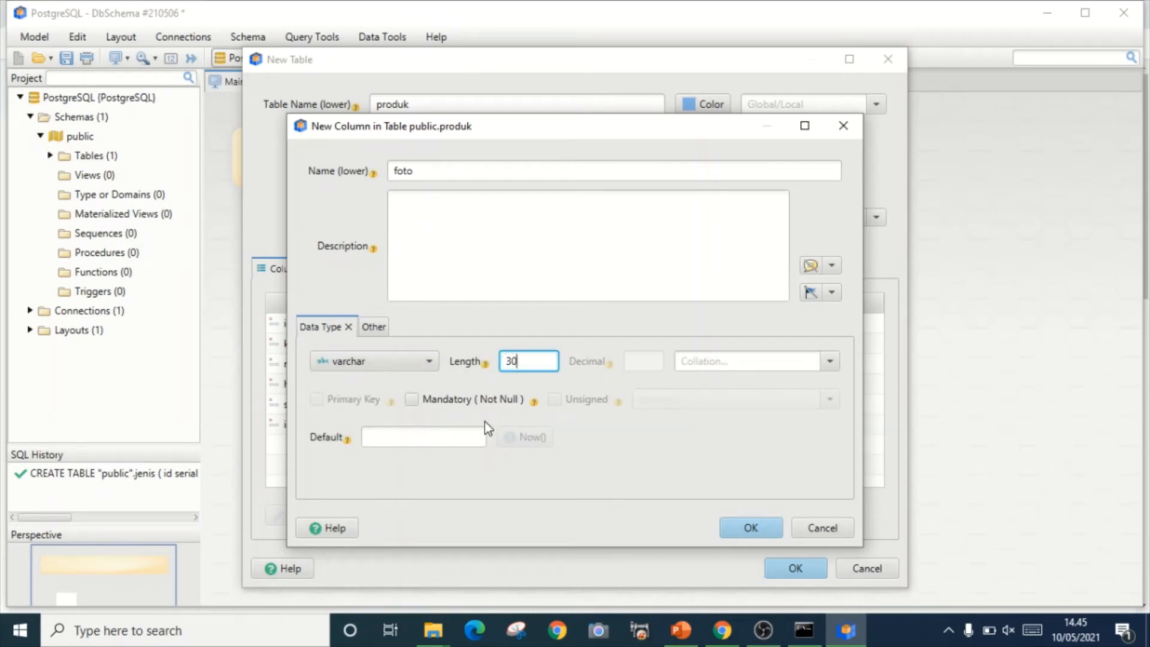
click(766, 526)
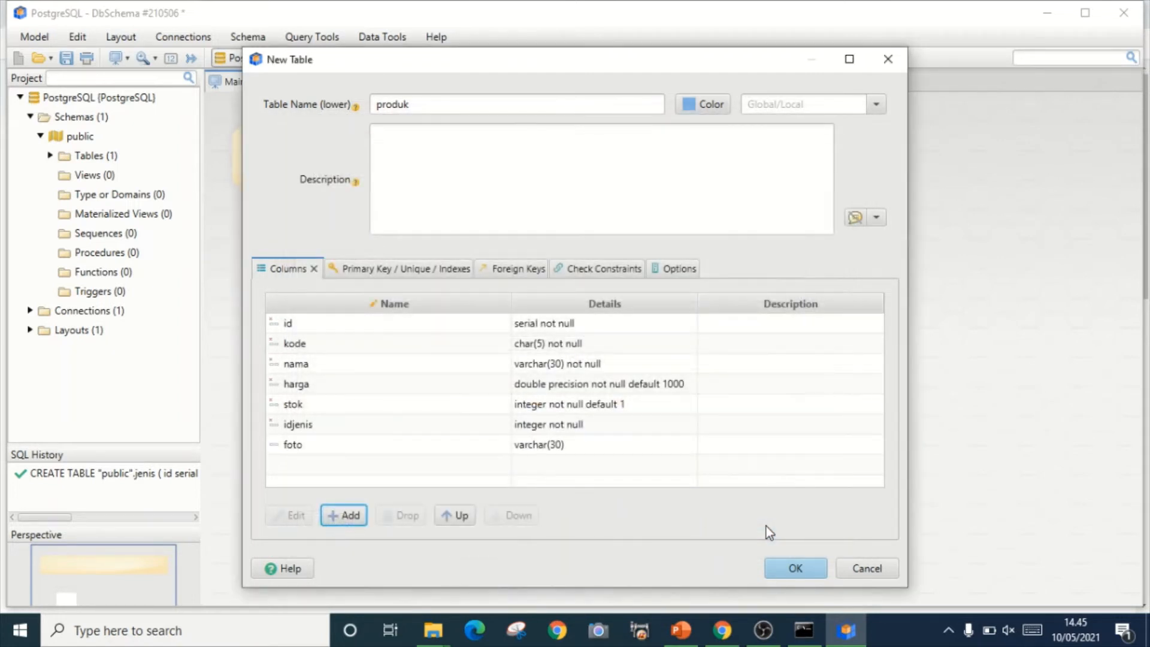
- Create the produk table with its defined columns and arrange the jenis and produk tables side by side in the diagram
click(789, 572)
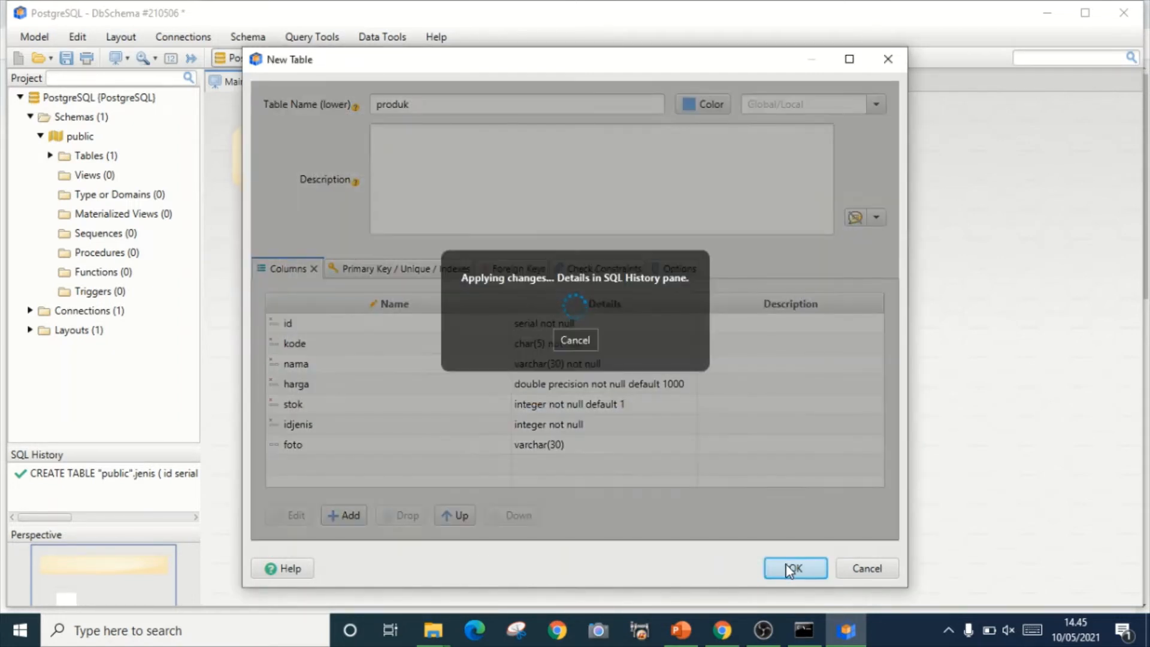
drag(516, 317, 484, 292)
drag(505, 387, 597, 412)
drag(589, 322, 475, 287)
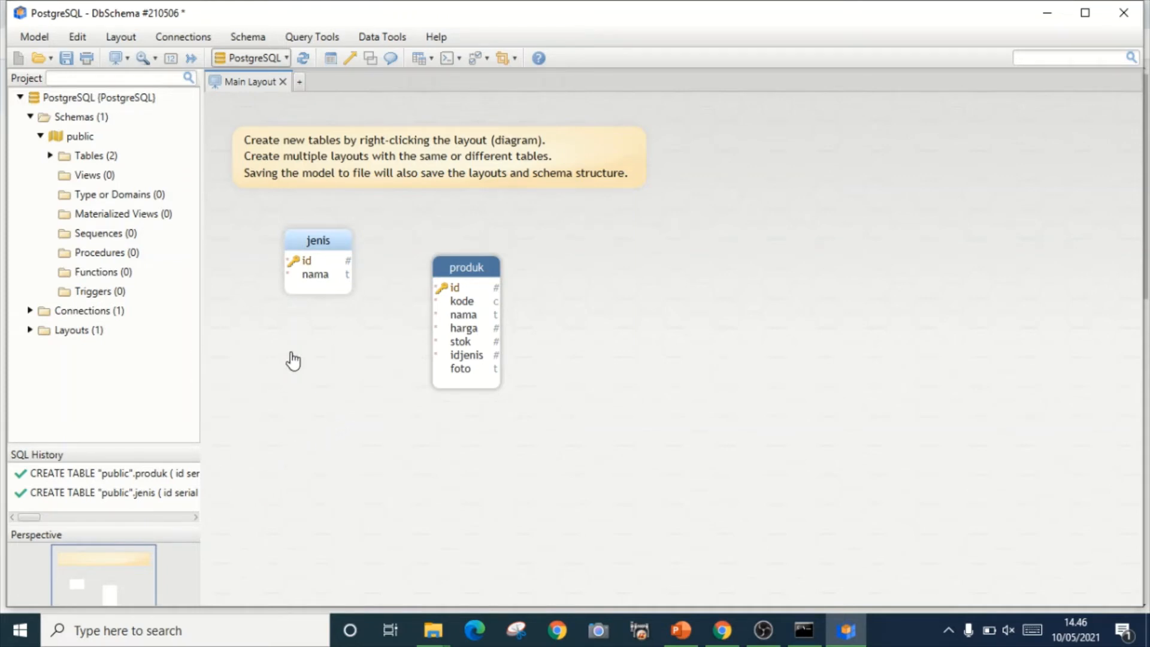
- Create a foreign key from the id column of jenis to the idjenis column of produk, keeping On Delete at noAction
drag(311, 264, 466, 355)
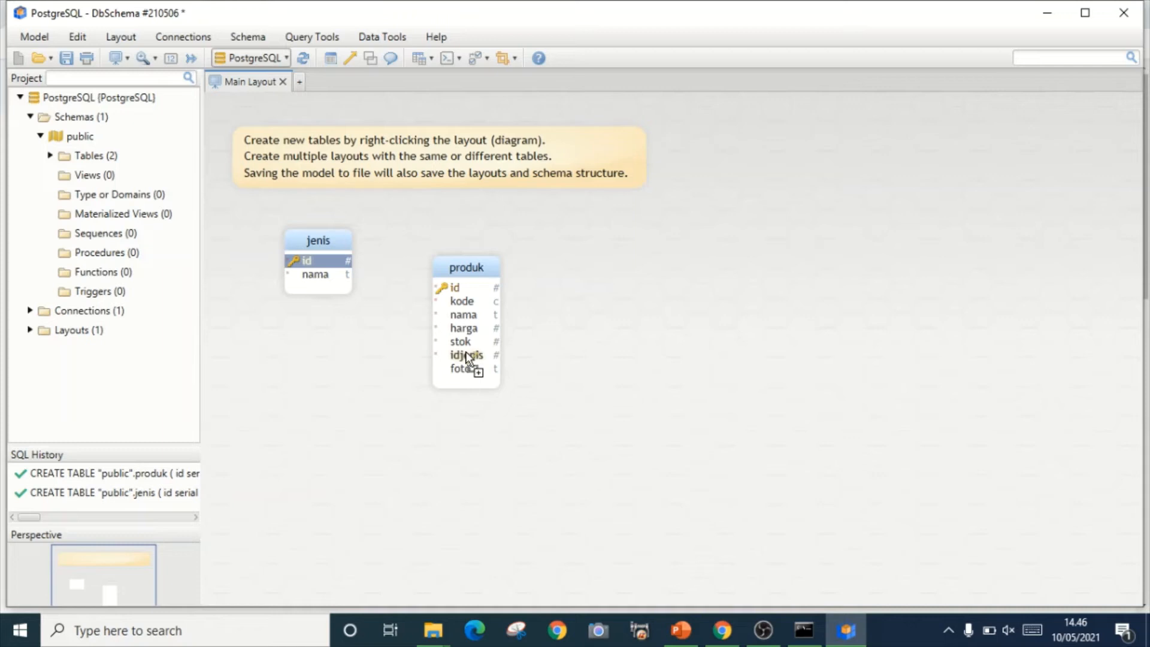
drag(466, 356, 467, 358)
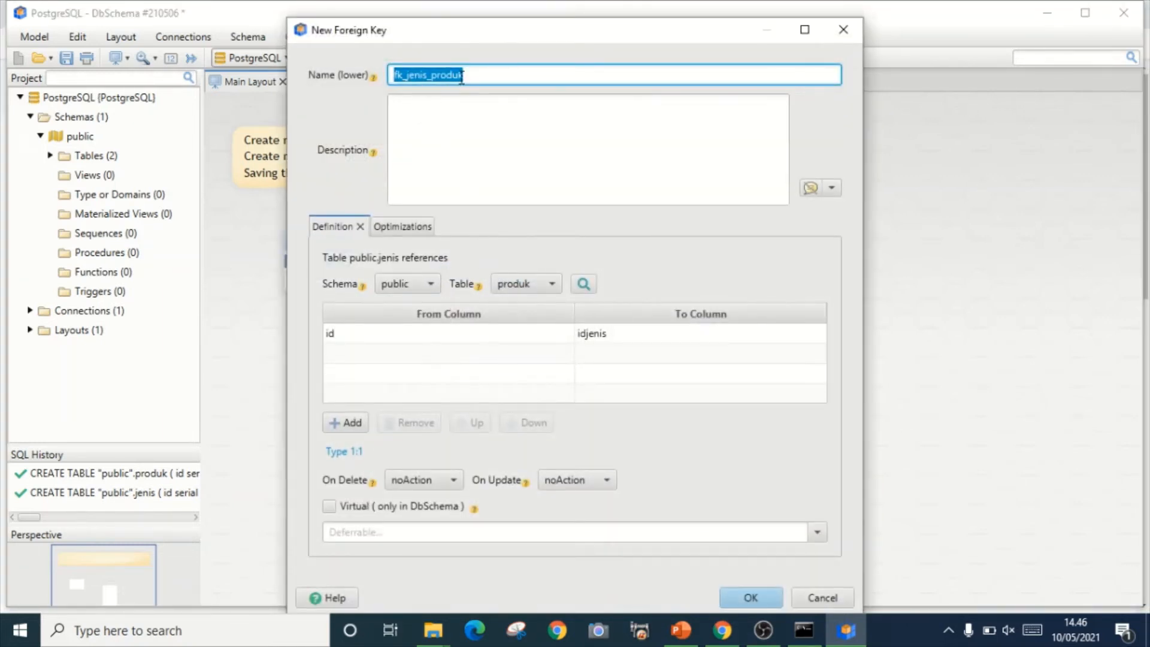
click(507, 73)
click(454, 484)
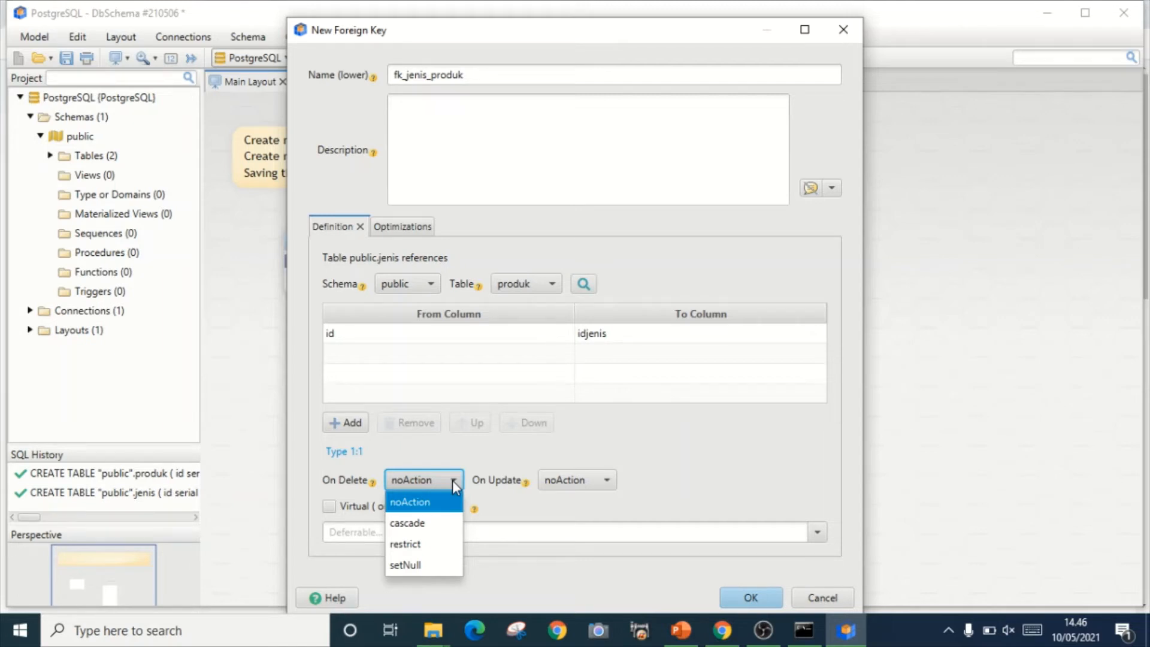
click(452, 482)
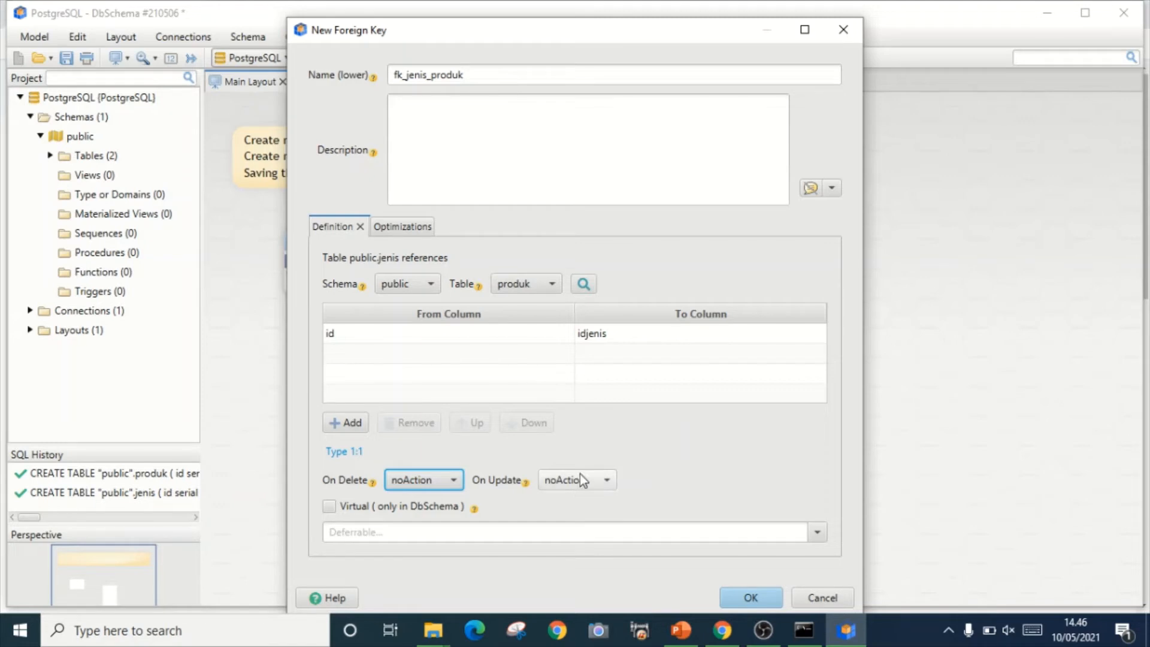
click(736, 597)
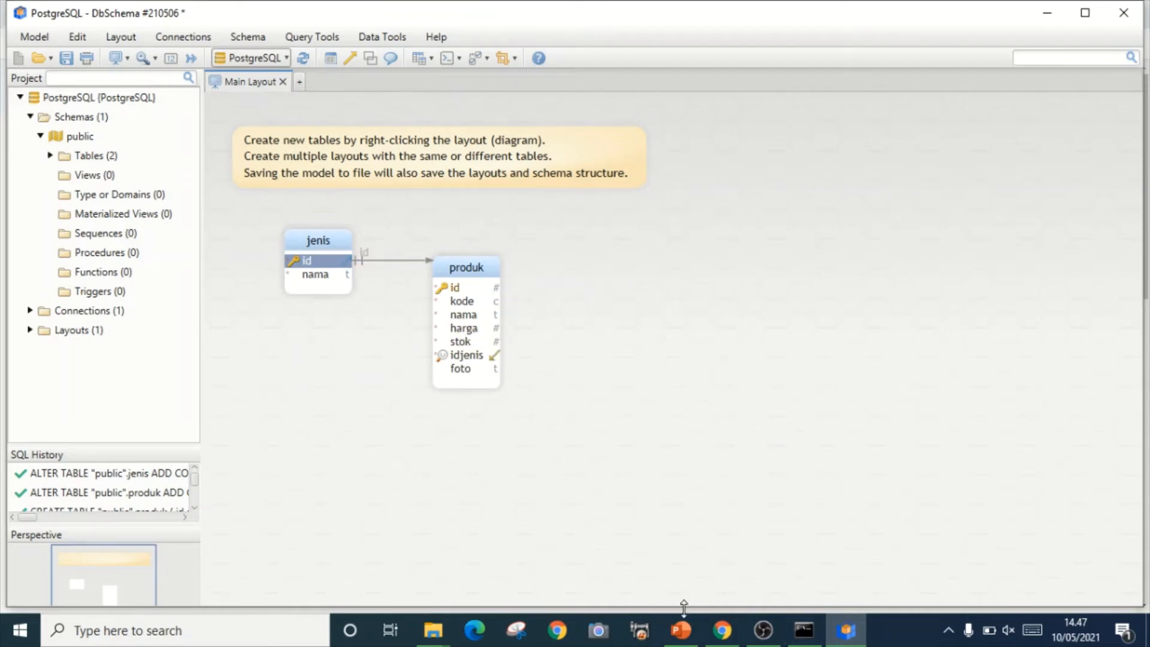
- Switch to SQL Shell (psql) and list the databases with \l
click(803, 640)
scroll(586, 537, up, 1)
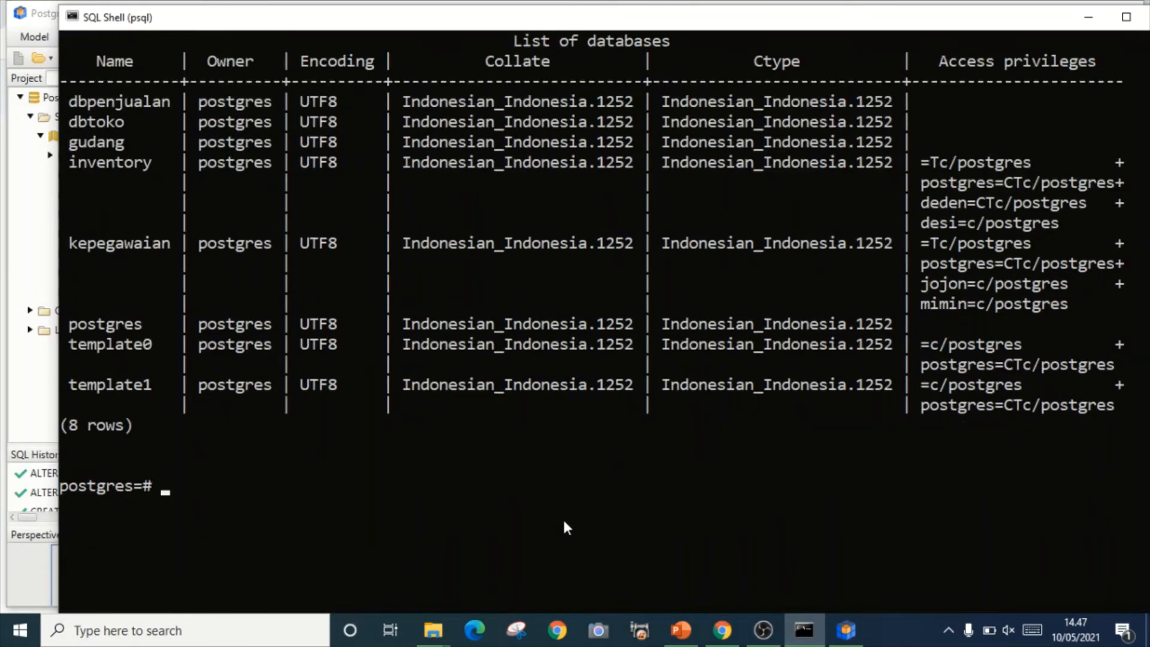
text(\l)
key(Return)
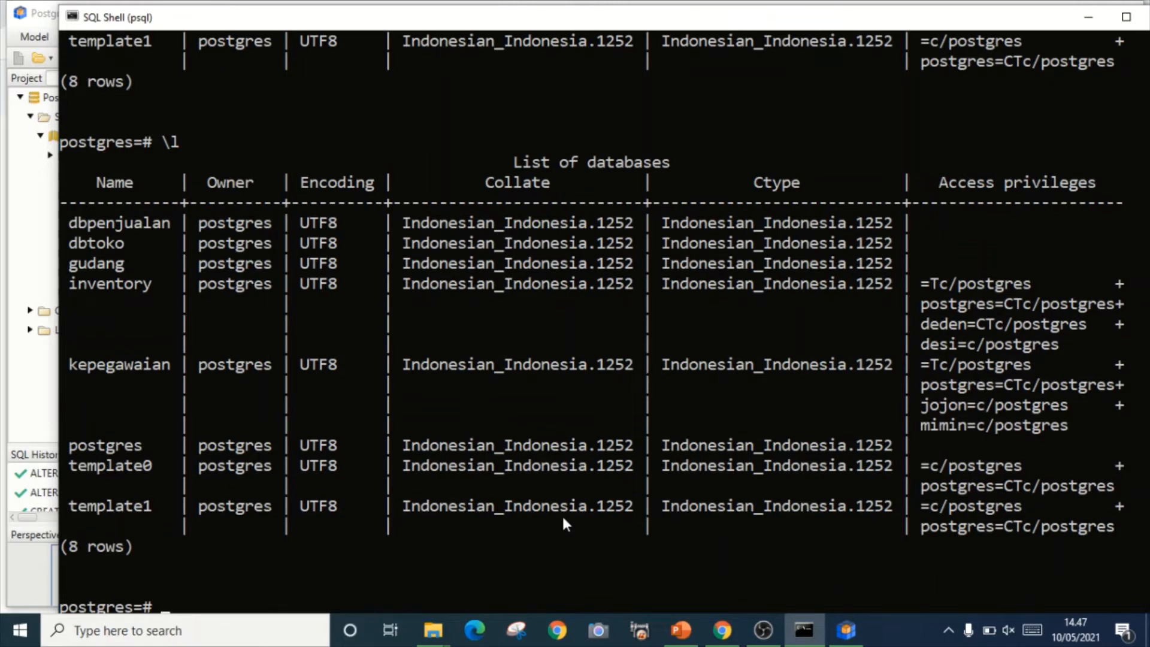
scroll(555, 408, down, 2)
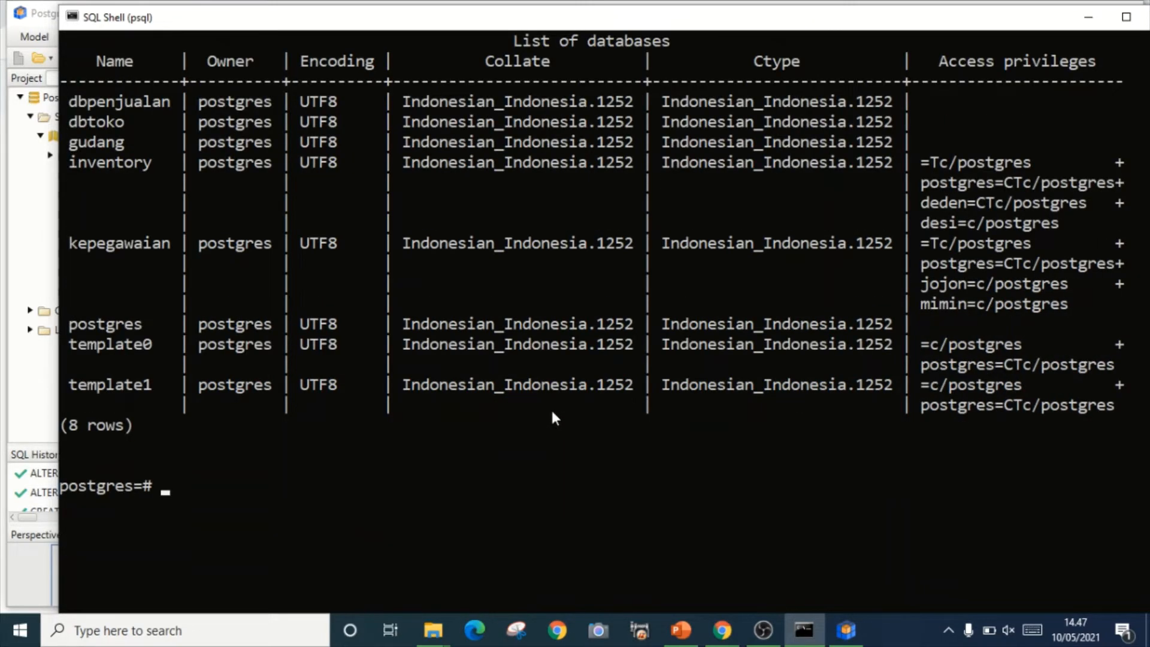
- Connect to the dbpenjualan database with \c dbpenjualan and list its tables with \dt
text(\c dbpenjualan)
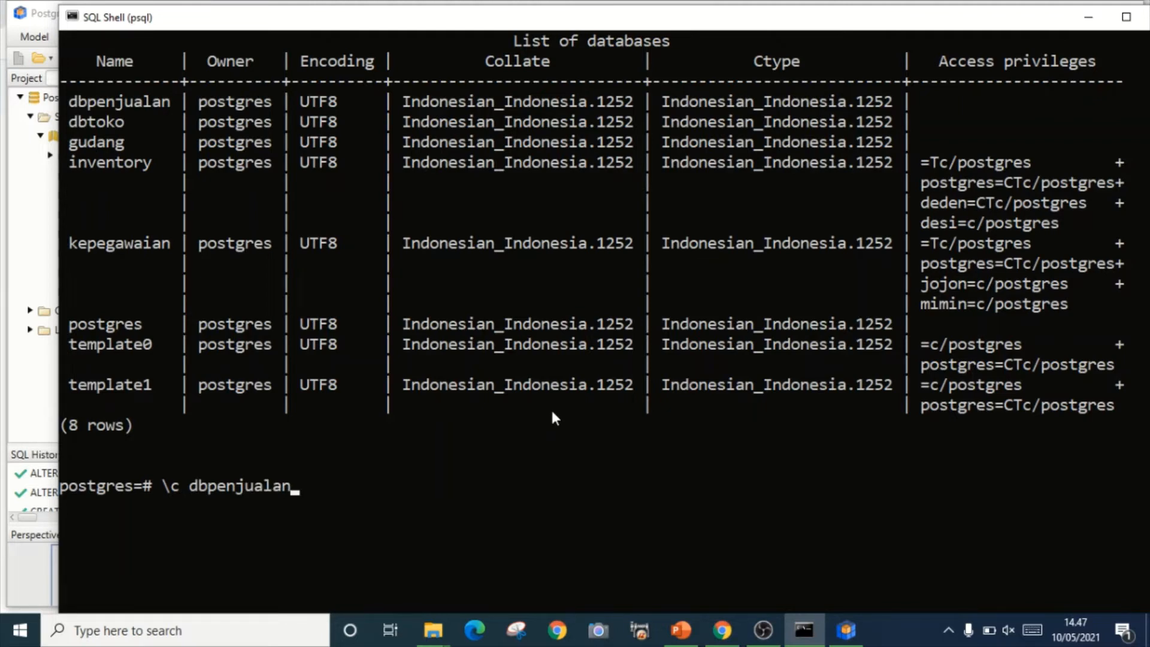
key(Return)
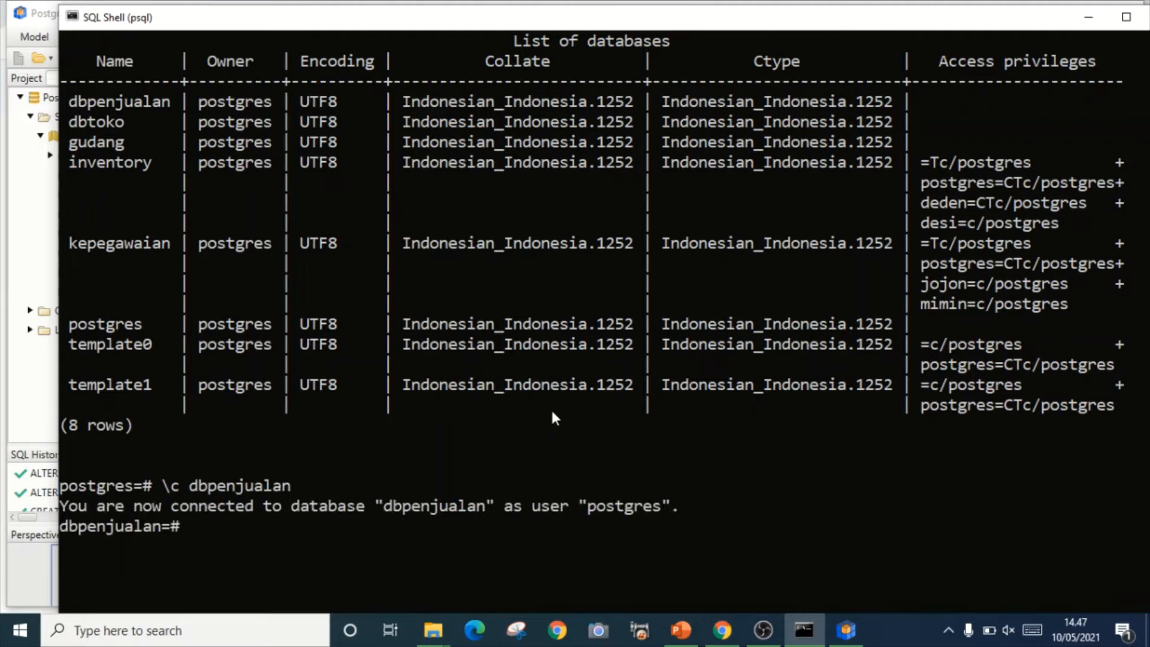
scroll(576, 329, down, 3)
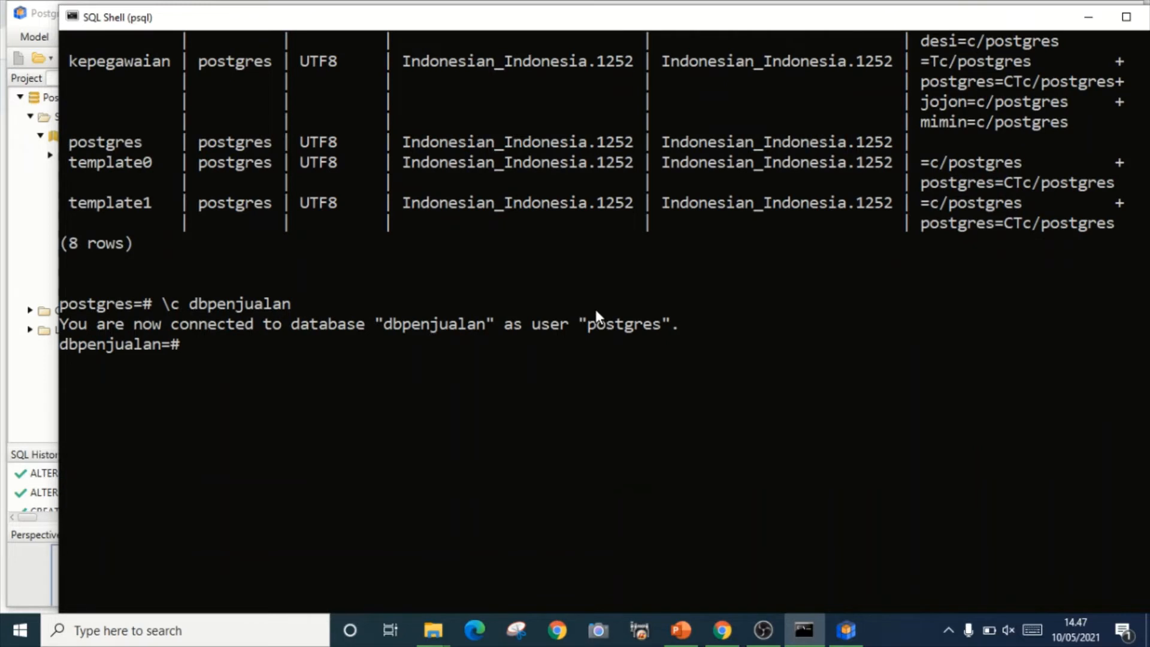
text(\dt)
key(Return)
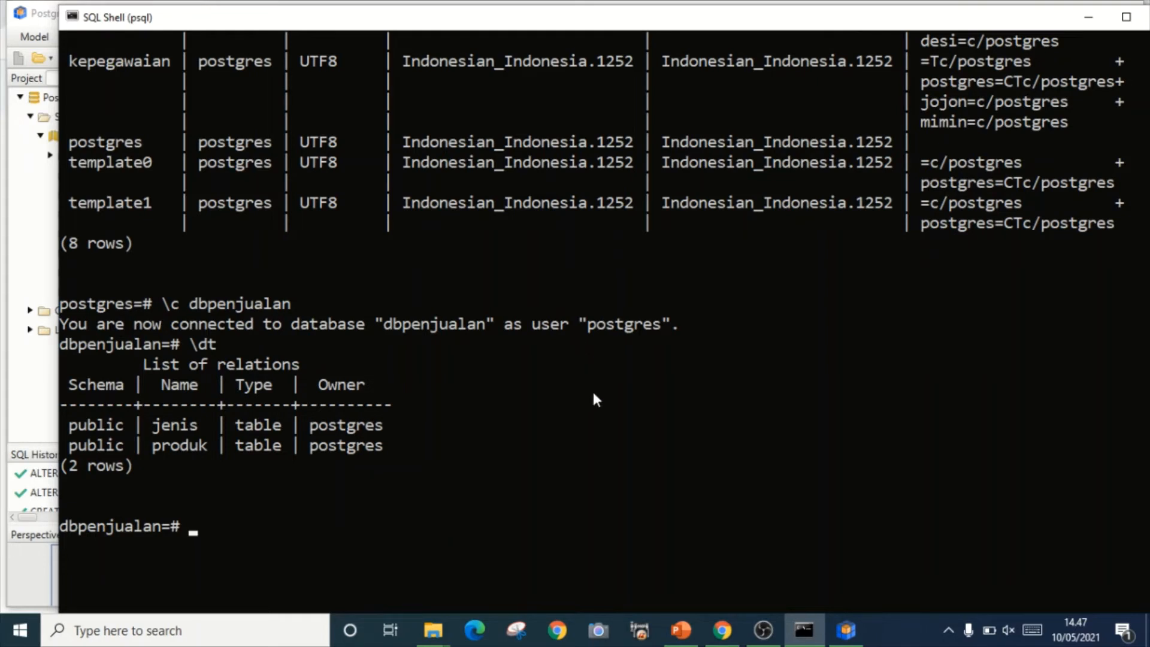
scroll(594, 398, down, 2)
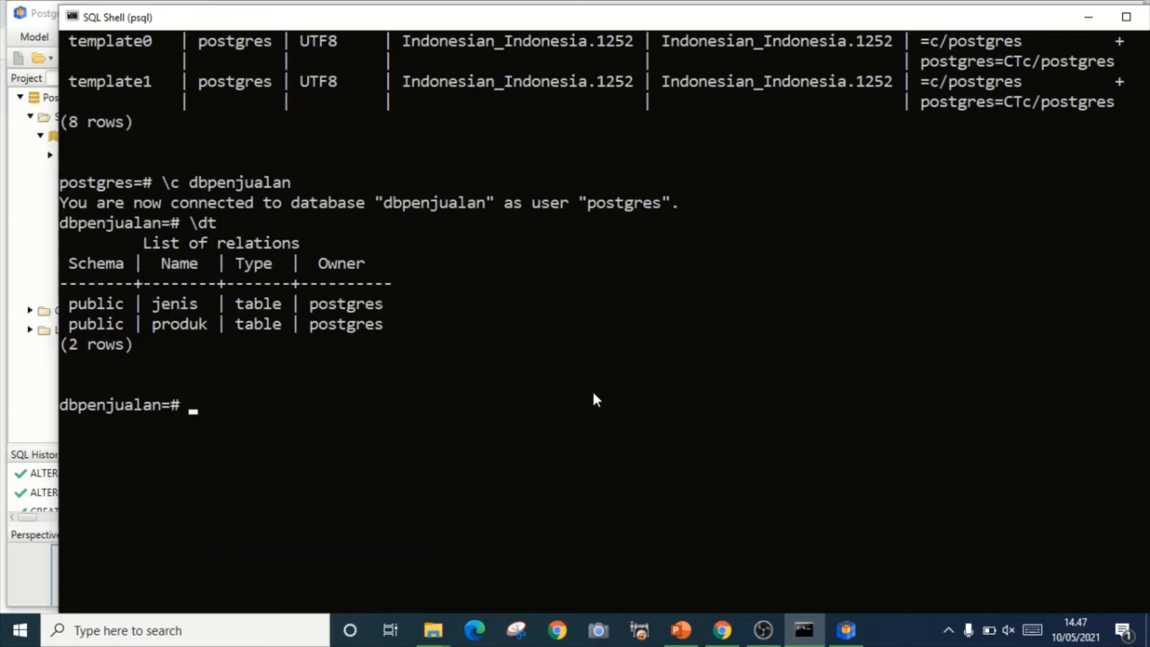
- Display the structure of the produk and jenis tables with \d produk and \d jenis to examine their constraints
text(\d produk)
key(Return)
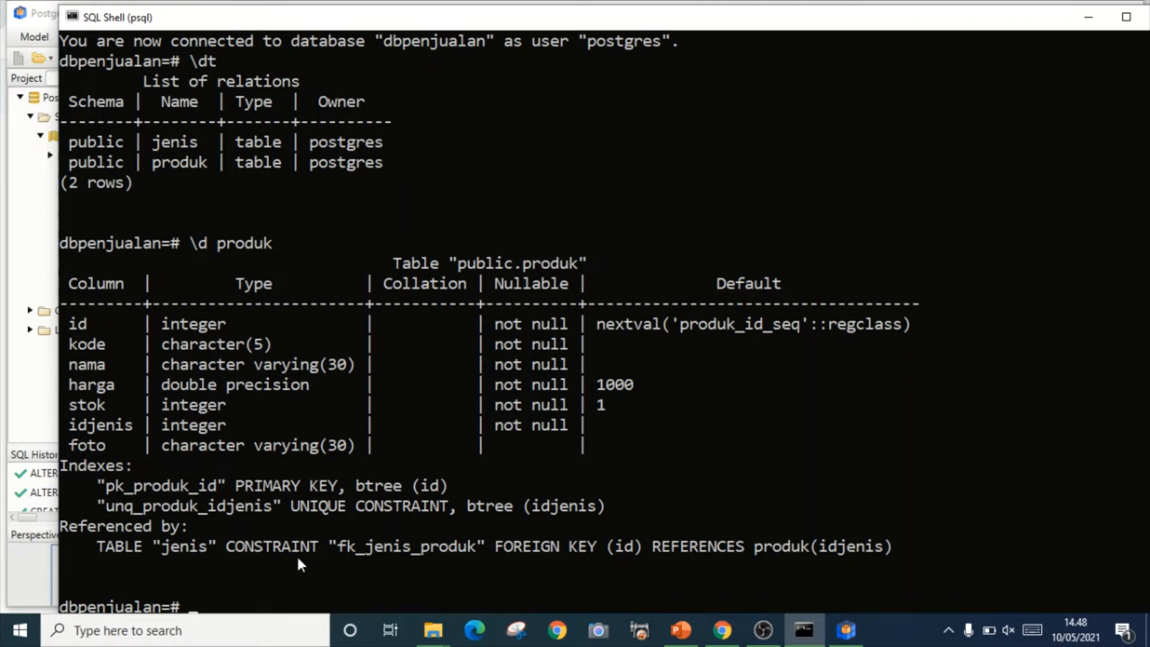
scroll(293, 555, down, 1)
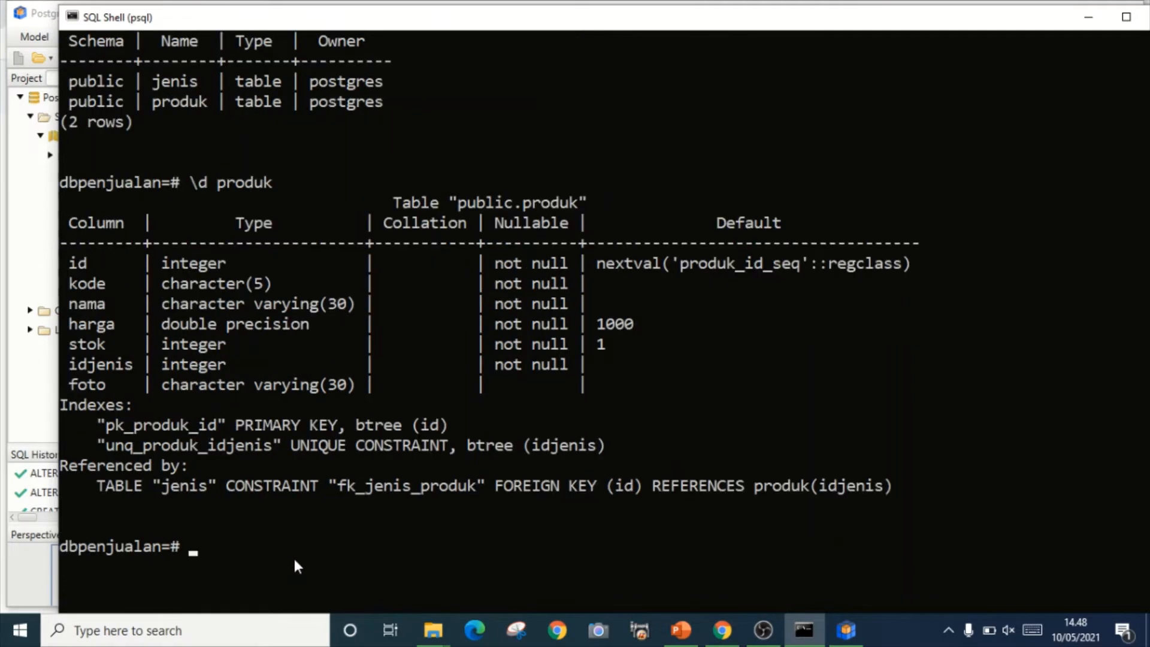
text(\d jenis)
key(Return)
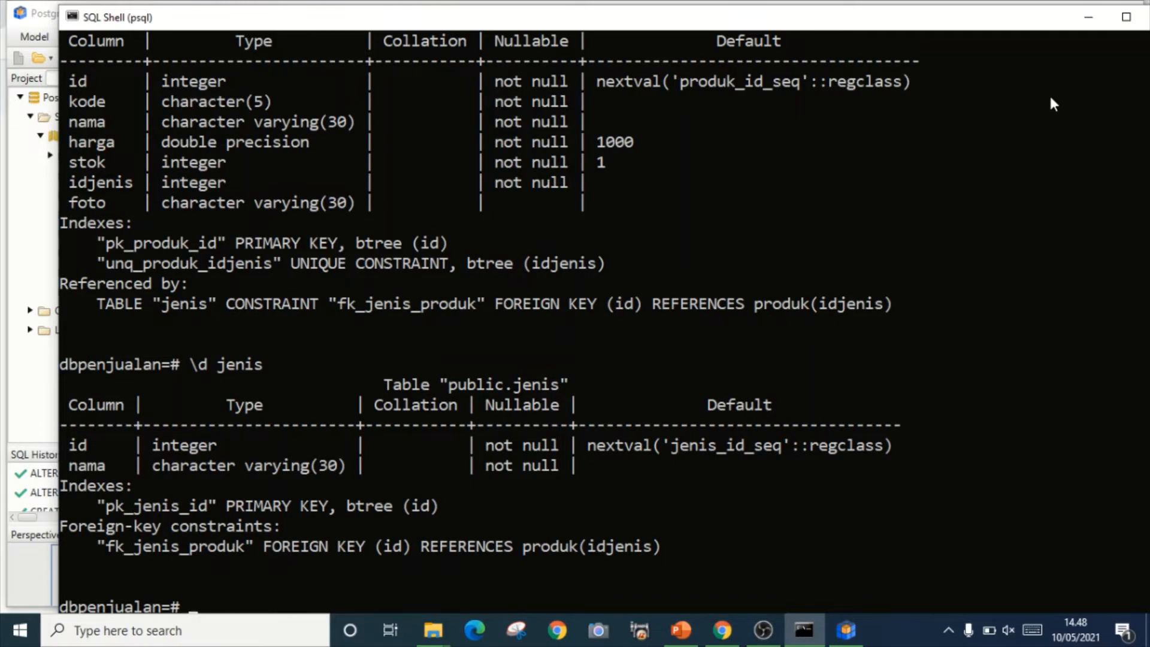
- Return to DbSchema and drop the foreign key that runs from jenis to produk
click(1084, 18)
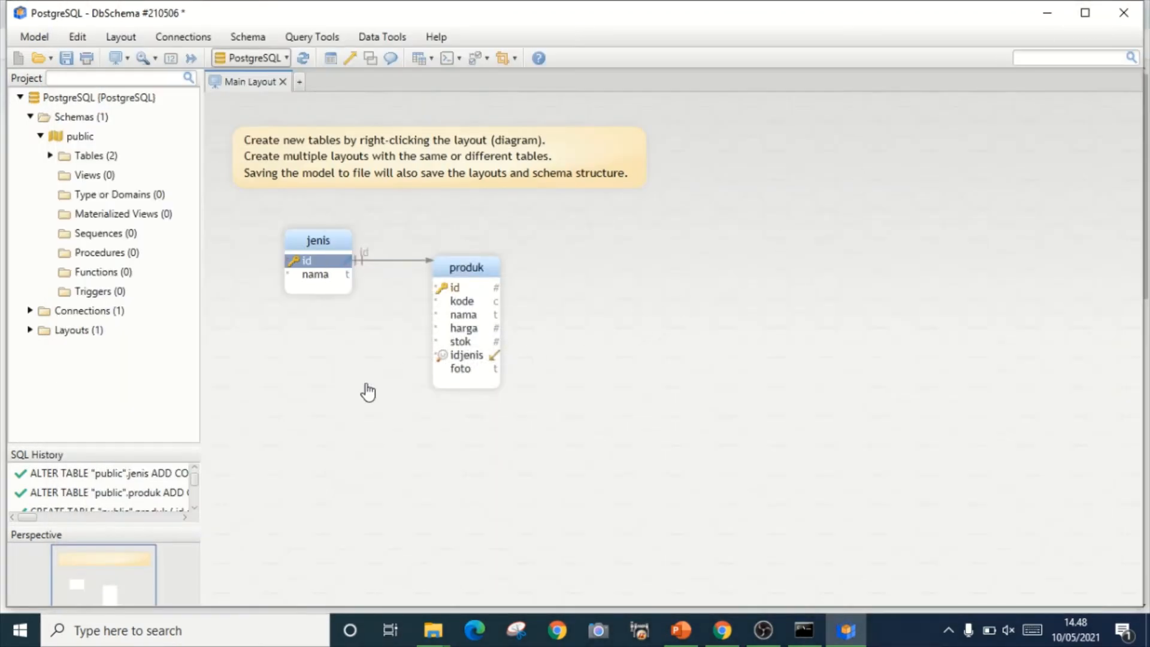
click(400, 261)
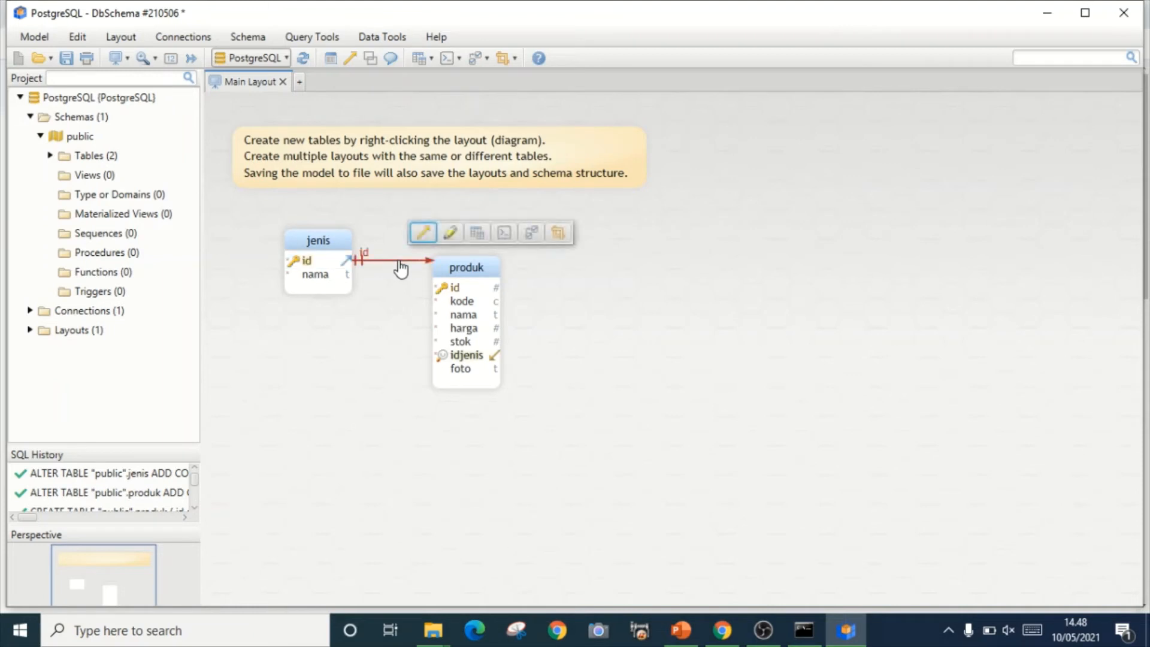
right_click(401, 268)
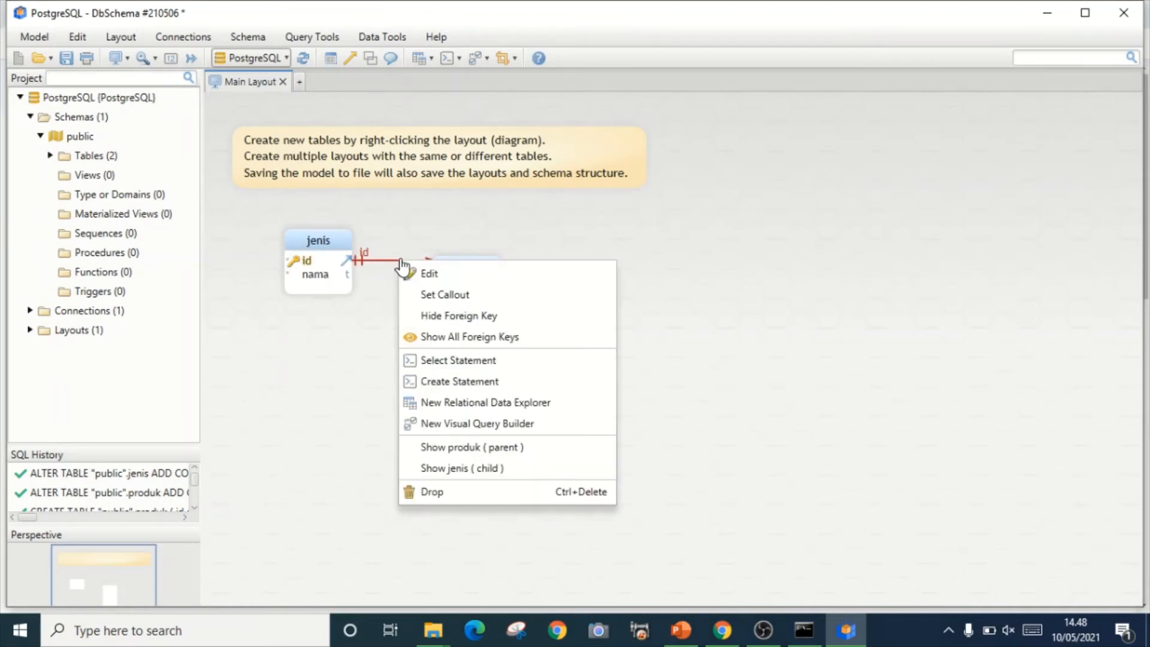
click(437, 492)
click(641, 362)
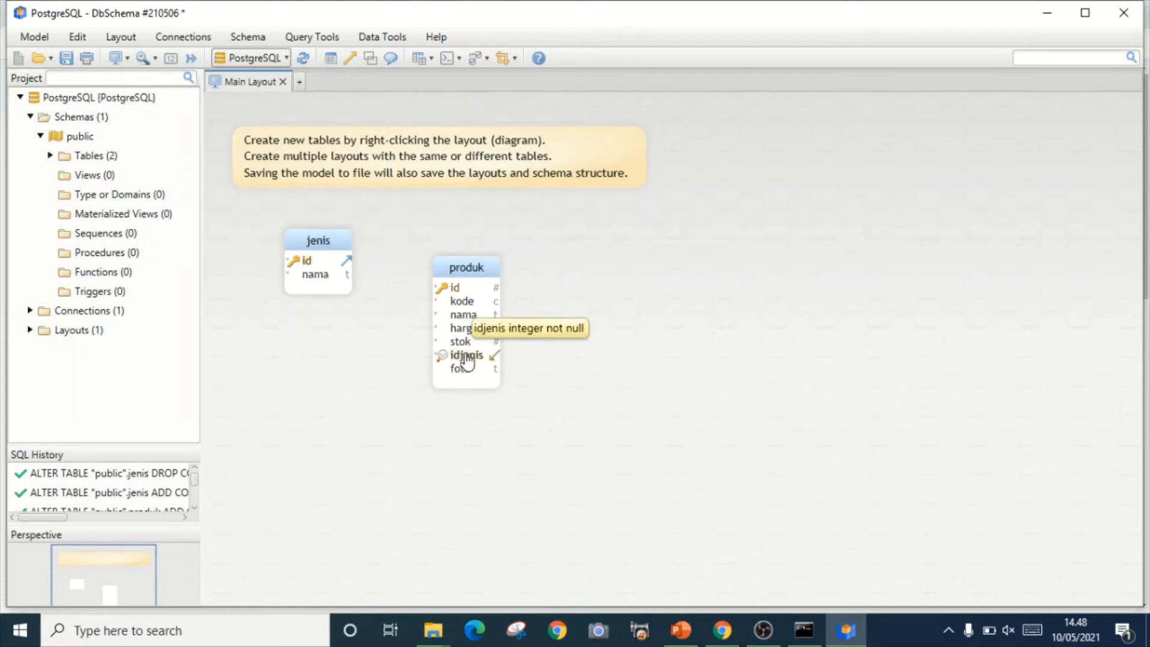
- Create the foreign key fk_produk_jenis from produk's idjenis column to jenis's id column, with noAction on delete and update
drag(467, 359, 329, 261)
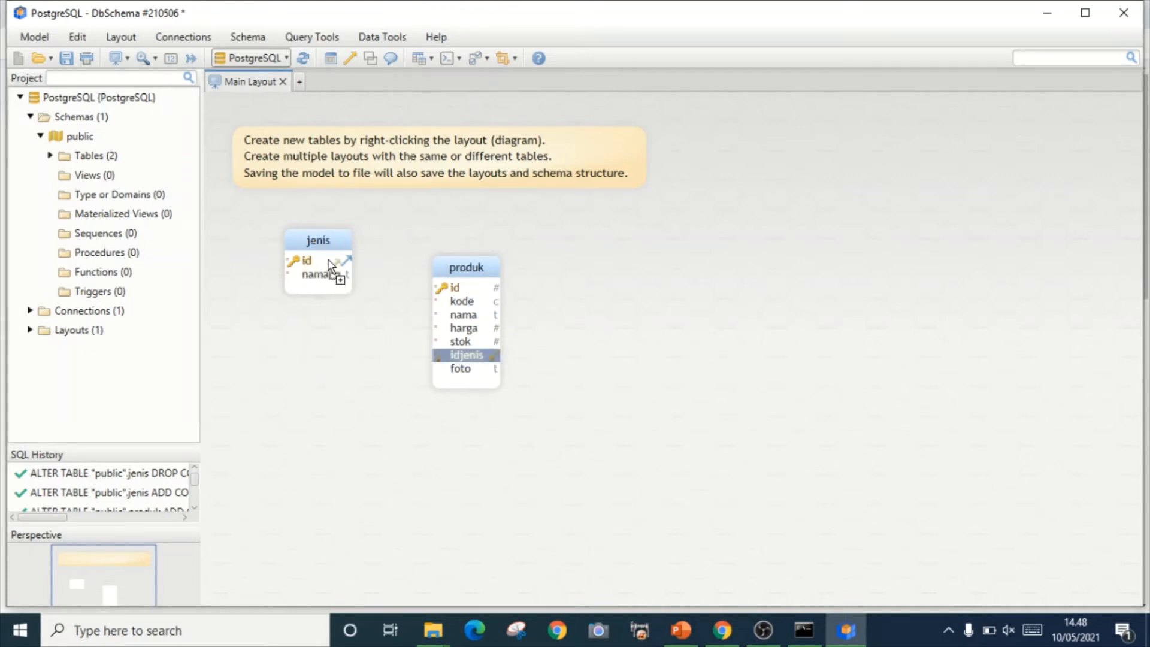
drag(481, 379, 471, 353)
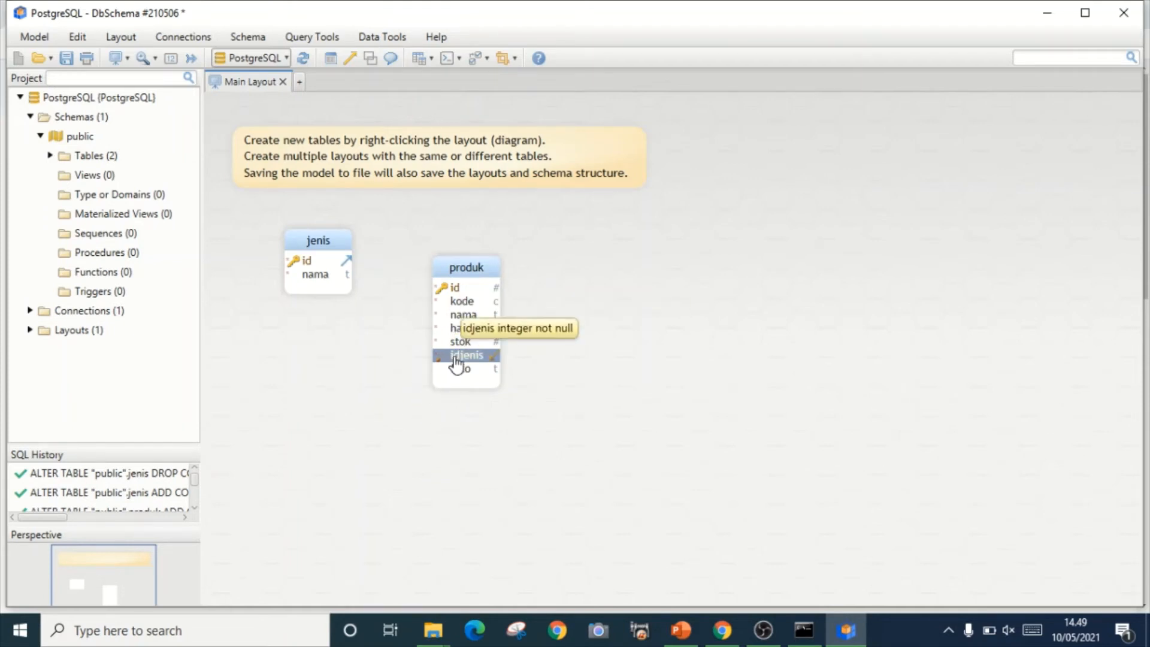
drag(457, 364, 319, 260)
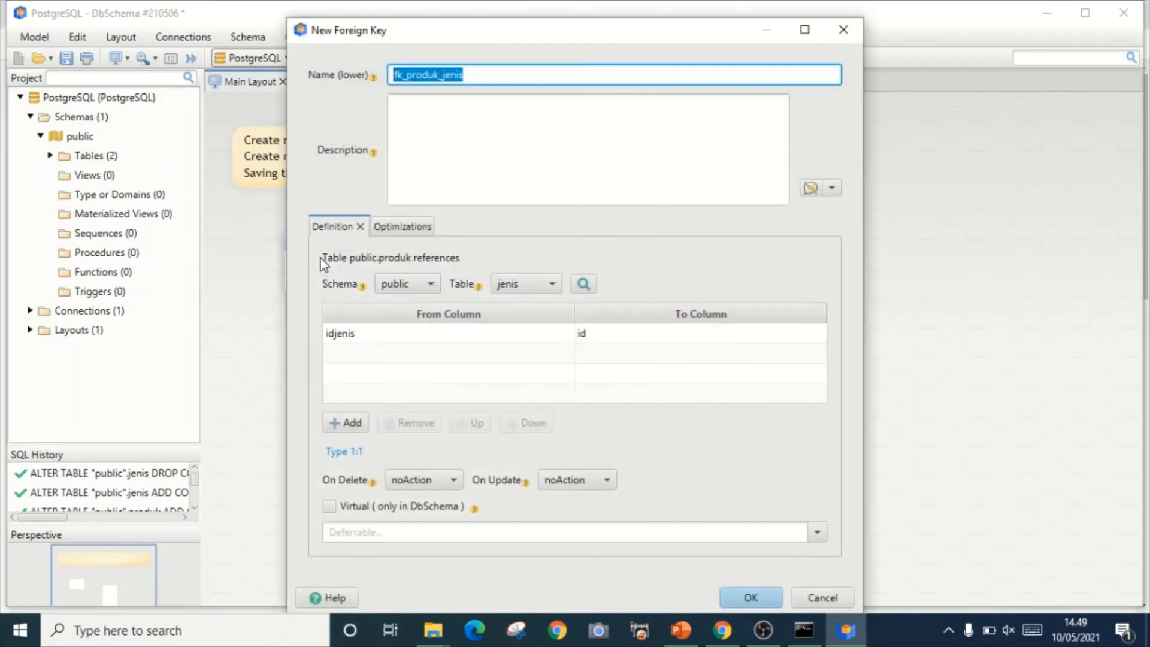
click(501, 76)
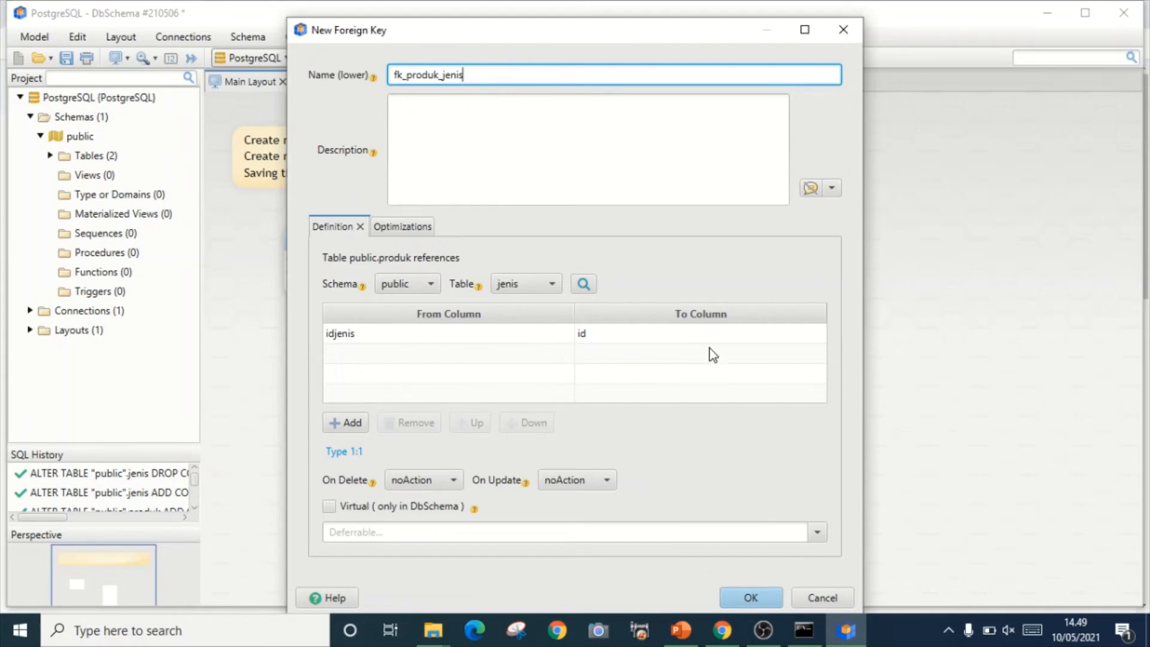
click(758, 598)
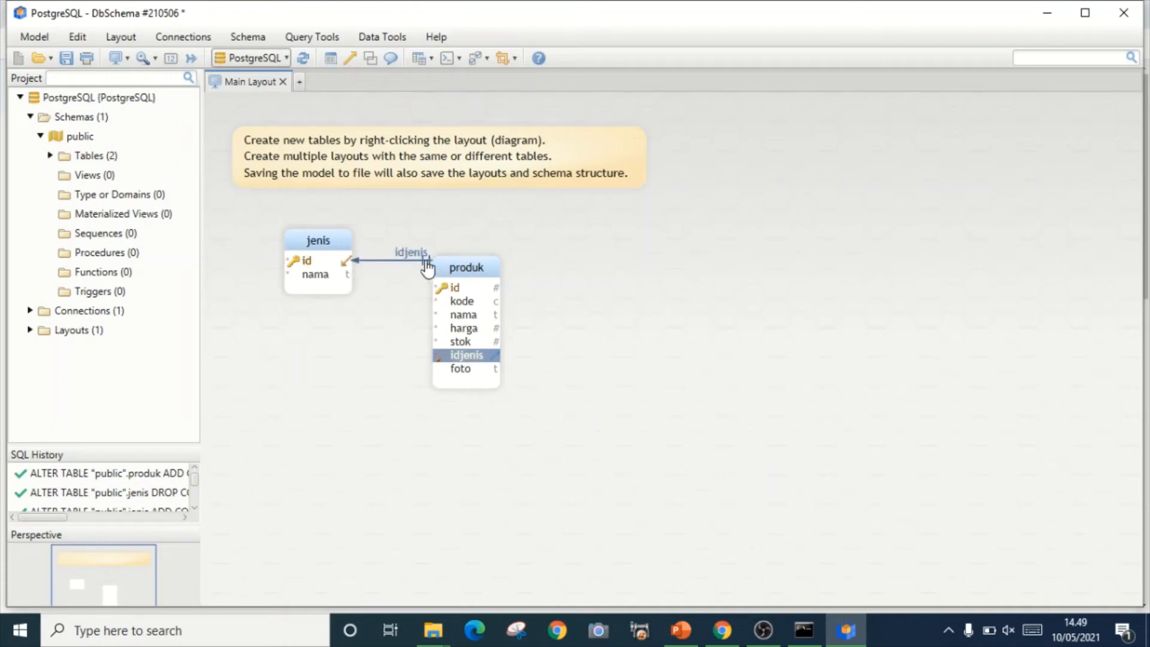
- Switch to SQL Shell (psql) and display the produk and jenis table structures with \d produk and \d jenis to check the foreign key
click(804, 630)
scroll(634, 412, down, 2)
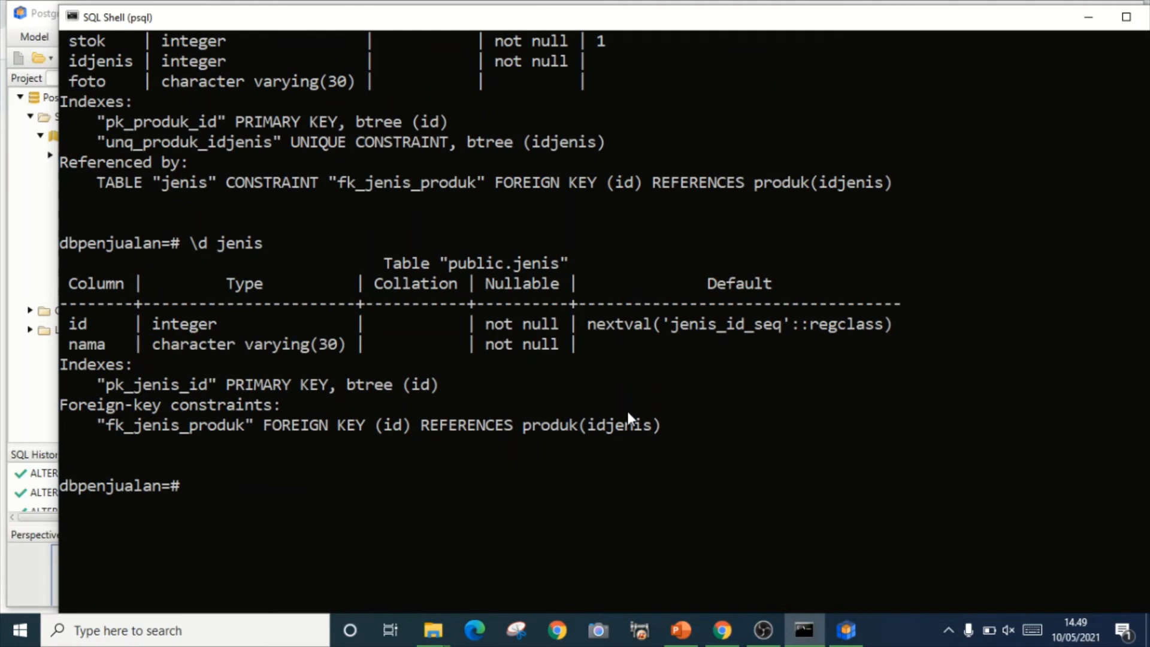
text(\d produk)
key(Return)
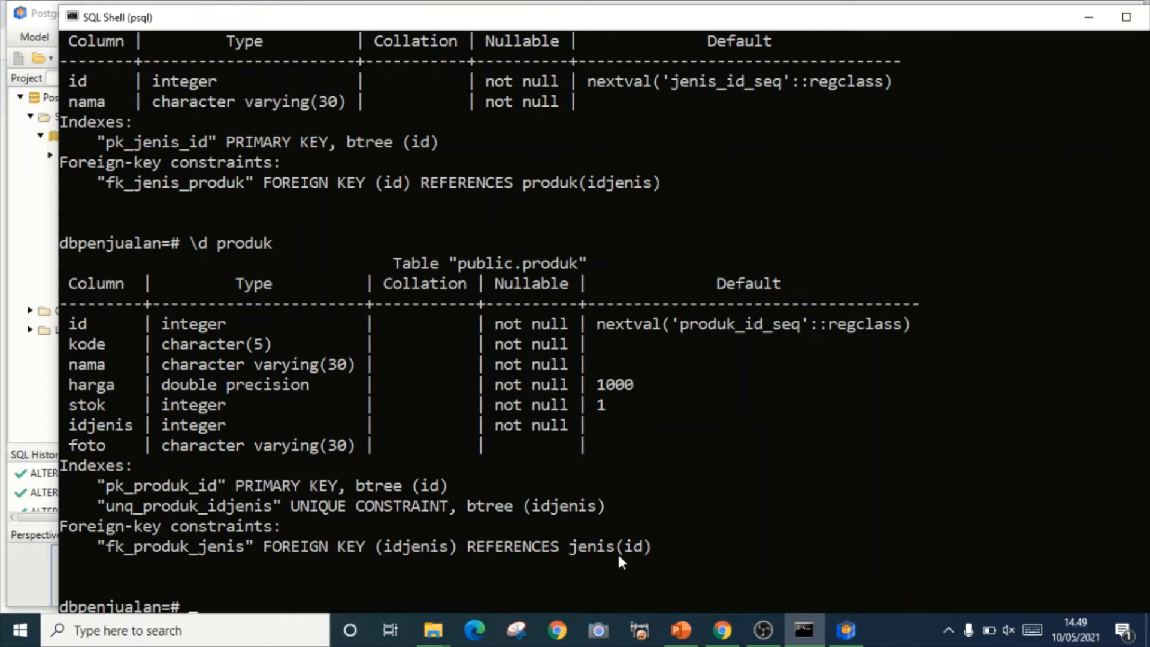
text(\d)
scroll(624, 552, down, 1)
text(jenis)
key(Return)
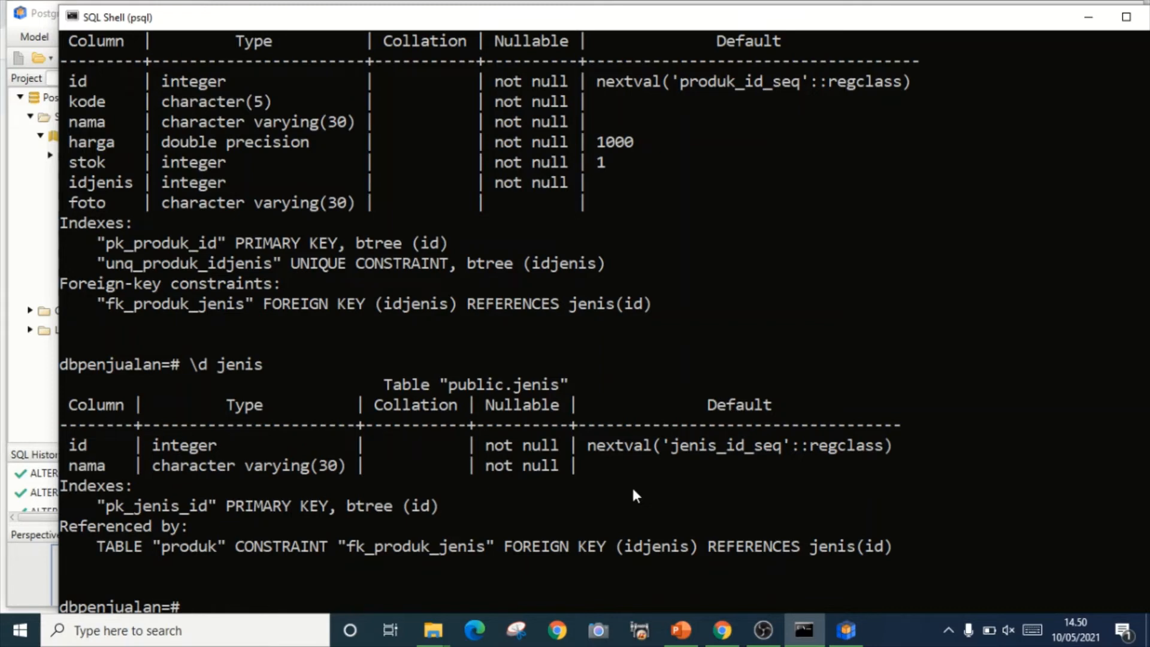
- Return to DbSchema and start a new table named pelanggan
click(1088, 17)
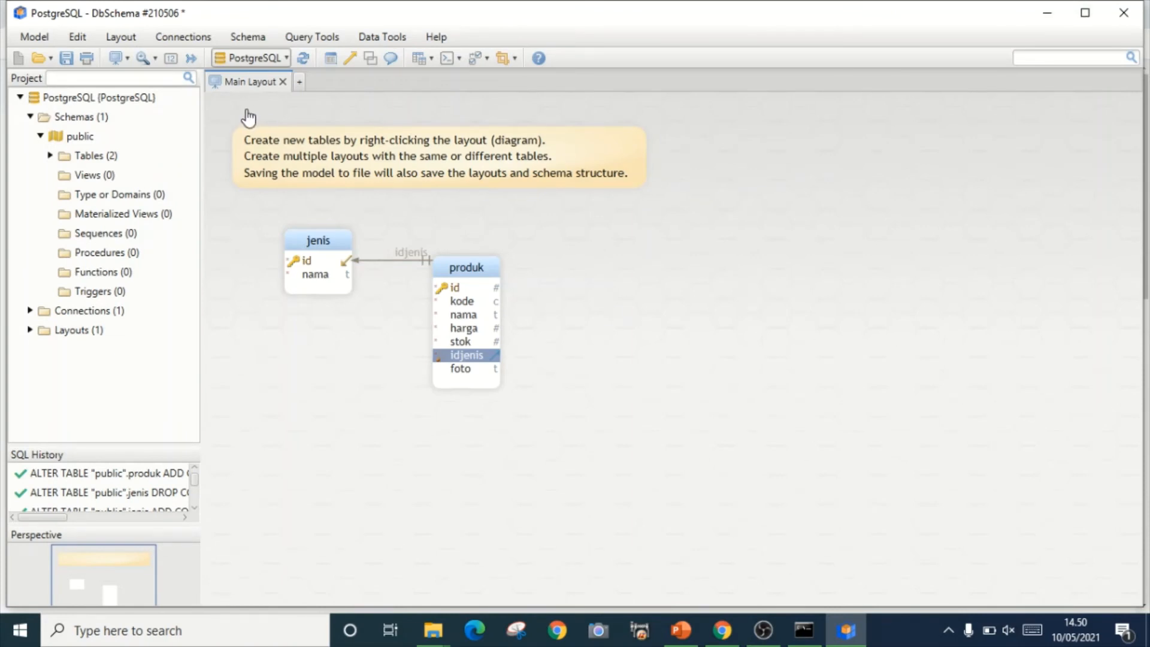
click(330, 59)
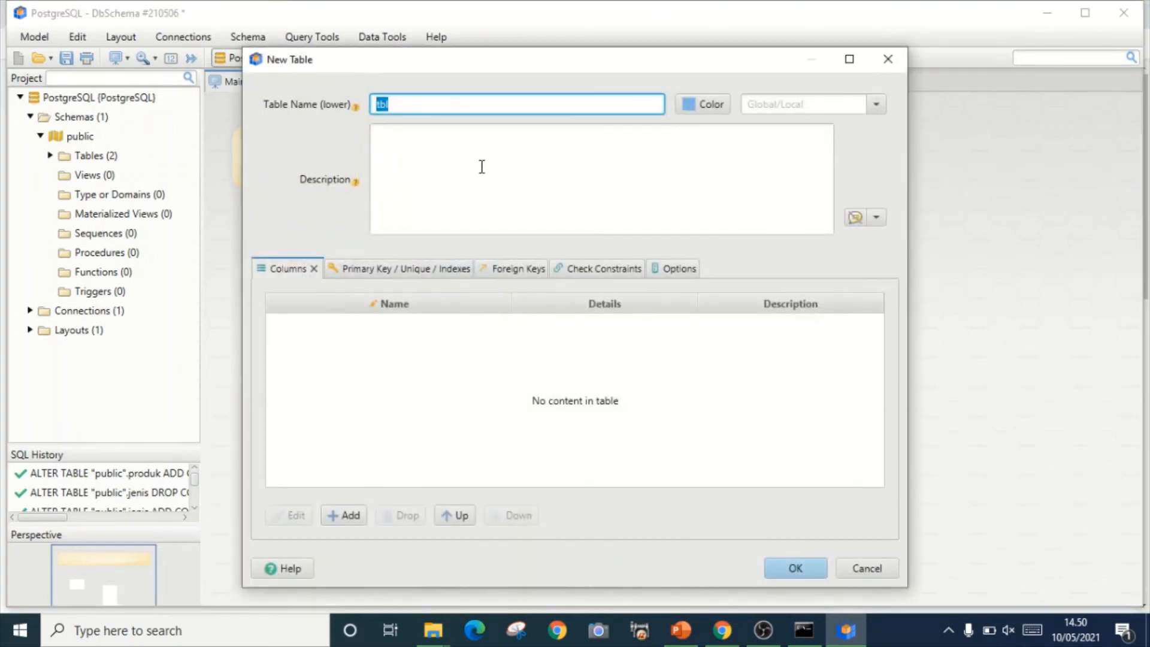
text(pelanggan)
- Add an id column of type serial to the pelanggan table and make it the primary key
click(353, 517)
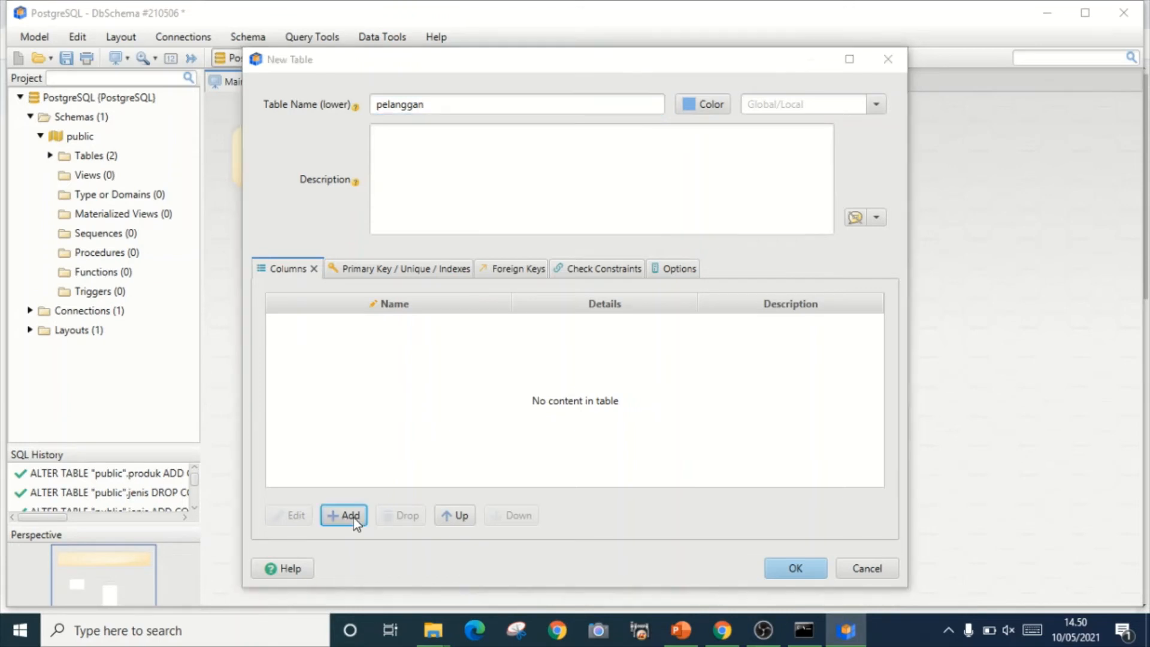
text(id)
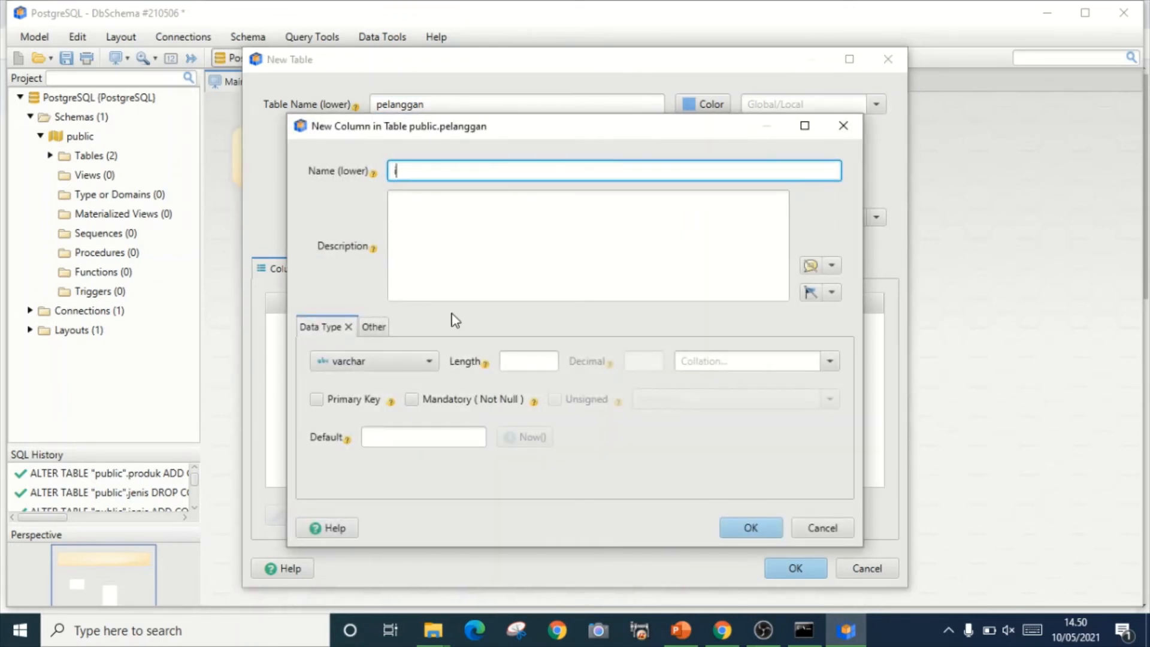
click(405, 366)
scroll(385, 479, down, 8)
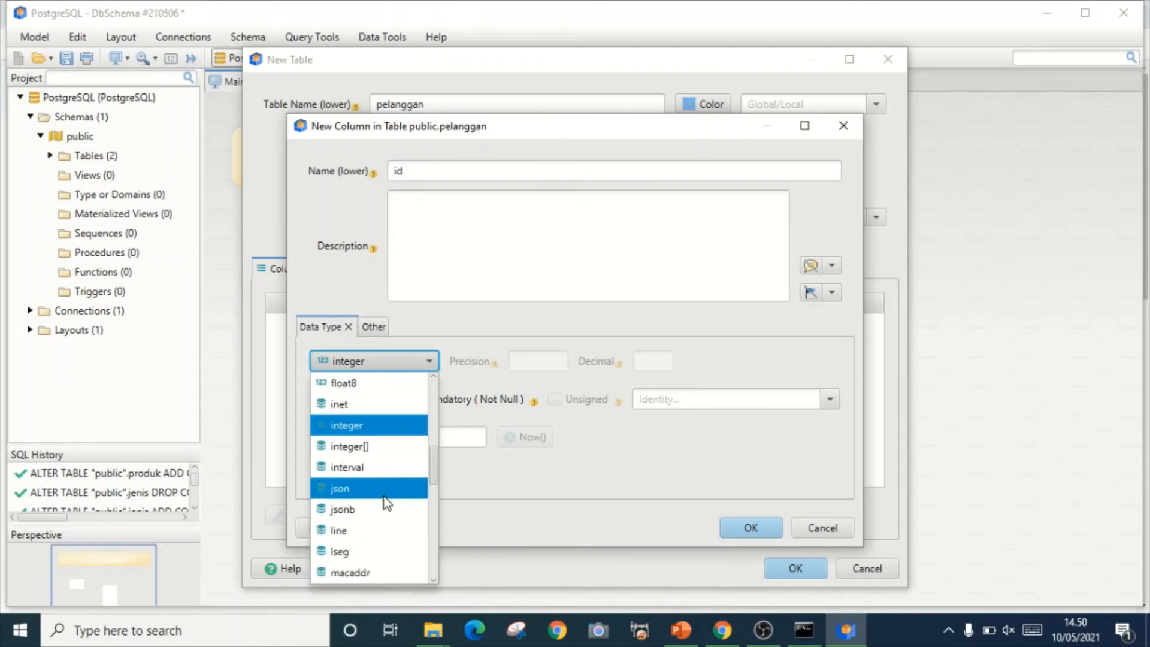
scroll(379, 512, down, 3)
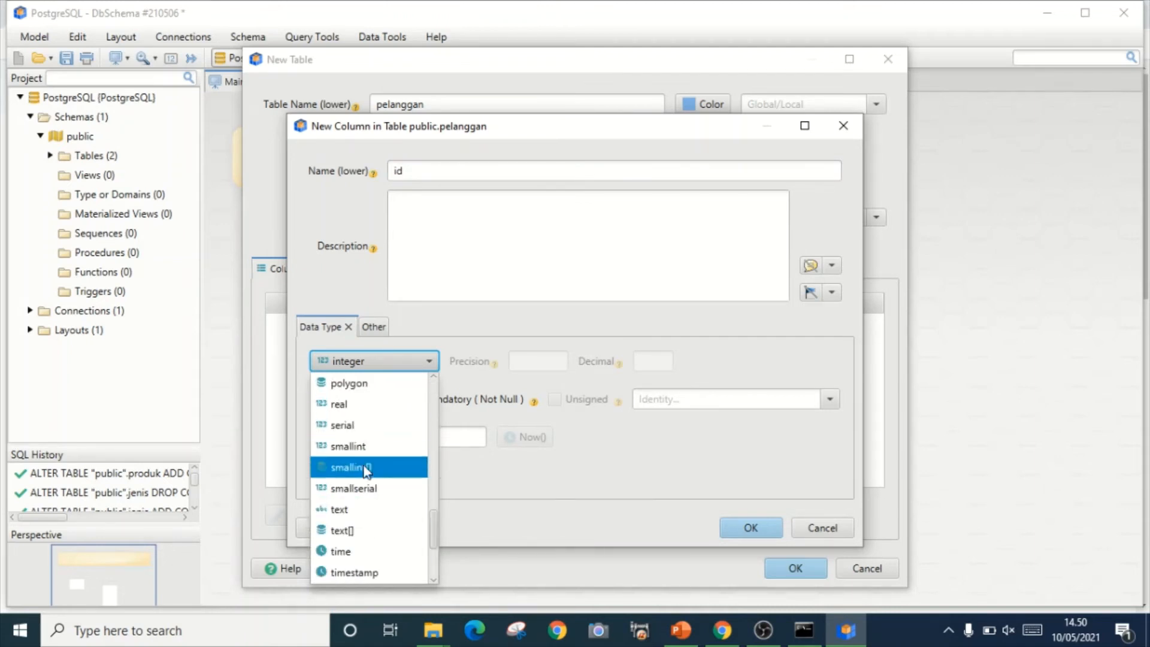
click(361, 431)
click(316, 399)
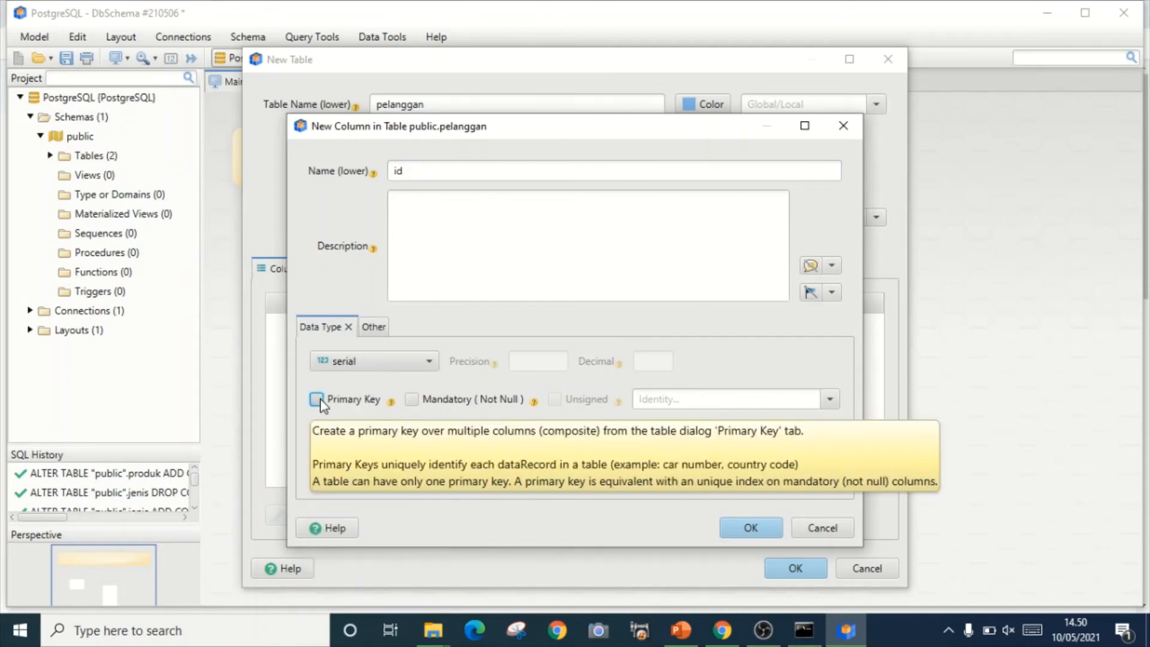
click(739, 525)
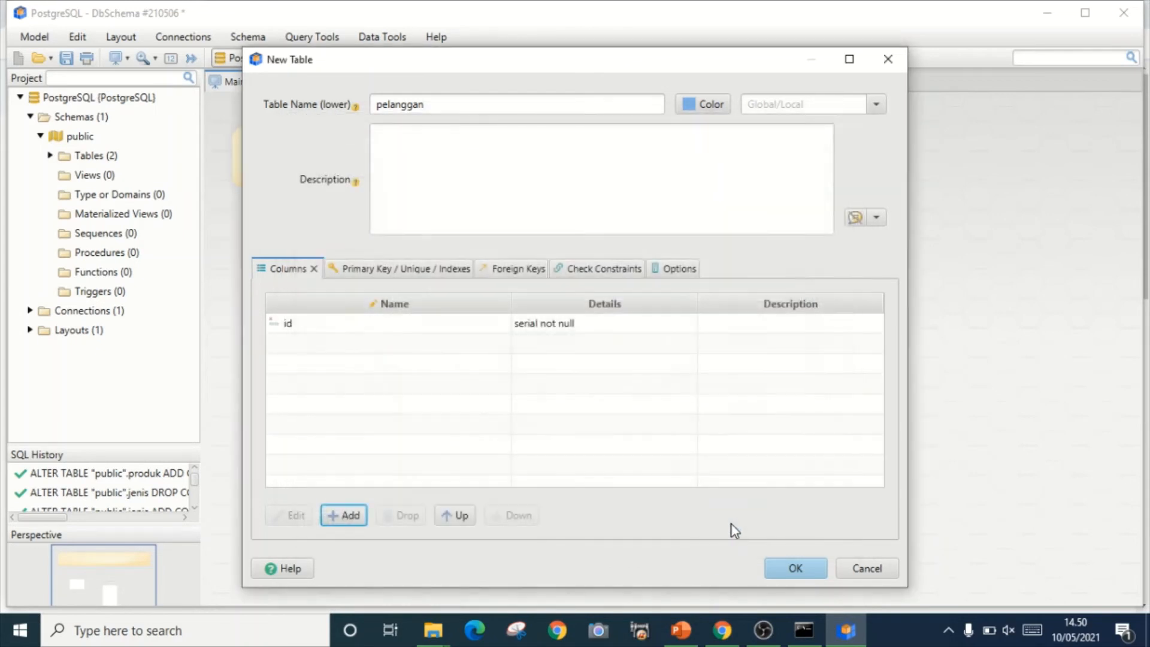
- Add a mandatory nama column of type varchar with length 30 to the pelanggan table
click(348, 515)
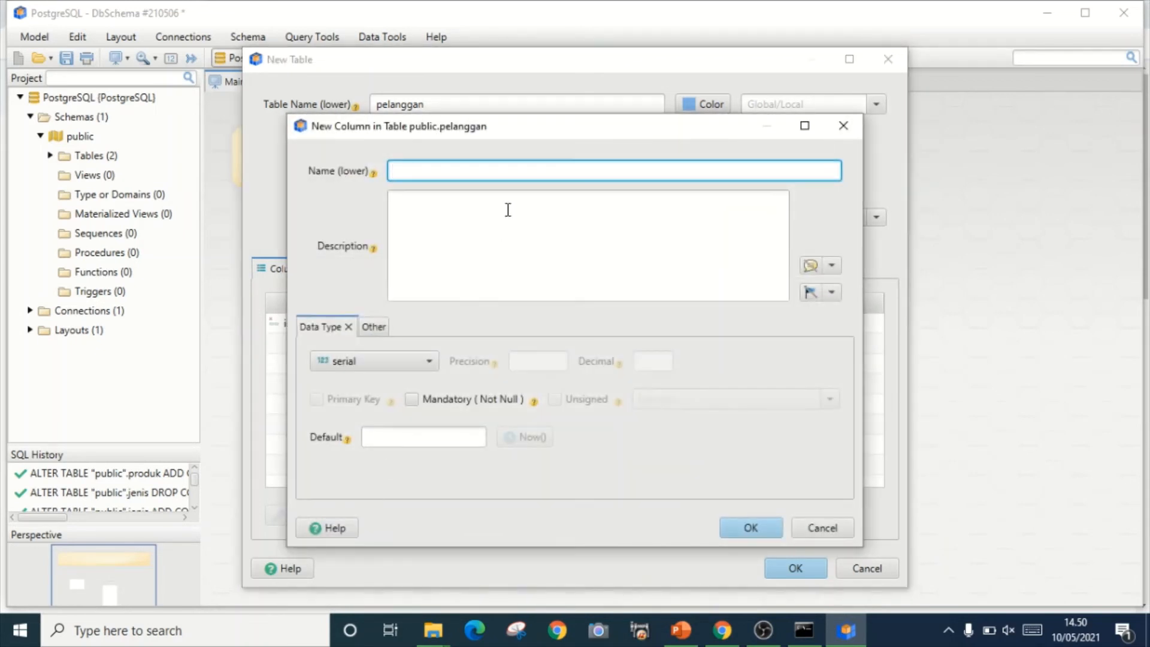
text(nama)
click(397, 362)
scroll(409, 459, down, 3)
scroll(398, 534, down, 2)
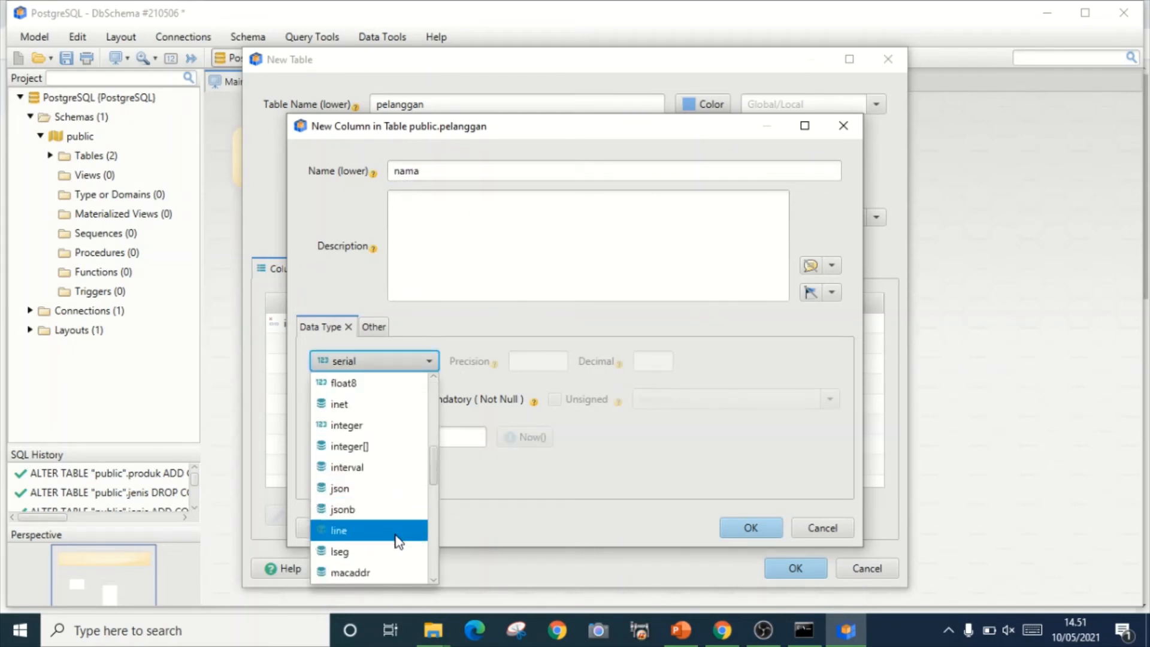
scroll(397, 552, down, 3)
scroll(397, 553, down, 2)
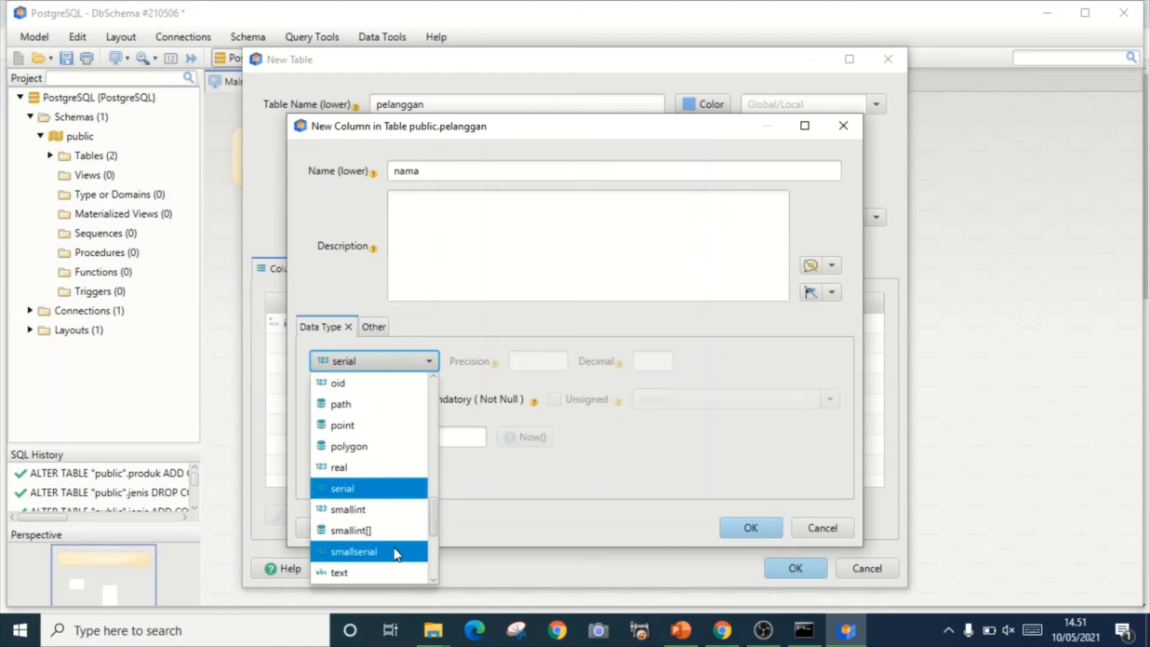
scroll(396, 552, down, 1)
scroll(396, 552, down, 1)
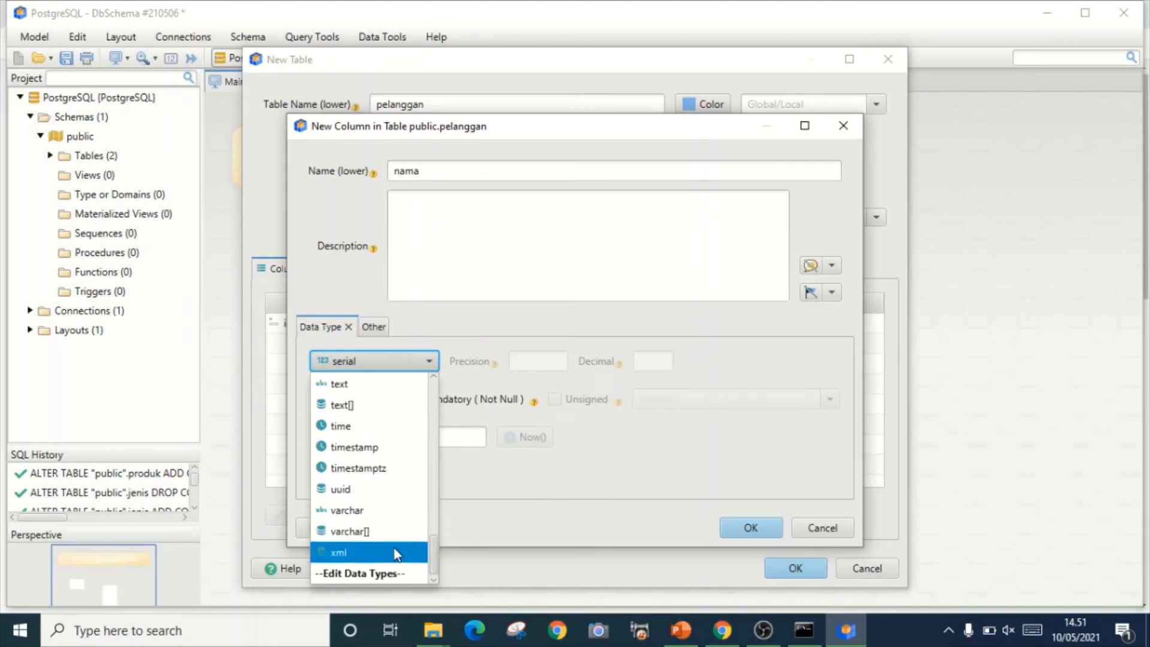
click(398, 510)
click(548, 360)
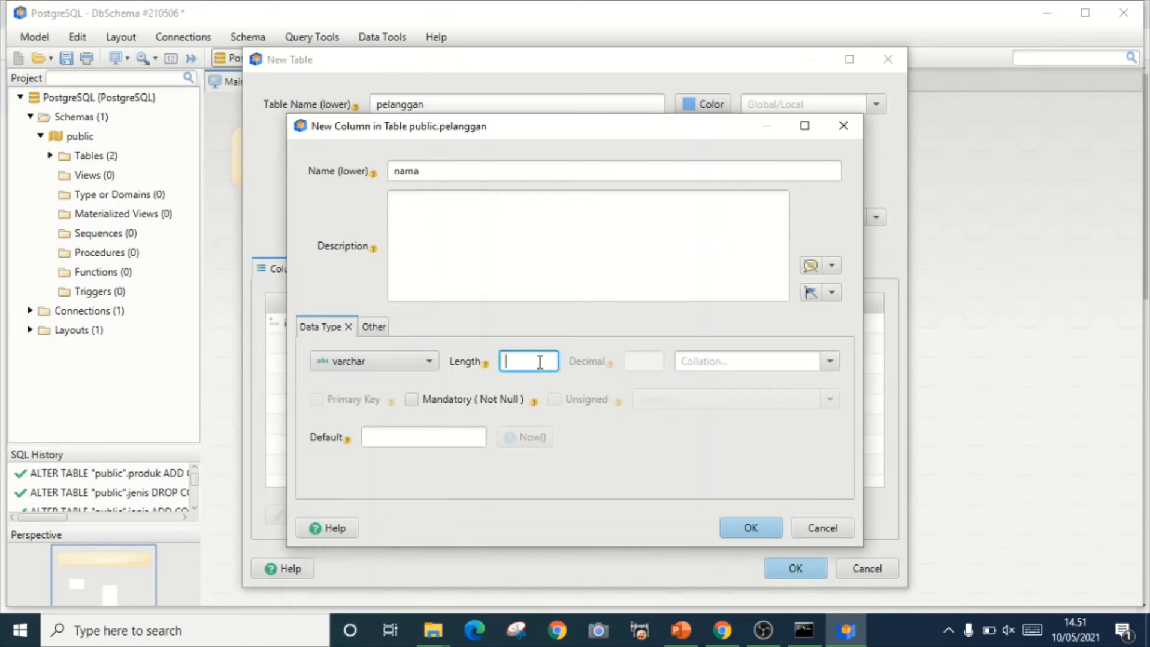
text(30)
click(411, 400)
click(751, 528)
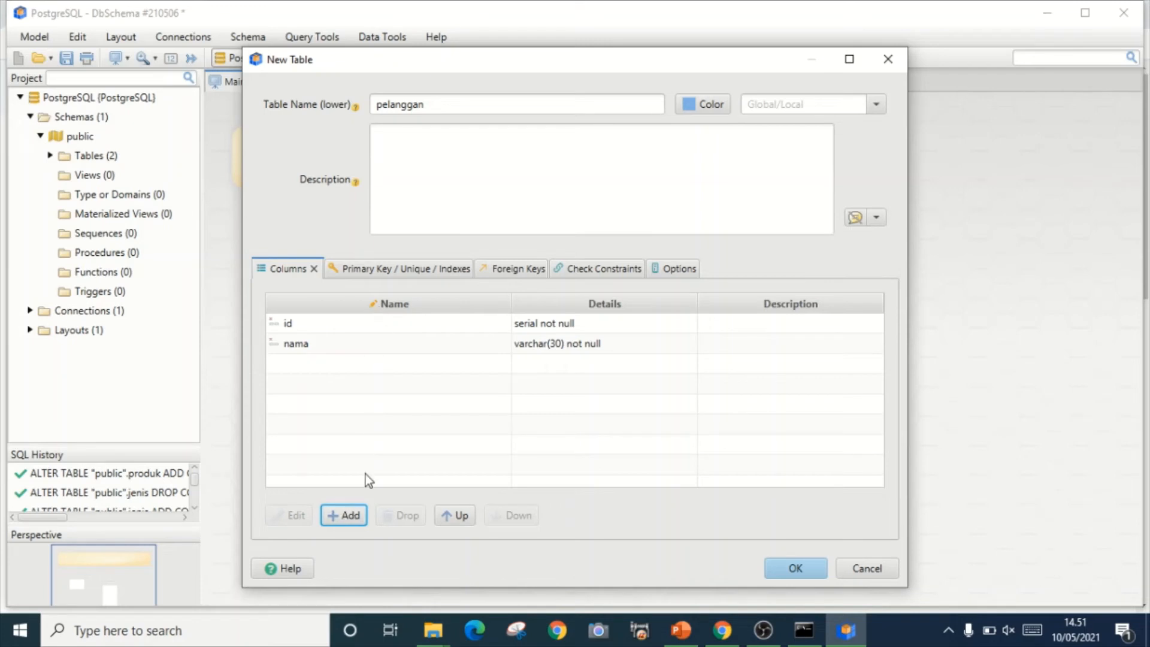
- Add a mandatory hp column of type varchar with length 15 to the pelanggan table
click(345, 516)
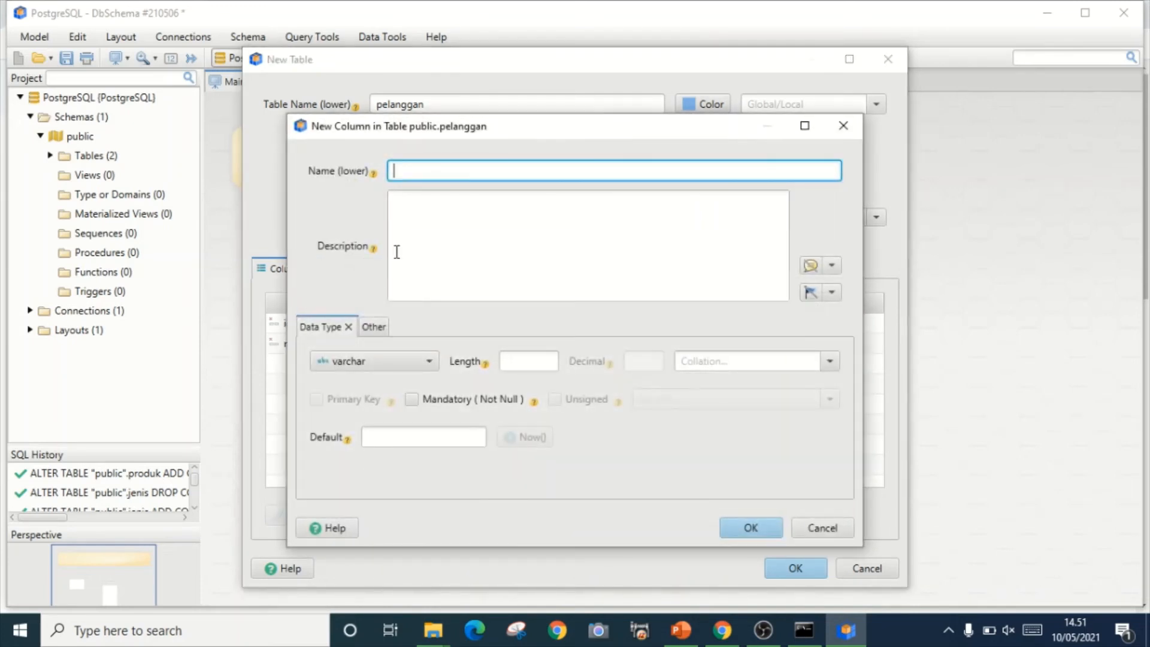
text(hp)
click(394, 364)
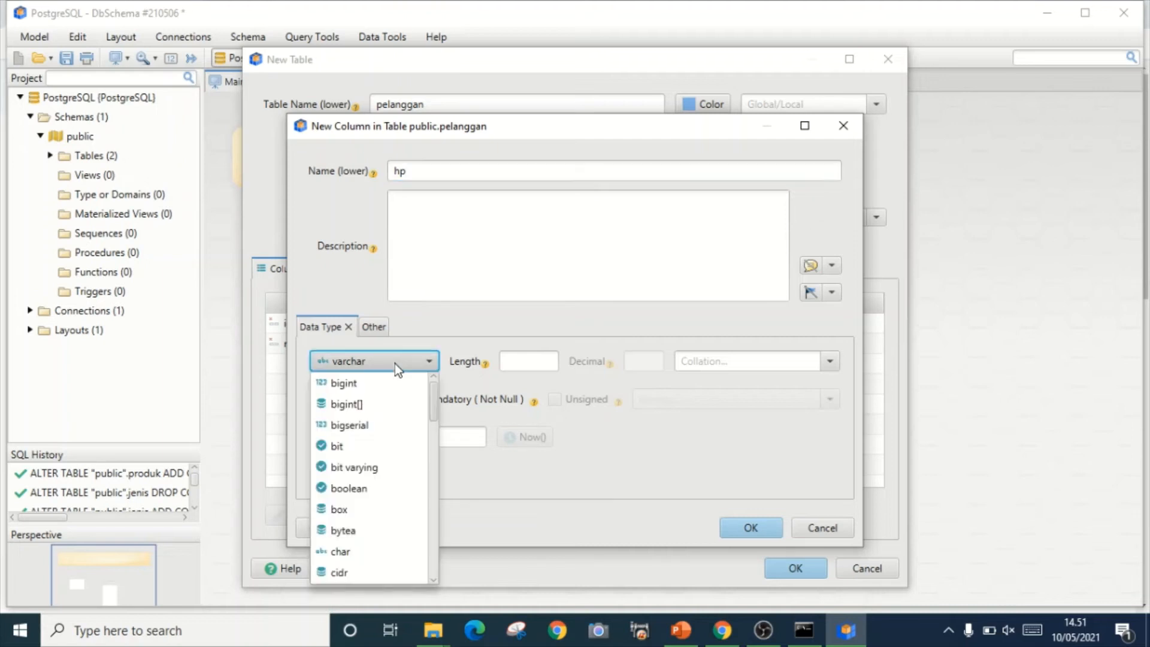
click(394, 365)
click(537, 362)
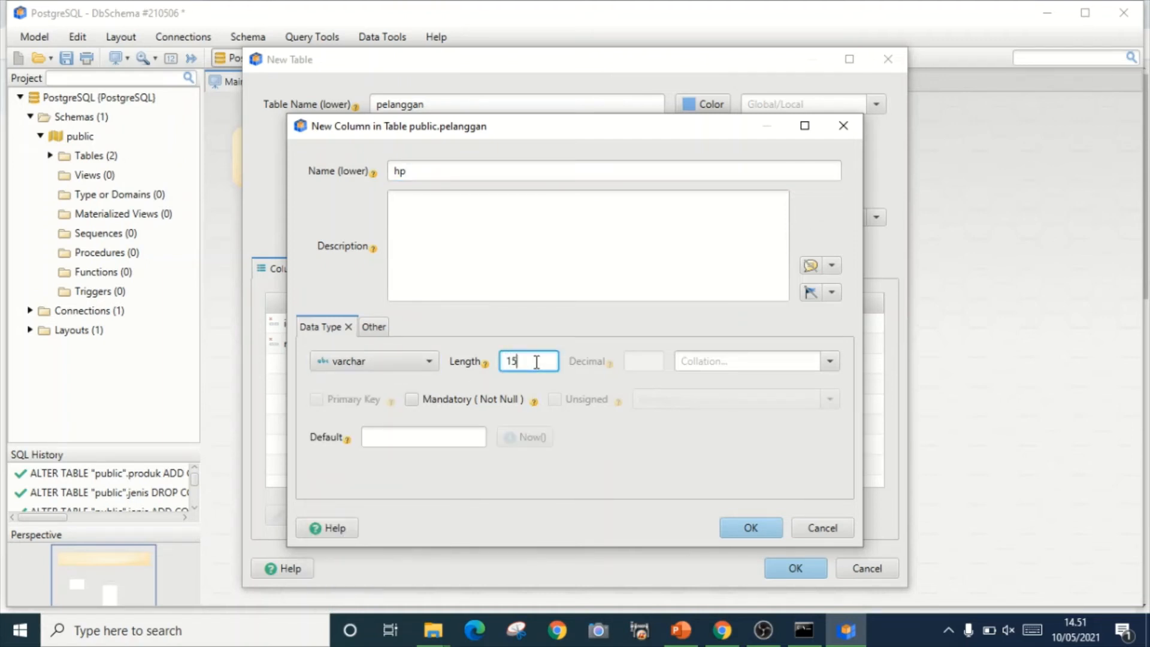
click(487, 402)
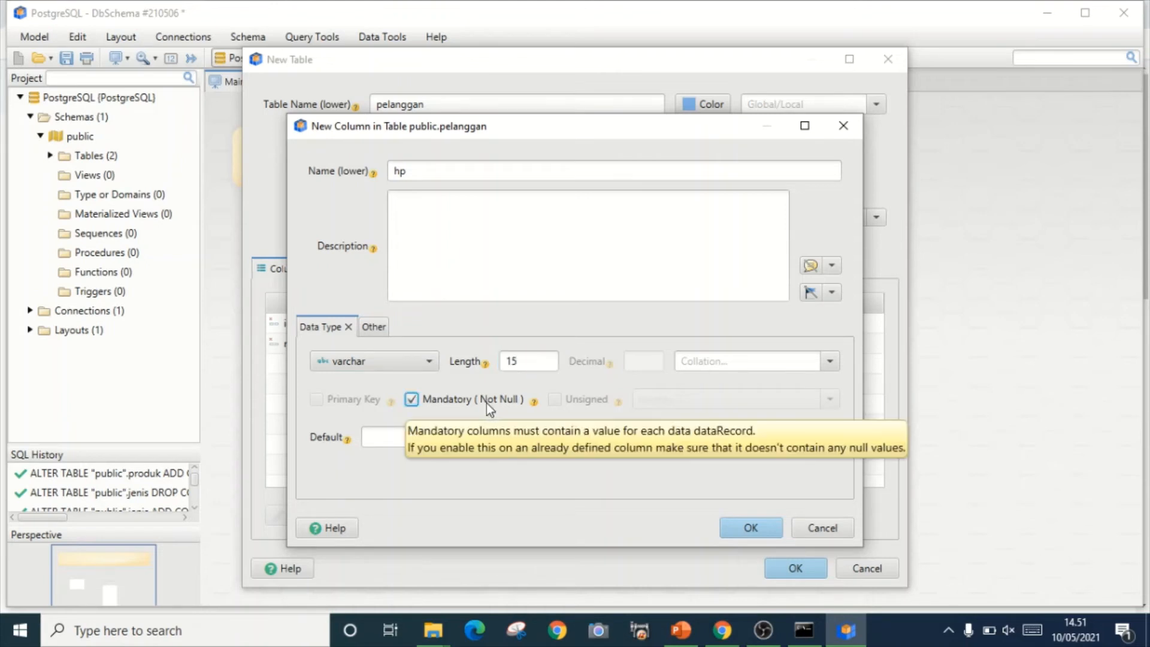
click(750, 529)
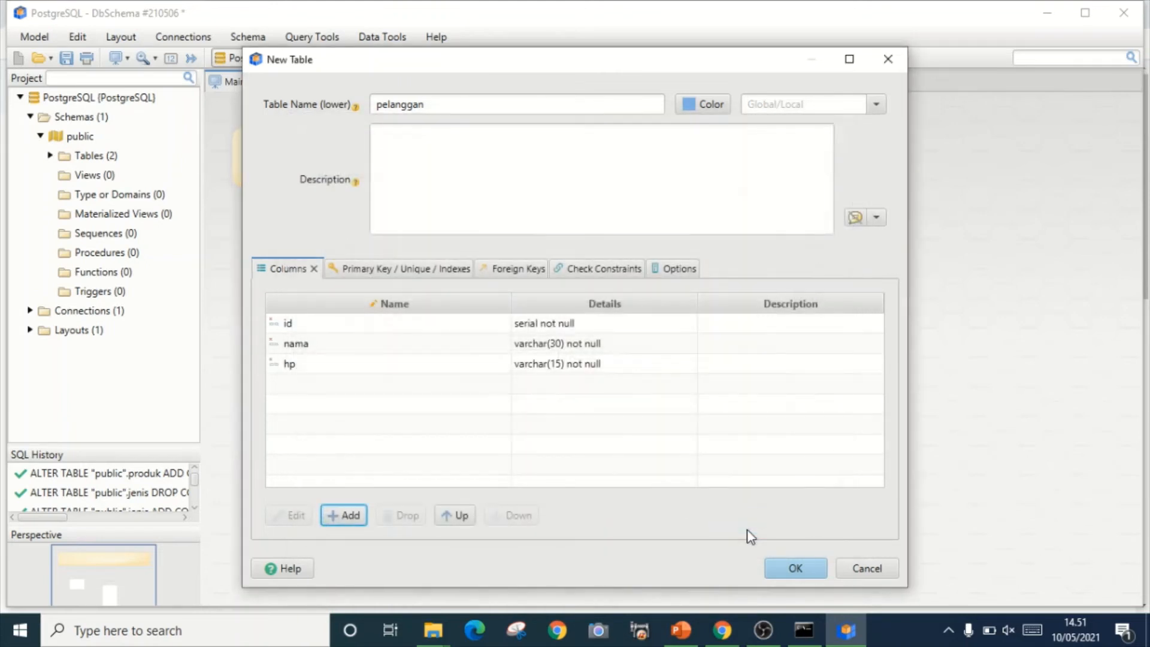
- Add a mandatory email column of type varchar with length 30 to the pelanggan table
click(350, 514)
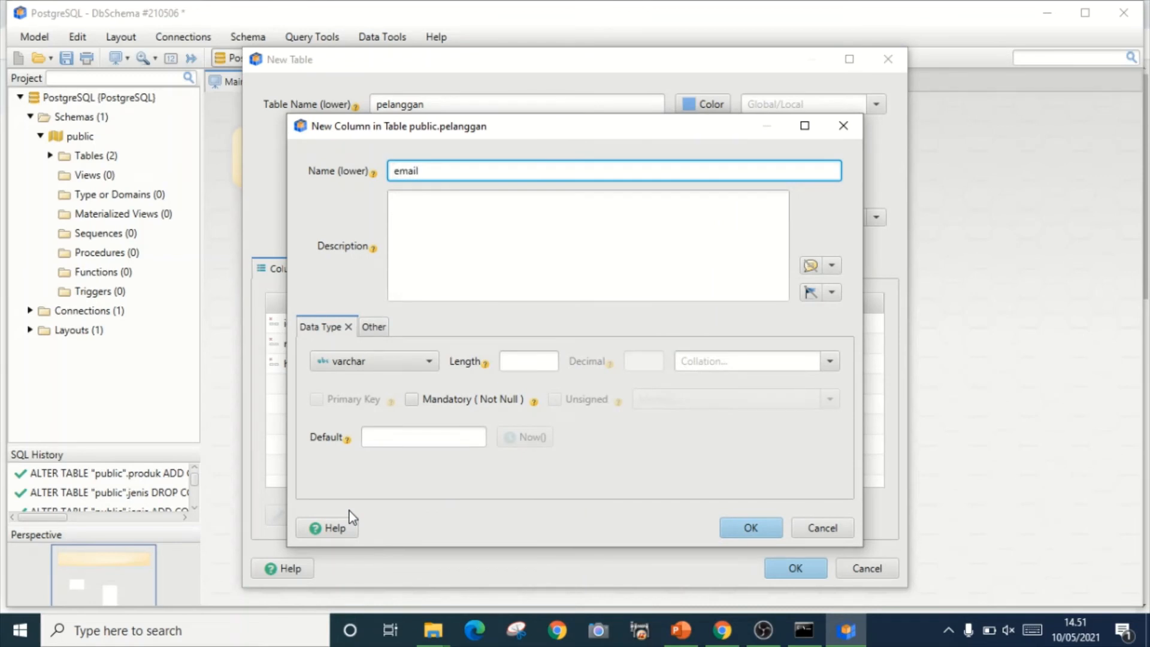
click(426, 366)
click(420, 369)
click(529, 363)
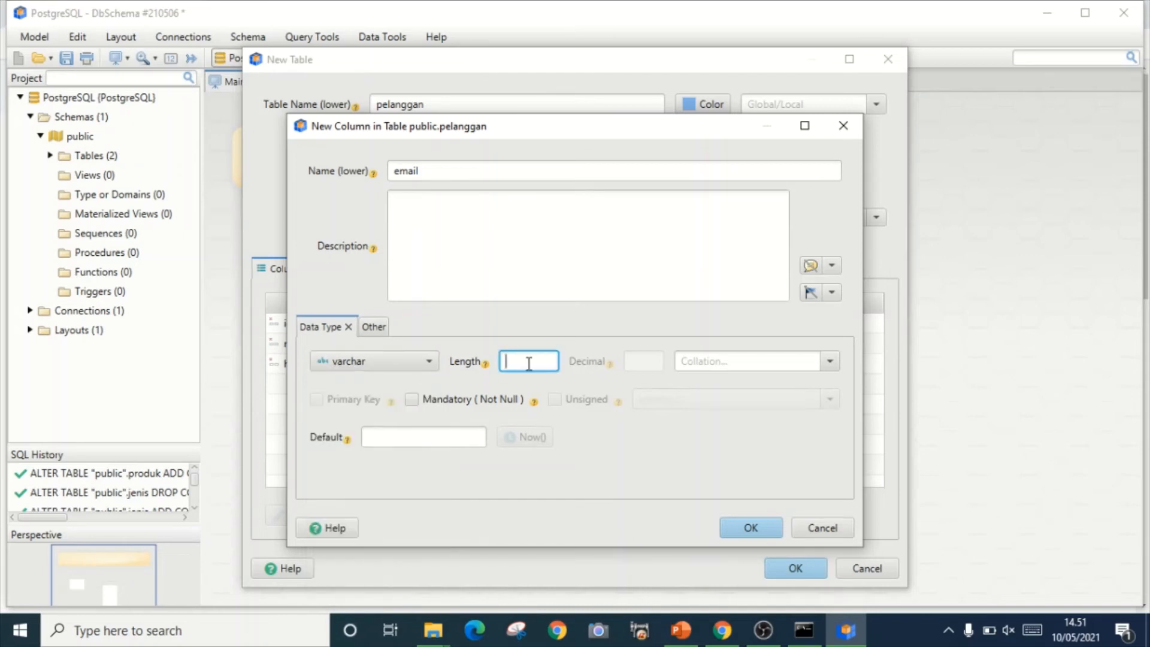
text(30)
click(417, 400)
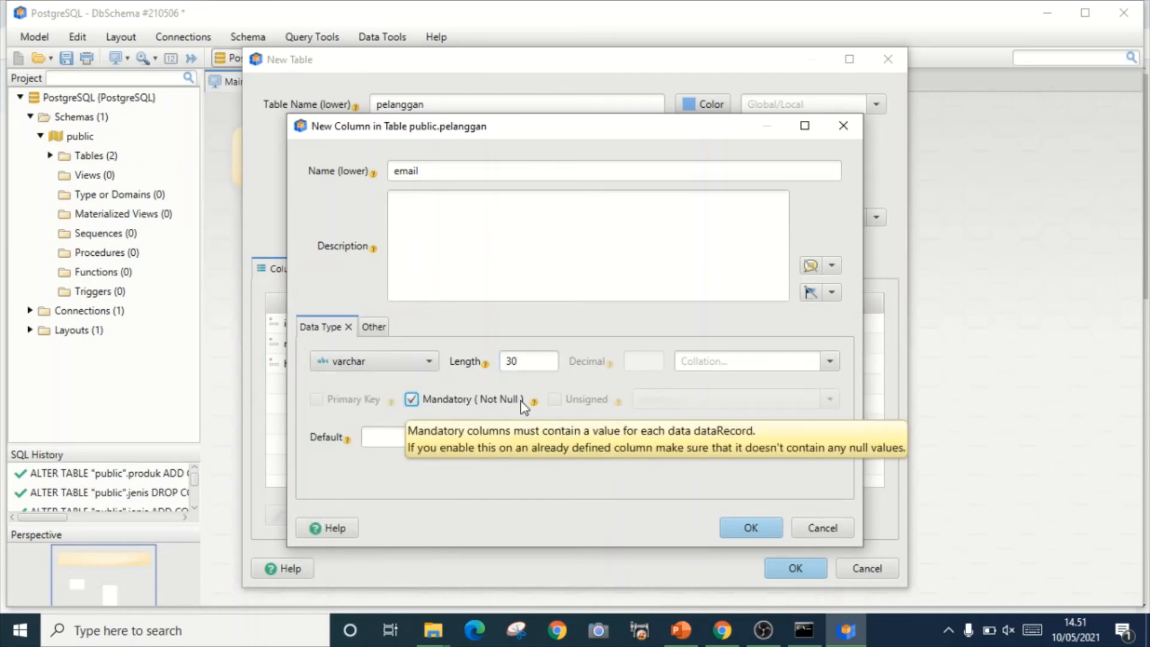
click(755, 527)
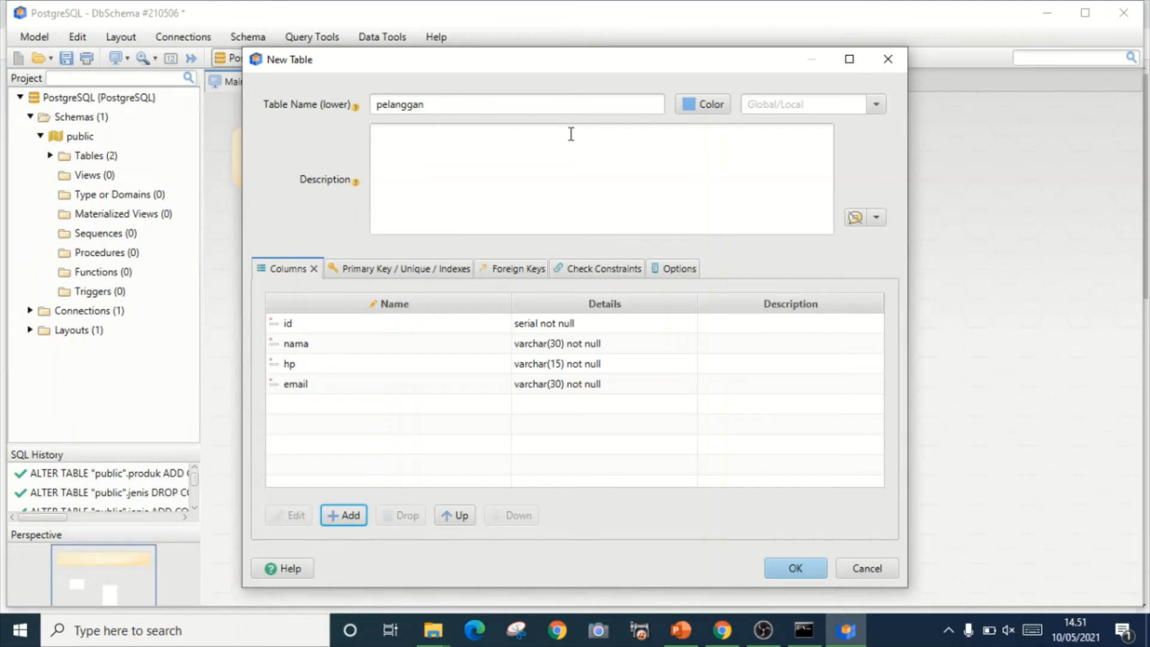
- Add an alamat column of type text to the pelanggan table and create the table
click(344, 515)
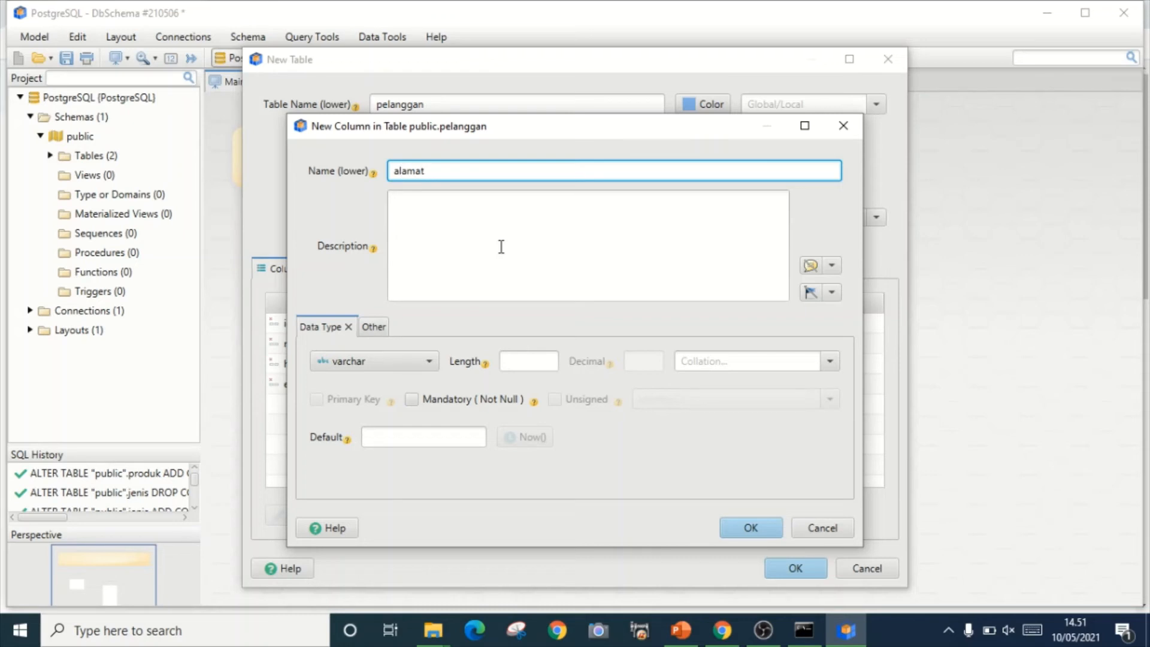
click(391, 359)
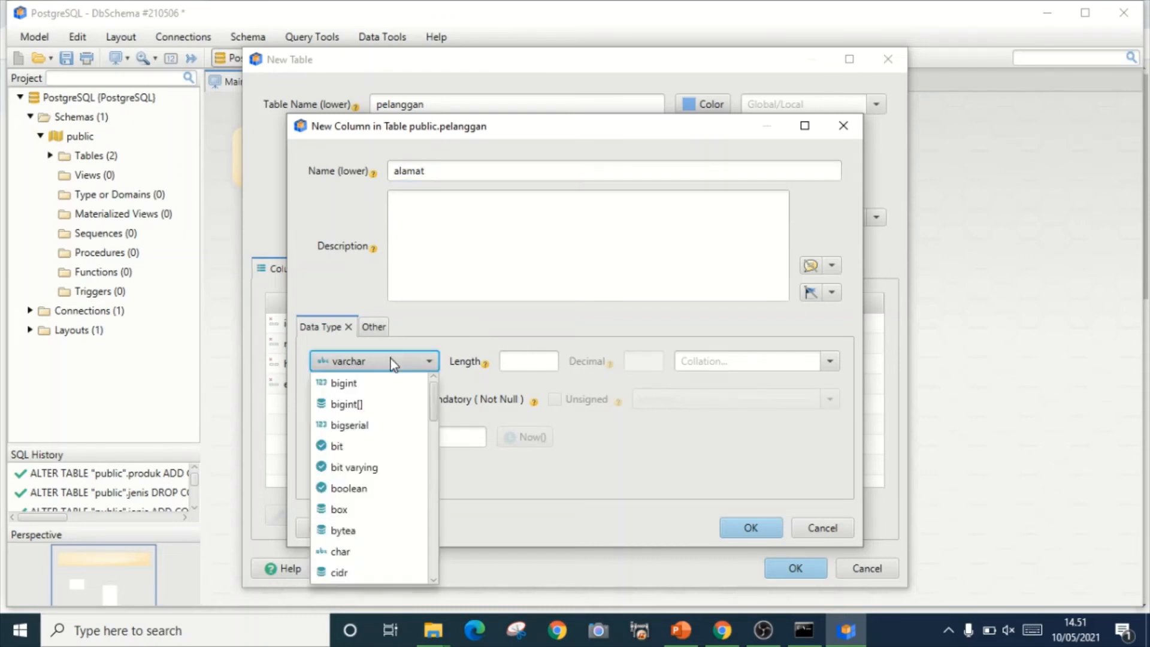
drag(432, 409, 429, 532)
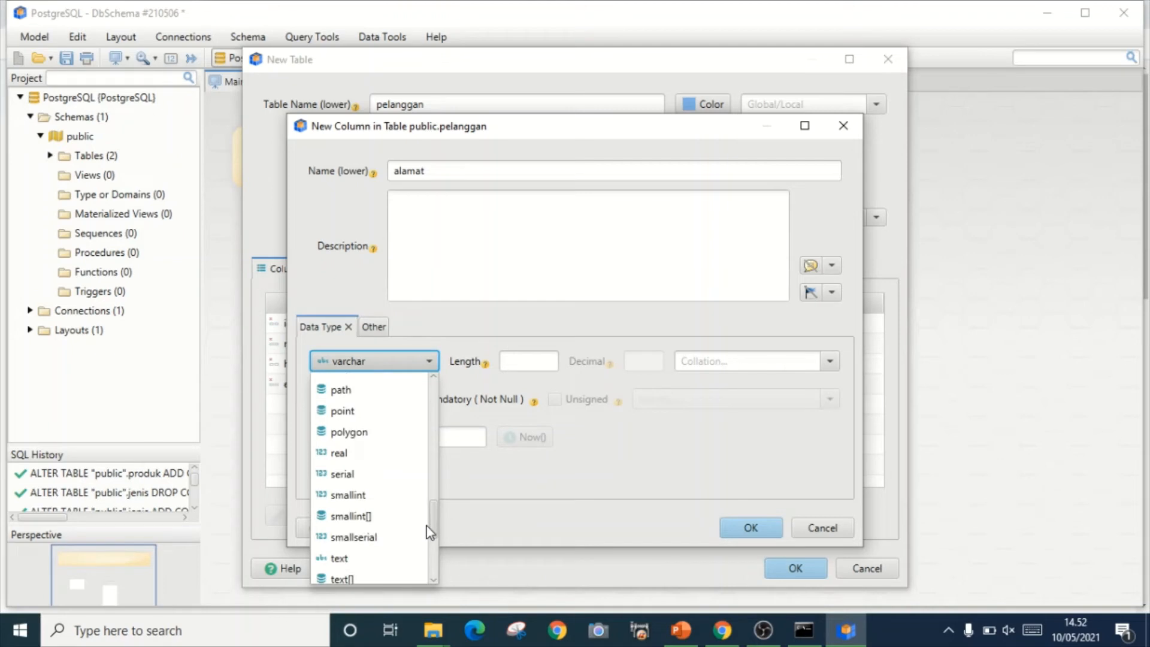
click(347, 558)
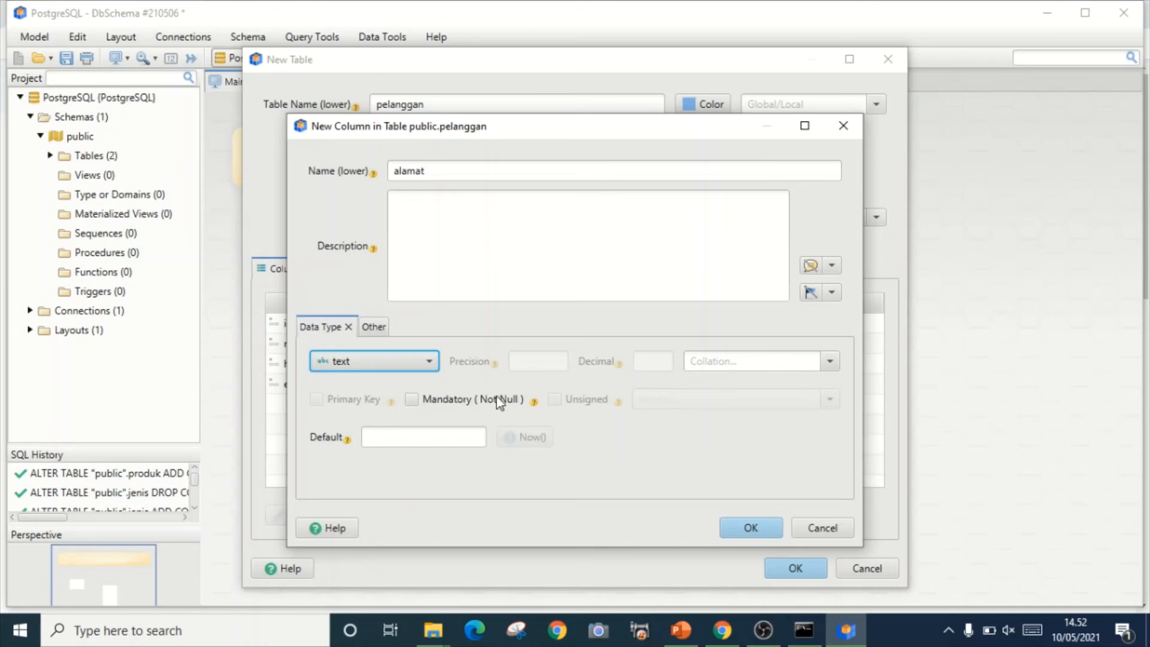
click(750, 527)
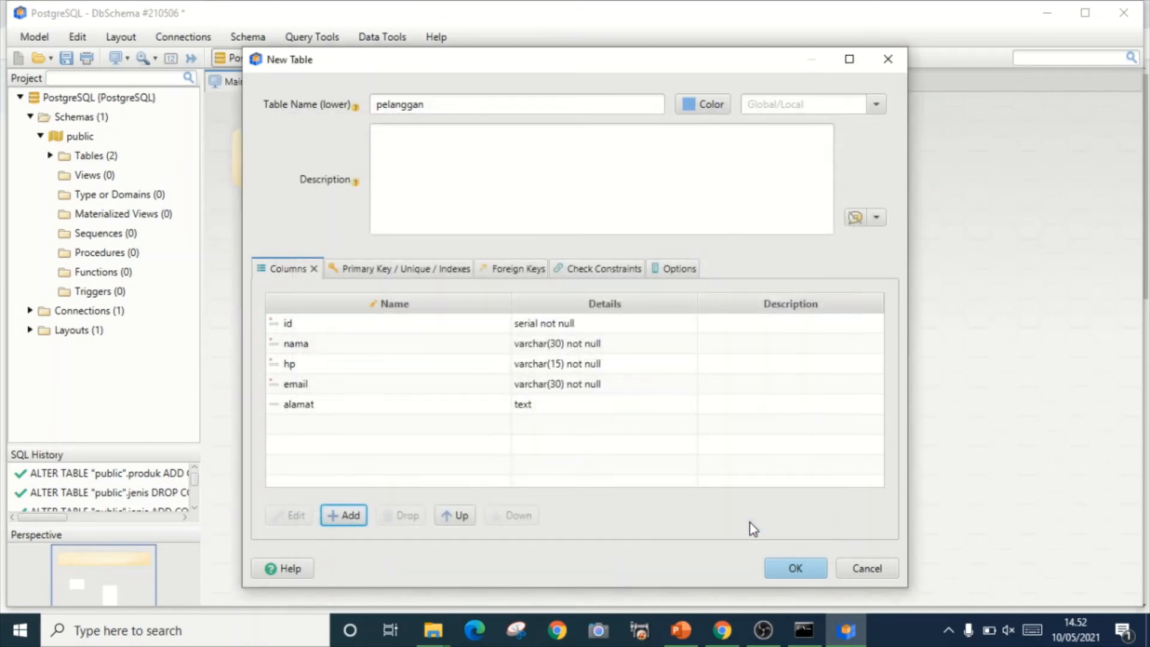
click(809, 572)
- Rearrange the diagram so produk sits below and right of jenis, and pelanggan stands apart to the right of both
drag(470, 270, 674, 278)
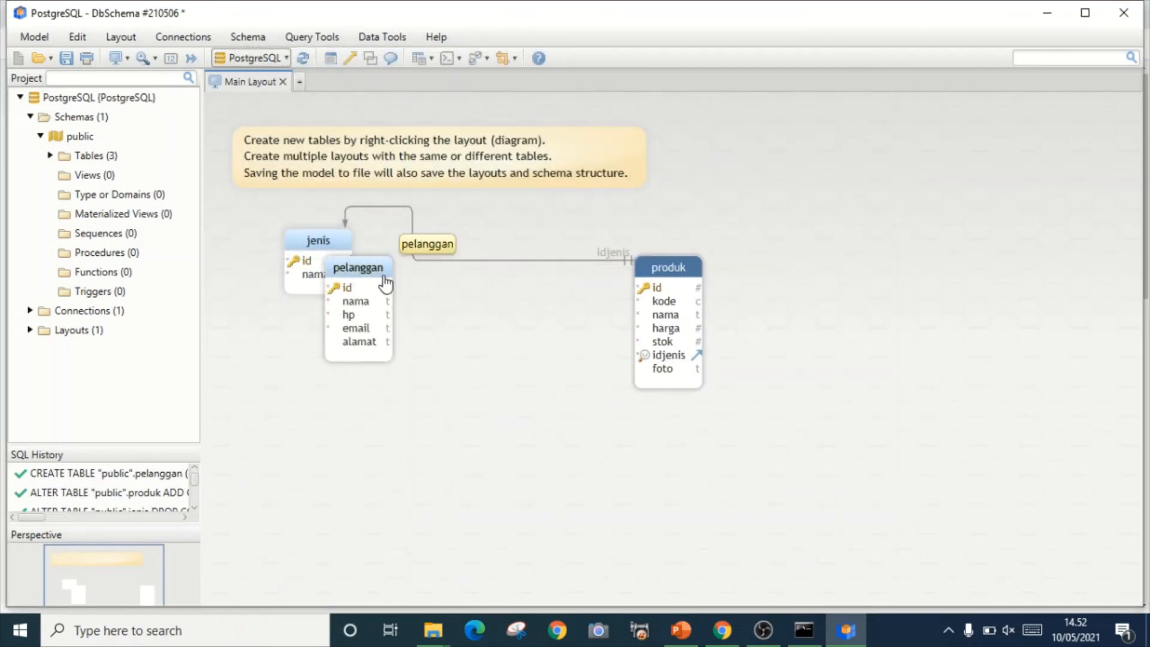
drag(380, 279, 871, 192)
drag(336, 248, 296, 237)
drag(639, 287, 383, 340)
drag(846, 207, 670, 231)
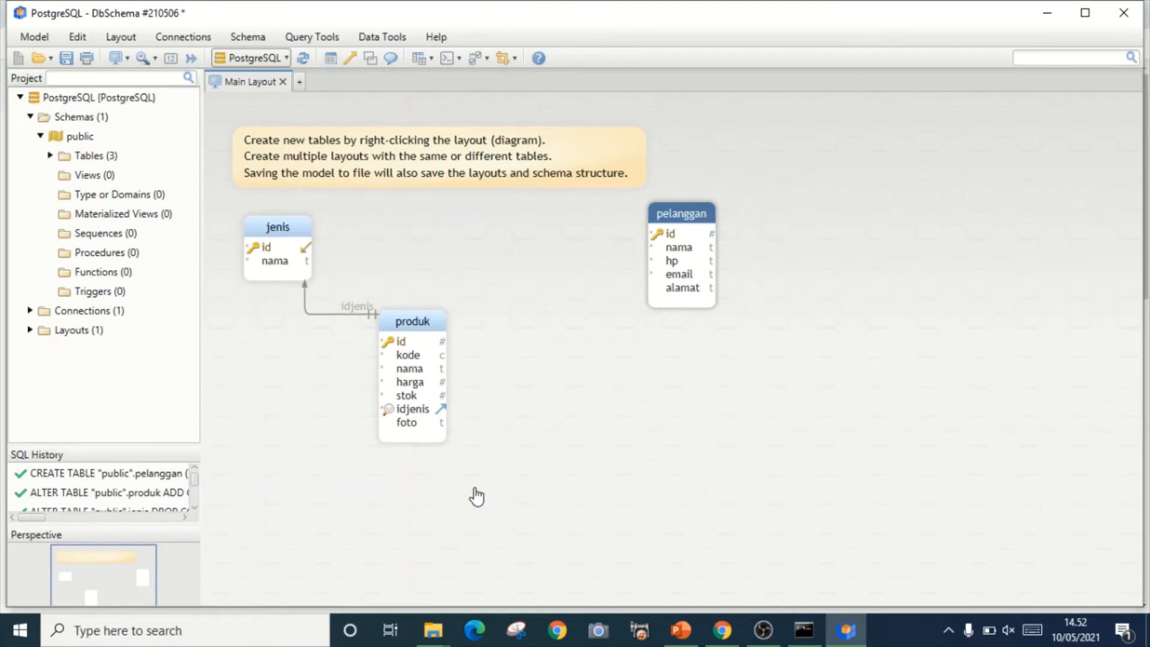
- Start a new table named pembelian and add an id column of type serial as its primary key
click(330, 59)
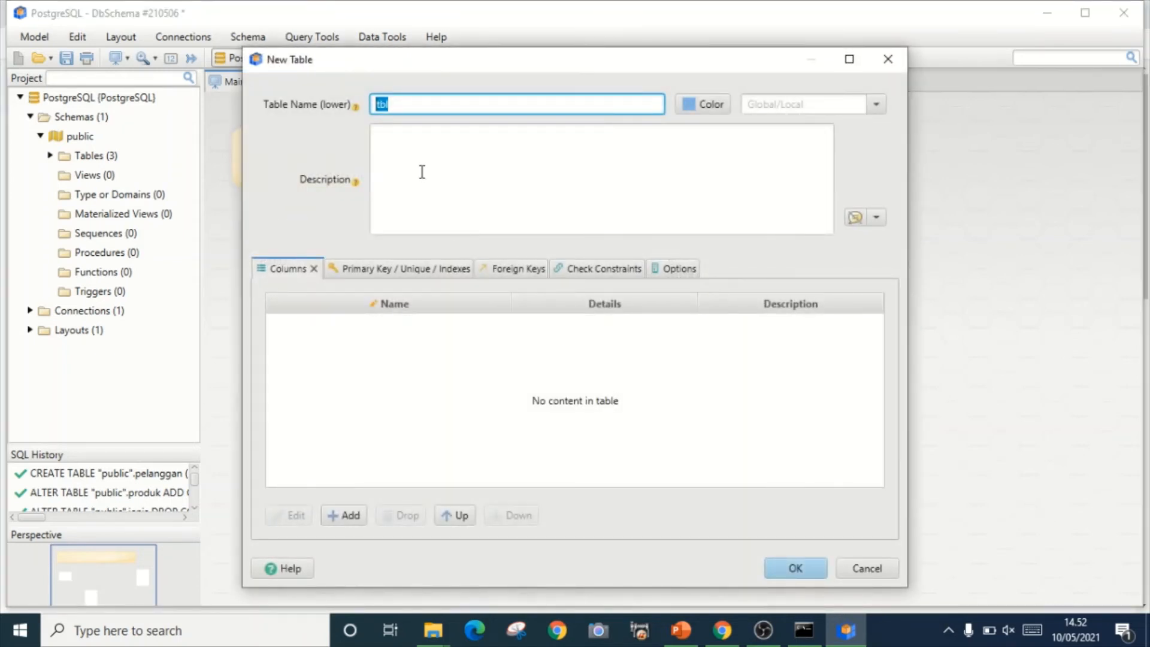
text(pembelian)
click(343, 516)
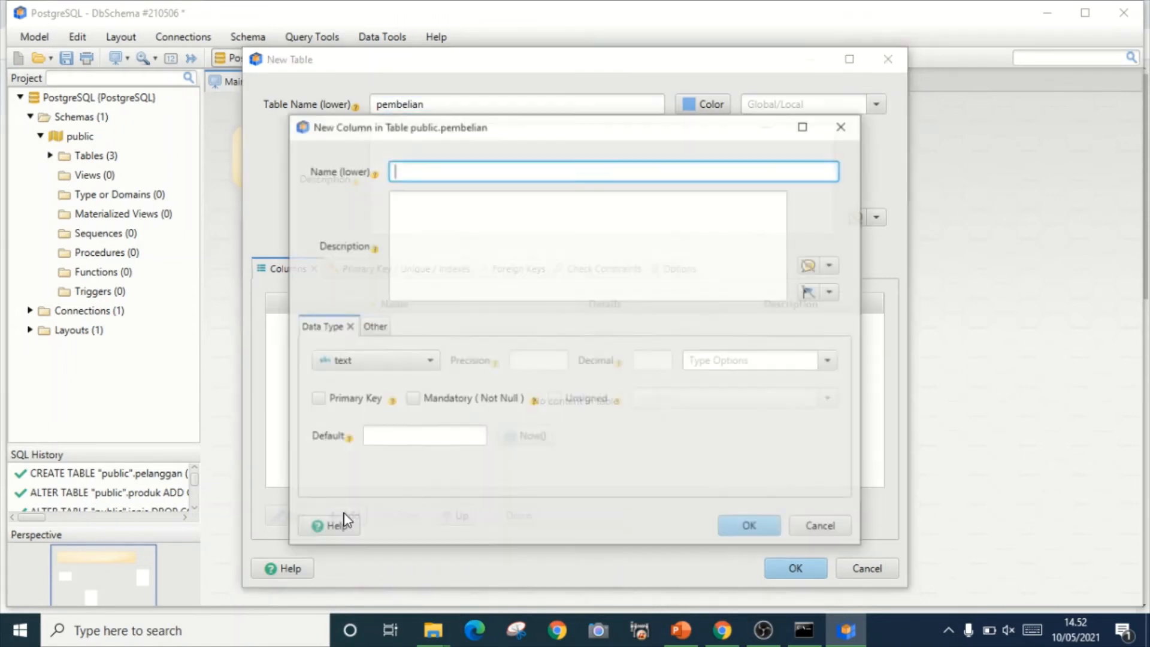
text(id)
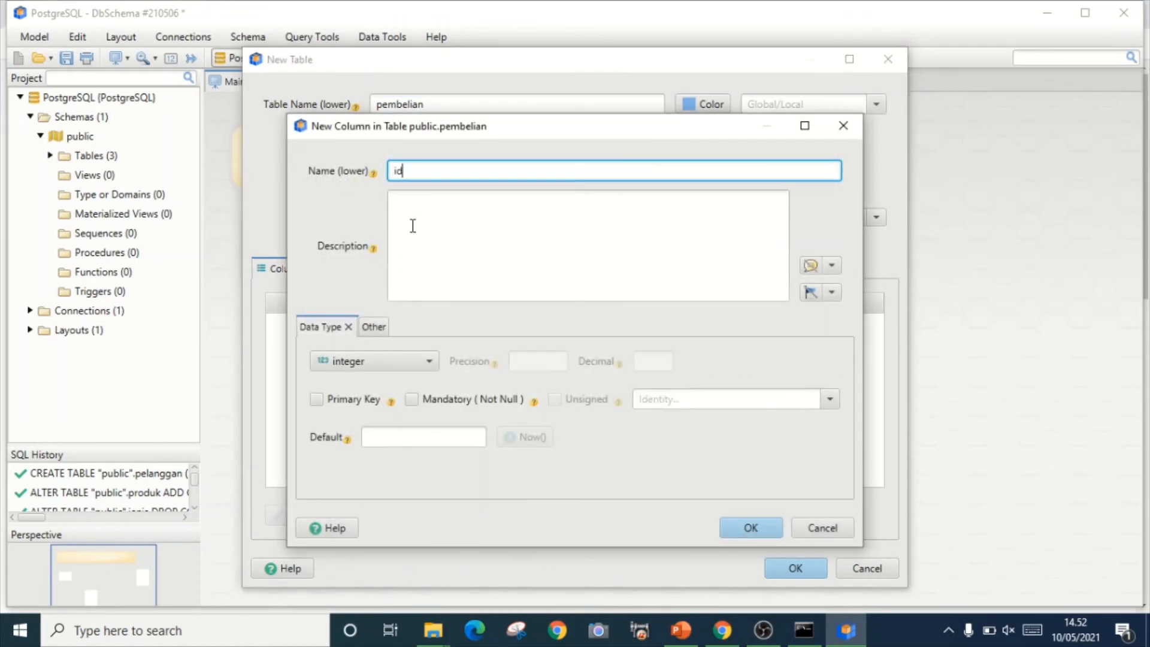
click(414, 358)
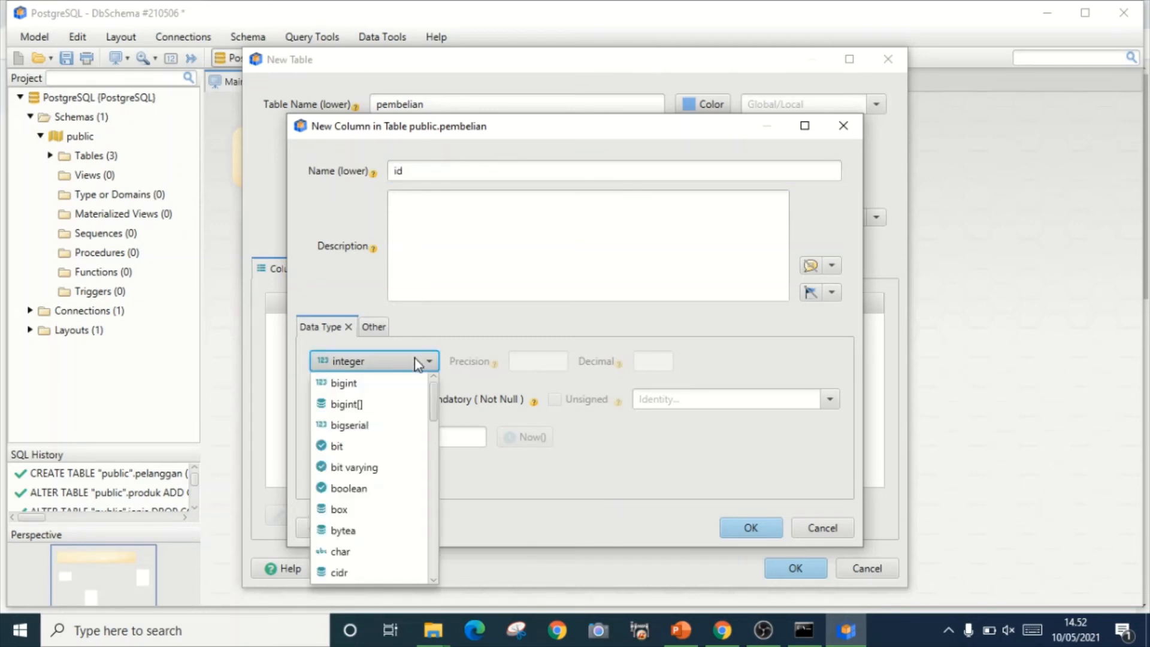
scroll(420, 430, down, 3)
scroll(419, 431, down, 8)
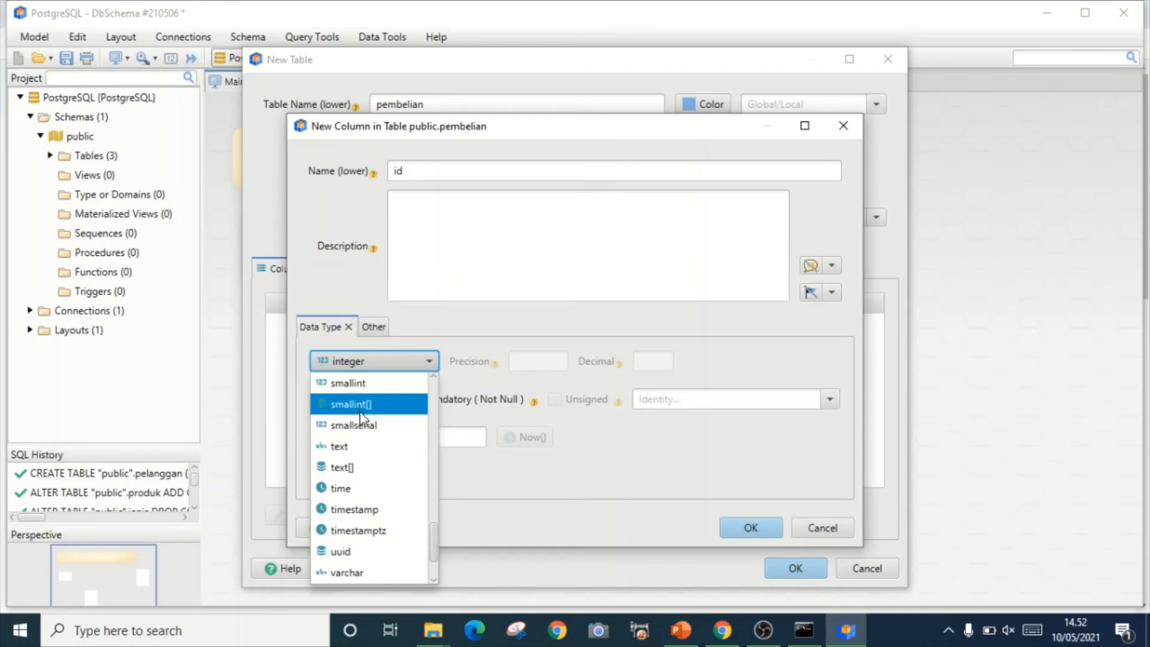
scroll(367, 420, down, 1)
scroll(361, 515, up, 2)
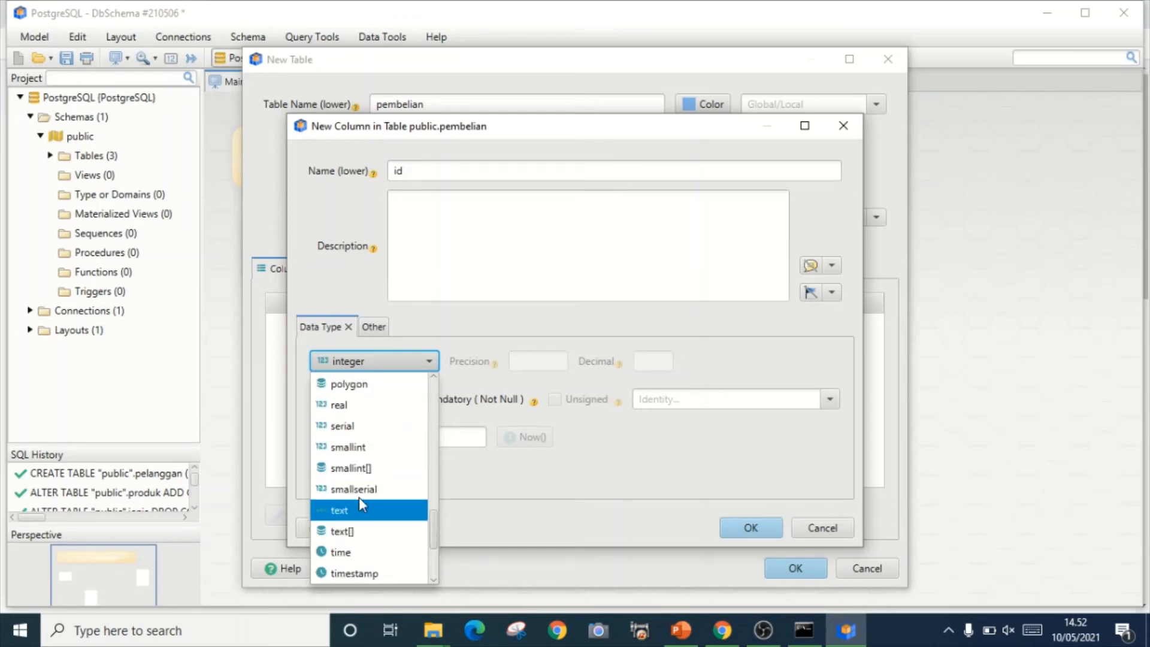
click(363, 426)
click(316, 399)
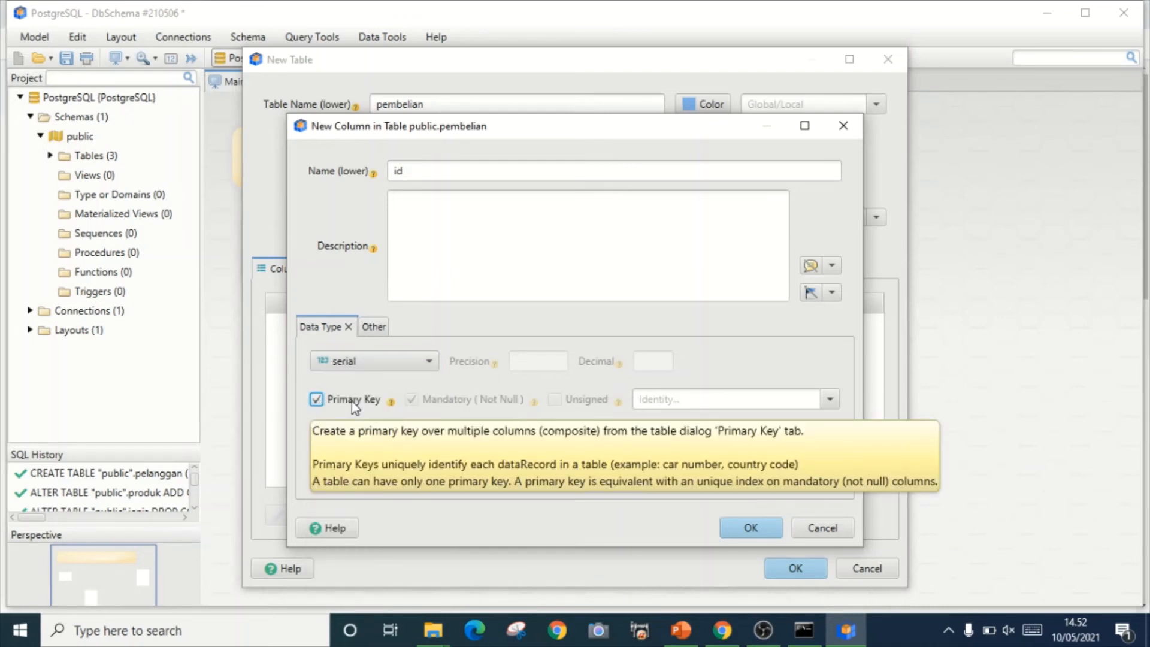
click(768, 533)
click(355, 350)
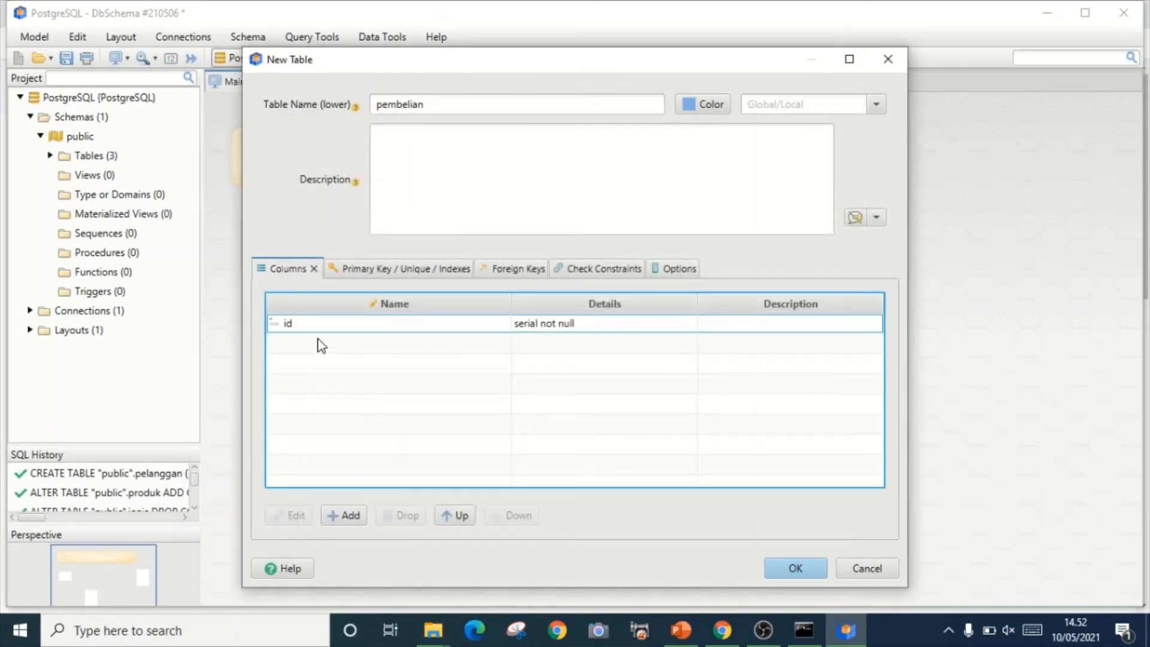
- Add a mandatory tgl column of type date with default current_date to the pembelian table
click(348, 517)
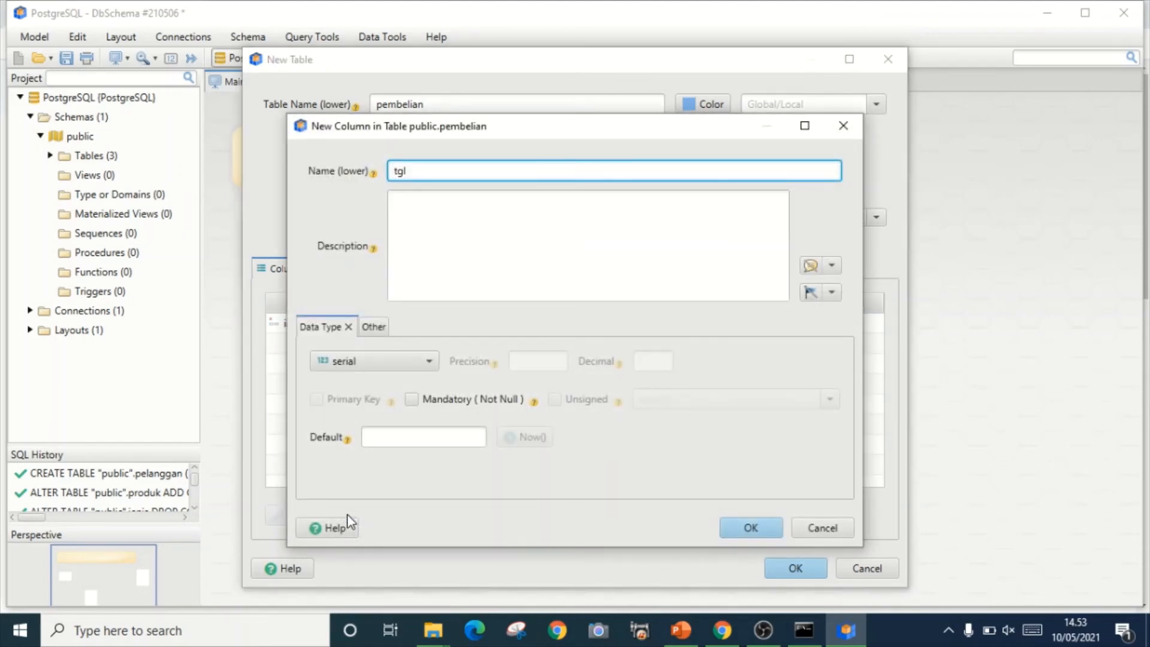
click(400, 363)
scroll(400, 443, down, 3)
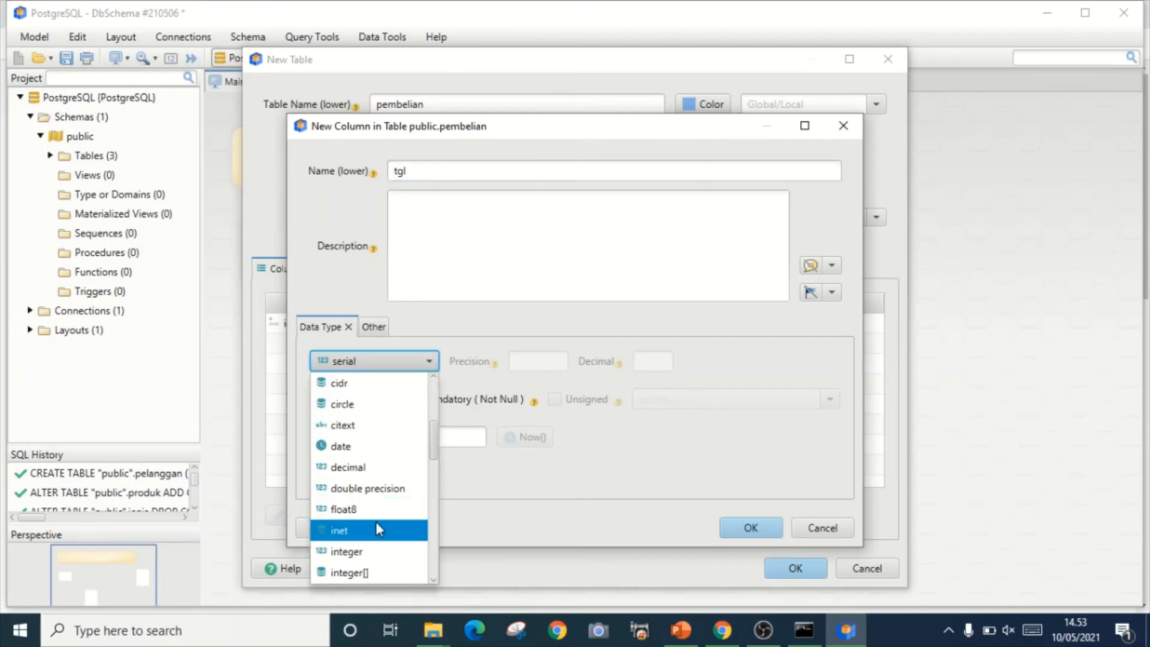
scroll(376, 522, down, 2)
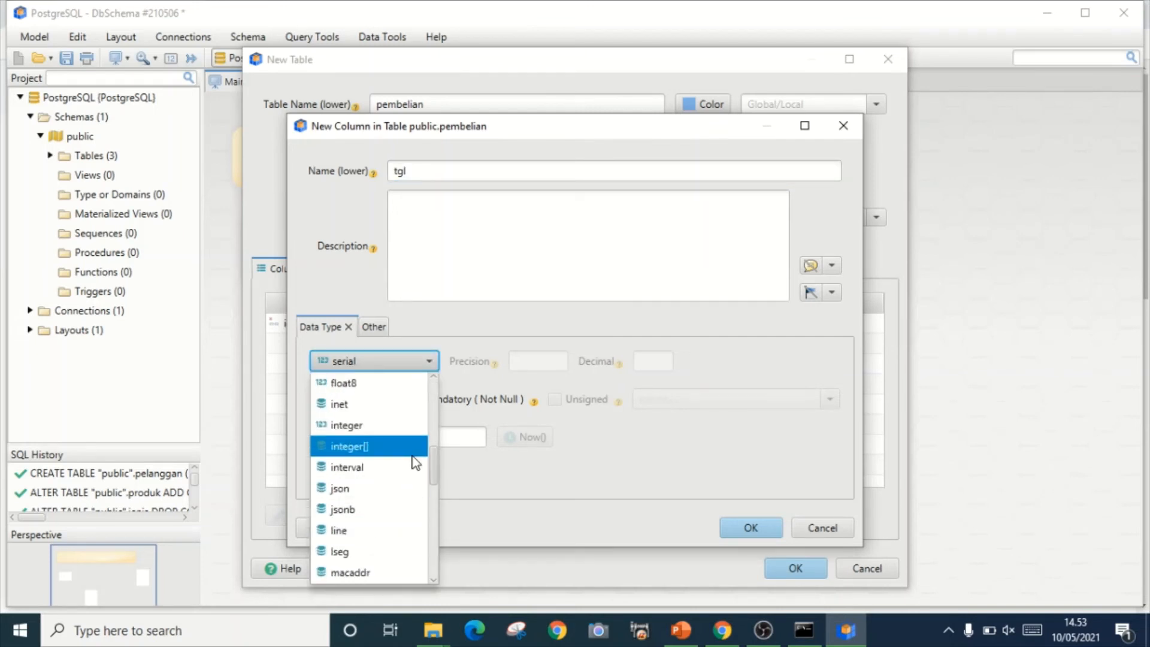
drag(432, 465, 429, 438)
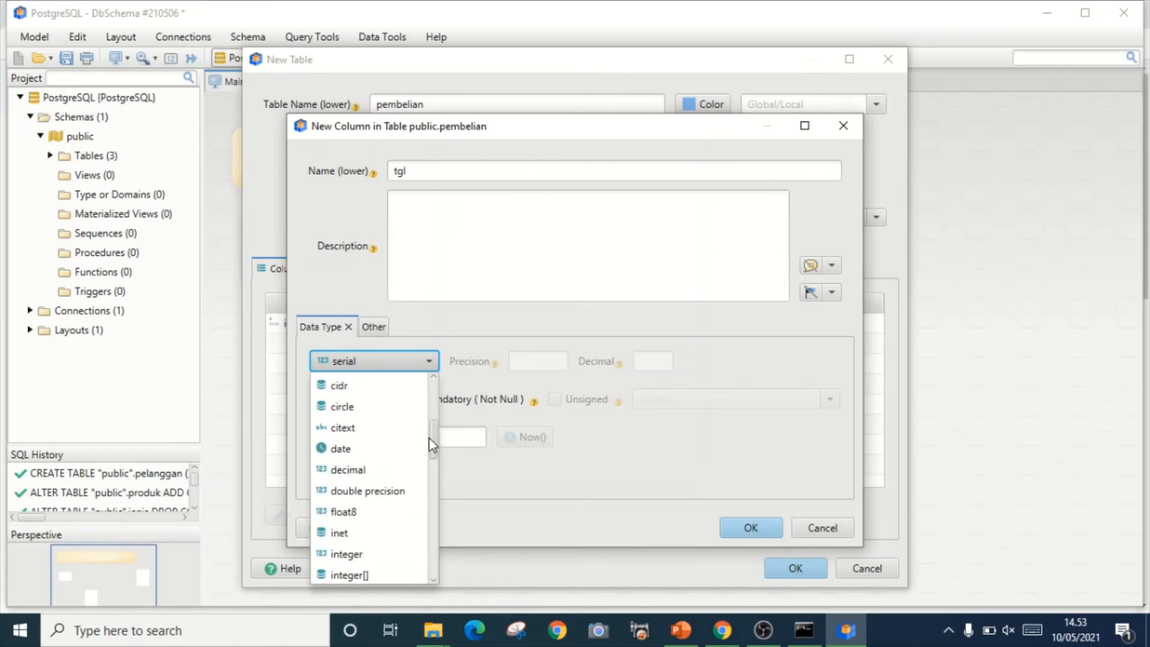
click(339, 446)
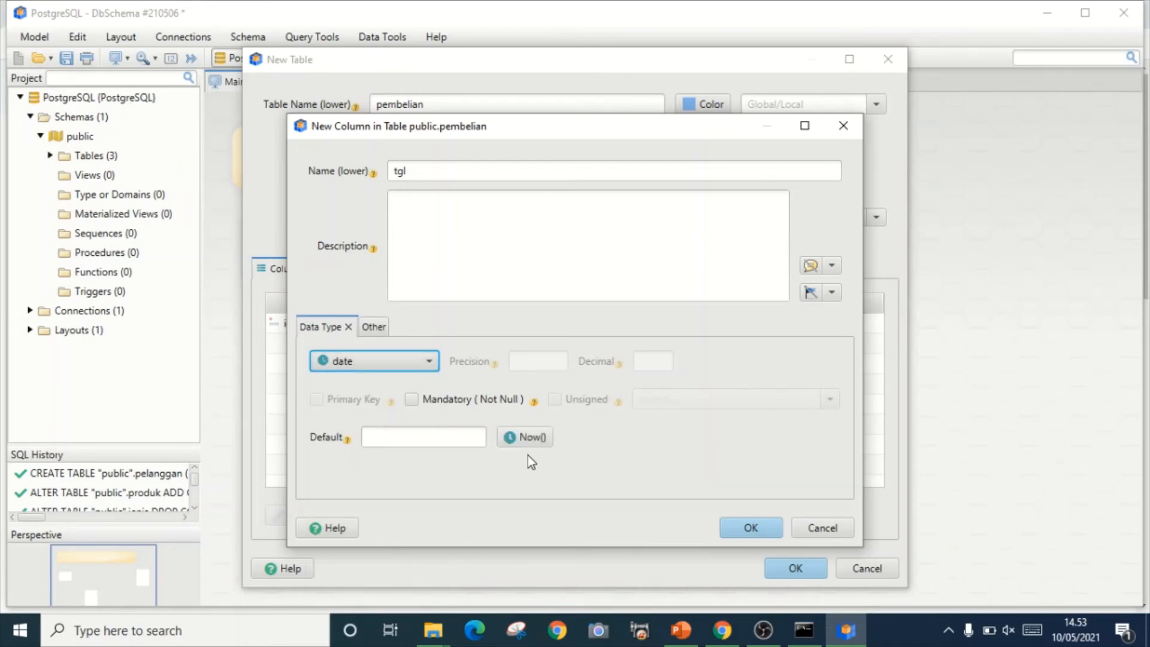
click(419, 401)
click(543, 441)
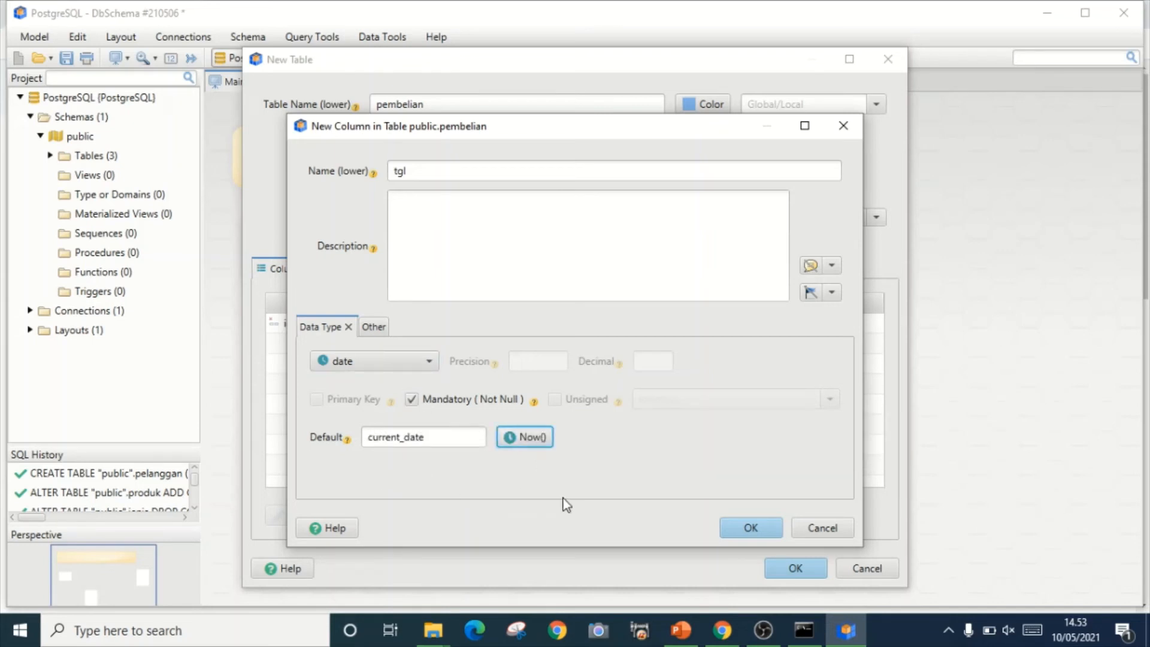
click(749, 529)
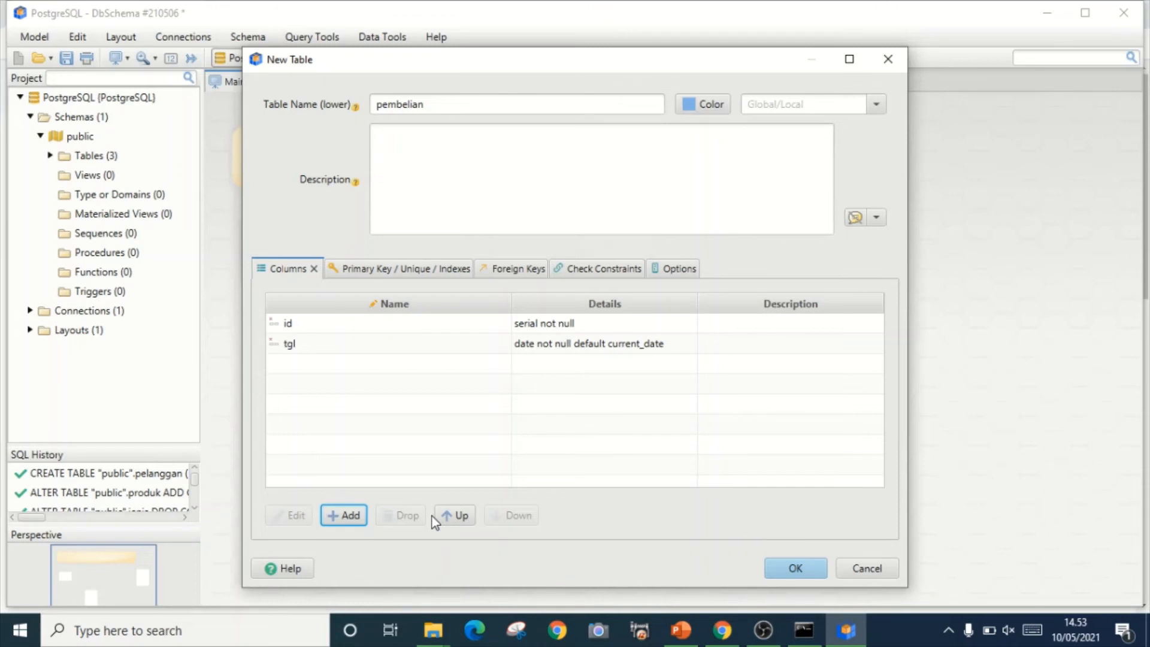
- Add a mandatory idproduk column of type integer to the pembelian table
click(349, 517)
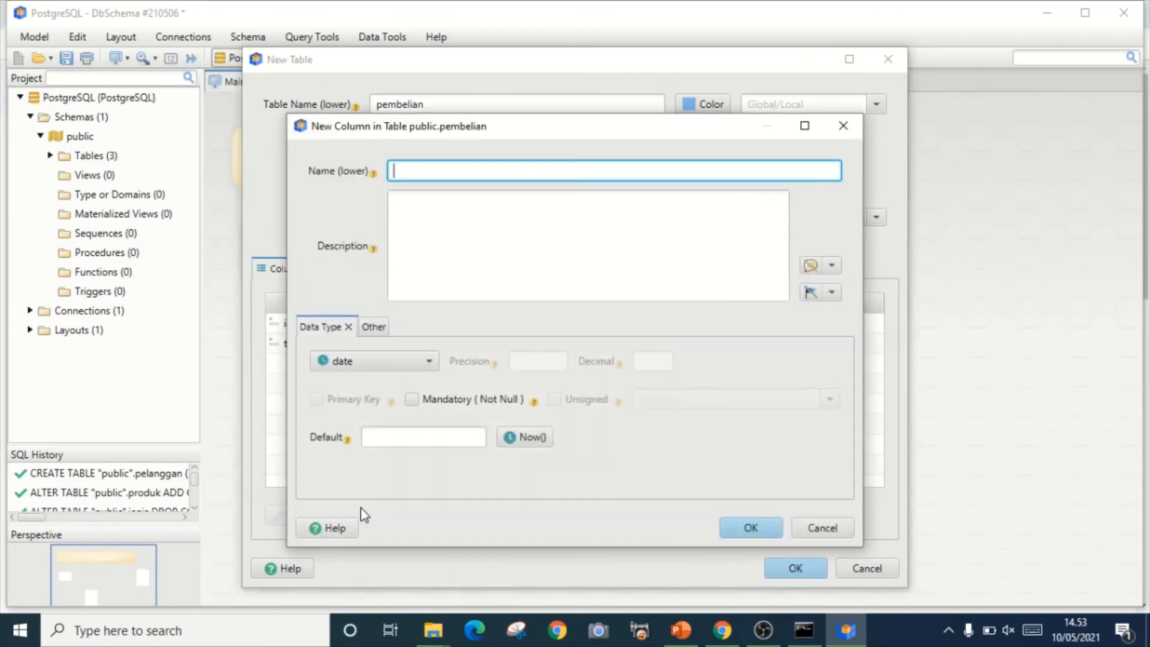
text(idproduk)
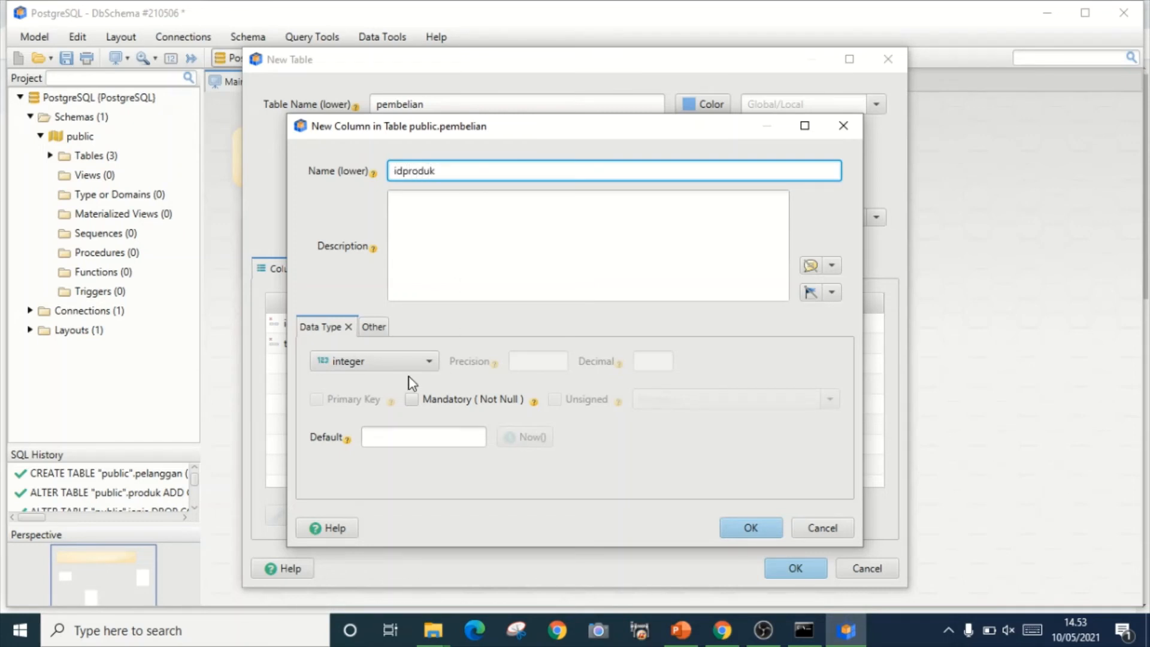
click(418, 402)
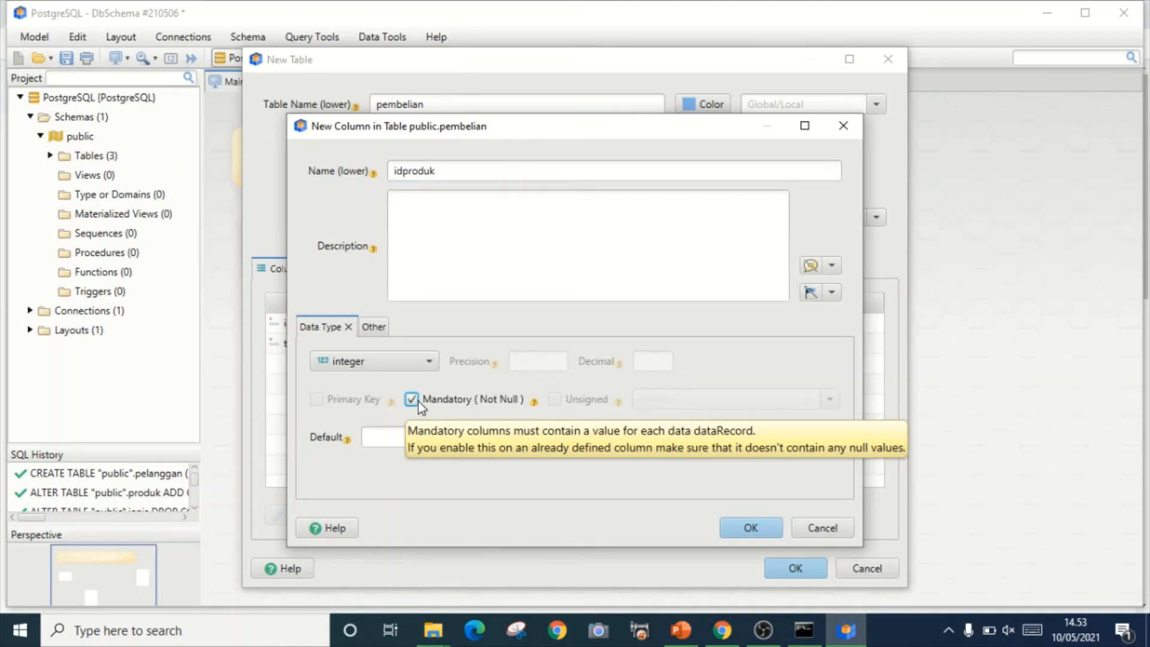
click(750, 529)
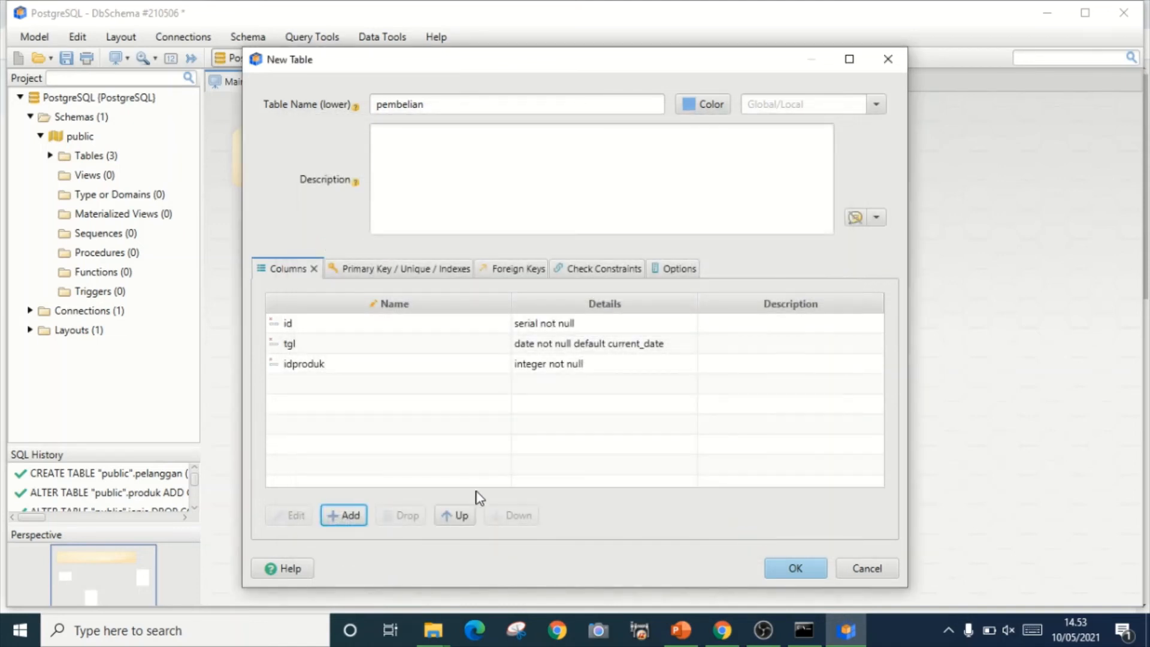
- Add a mandatory idpelanggan column of type integer to the pembelian table
click(350, 514)
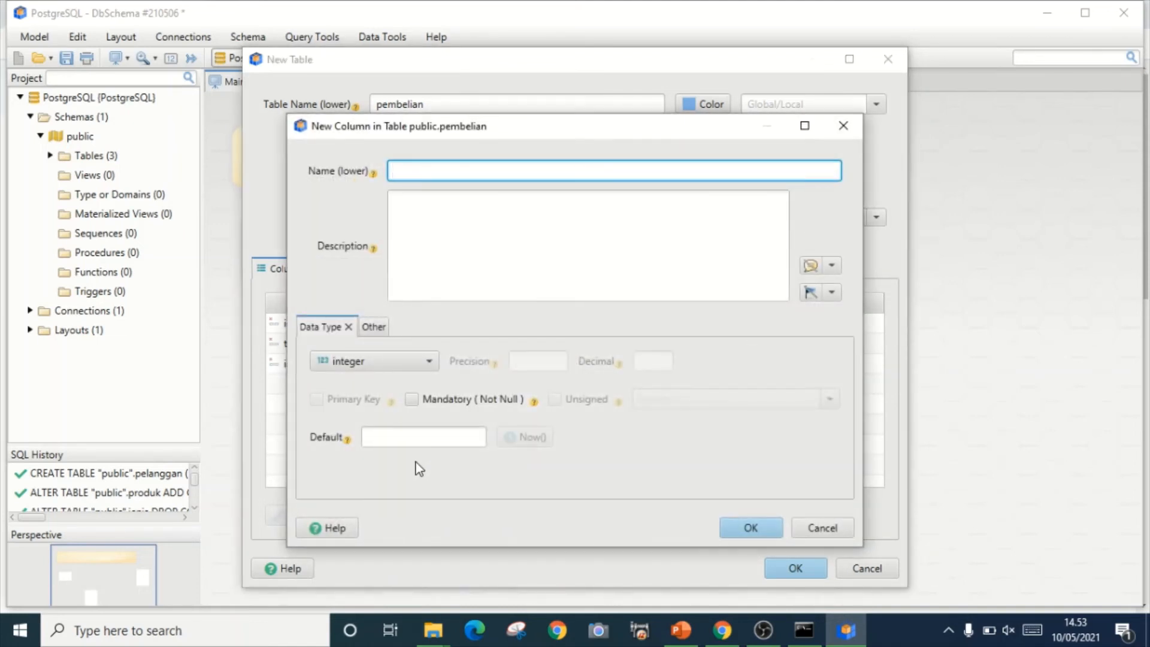
text(idpelanggan)
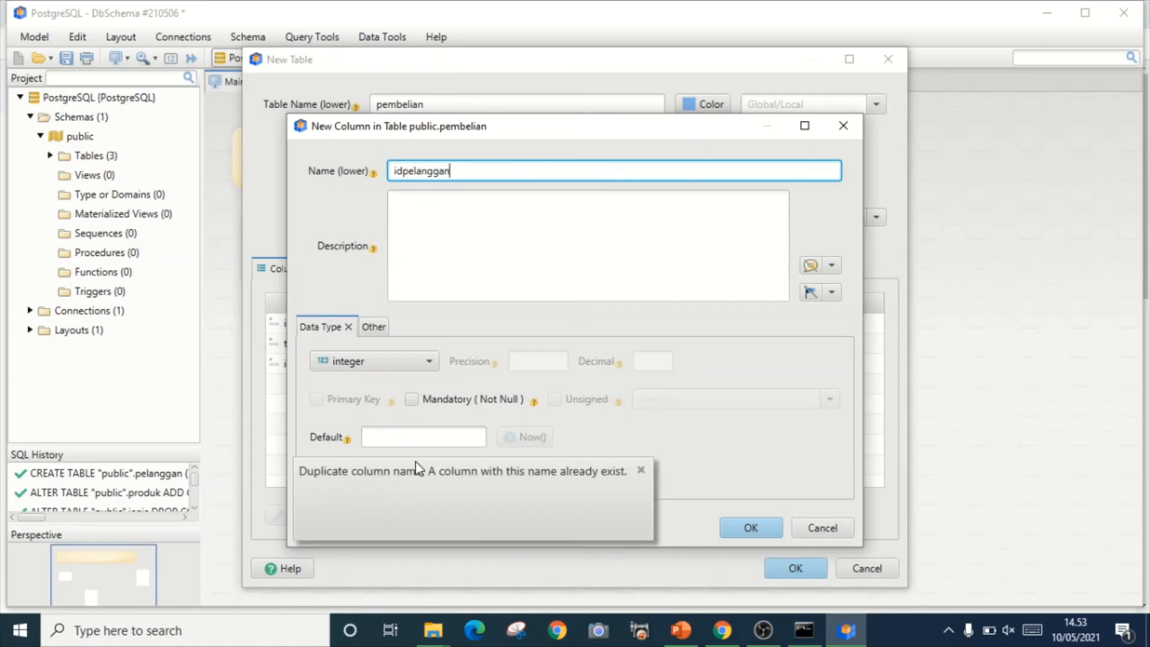
click(642, 470)
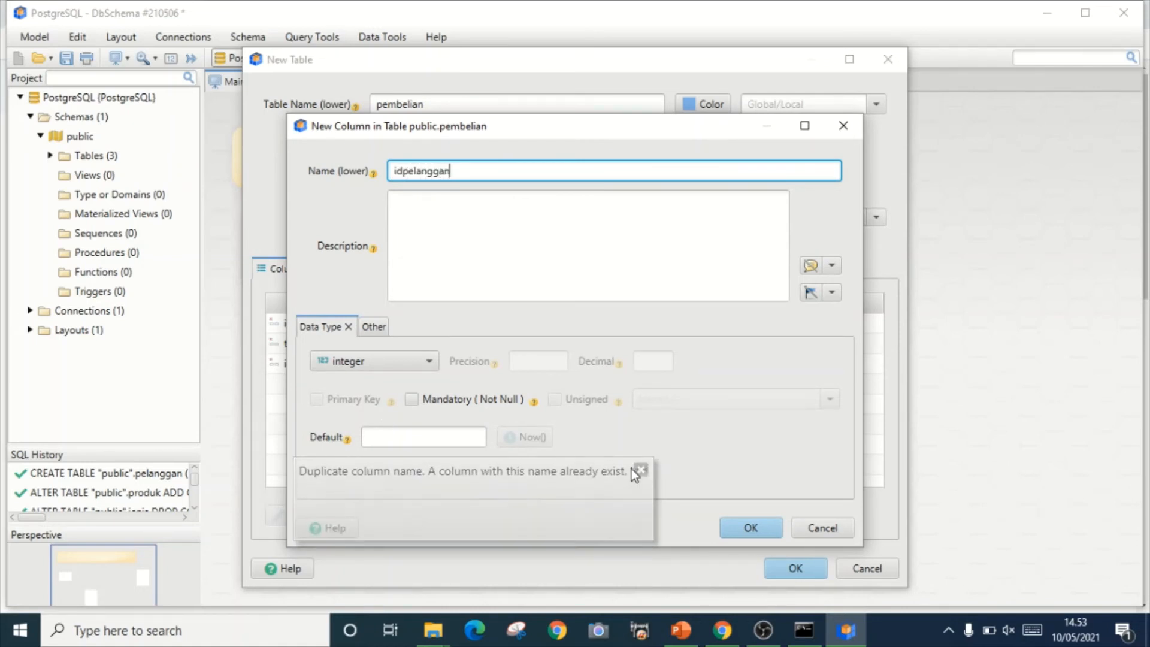
click(412, 398)
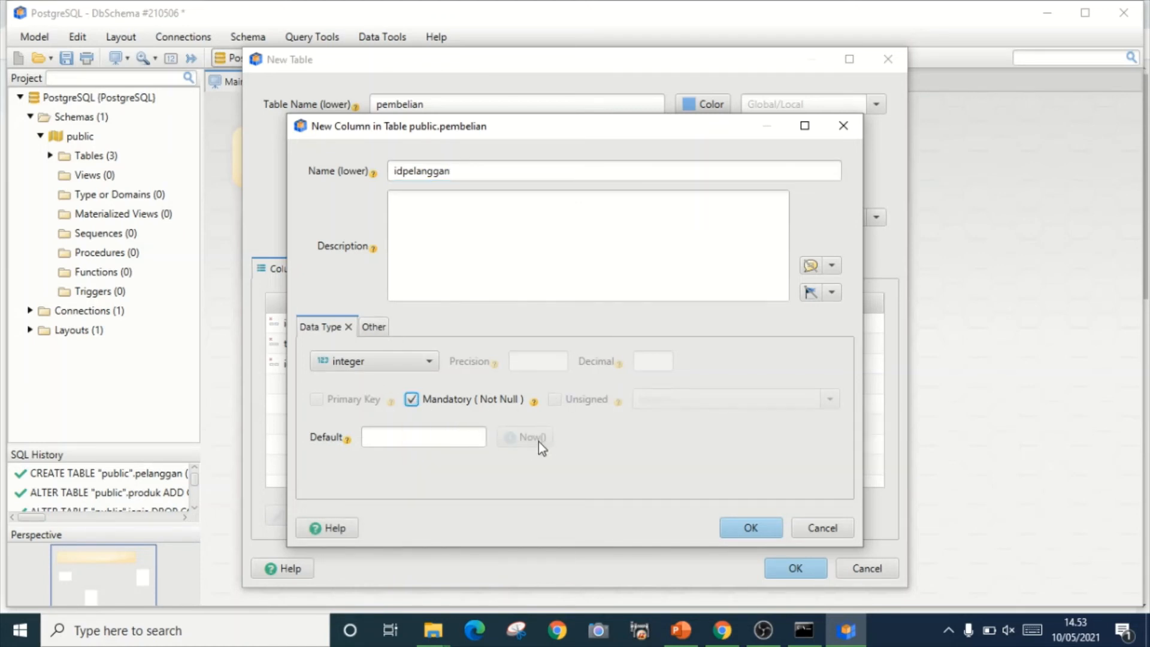
click(760, 532)
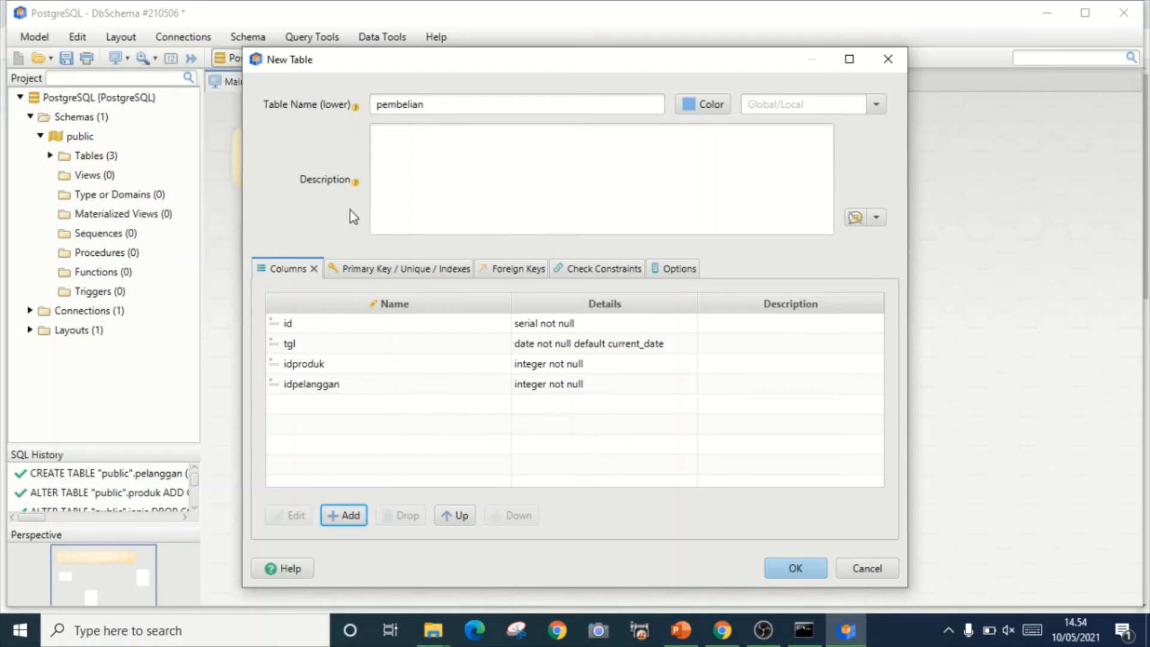
- Add a mandatory jml column of type integer to the pembelian table
click(352, 514)
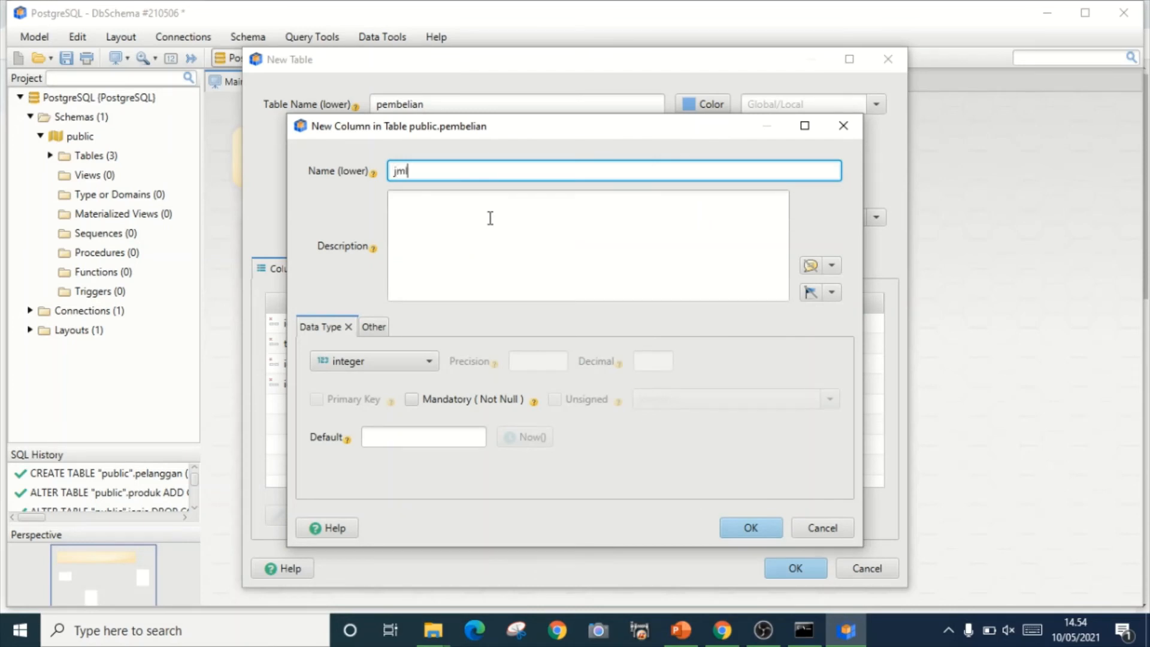
click(434, 402)
click(734, 532)
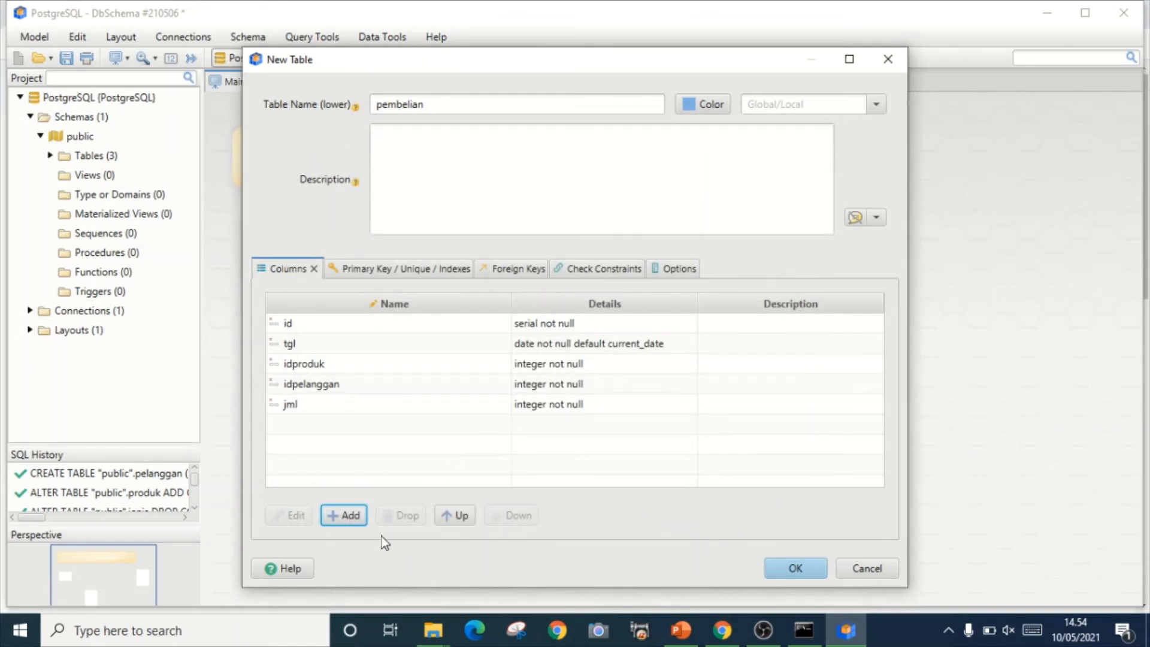
- Add a mandatory harga column of type double precision to the pembelian table
click(350, 515)
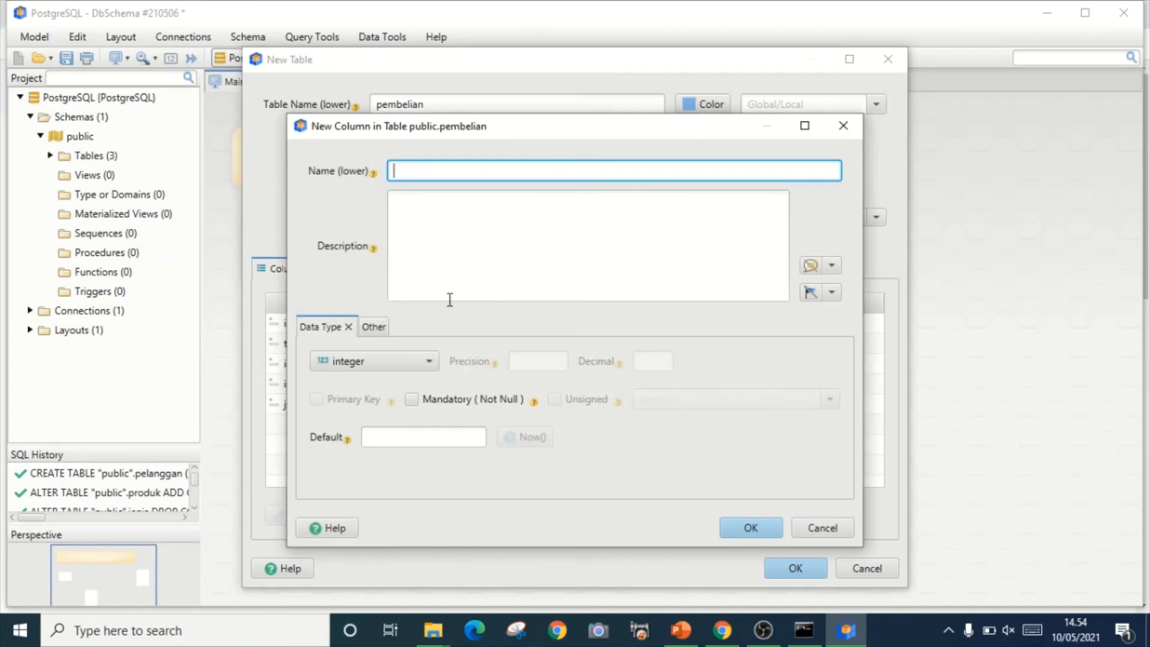
text(harga)
click(416, 365)
scroll(380, 502, down, 3)
click(390, 491)
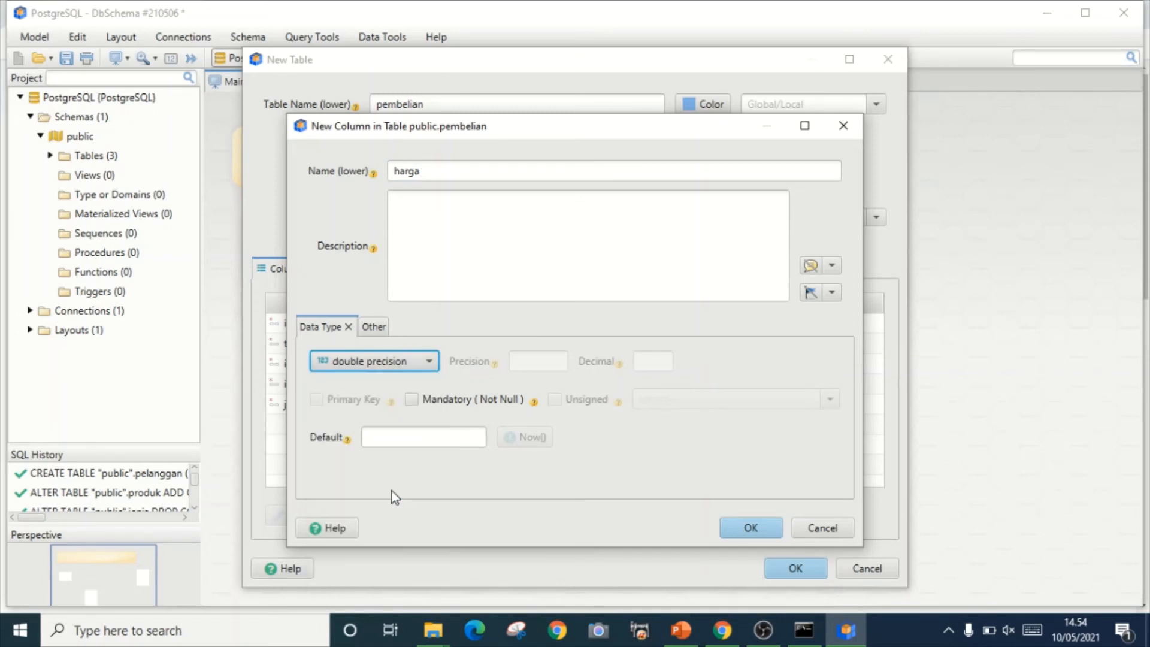
click(459, 400)
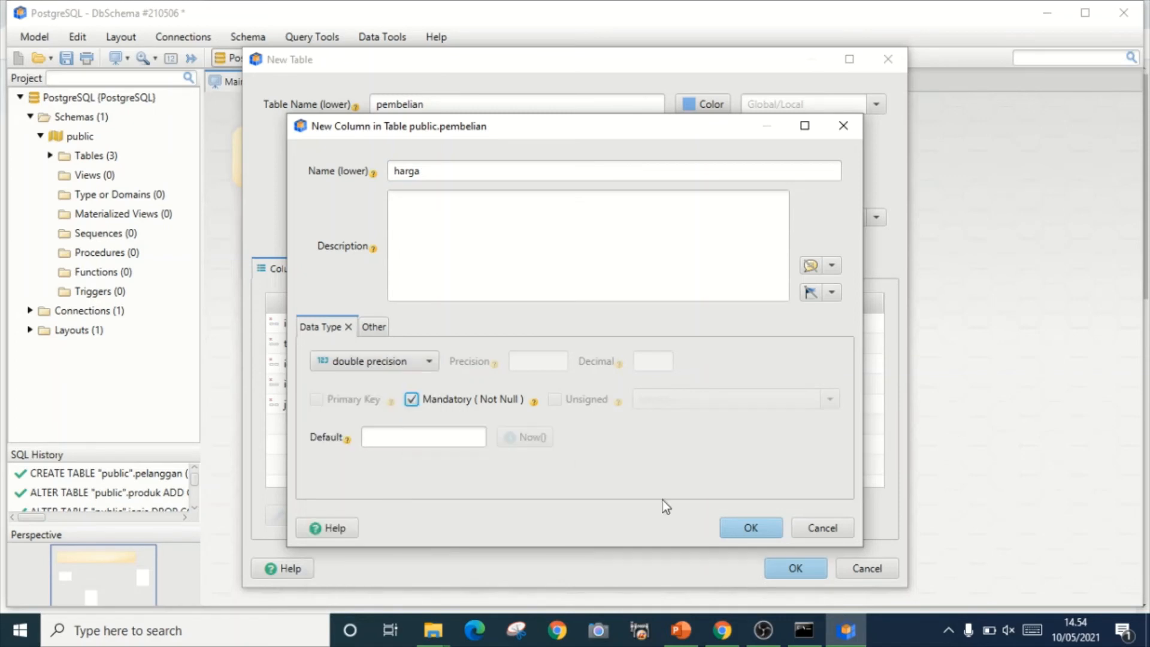
click(744, 532)
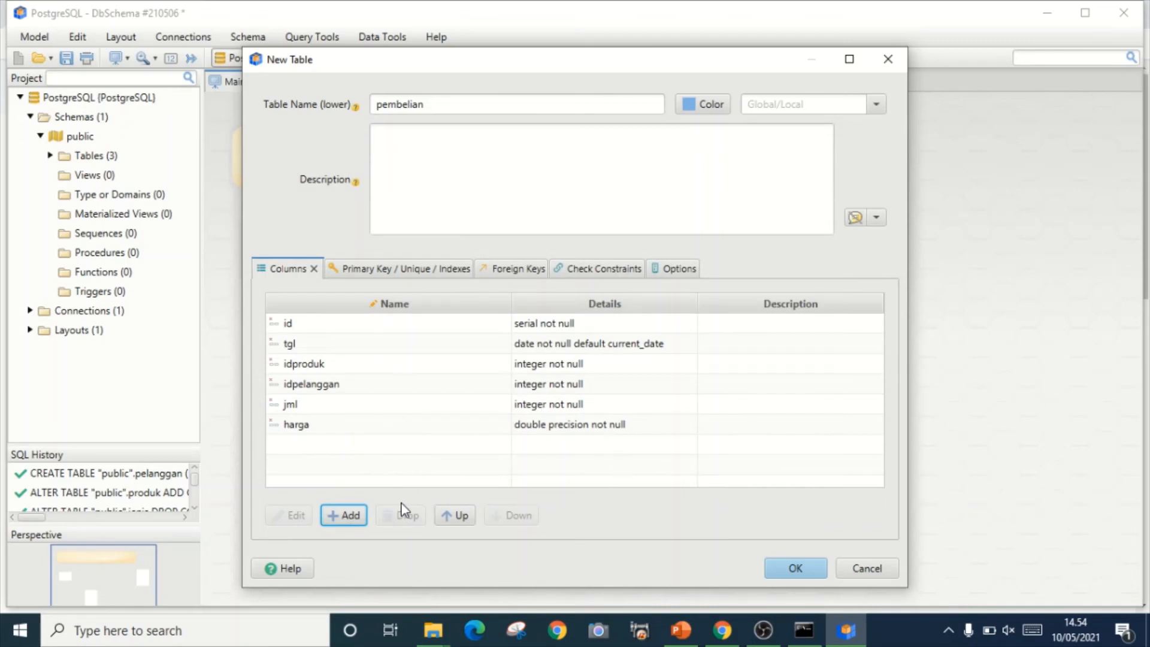
- Add an optional keterangan column of type text to the pembelian table
click(358, 517)
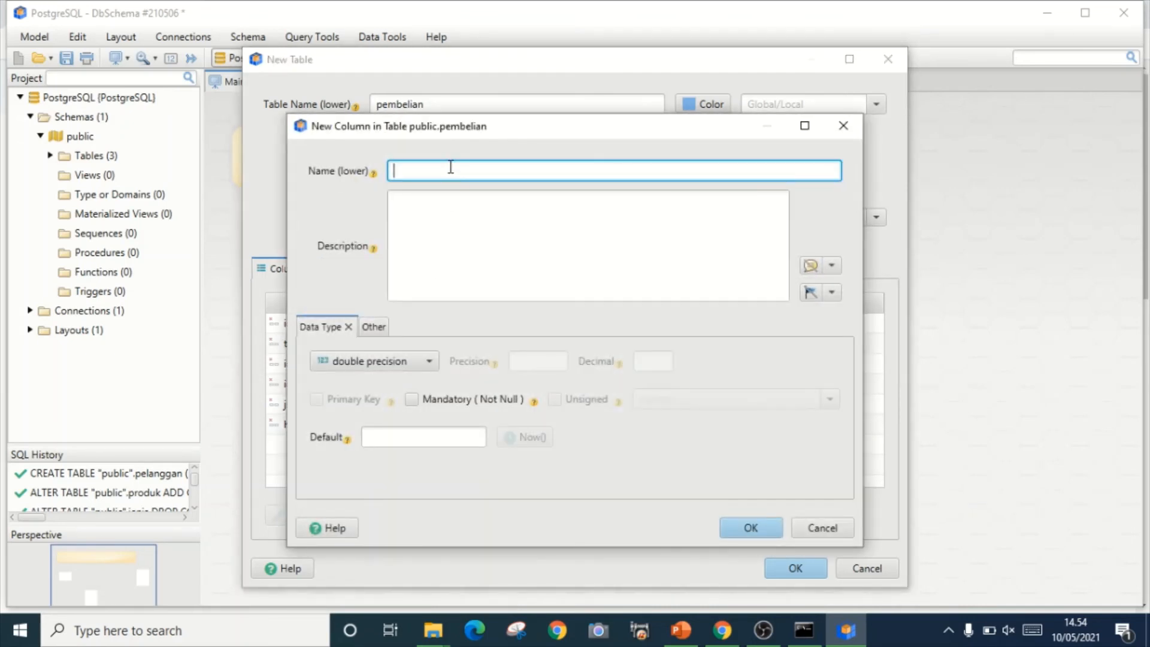
text(keterangan)
click(427, 362)
scroll(359, 487, down, 12)
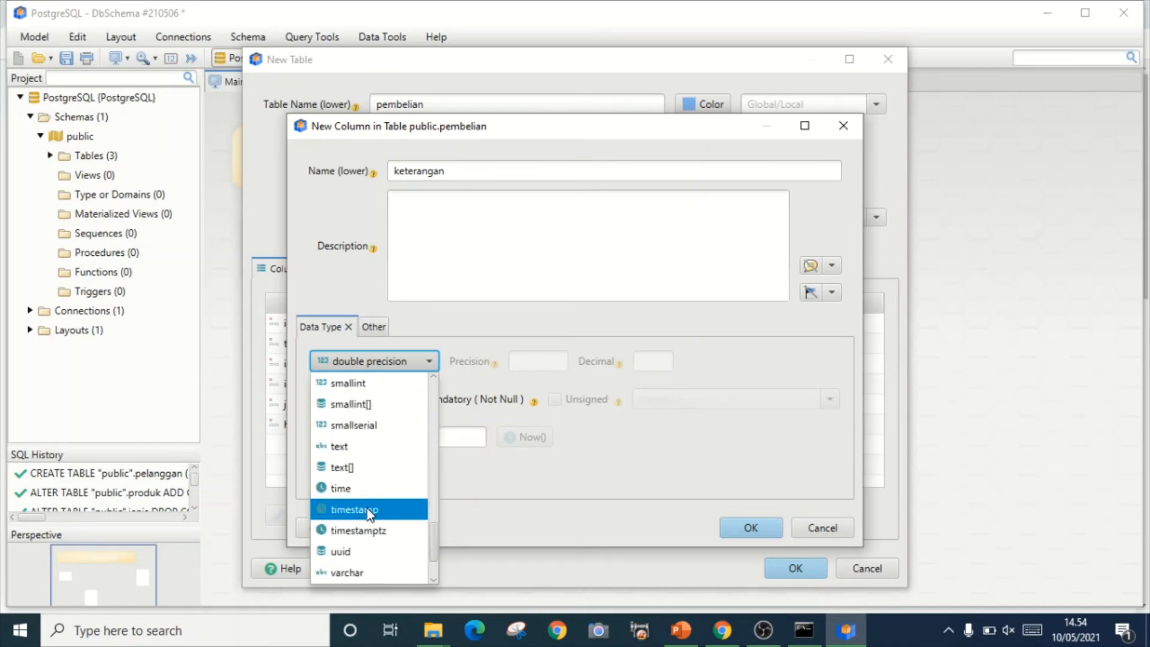
scroll(368, 508, down, 2)
scroll(368, 508, up, 1)
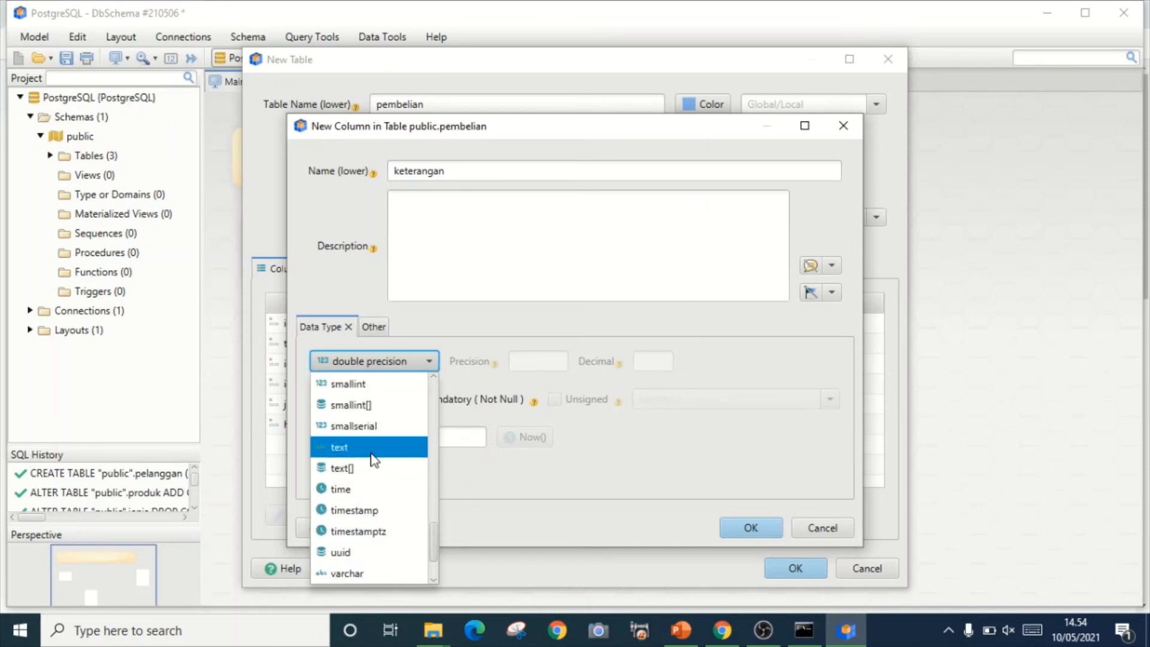
click(370, 447)
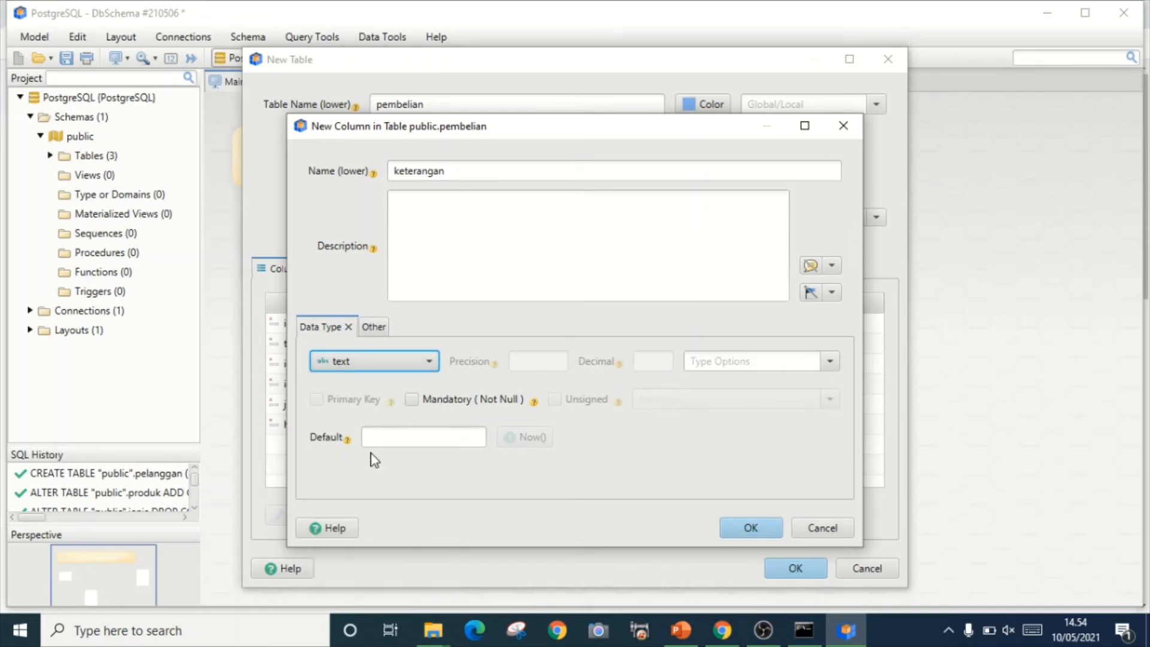
click(749, 531)
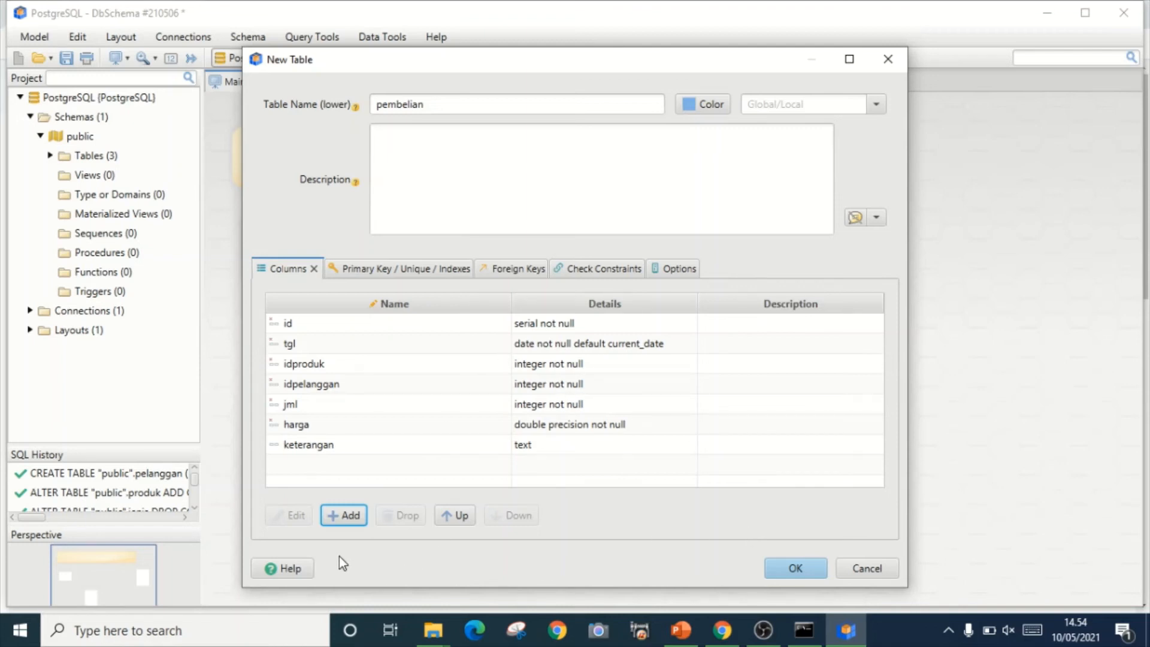
- Add a mandatory kode_pembelian column of type char with length 5 to the pembelian table
click(348, 514)
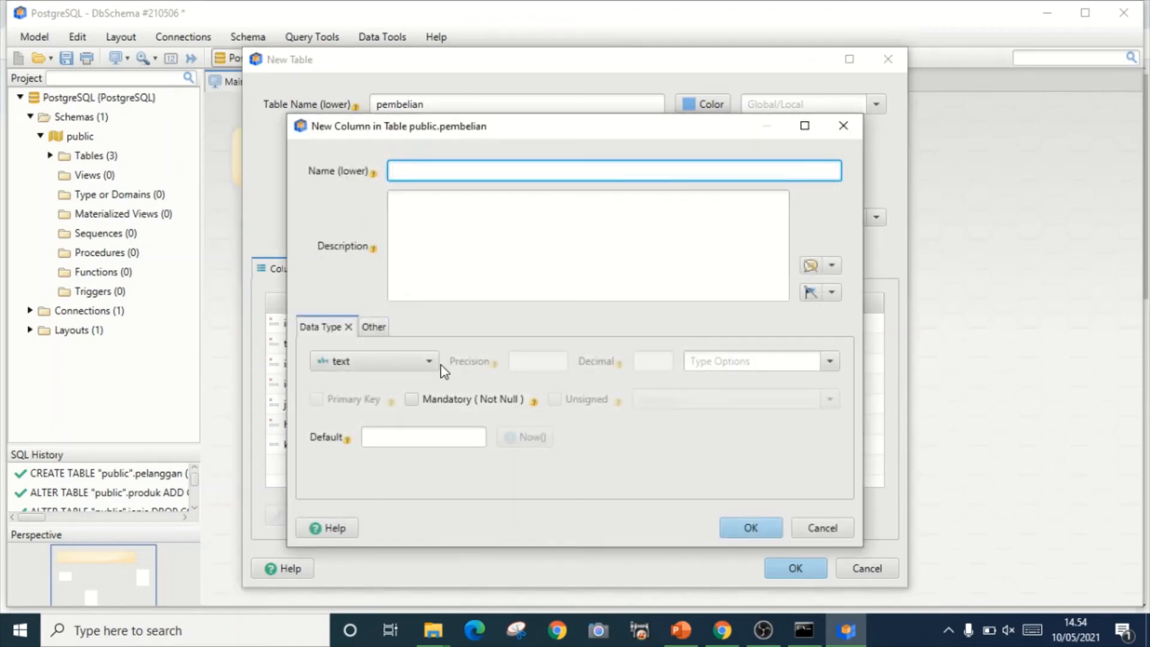
text(kode_pembelian)
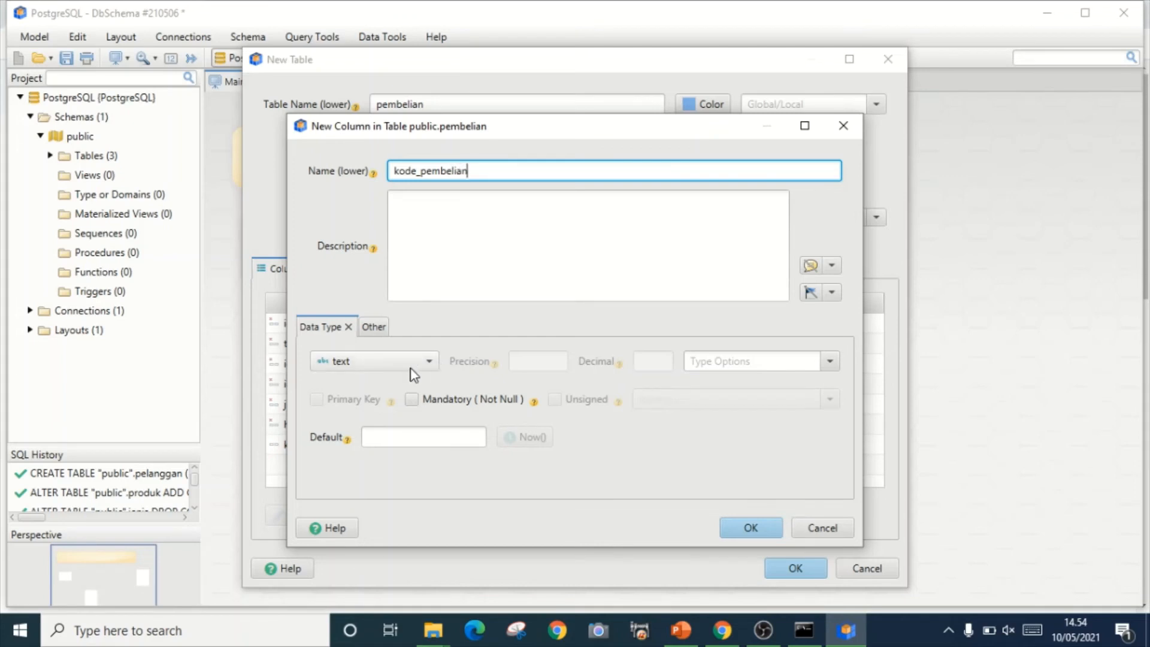
click(413, 372)
scroll(378, 510, down, 1)
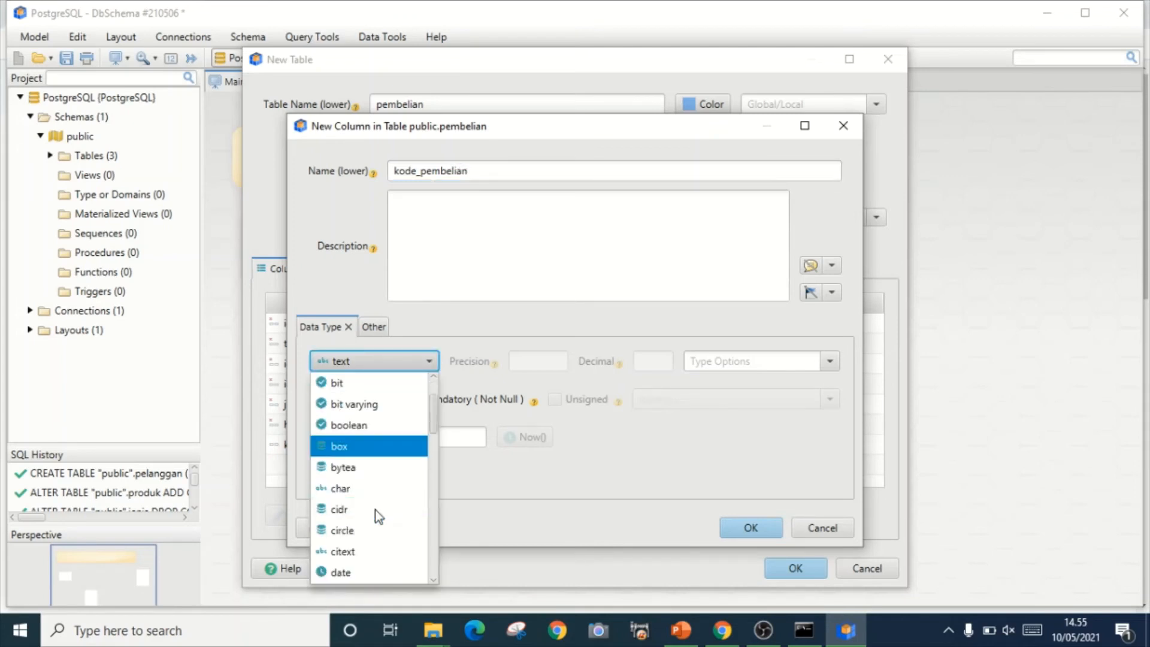
click(376, 489)
click(526, 361)
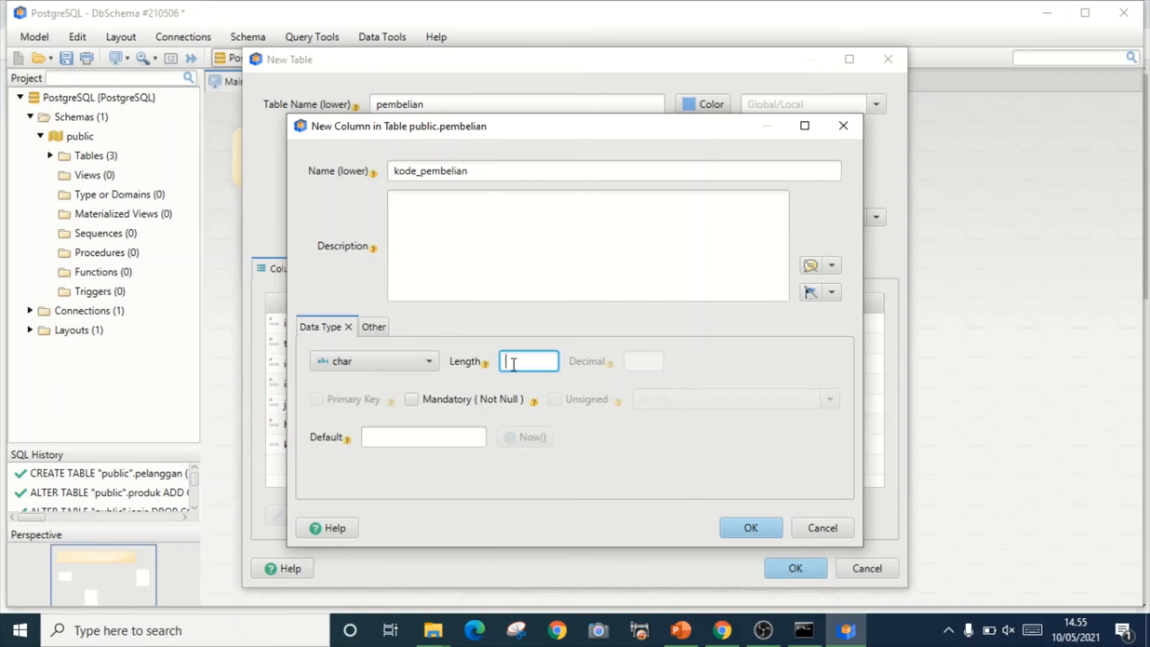
text(5)
click(444, 401)
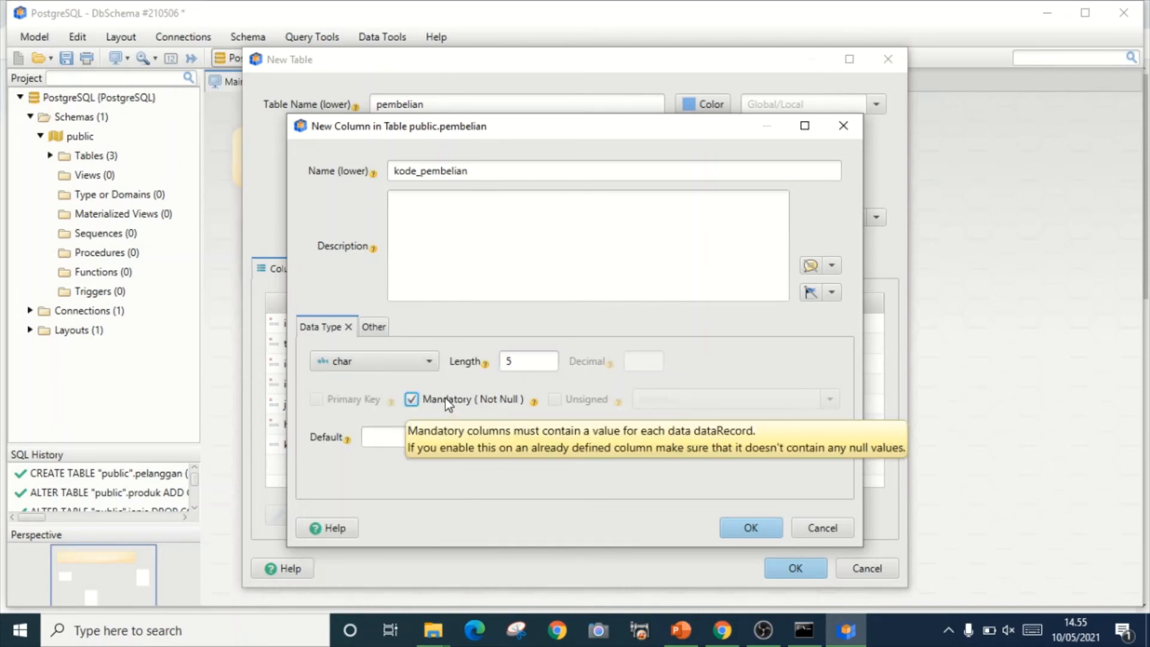
click(779, 530)
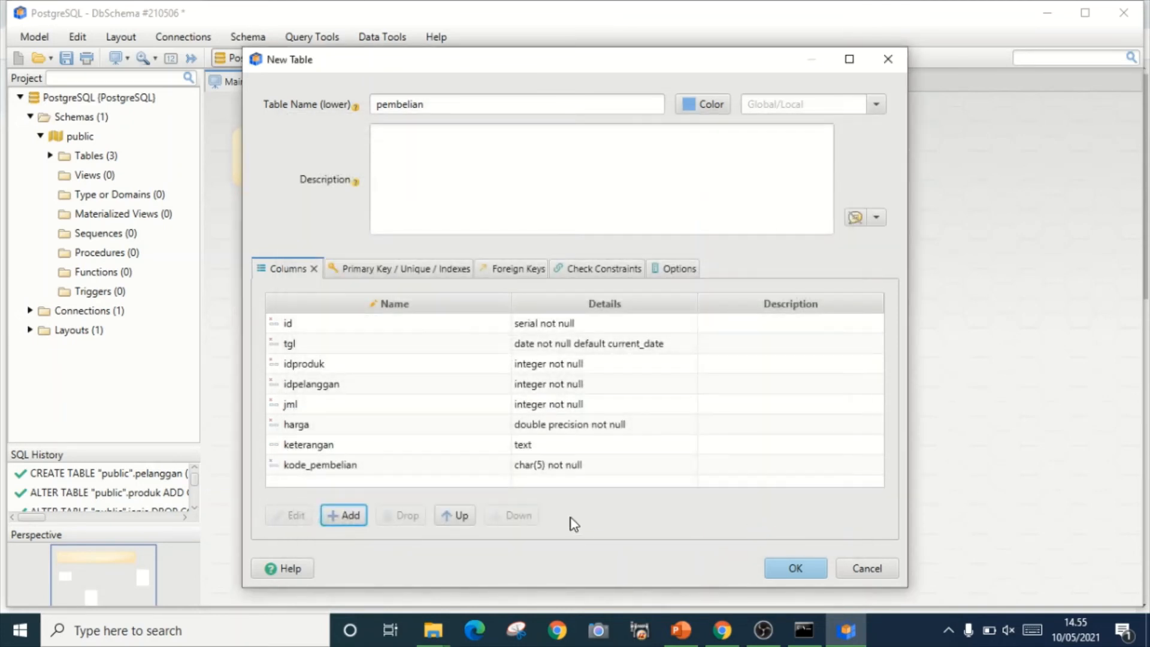
- Move the kode_pembelian column up to directly below id and create the pembelian table
click(322, 467)
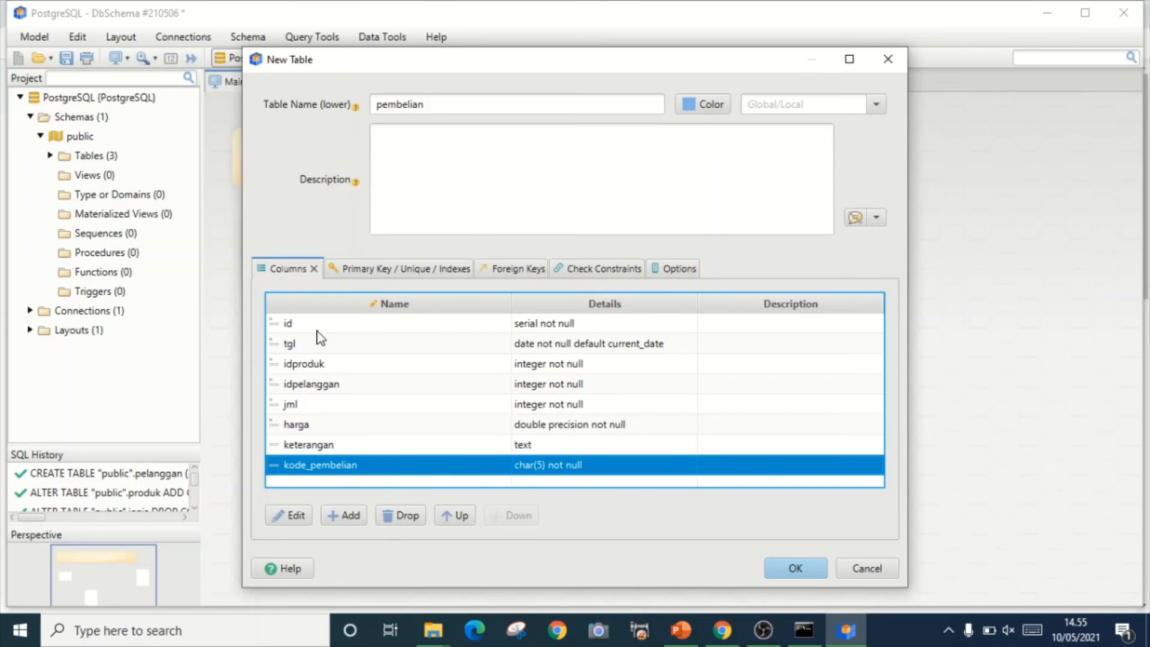
click(456, 519)
click(455, 519)
click(455, 519)
click(455, 519)
click(456, 519)
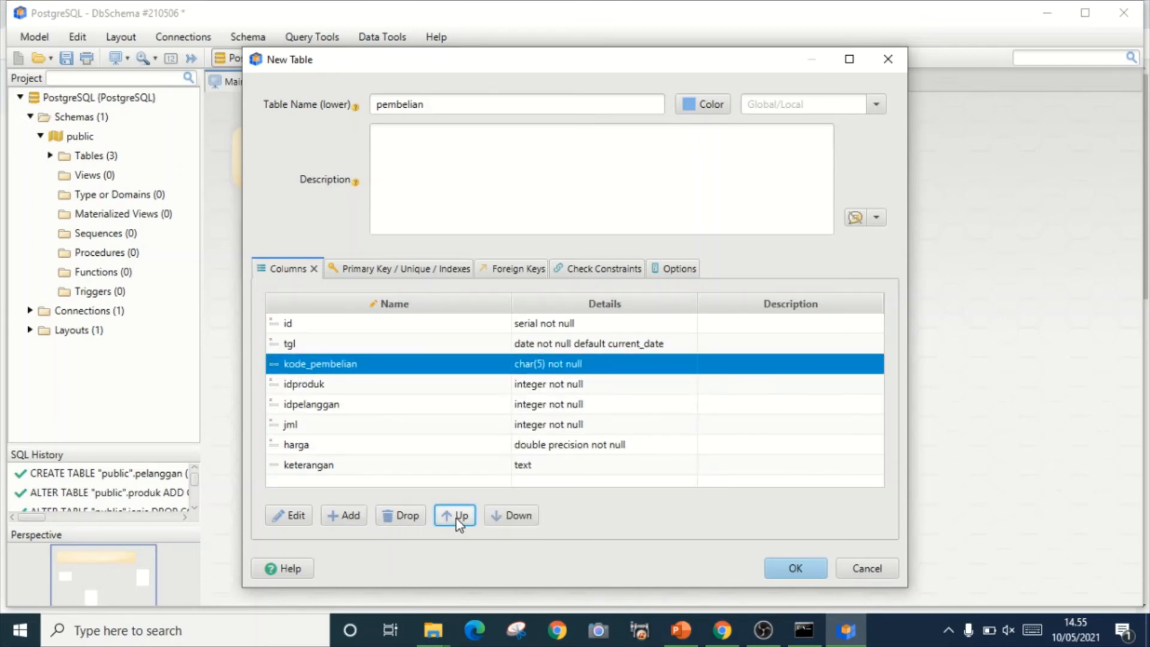
click(456, 519)
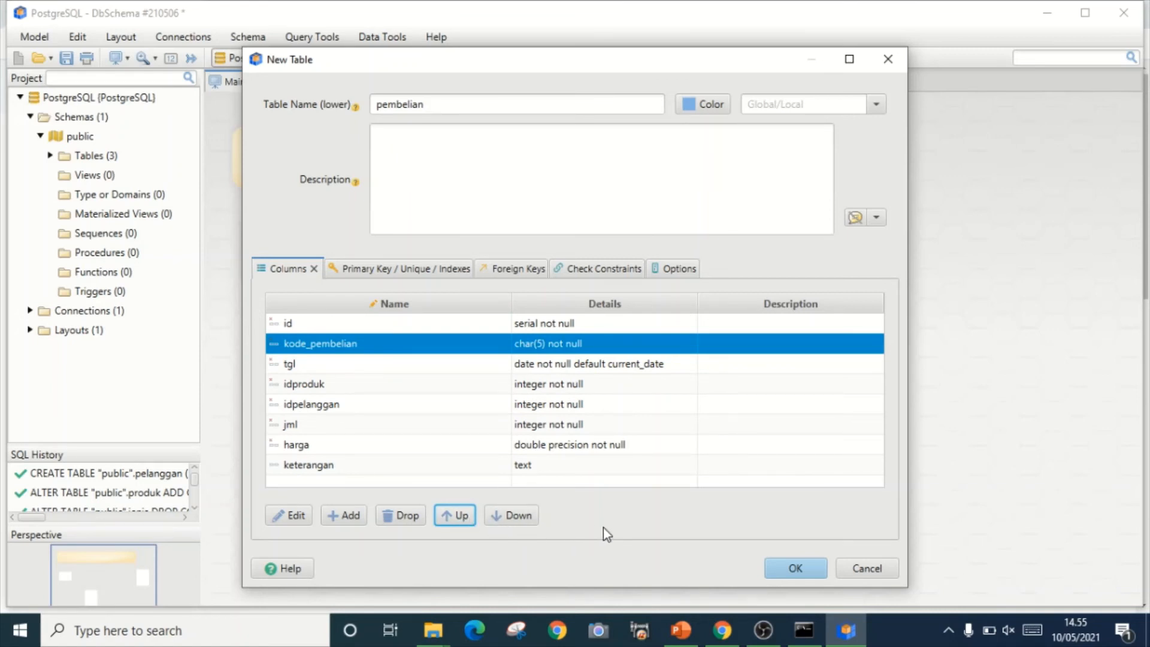
click(803, 570)
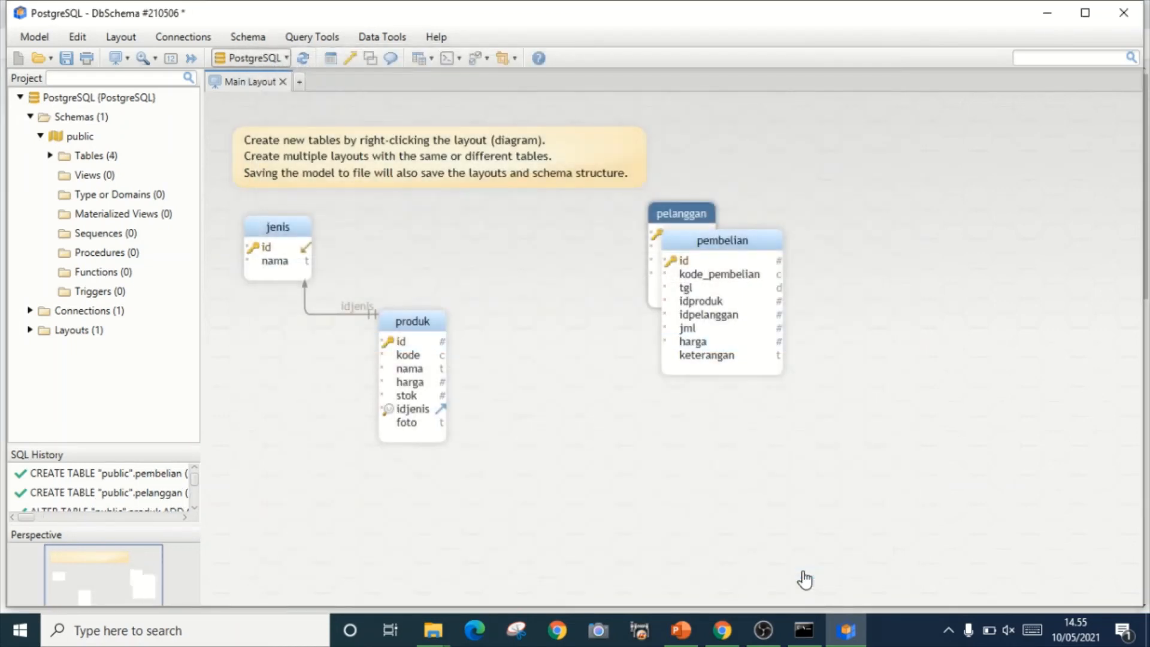
- Arrange the diagram with pembelian to the right of produk and pelanggan farther up and to the right
drag(727, 240, 534, 320)
drag(683, 217, 763, 203)
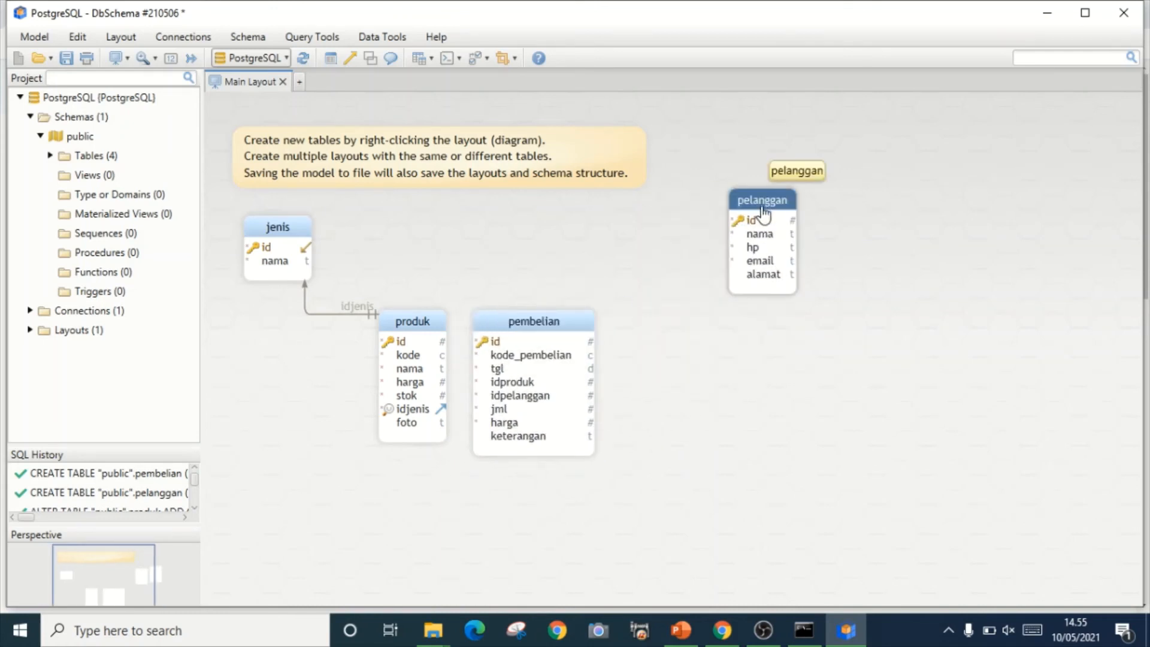
drag(538, 328, 606, 328)
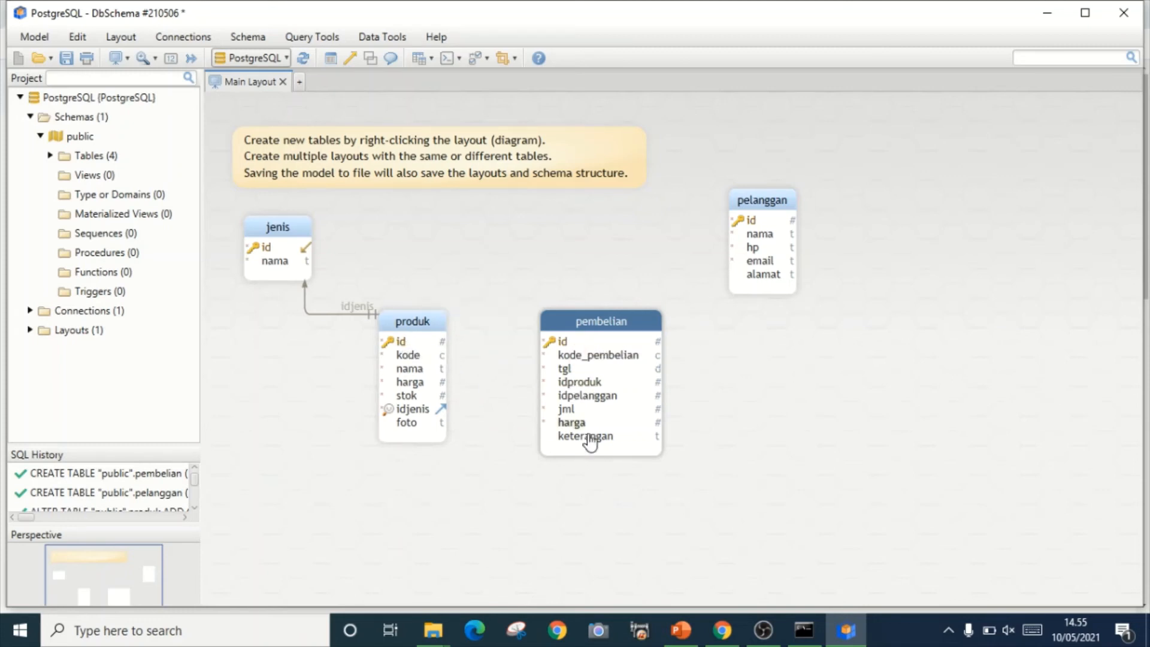
- Create a foreign key from pembelian's idproduk to produk's id, and reposition produk slightly higher and pembelian slightly lower in the diagram
click(588, 386)
drag(589, 388, 411, 340)
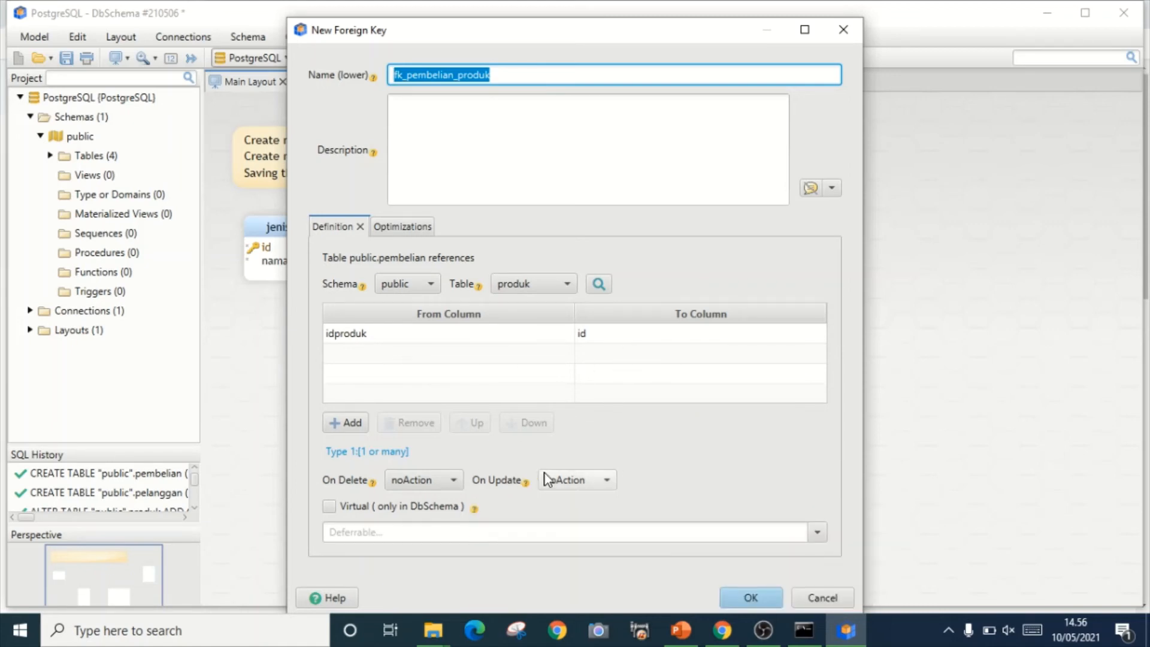
click(759, 598)
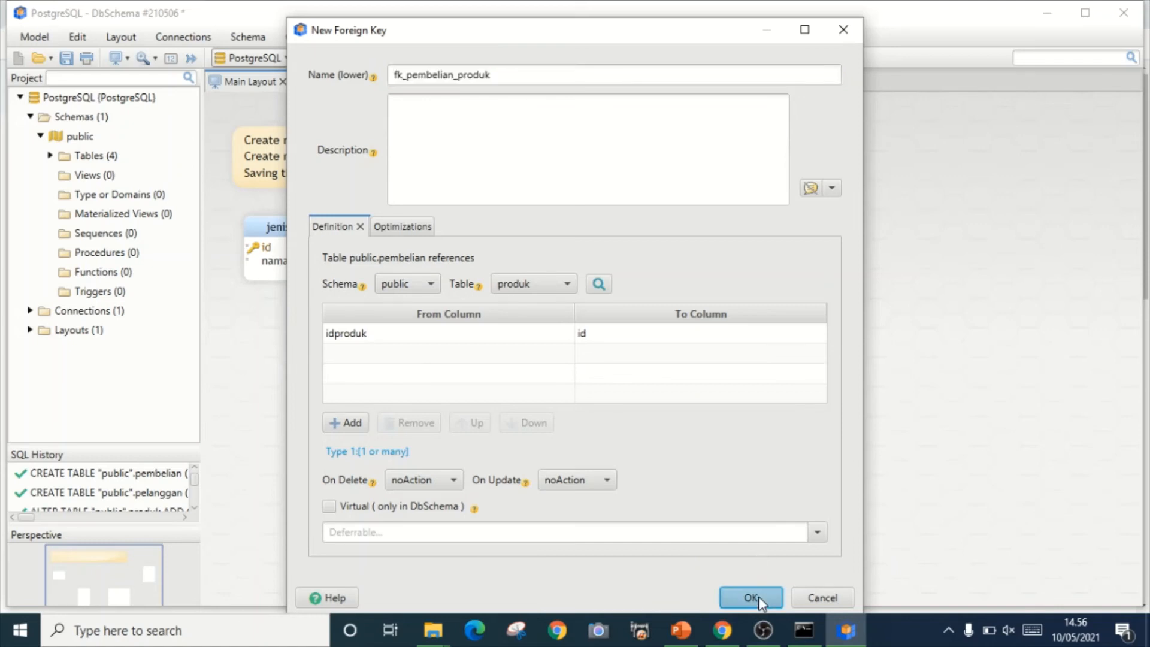
drag(431, 326, 444, 286)
drag(607, 328, 594, 355)
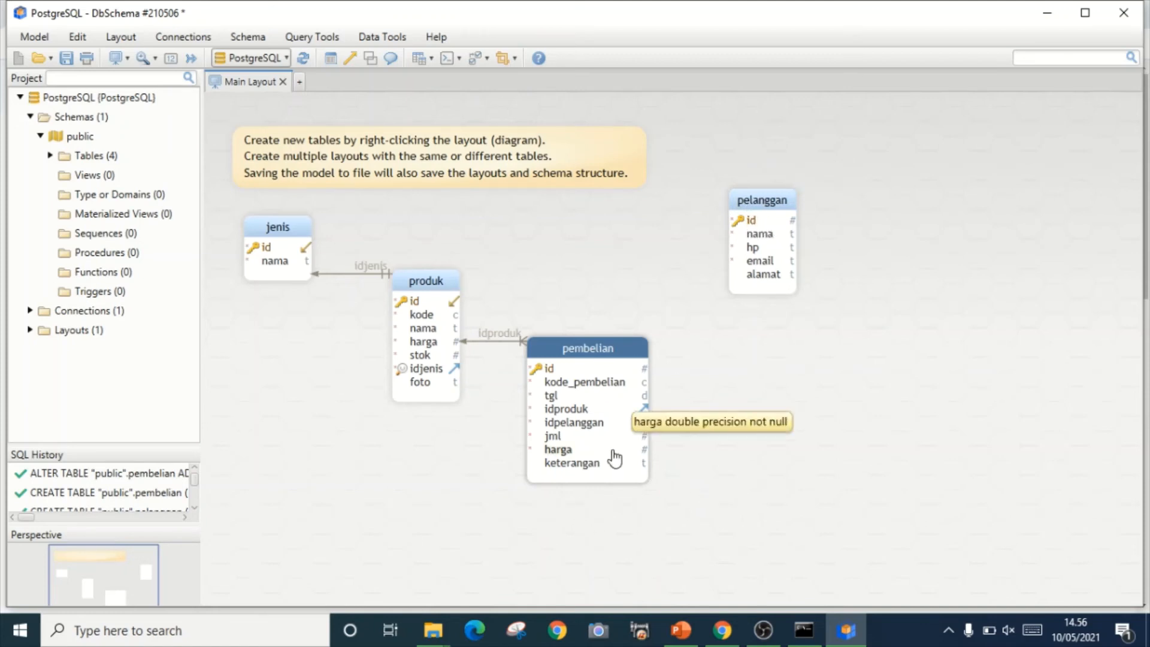
- Create a foreign key from pembelian's idpelanggan to pelanggan's id with noAction rules, and shift the pembelian table slightly down
drag(584, 430, 743, 220)
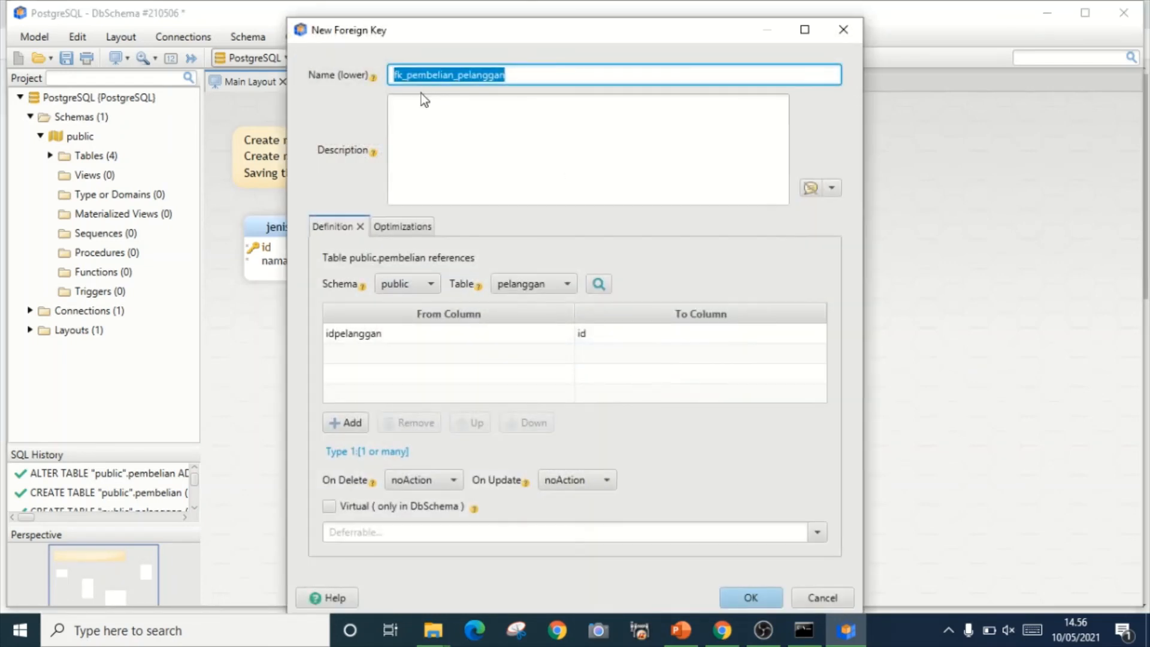
click(540, 75)
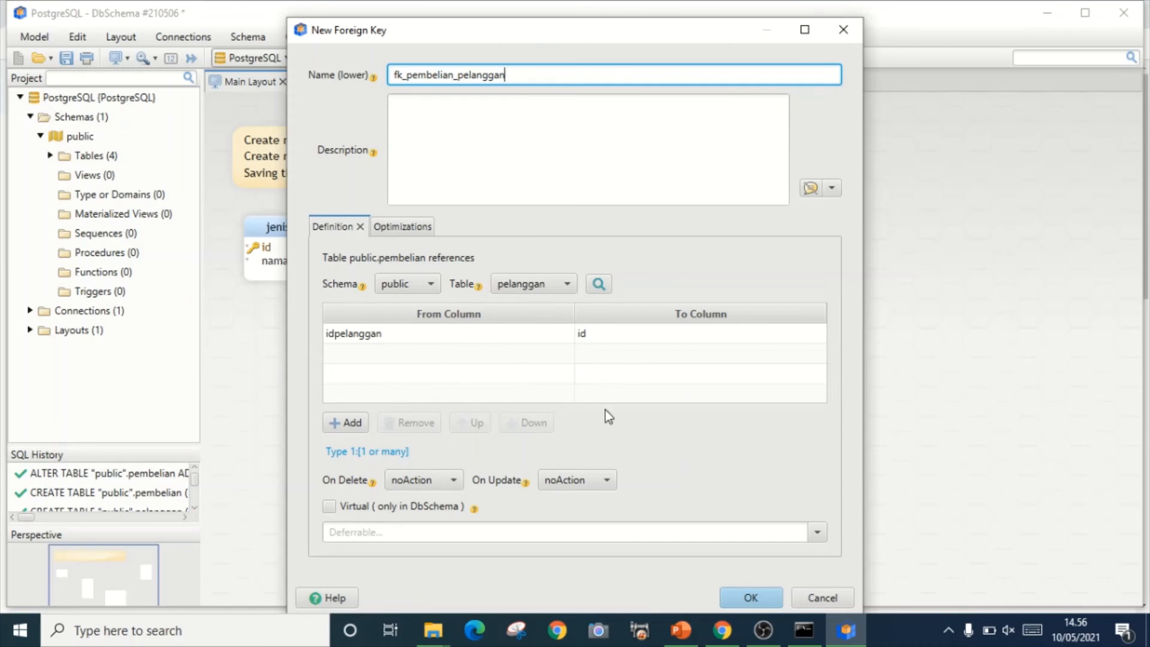
mouse_move(340, 485)
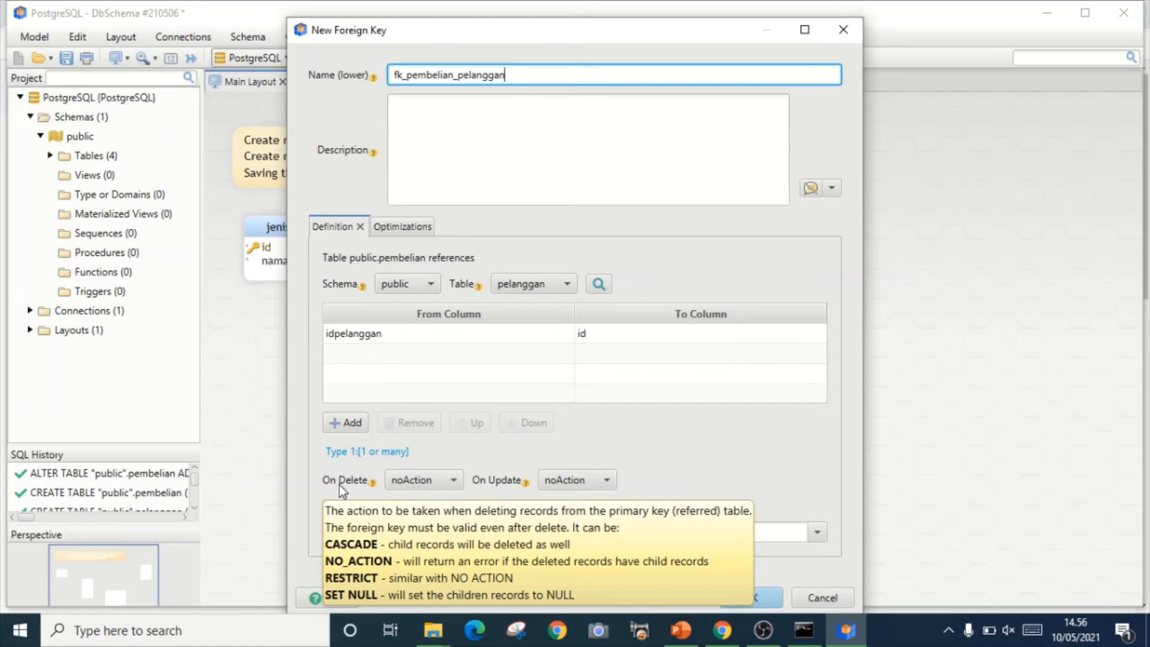
click(756, 593)
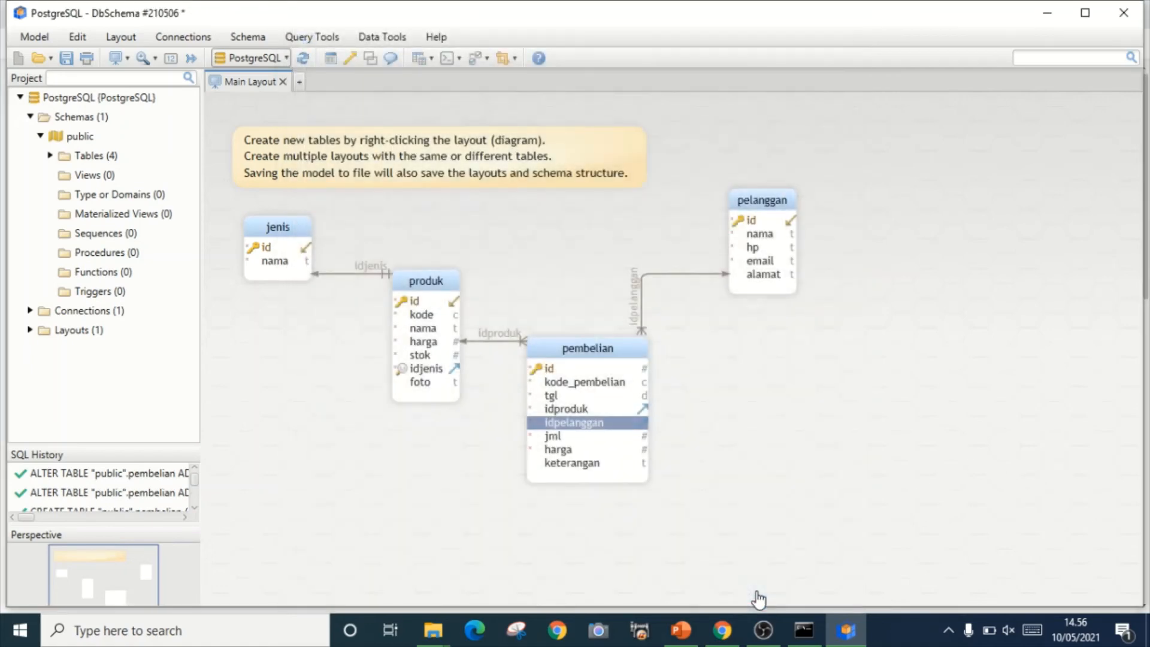
drag(596, 346, 596, 360)
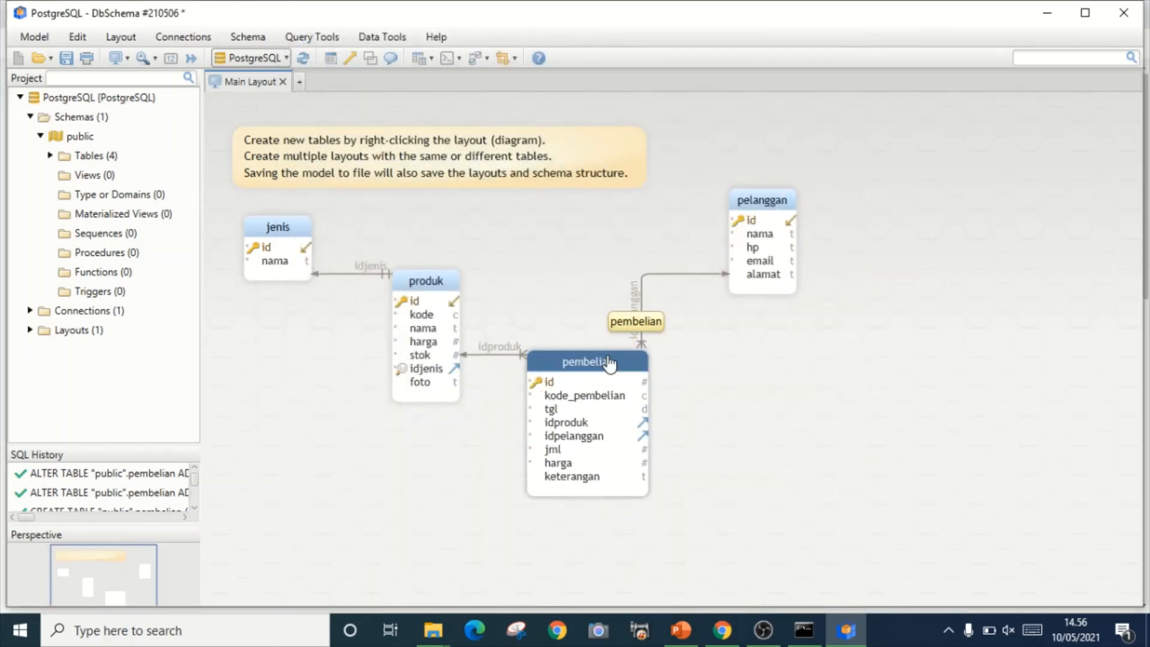
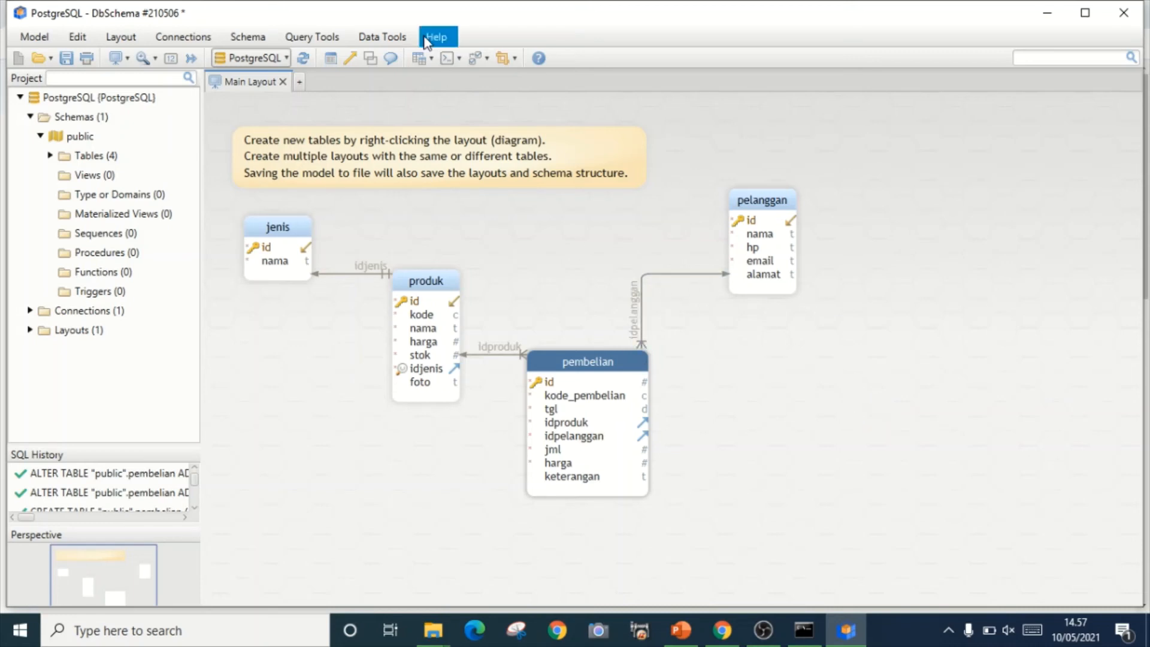
- Start a new table named retur and add an id column of type serial as its primary key
click(331, 58)
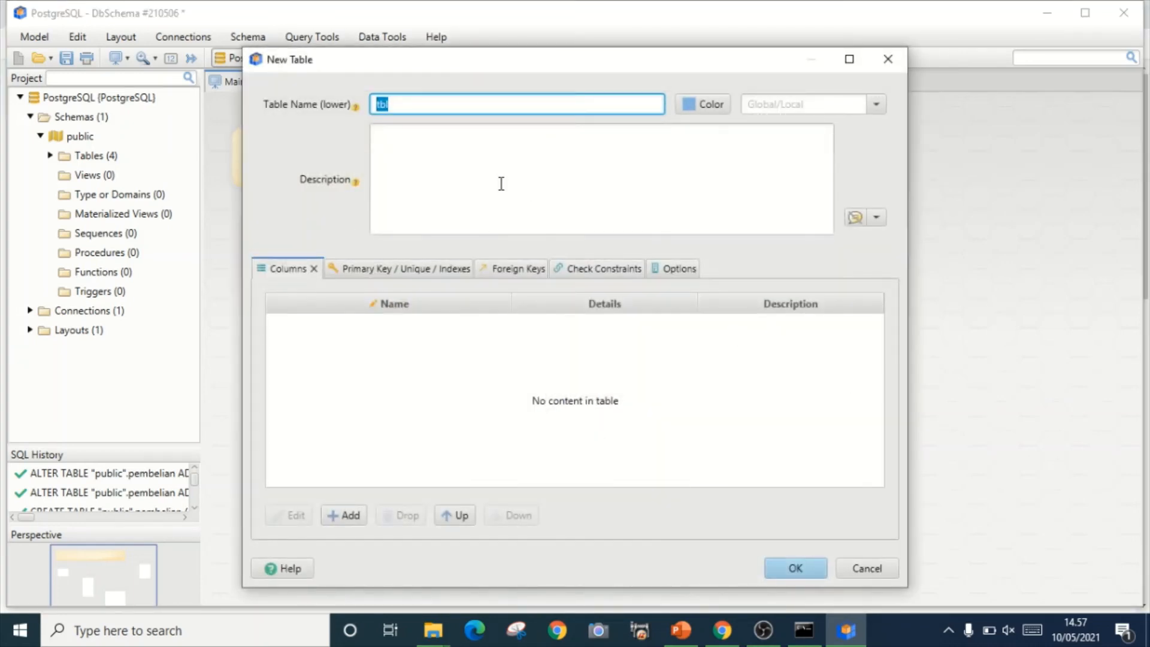
text(retur)
click(350, 516)
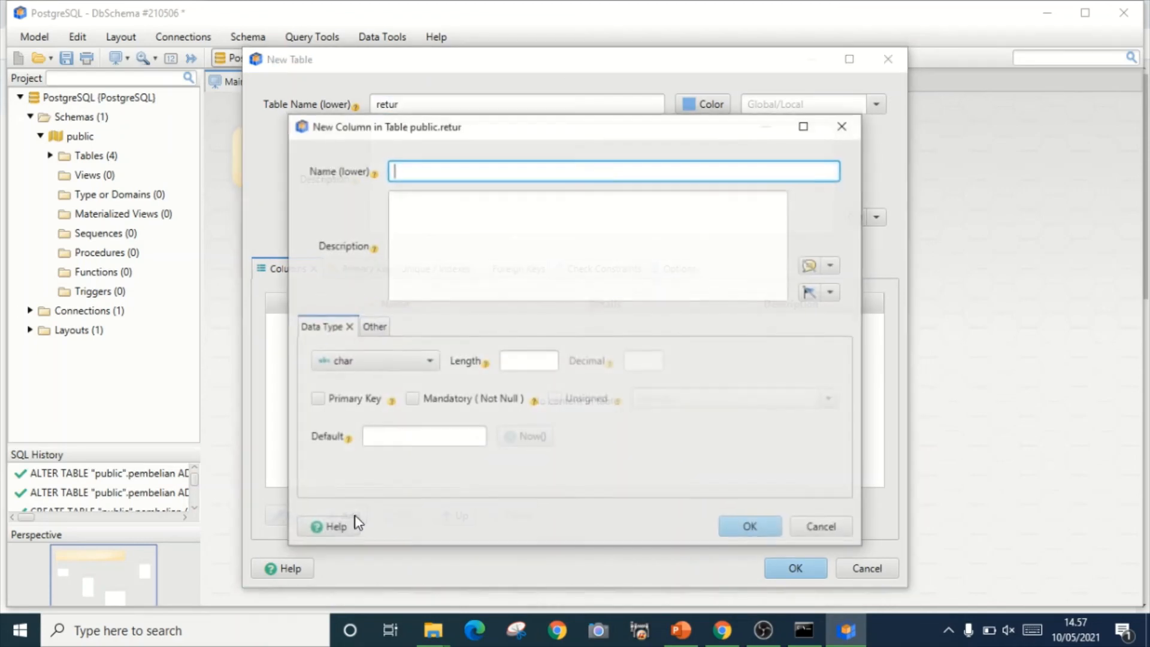
text(id)
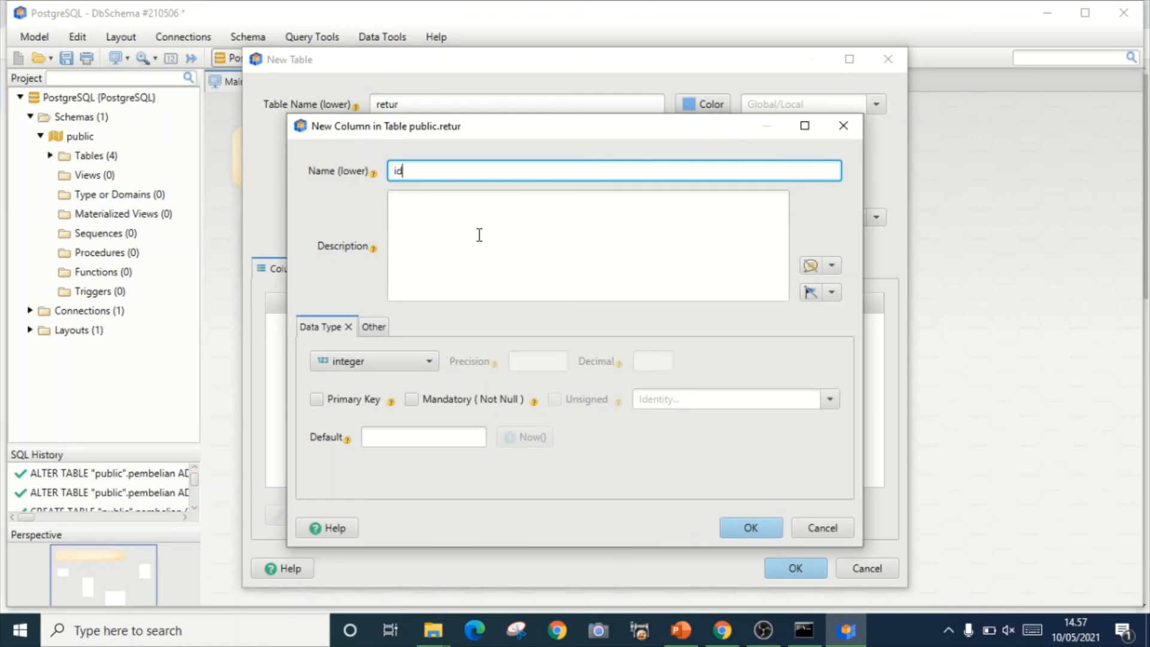
click(327, 399)
click(426, 362)
scroll(360, 468, down, 4)
scroll(371, 510, down, 6)
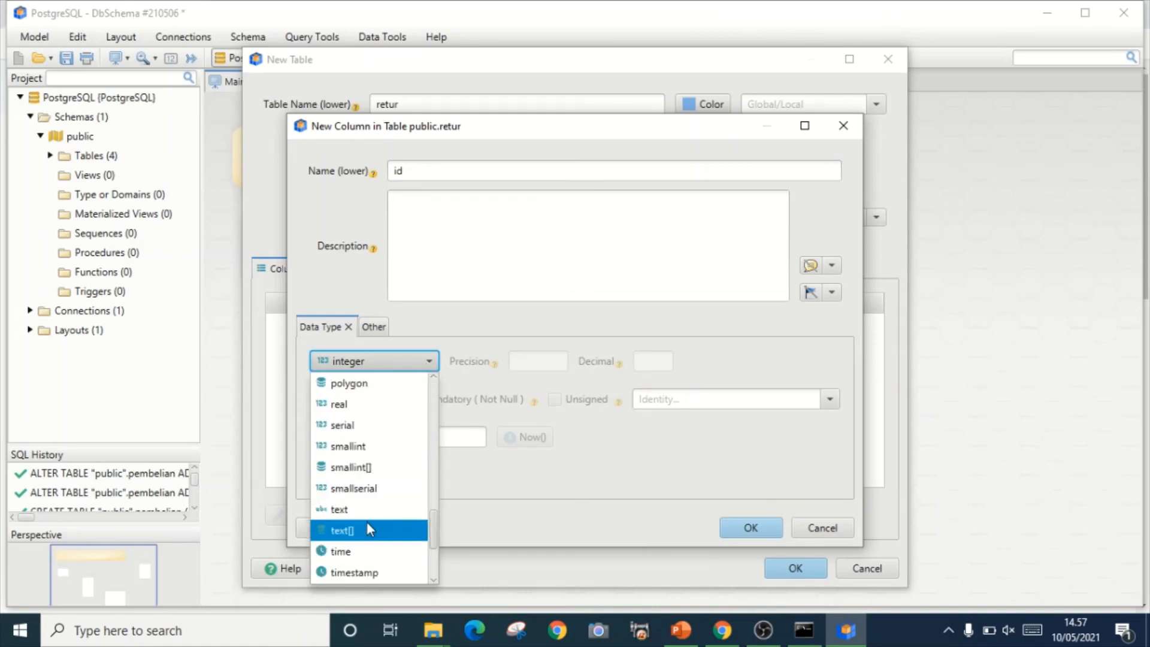
click(376, 425)
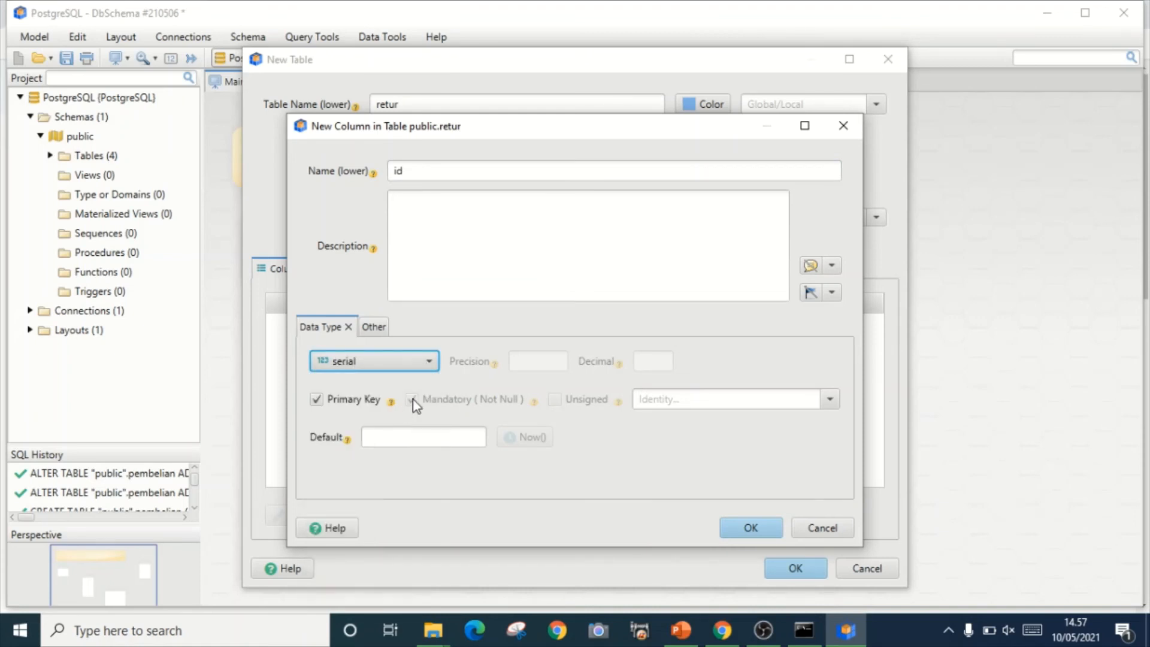
click(756, 528)
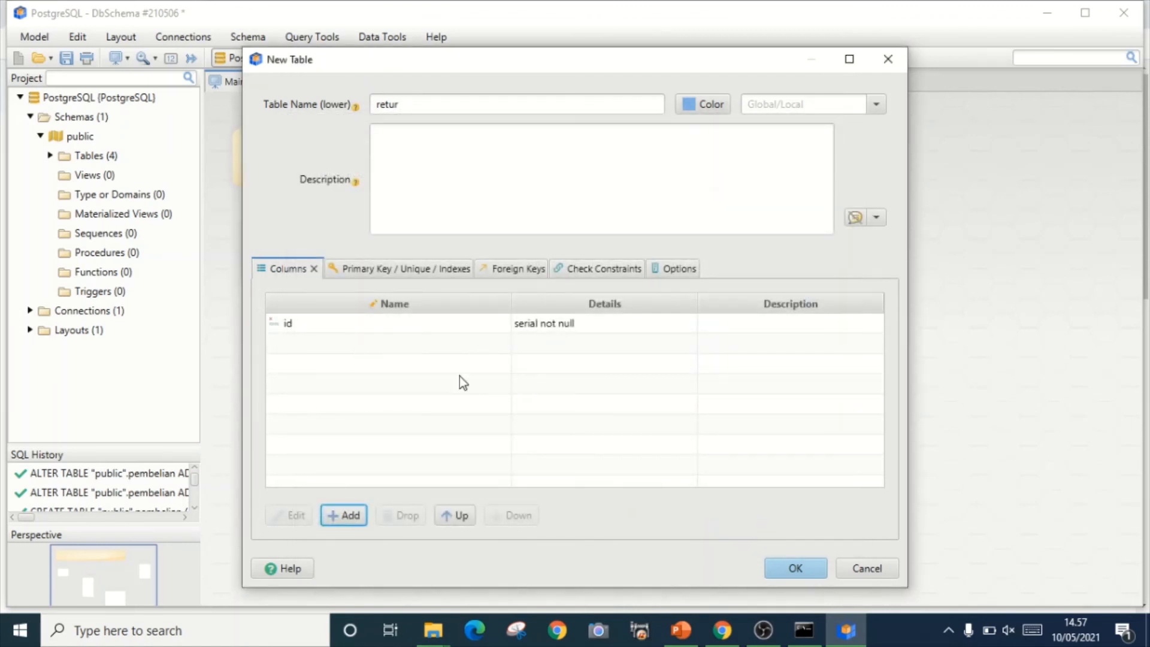
- Add a mandatory integer column named kode_pembelian to the retur table
click(353, 521)
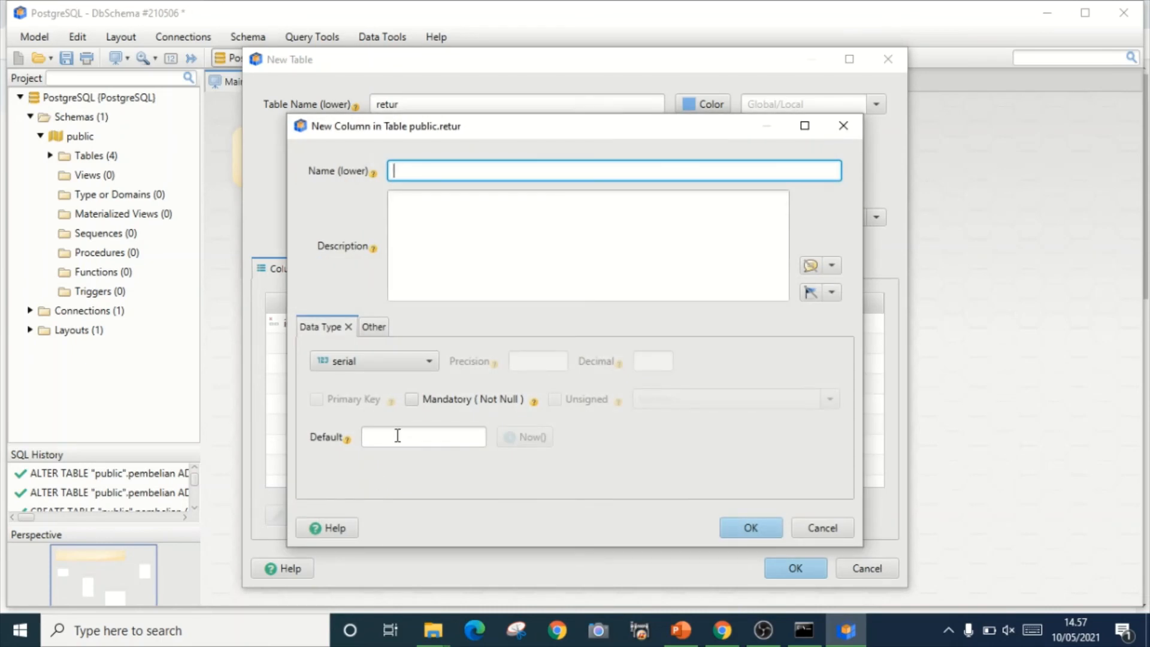
text(kode_pembelian)
click(429, 363)
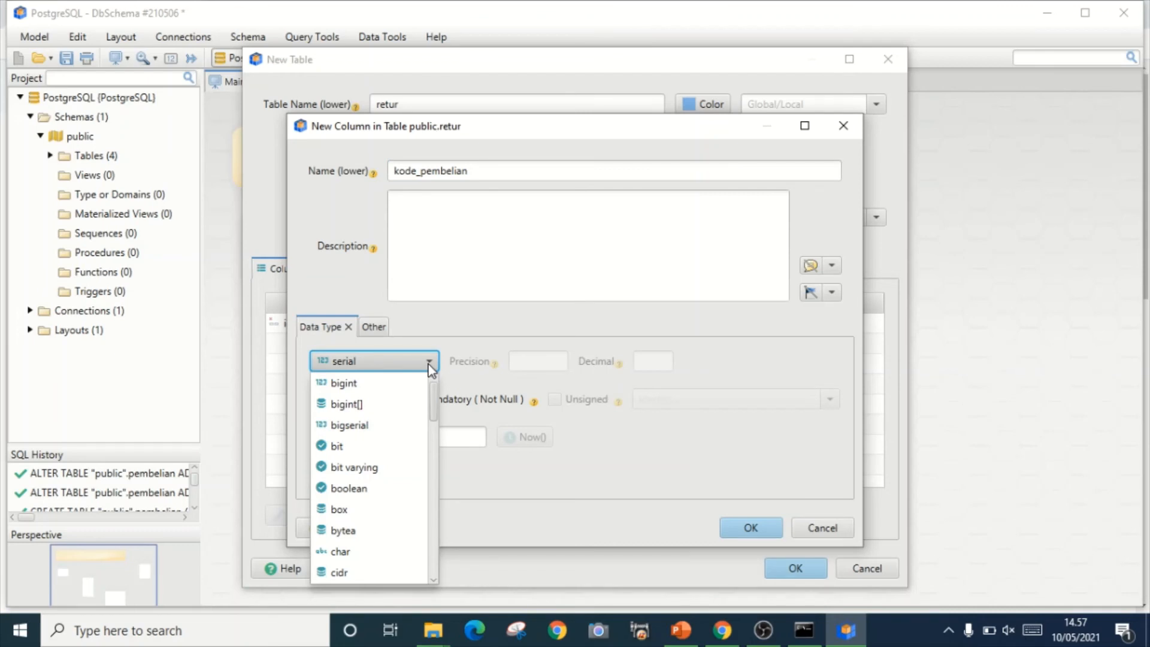
click(429, 362)
click(429, 362)
scroll(347, 499, down, 2)
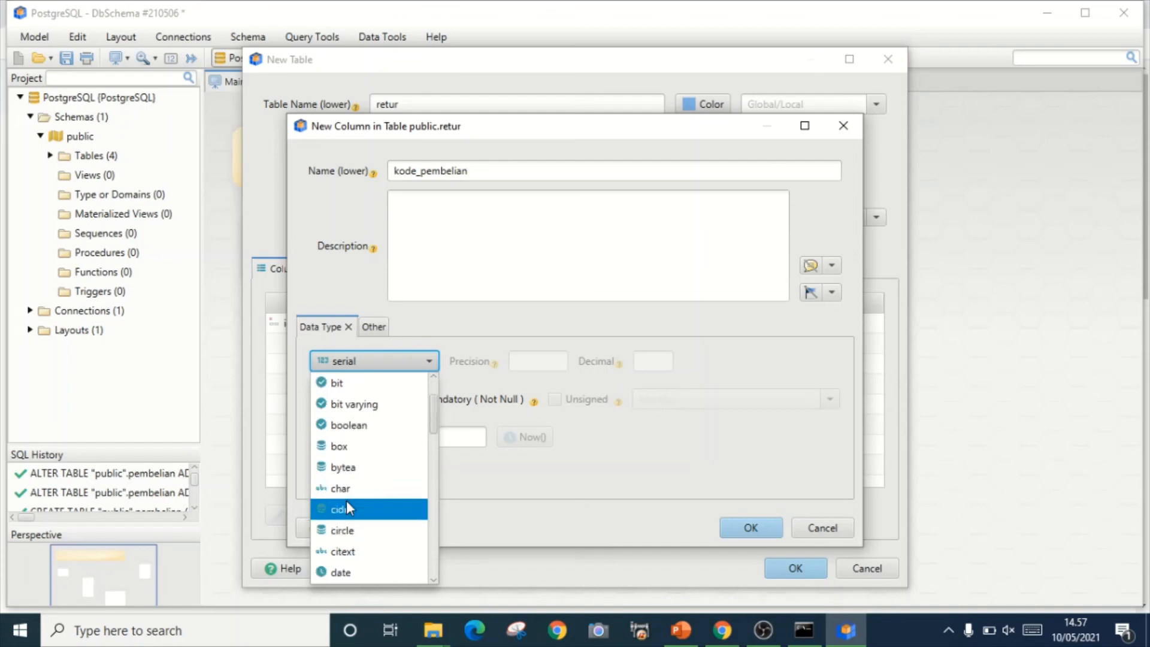
scroll(366, 536, down, 2)
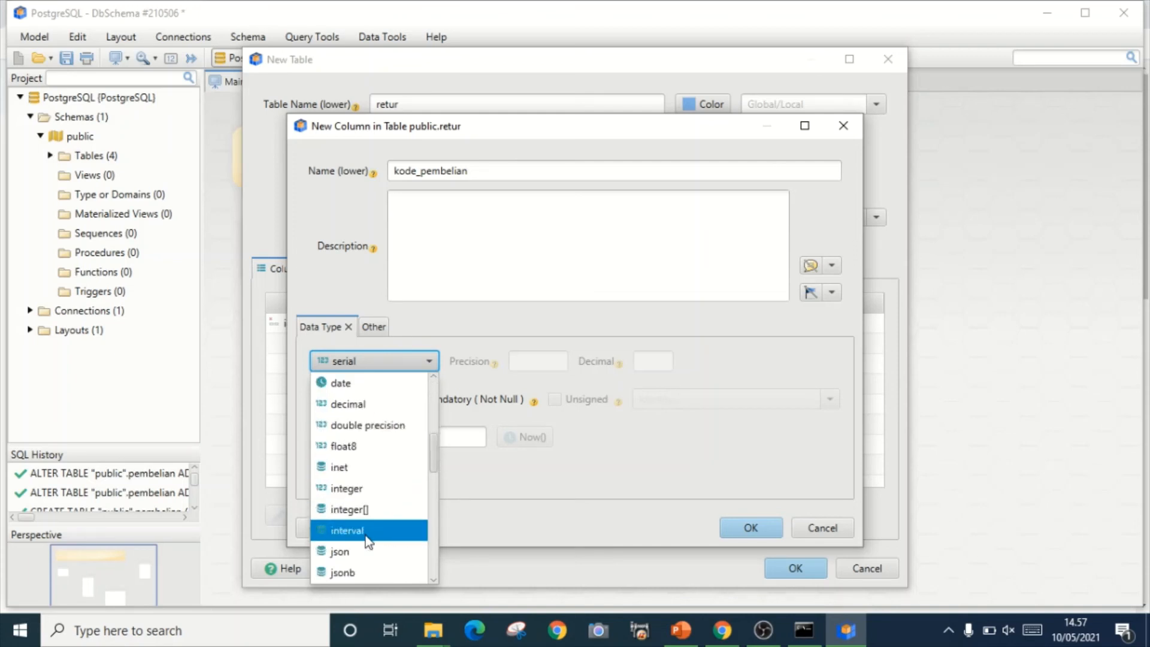
click(365, 490)
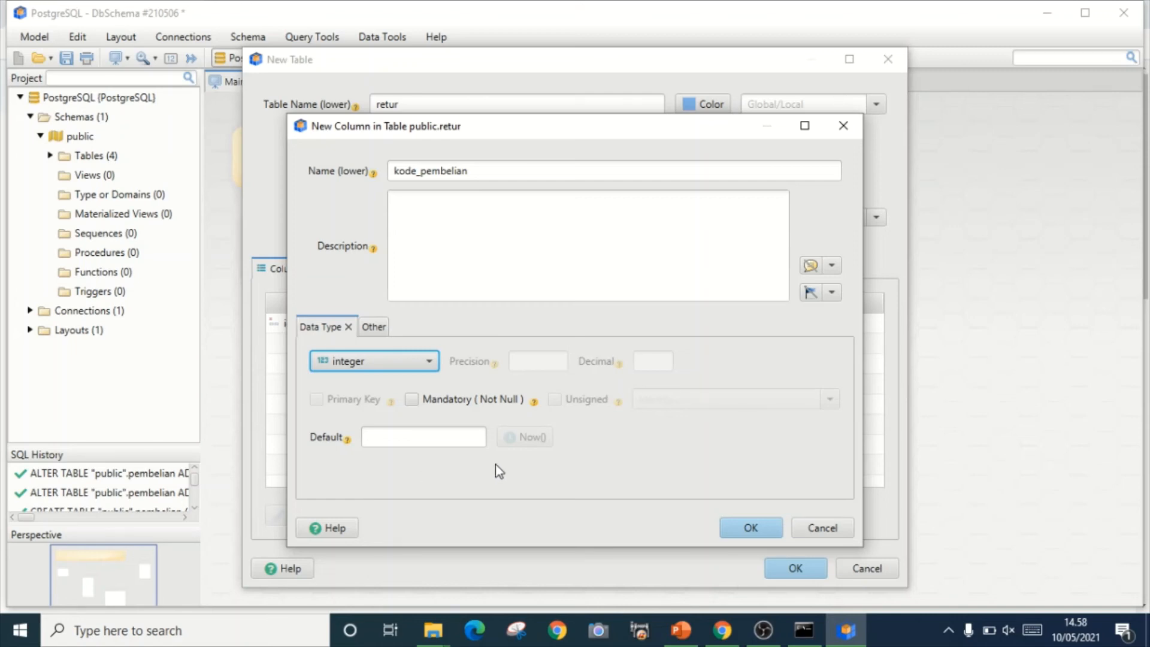
click(413, 400)
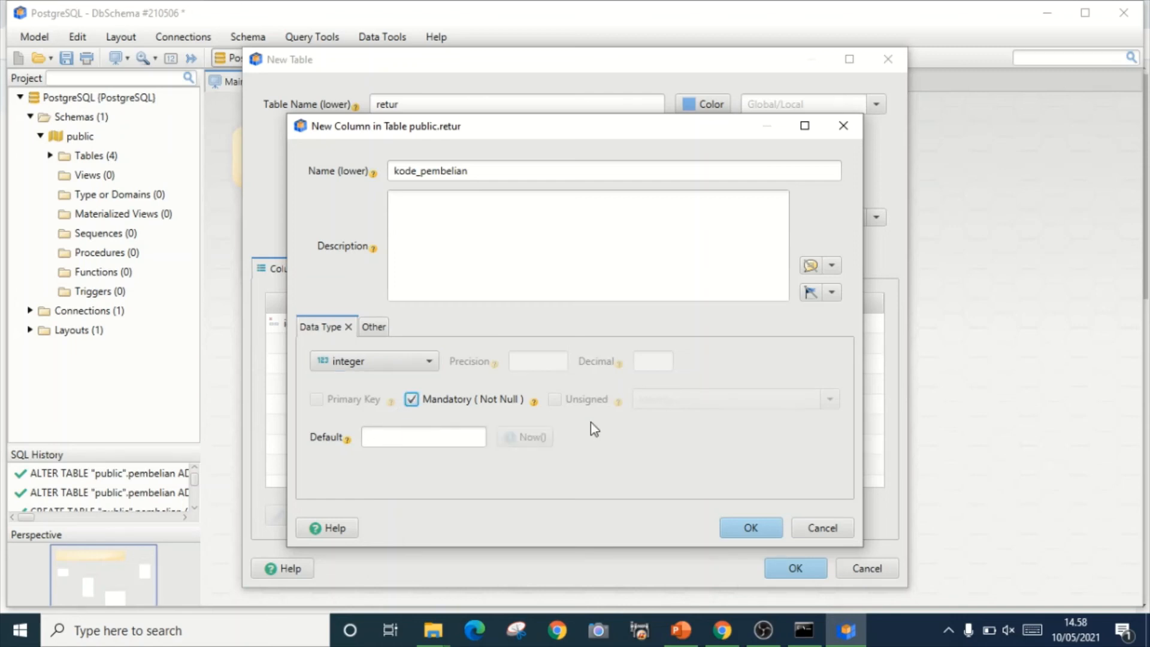
click(742, 527)
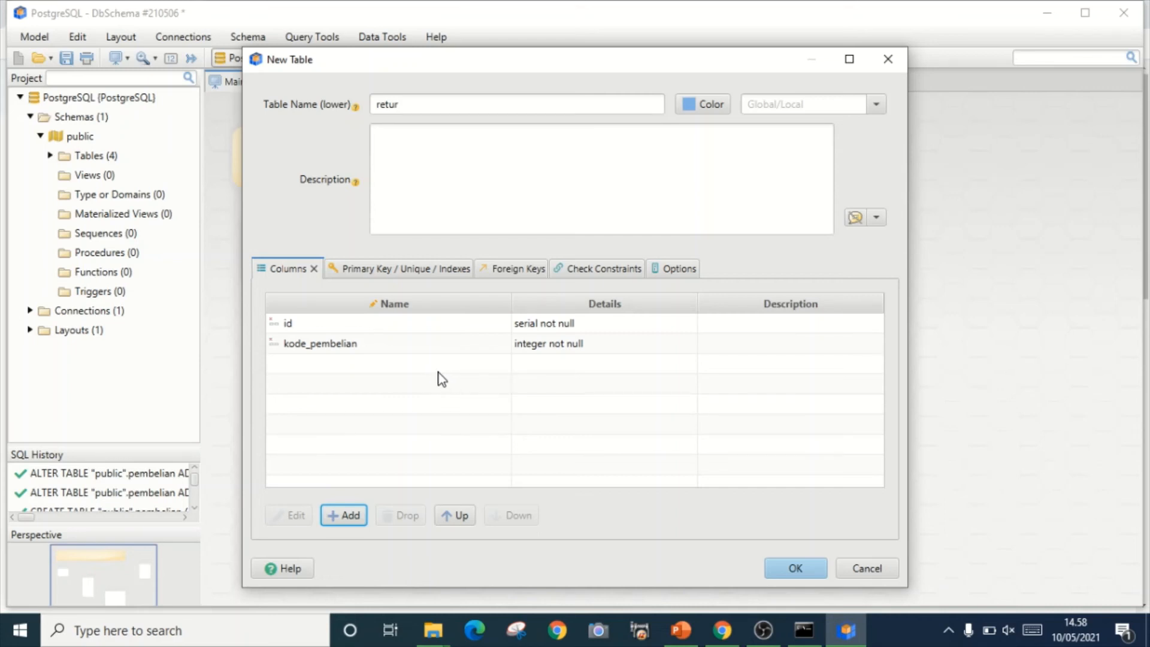
- Add a mandatory integer column named jml to the retur table
click(343, 516)
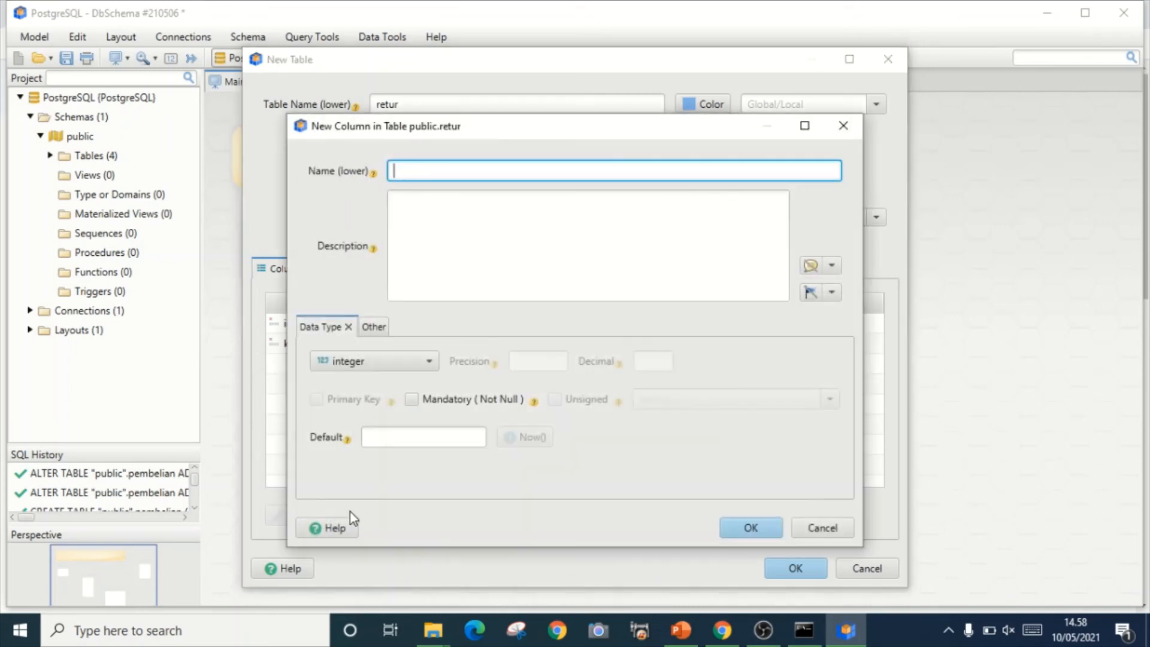
text(jml)
click(470, 401)
click(745, 534)
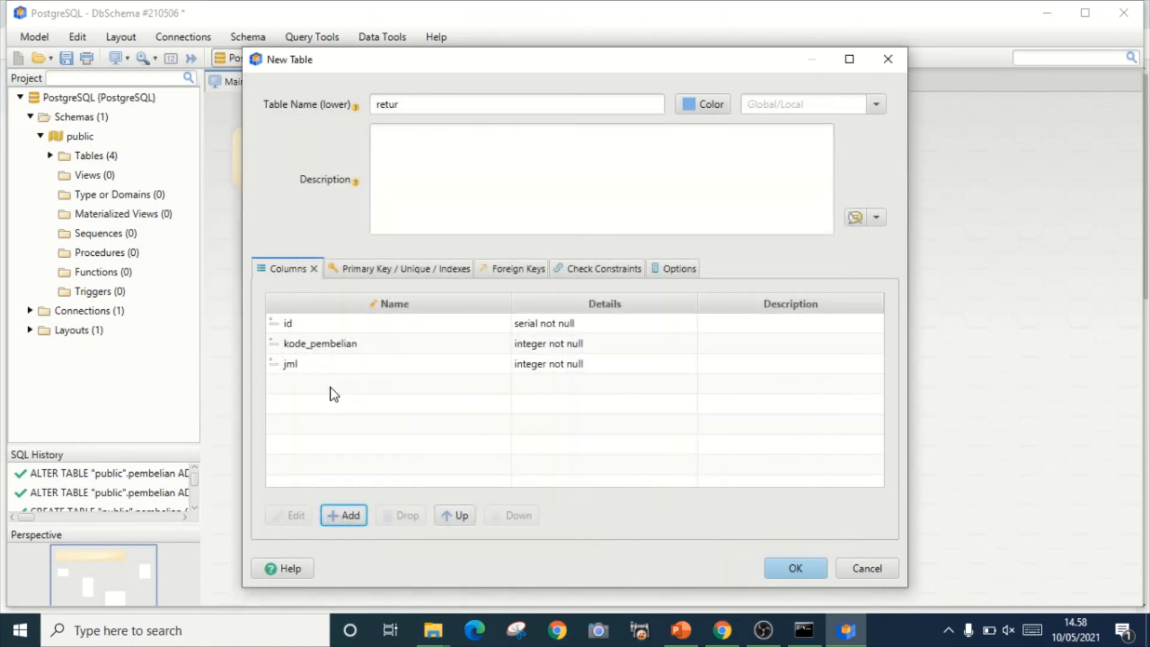
- Add a mandatory double precision column named harga to the retur table
click(352, 514)
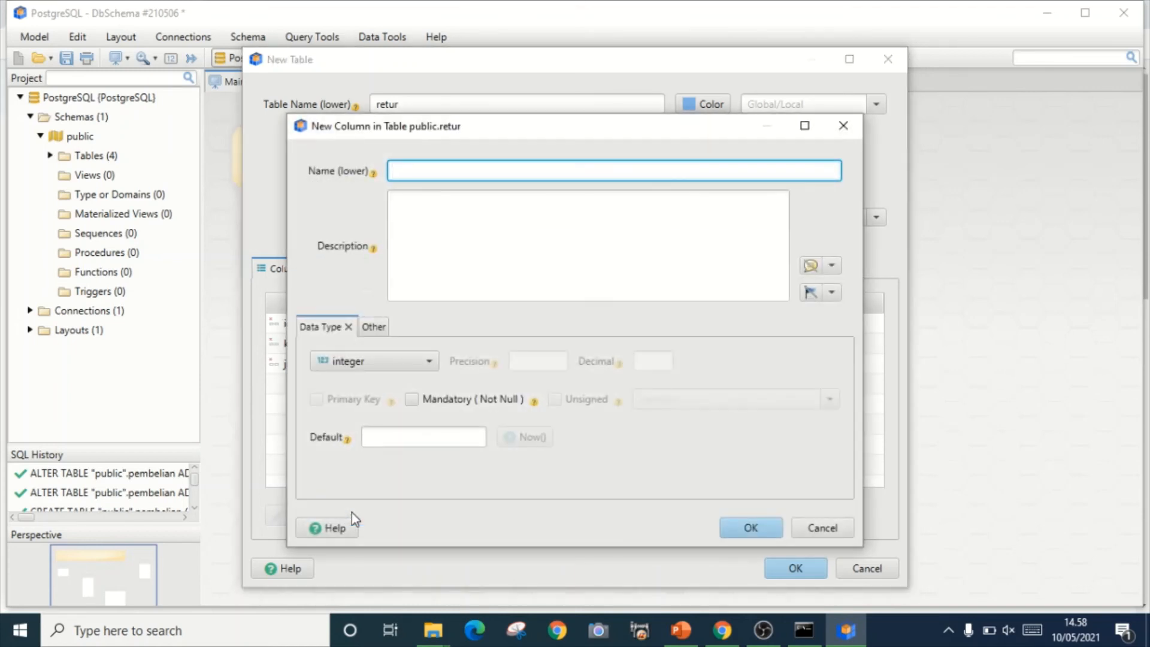
text(harga)
click(383, 361)
scroll(368, 481, down, 3)
click(368, 487)
click(412, 399)
click(750, 528)
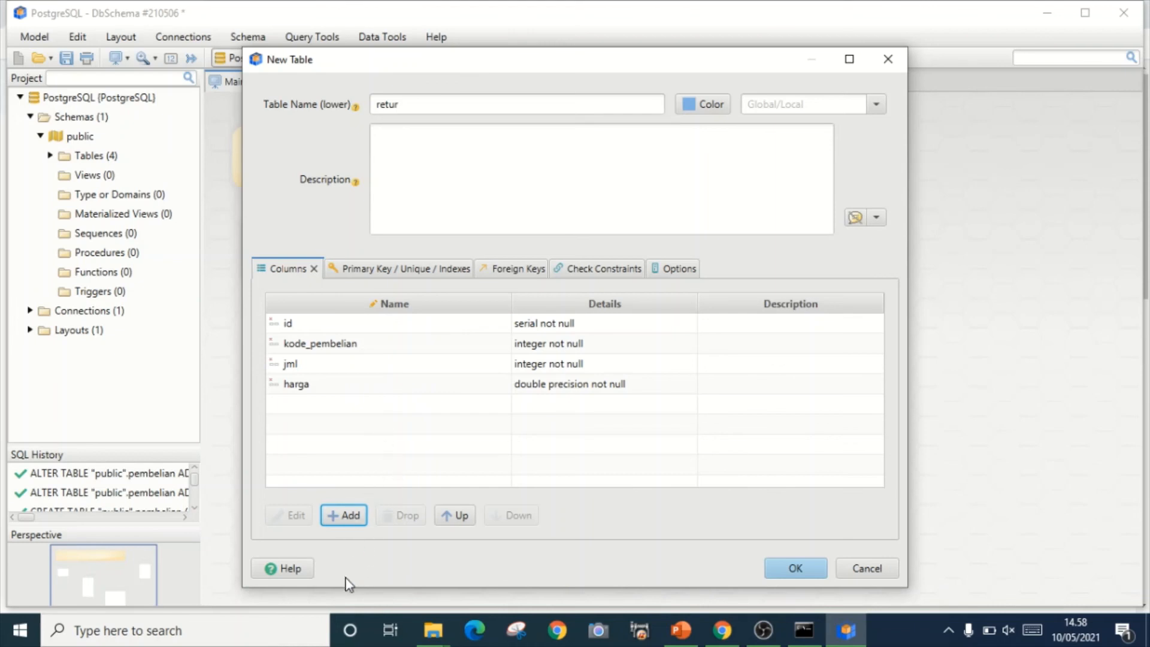
- Add a mandatory text column named keterangan to the retur table
click(345, 521)
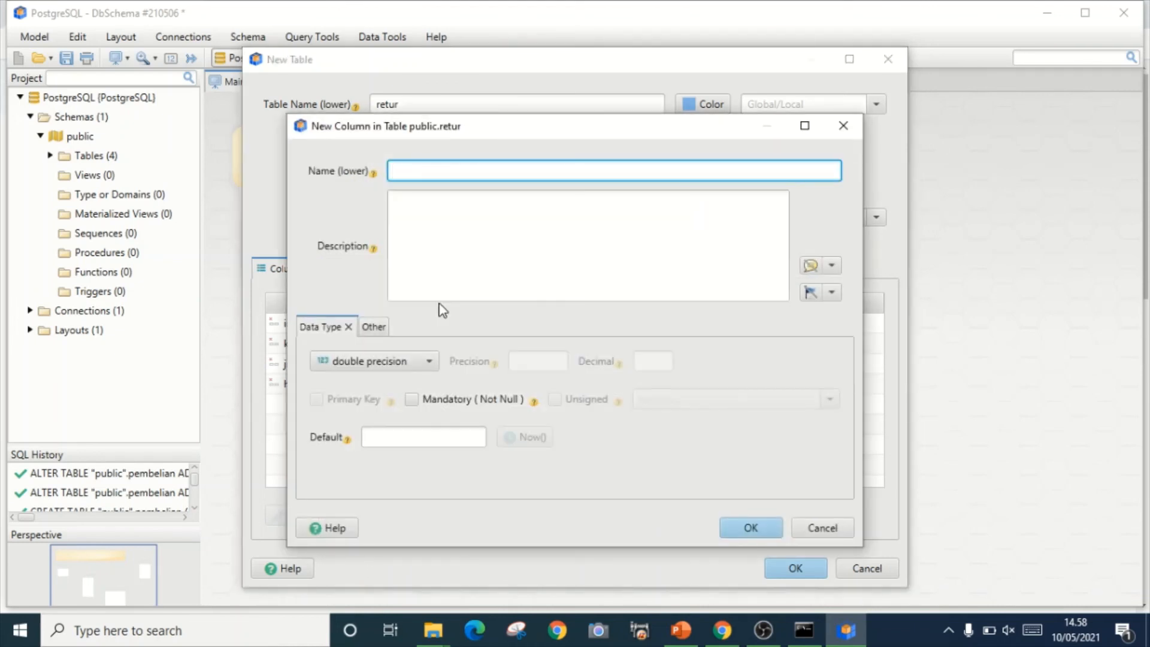
text(keterangan)
click(409, 361)
scroll(386, 455, down, 2)
scroll(386, 540, down, 3)
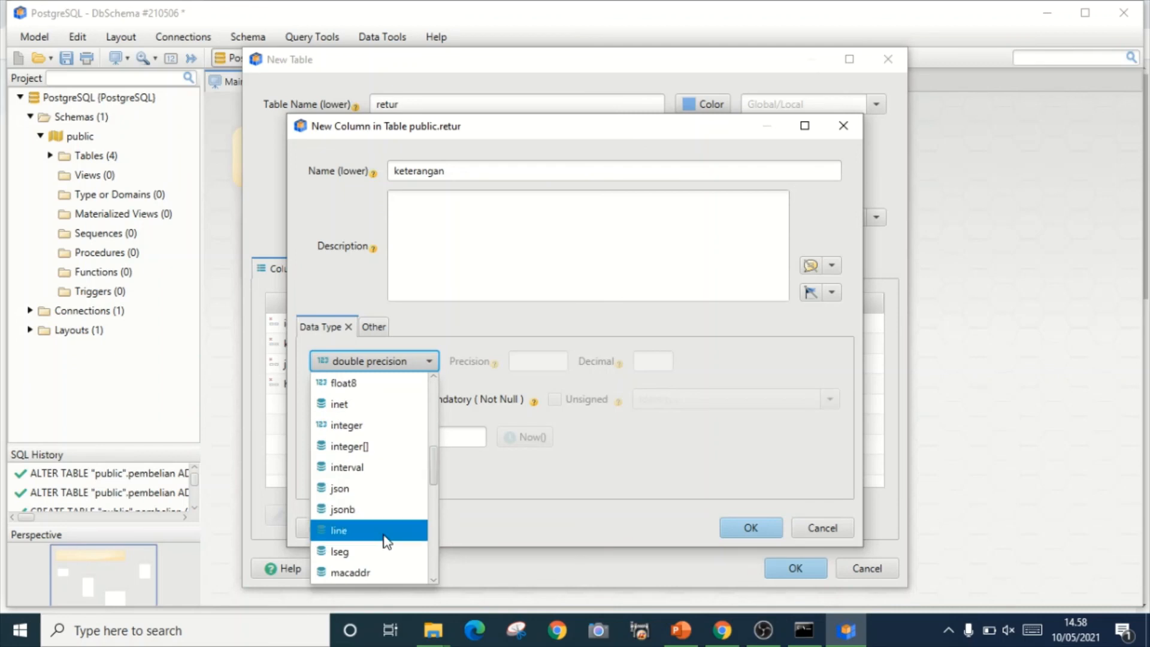
scroll(387, 538, down, 3)
scroll(385, 539, down, 2)
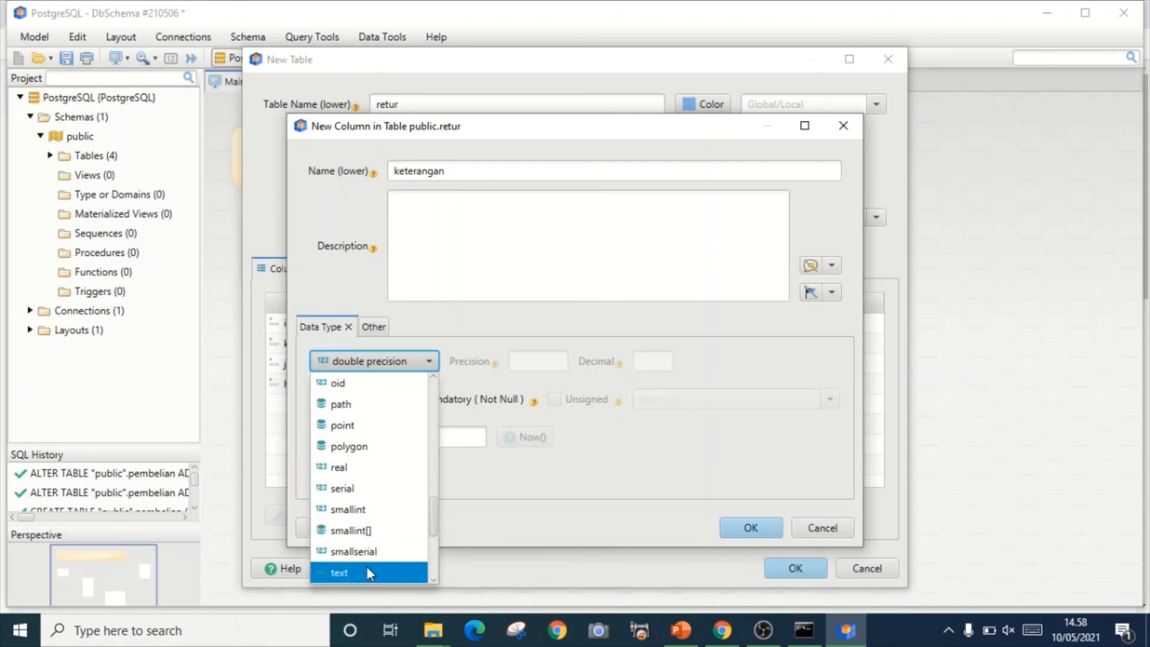
click(366, 568)
click(441, 402)
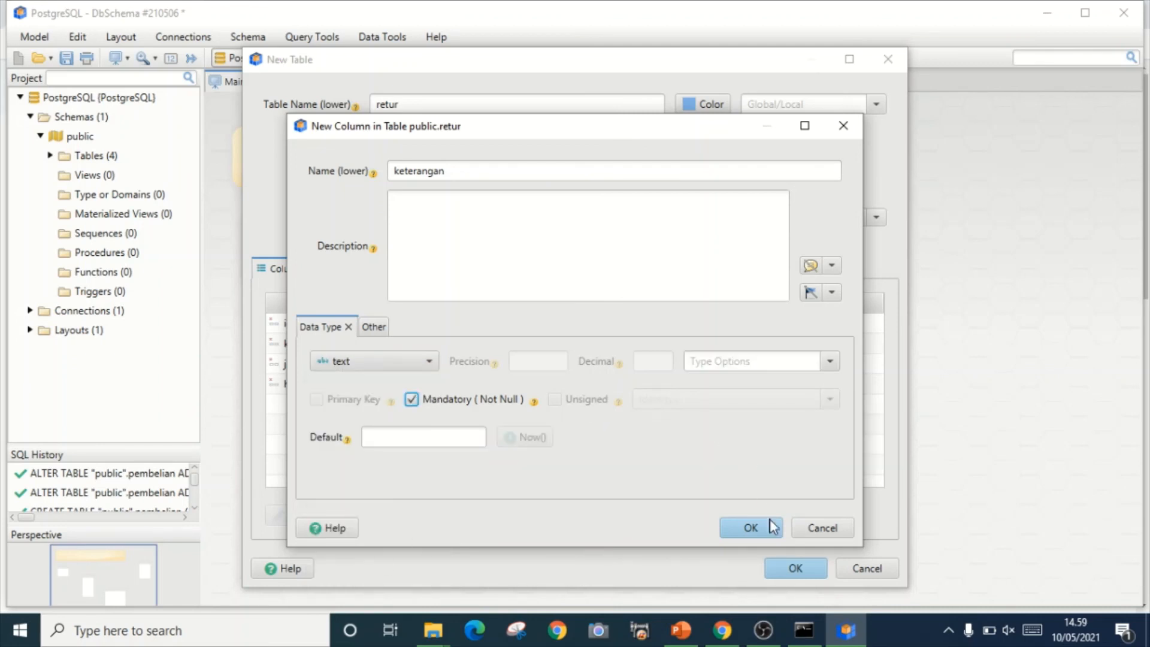
click(760, 531)
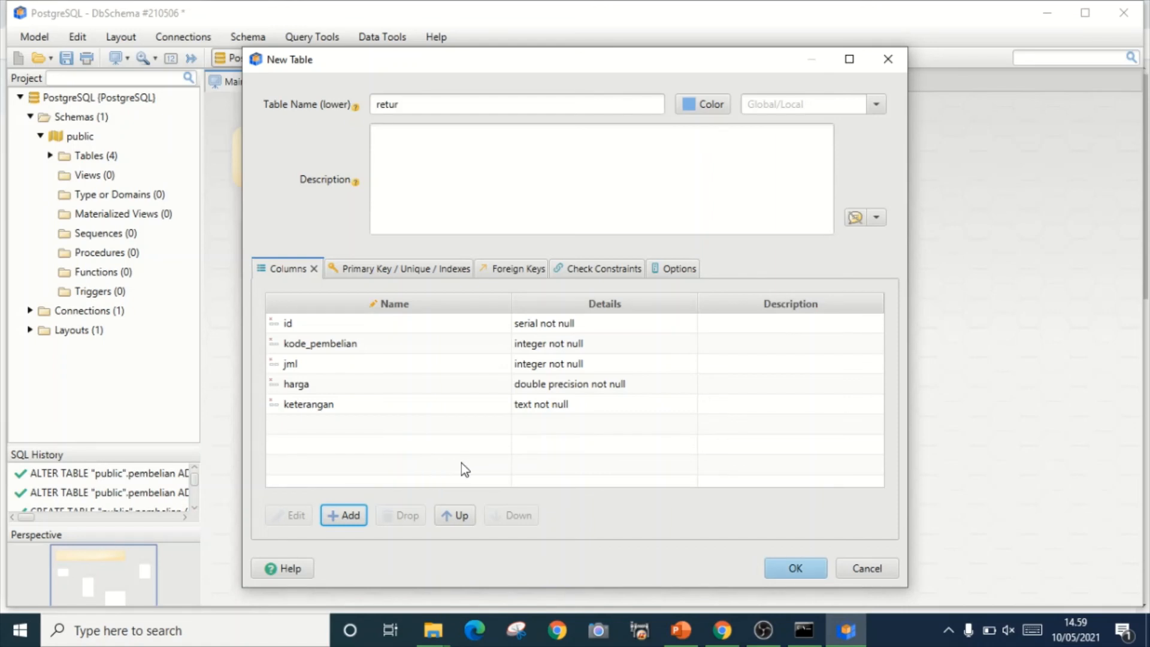
- Create the retur table and place it to the right of pembelian, below pelanggan, in the diagram
click(811, 570)
drag(693, 380, 838, 399)
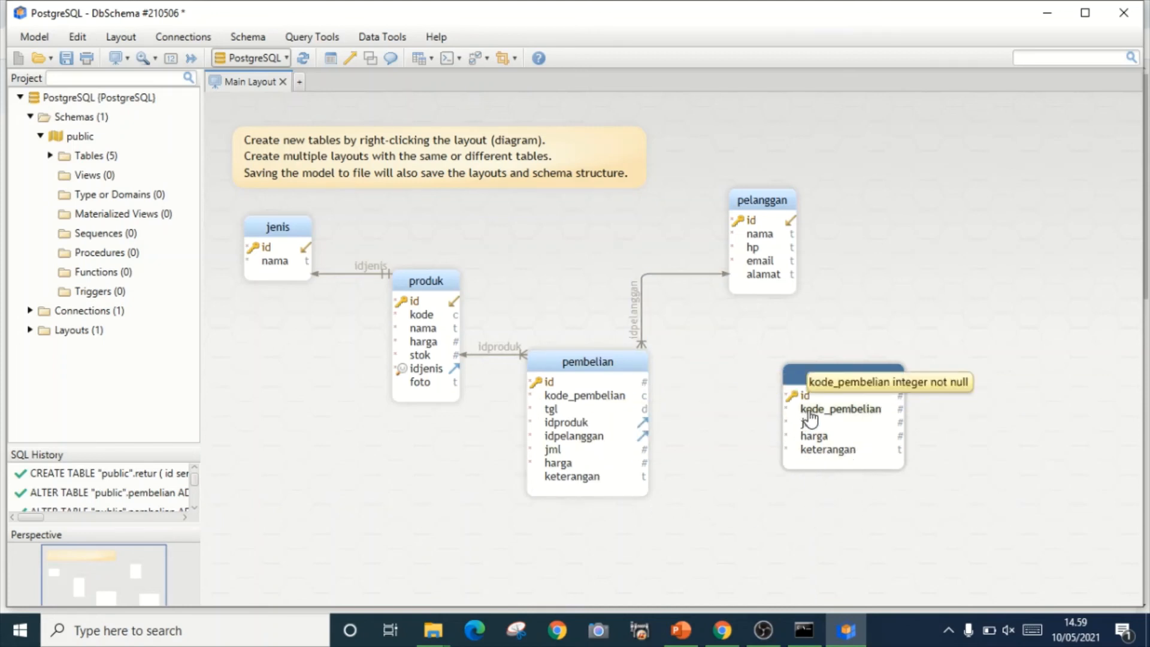
- Try to create a foreign key from retur's kode_pembelian to pembelian's kode_pembelian with noAction rules
drag(803, 414, 575, 394)
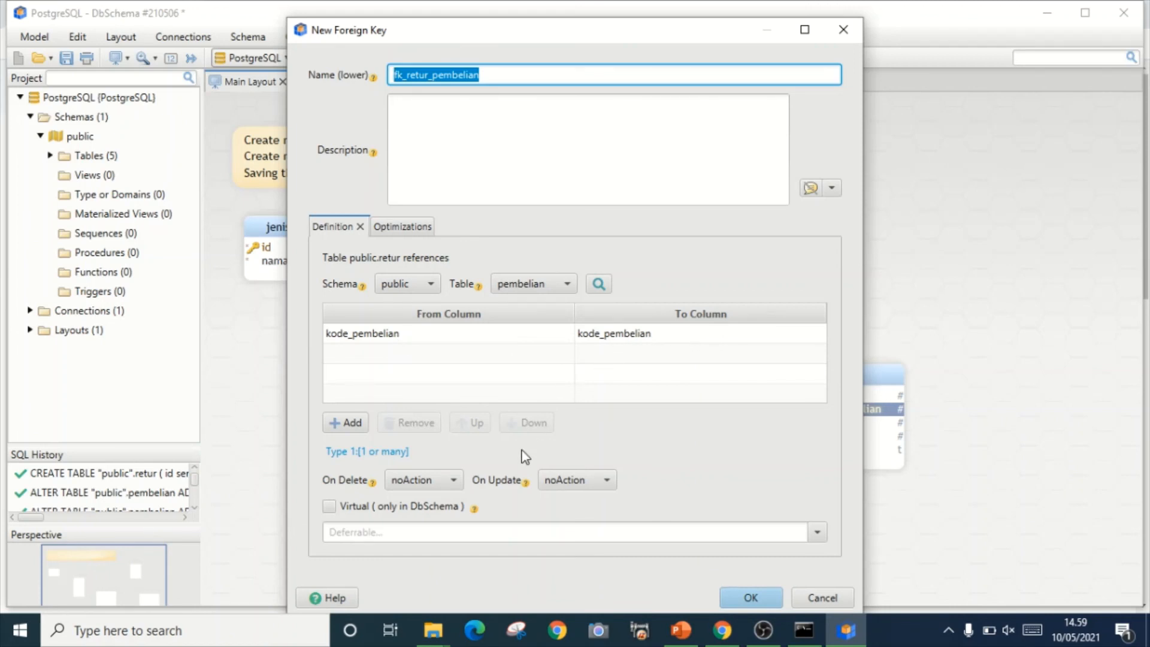
mouse_move(346, 488)
click(758, 598)
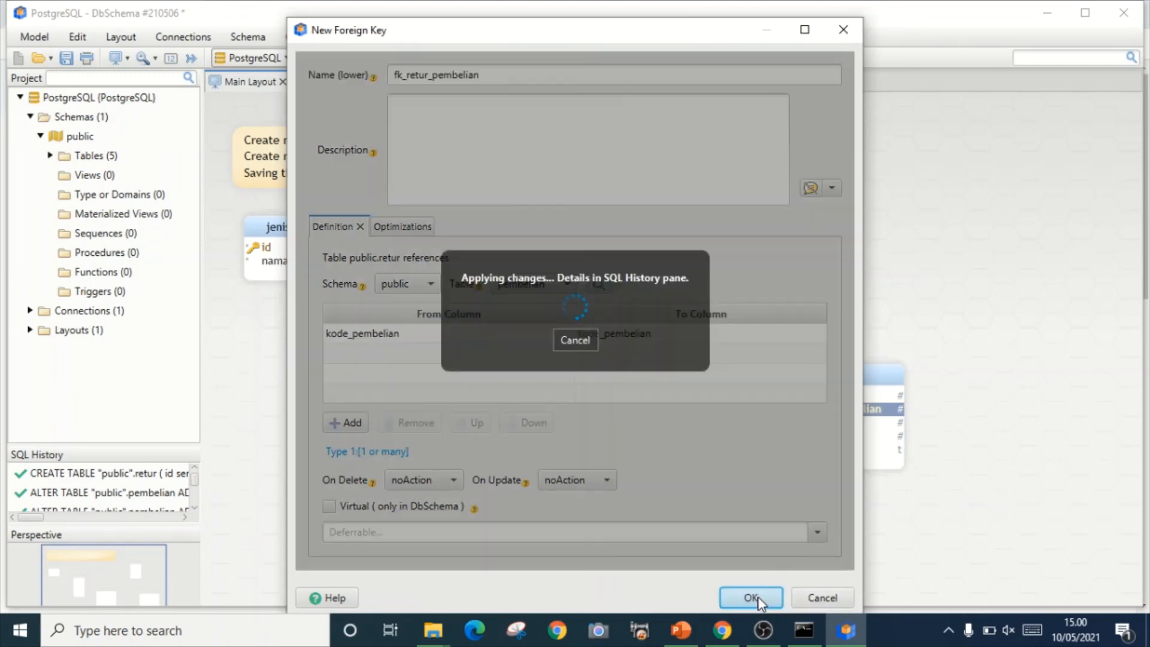
click(864, 513)
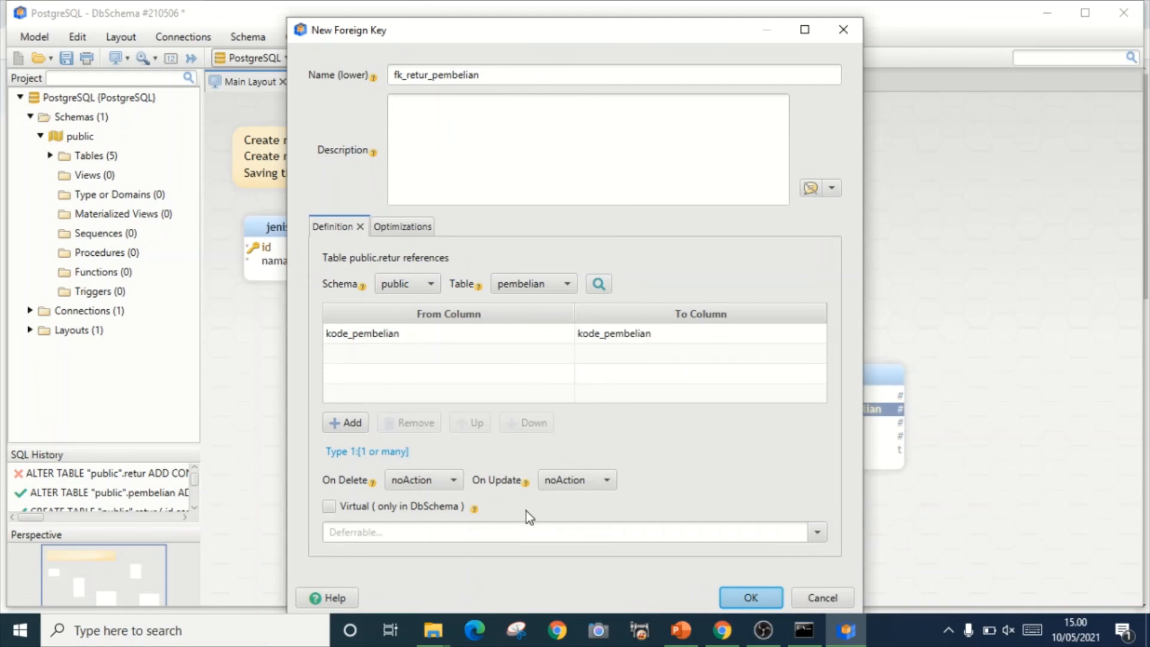
click(753, 598)
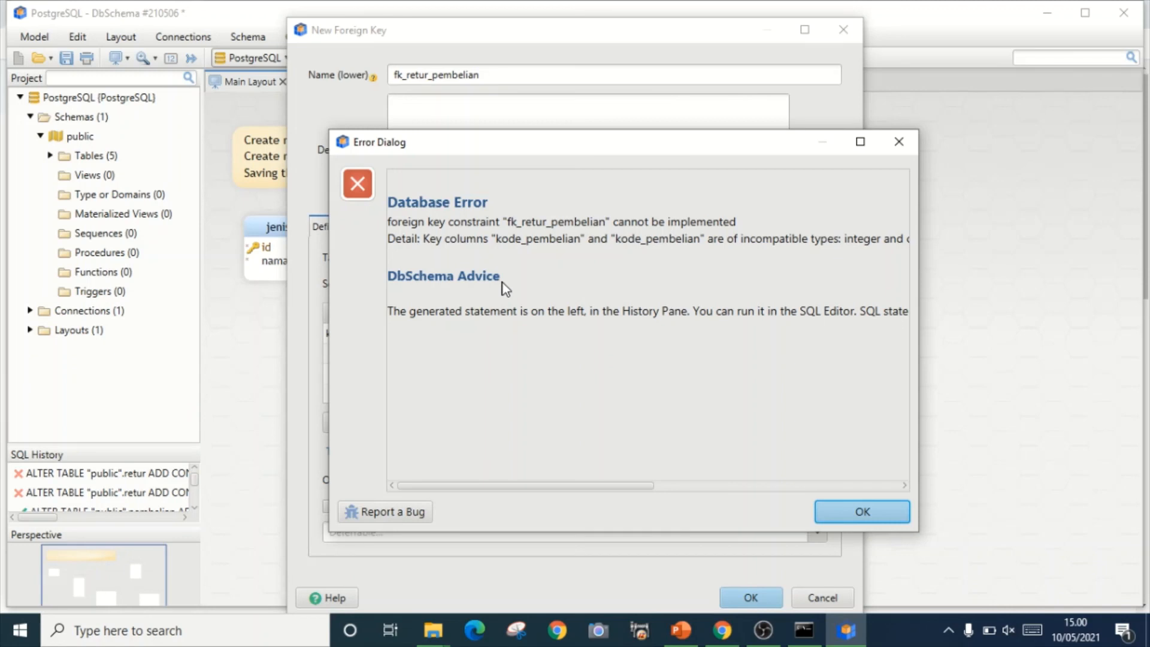
click(871, 514)
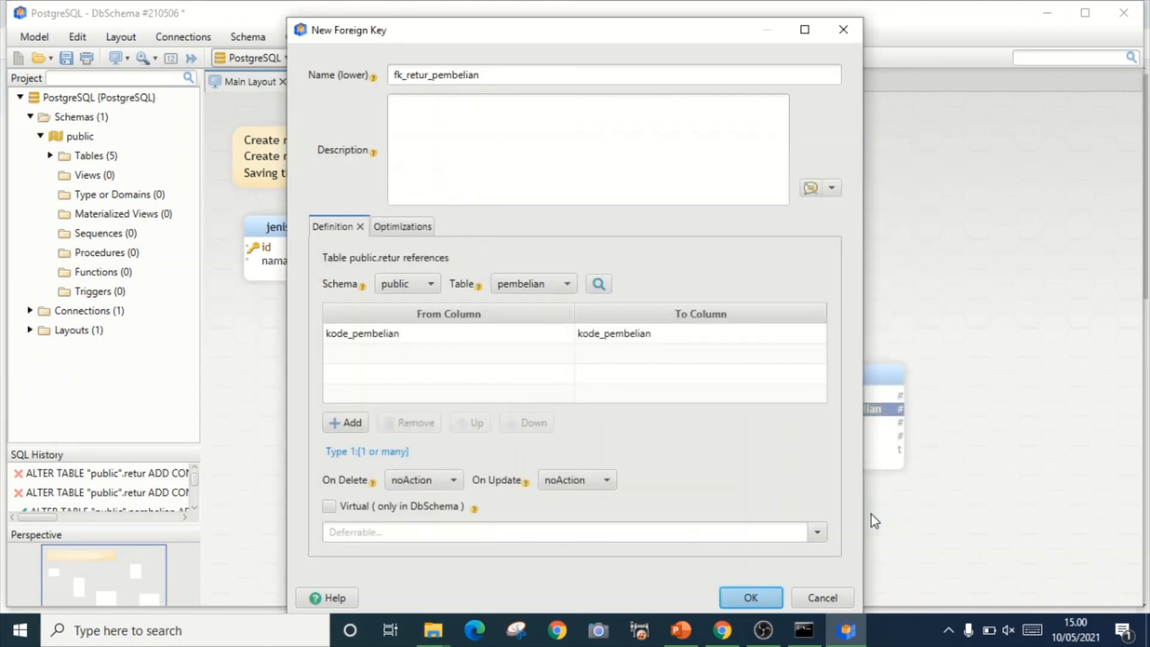
click(824, 598)
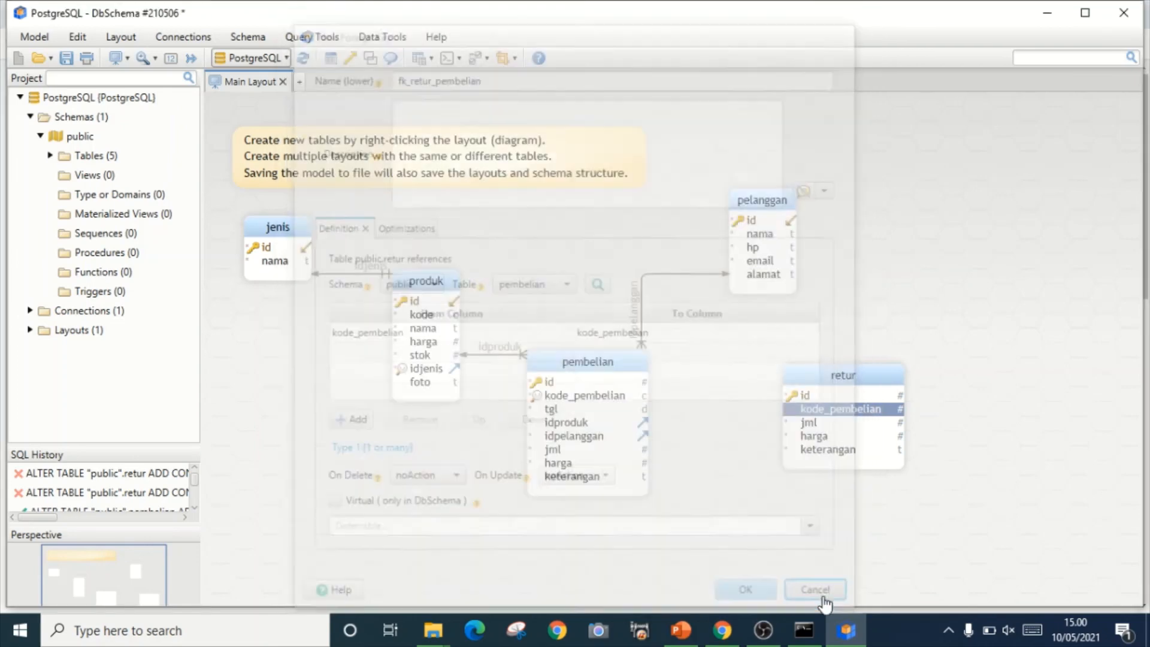
- Open the kode_pembelian column of the retur table for editing
right_click(853, 419)
click(869, 427)
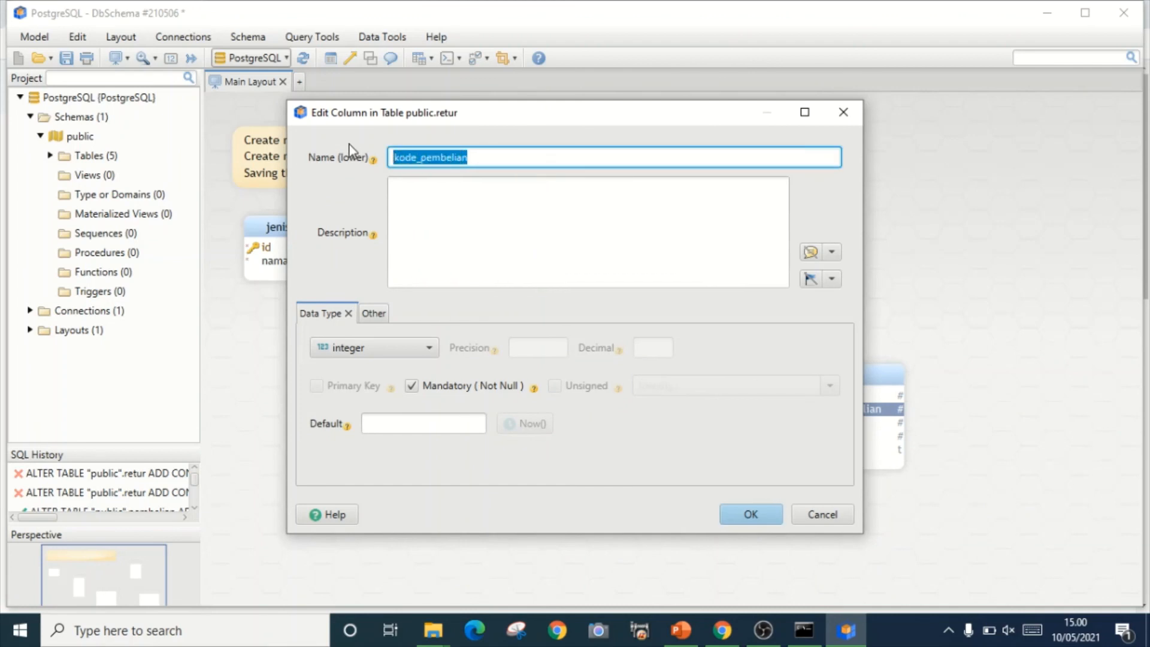
- Try renaming the column to idpembelian, and restore its name to kode_pembelian
text(idpembelian)
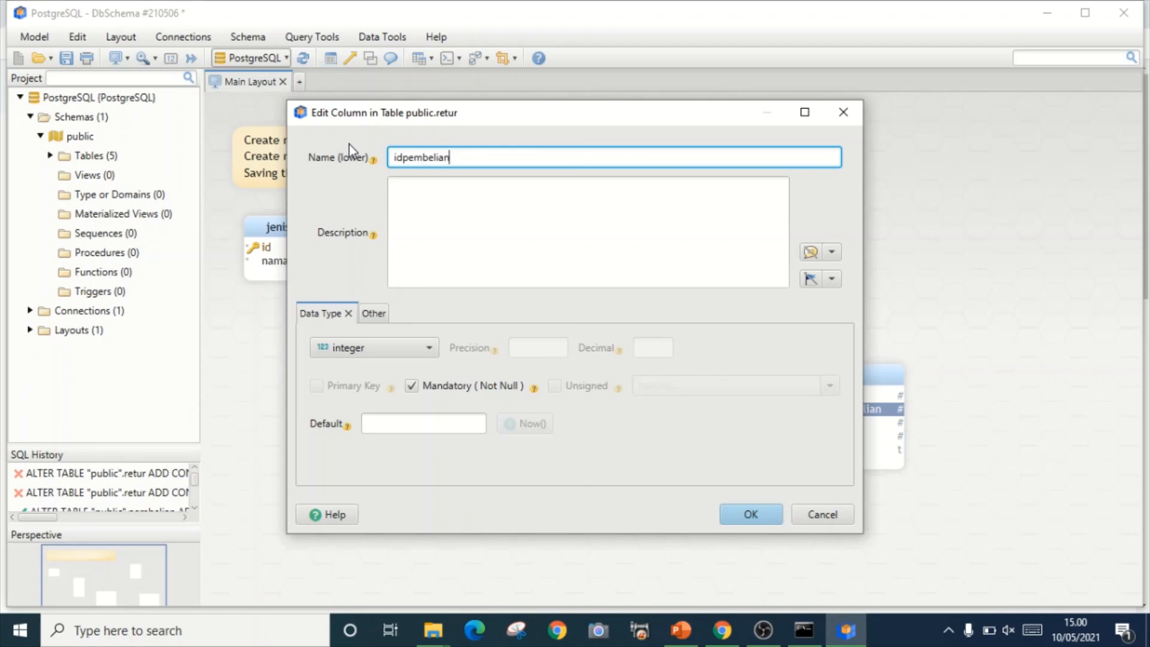
key(BackSpace)
key(BackSpace)
key(BackSpace)
key(BackSpace)
key(BackSpace)
key(BackSpace)
key(BackSpace)
key(BackSpace)
key(BackSpace)
key(BackSpace)
text(kode_pembelian)
- Change the data type of retur's kode_pembelian column to char with length 5
click(398, 348)
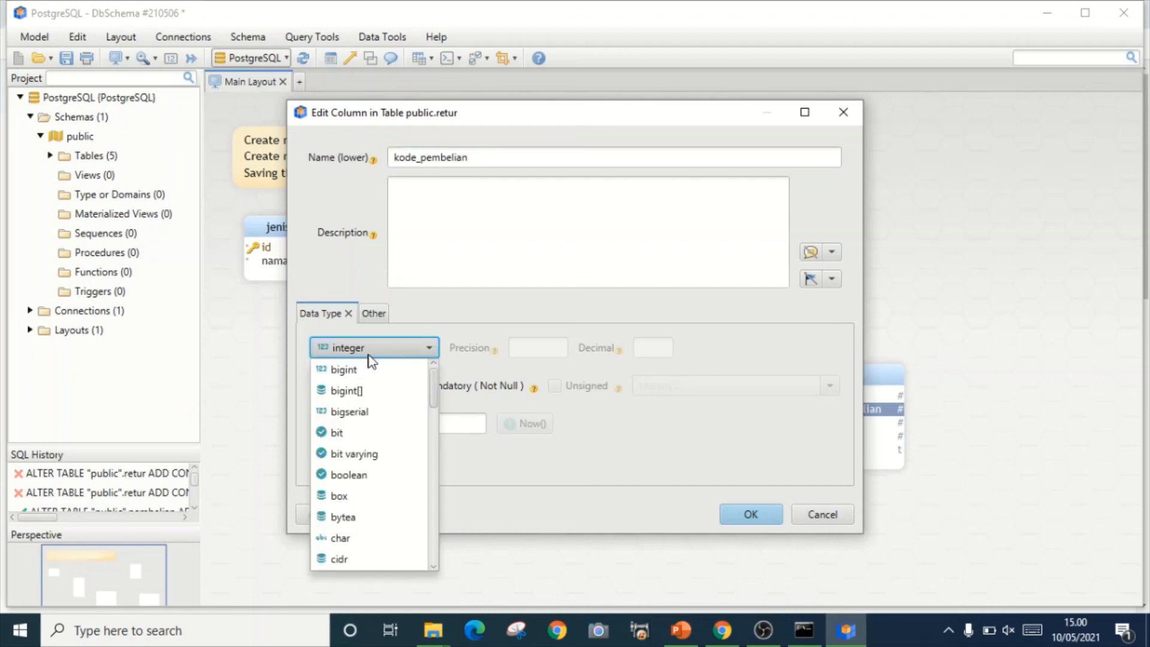
click(385, 538)
click(538, 346)
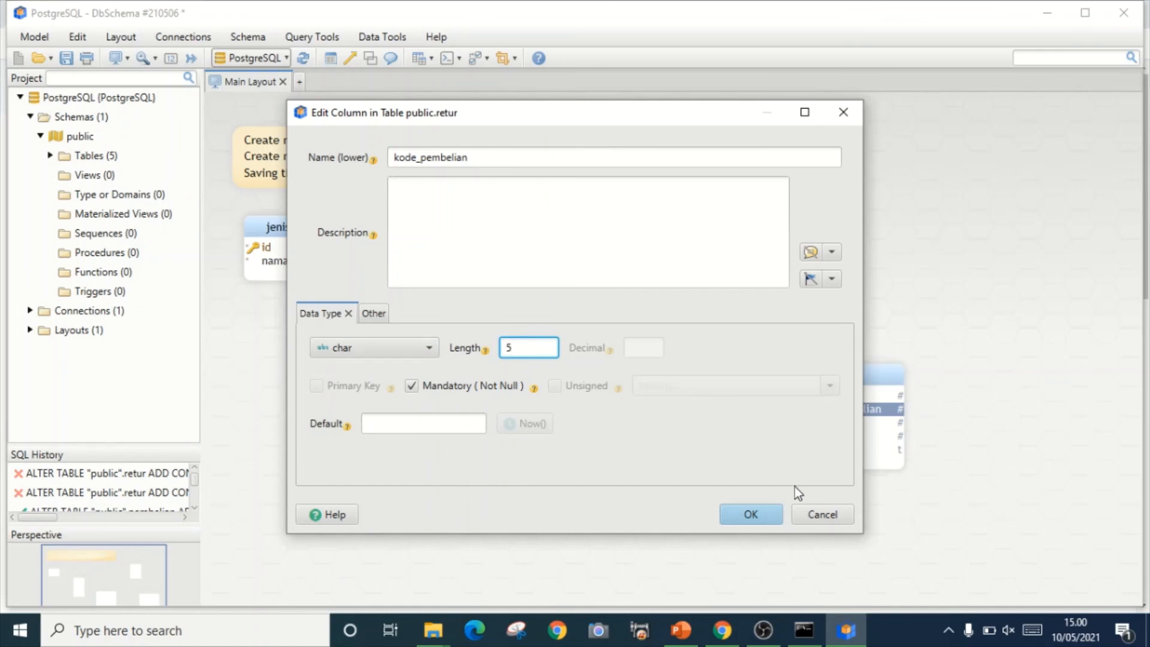
click(767, 513)
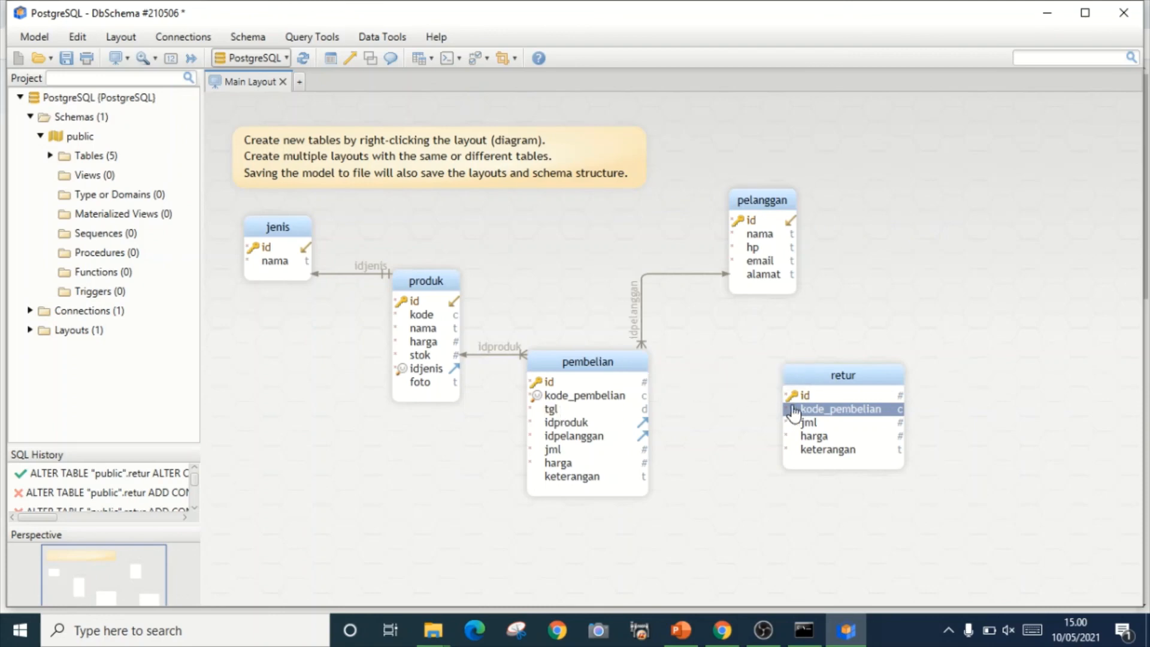
- Create a foreign key from retur's kode_pembelian to pembelian's kode_pembelian with noAction rules, and move the retur table slightly lower in the diagram
drag(806, 411, 597, 396)
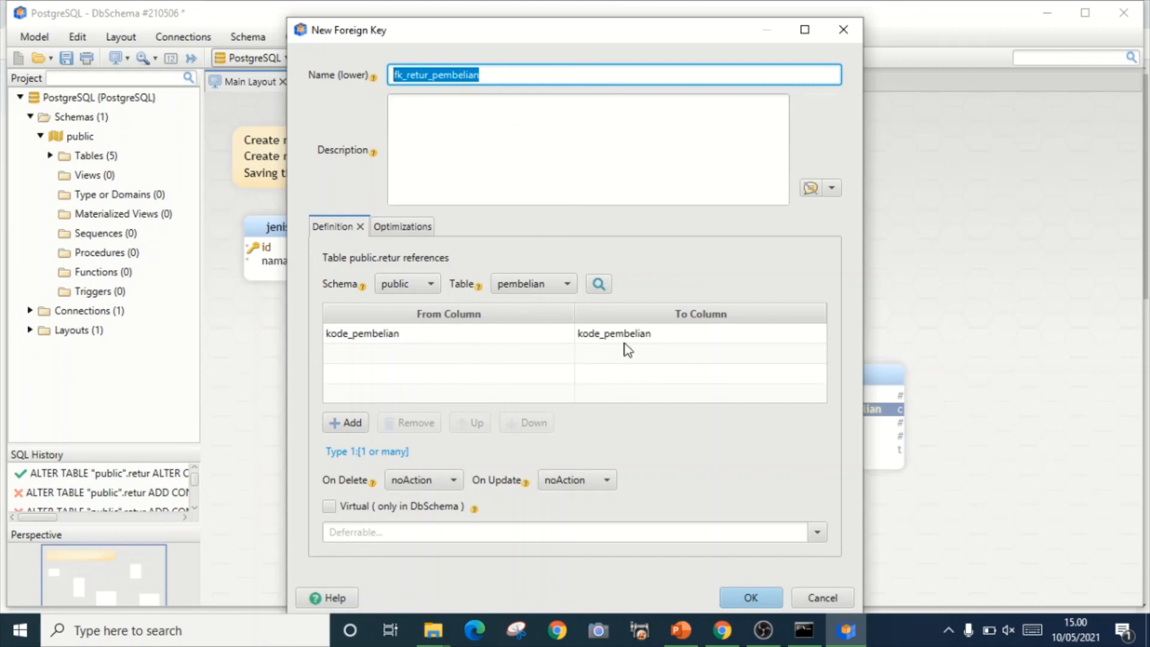
click(753, 598)
click(832, 377)
drag(832, 378, 833, 432)
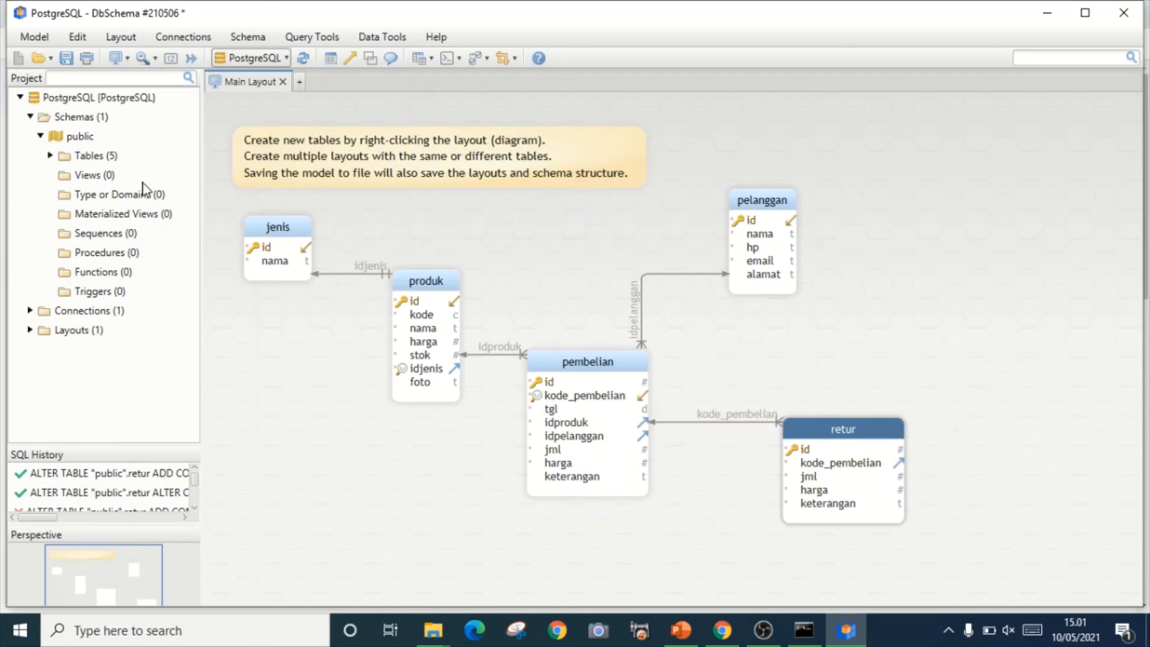
- Examine the structure of the jenis and produk tables in the project tree, widening the tree for readability
click(51, 156)
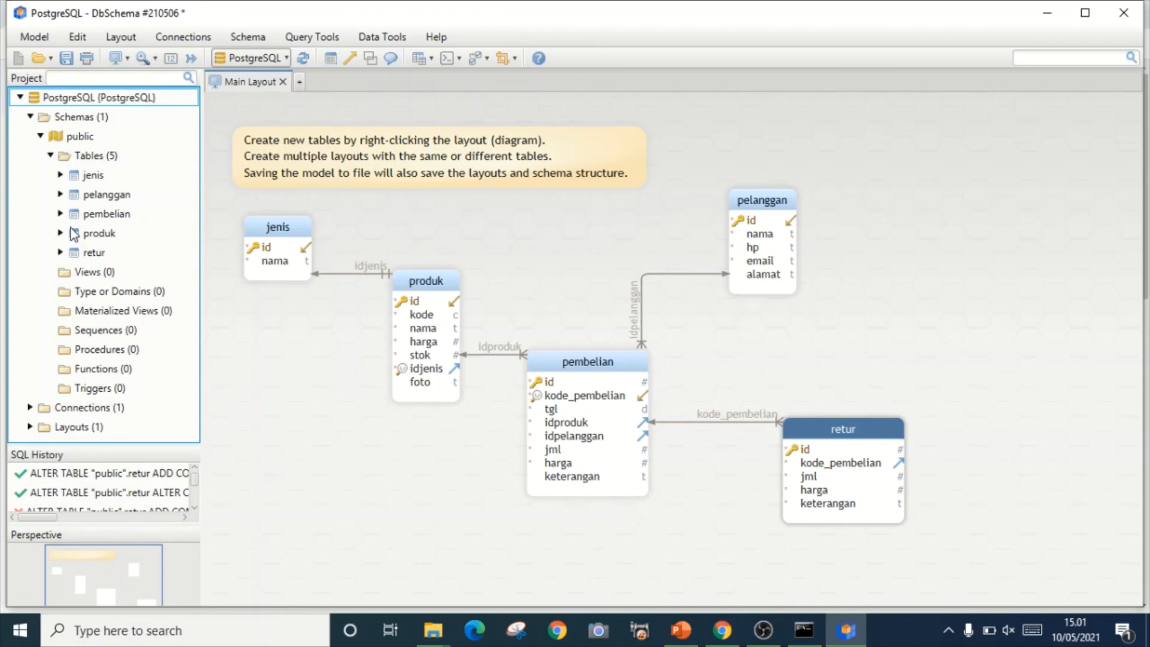
click(61, 175)
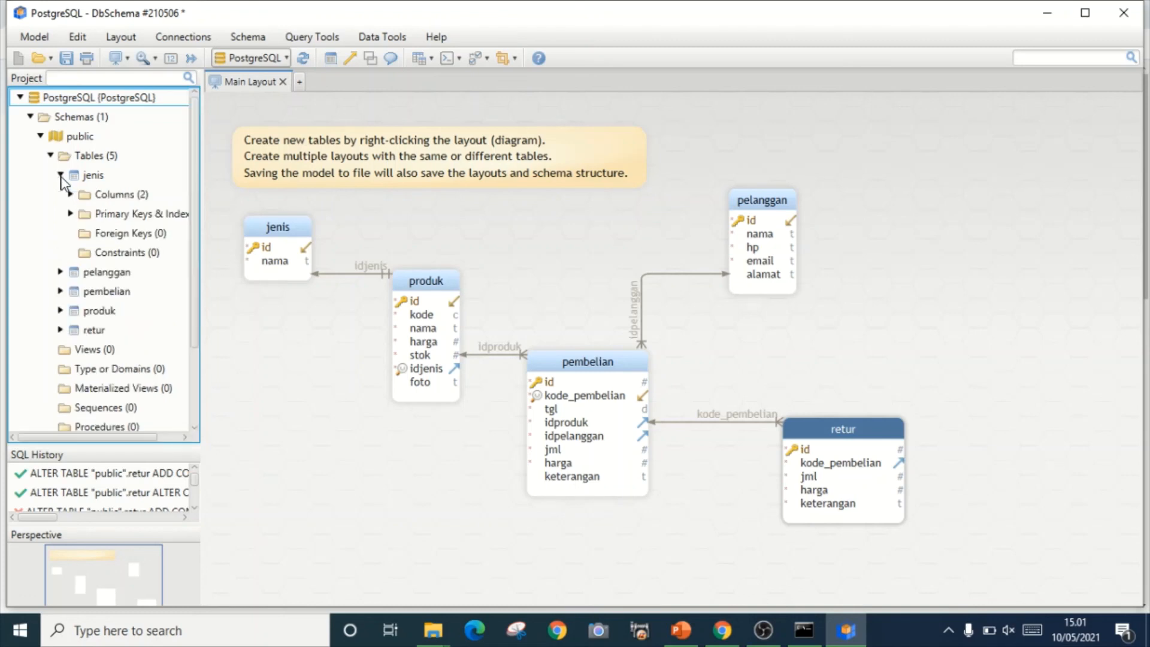
click(91, 236)
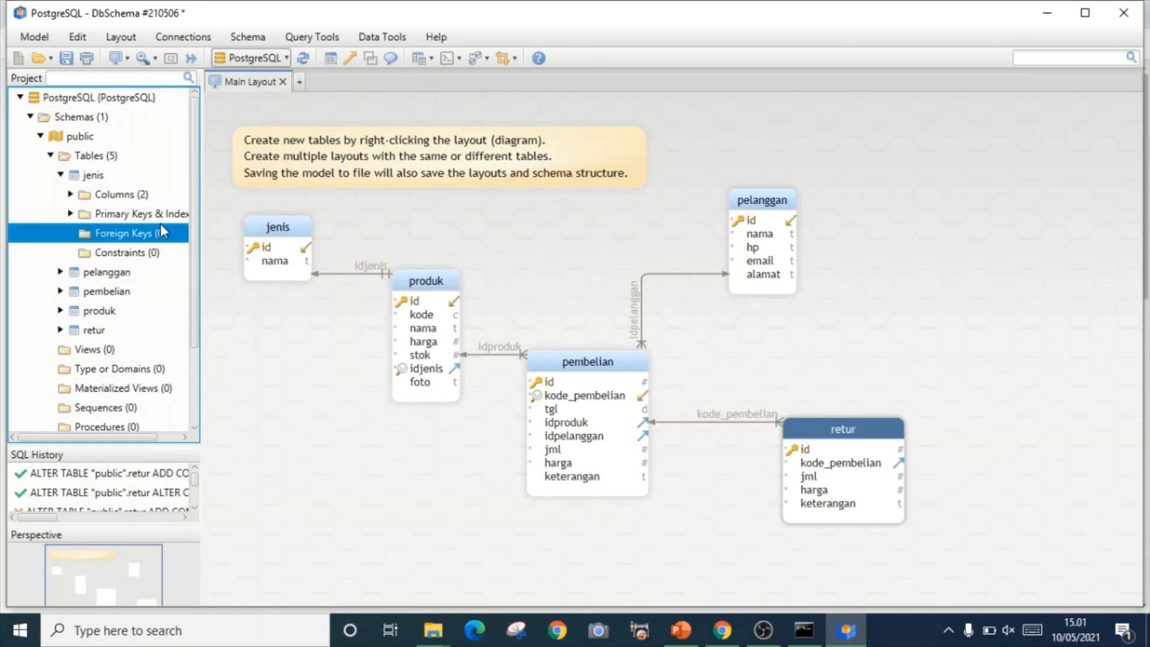
click(61, 311)
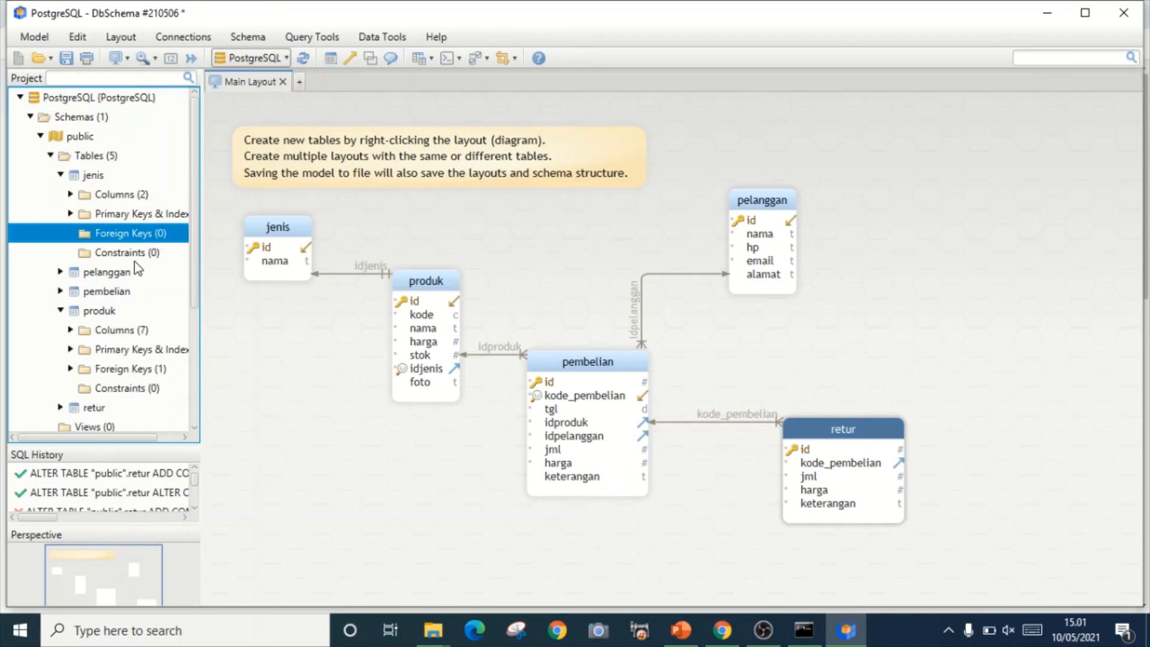
drag(200, 249, 290, 250)
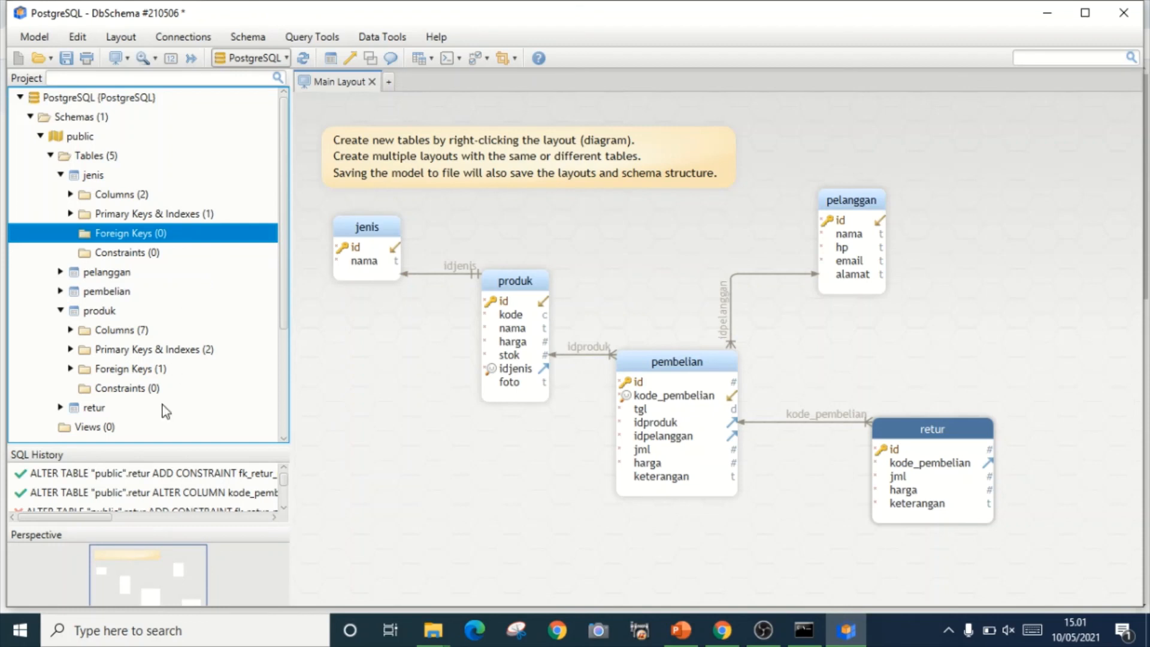
- Add a Unique Key on the kode_pembelian column of the retur table from the project tree
click(61, 407)
scroll(63, 408, down, 2)
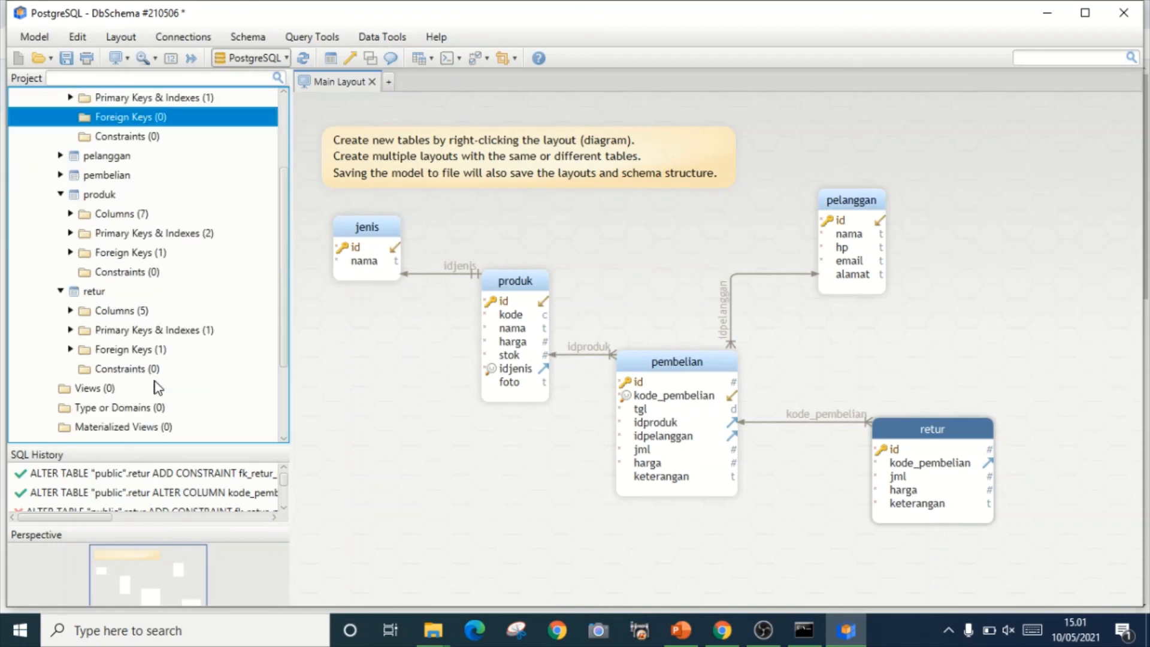
click(70, 309)
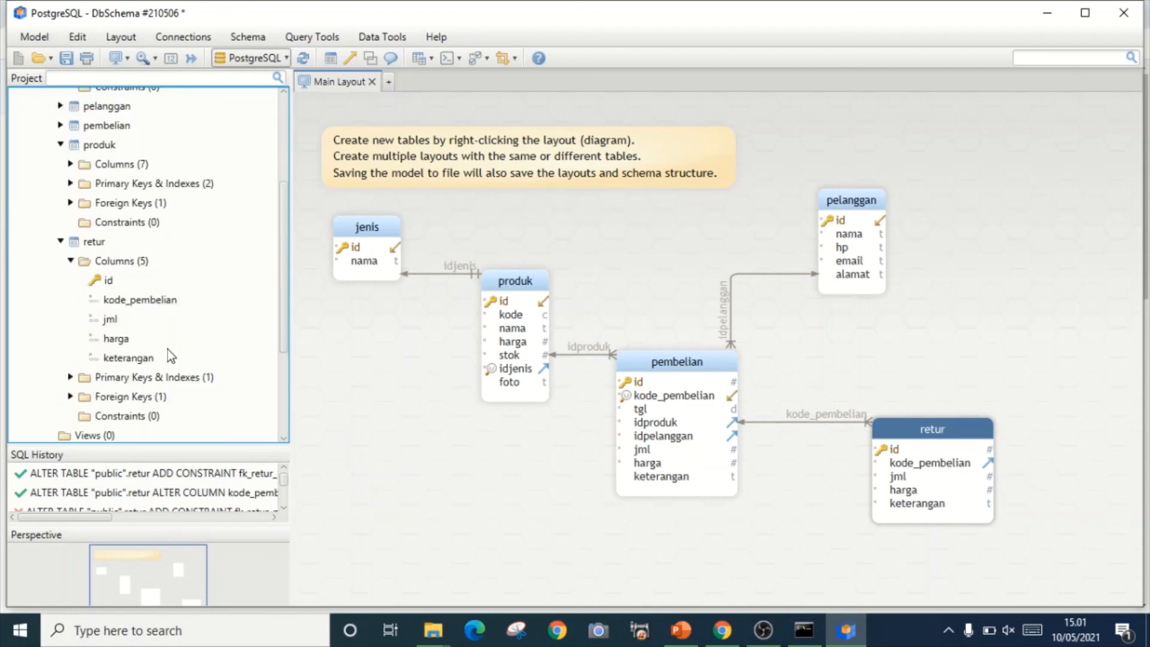
click(153, 300)
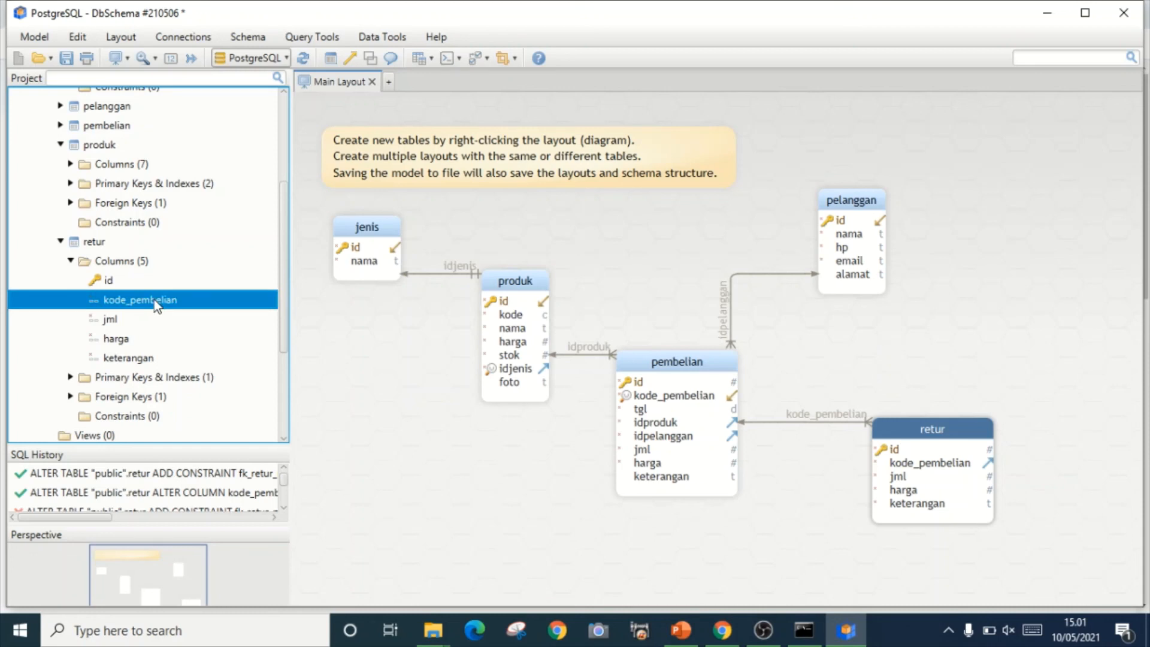
right_click(154, 300)
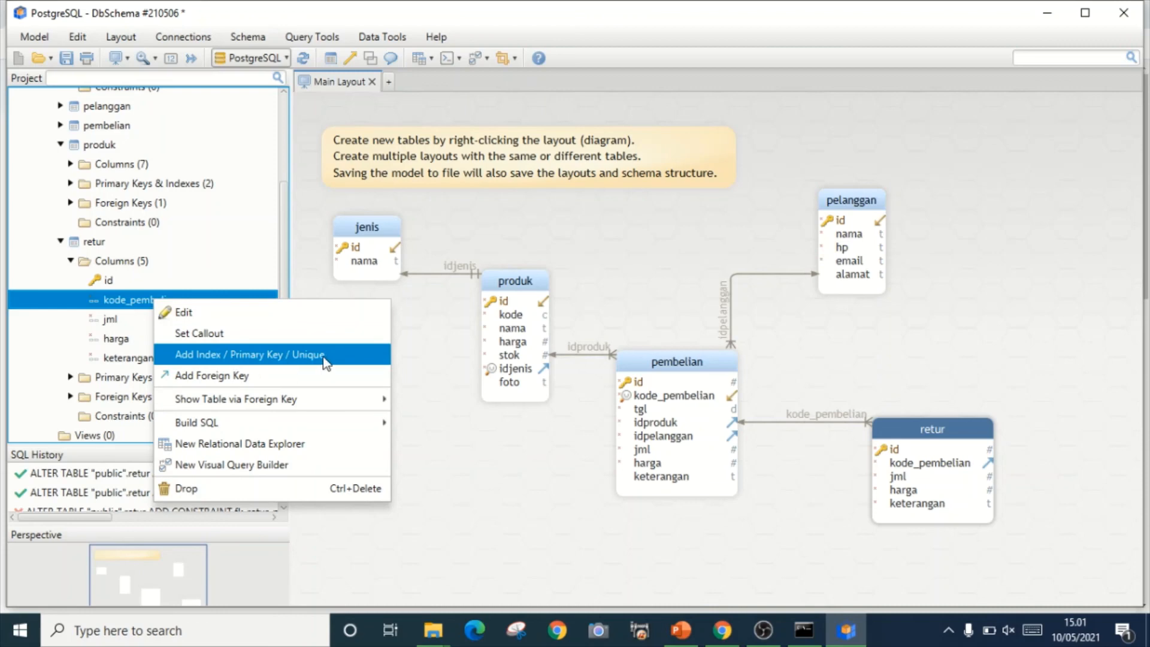
click(239, 355)
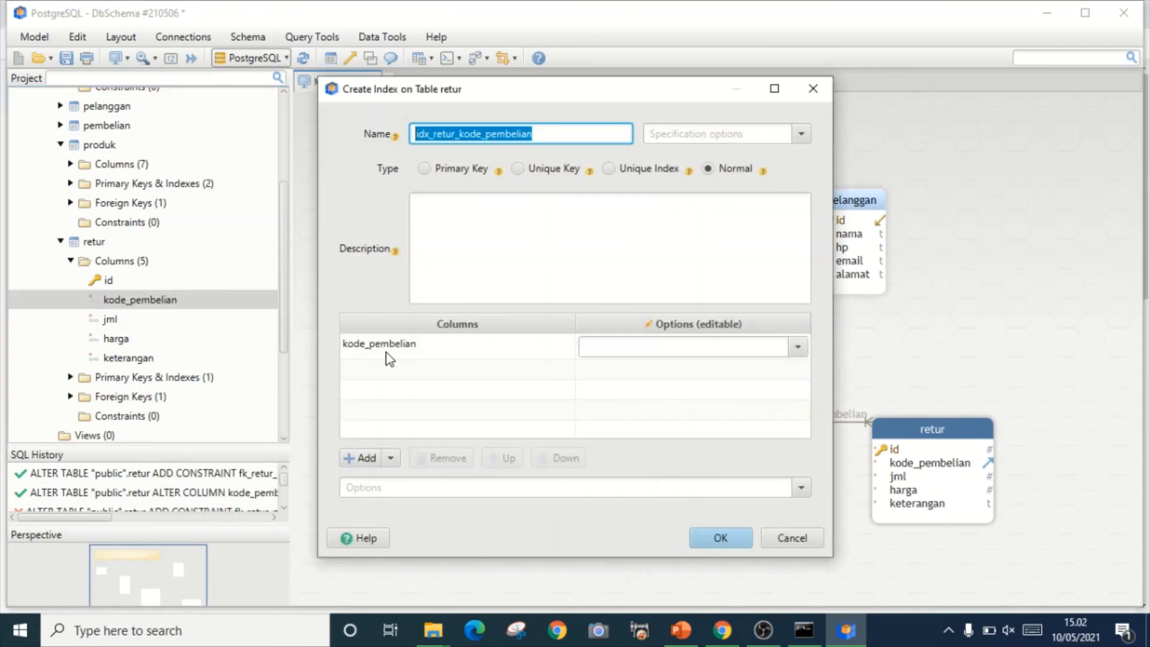
click(519, 169)
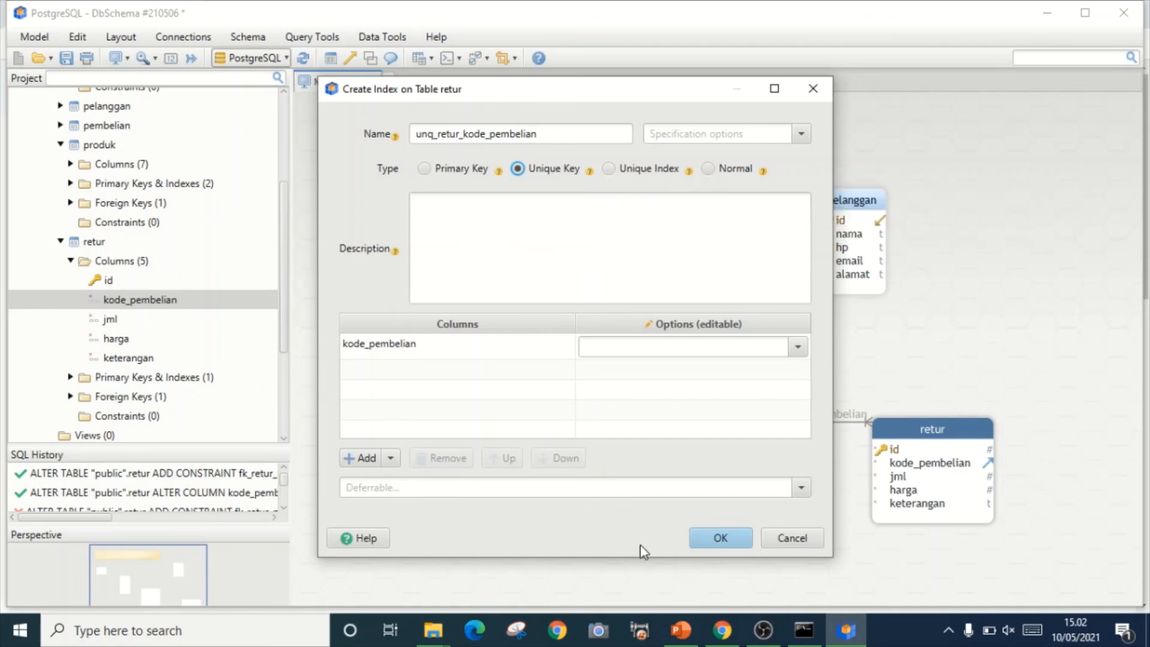
click(722, 539)
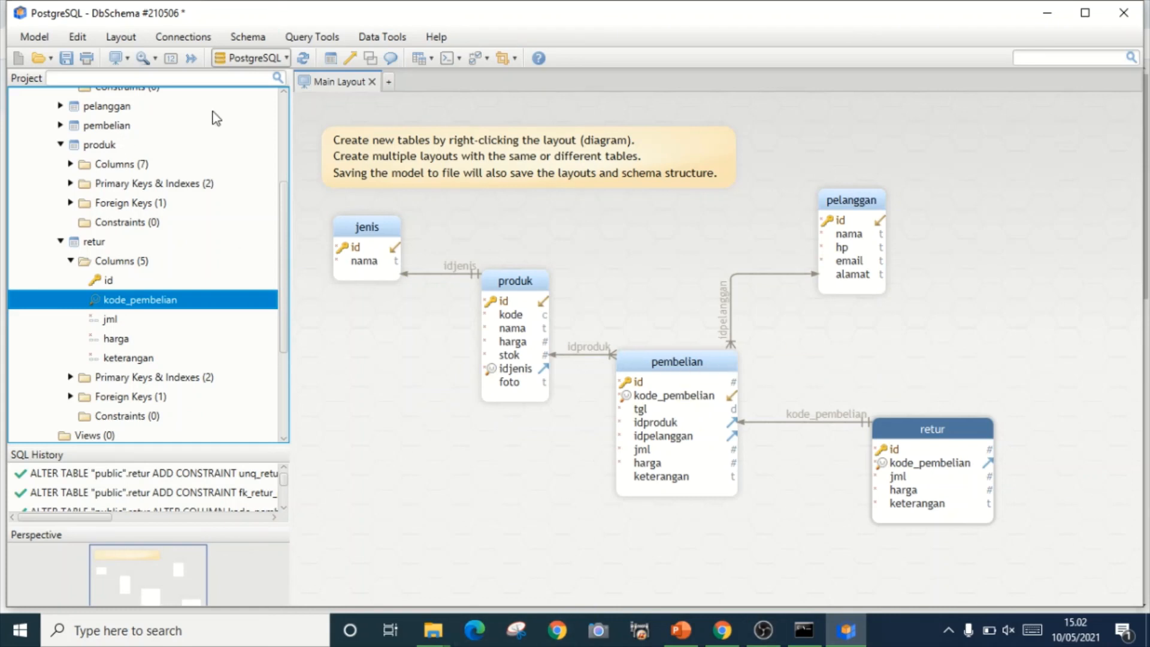
- Switch to SQL Shell (psql), list the dbpenjualan tables with \dt, and return to DbSchema
click(804, 631)
scroll(531, 459, down, 2)
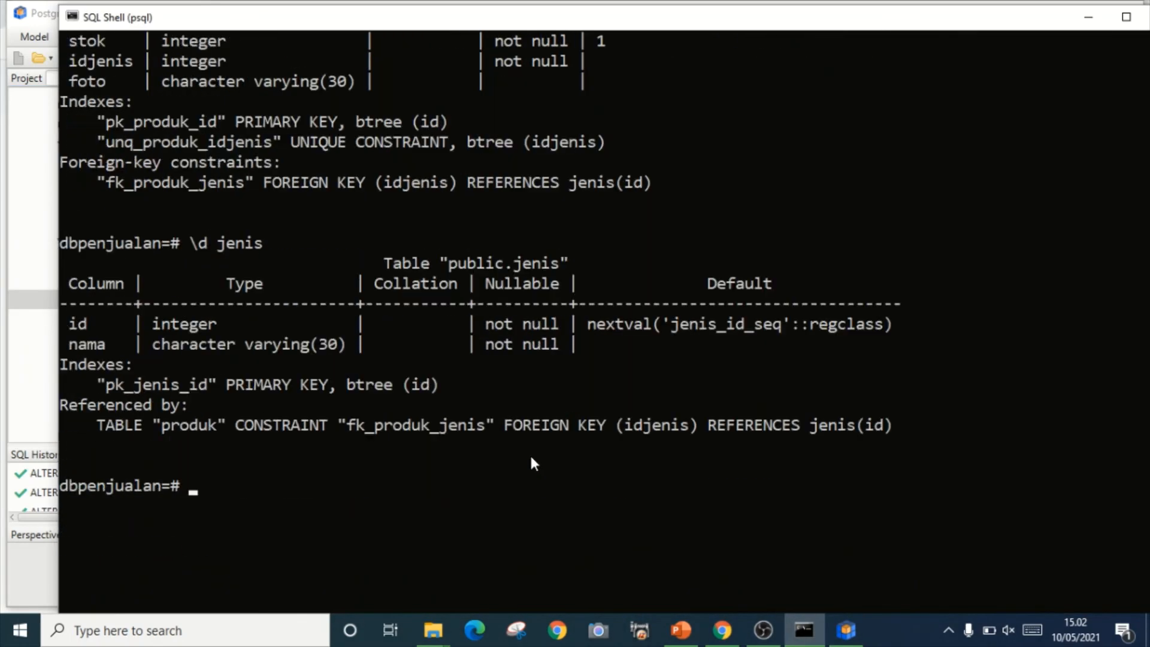
text(\dt)
key(Return)
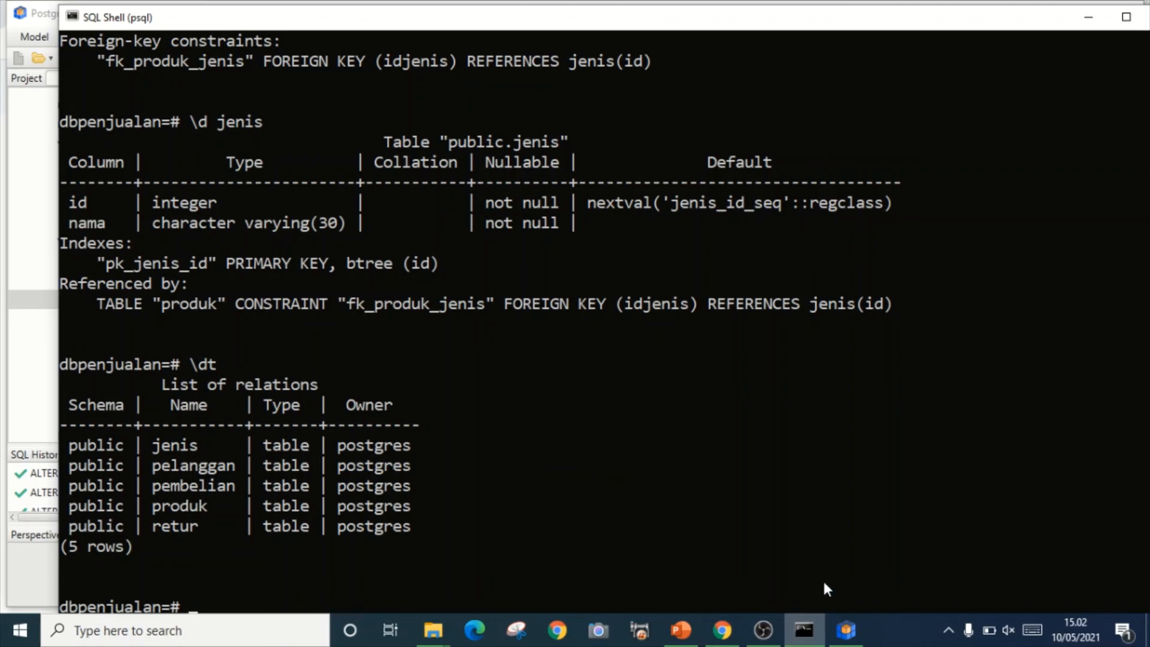
click(846, 630)
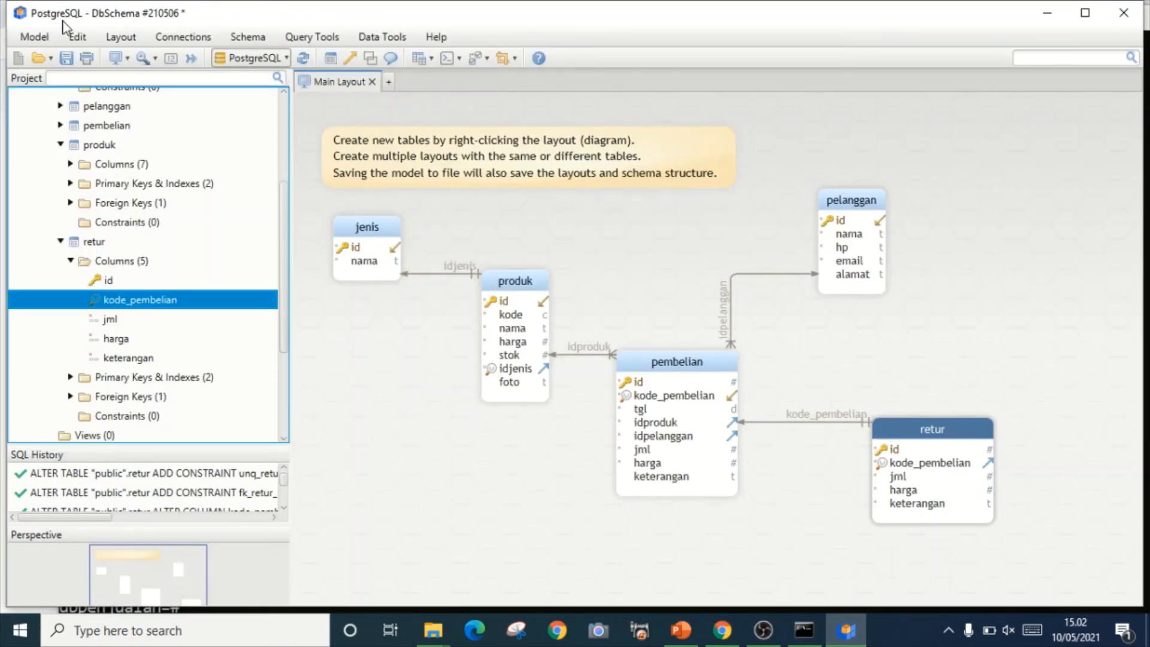